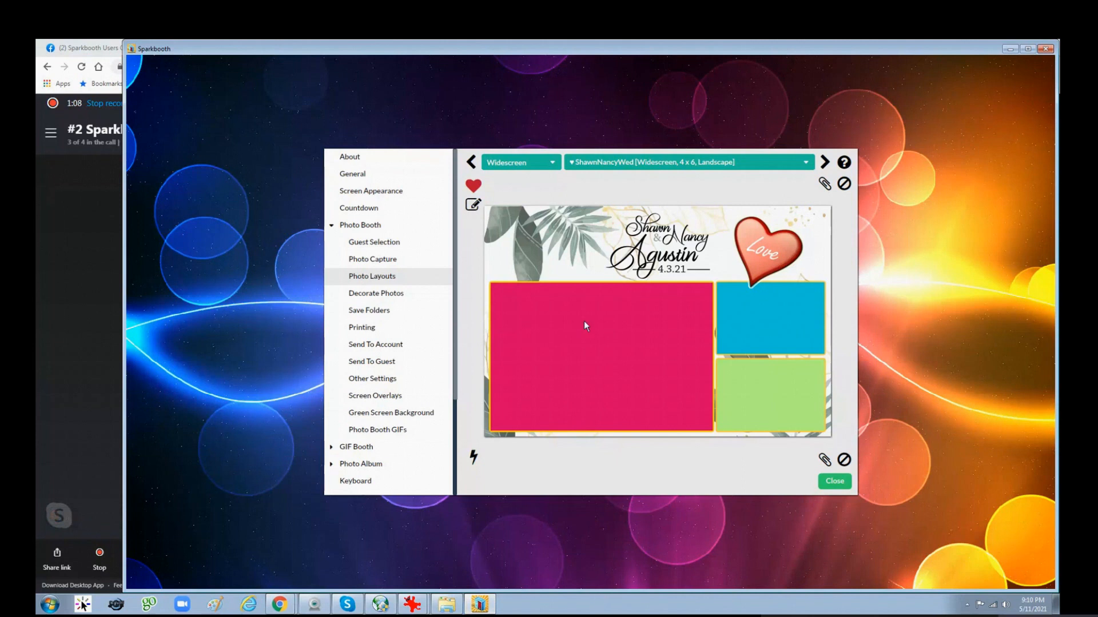
Step: Look through the list of available widescreen photo layouts, keeping the current wedding layout selected
left_click(806, 166)
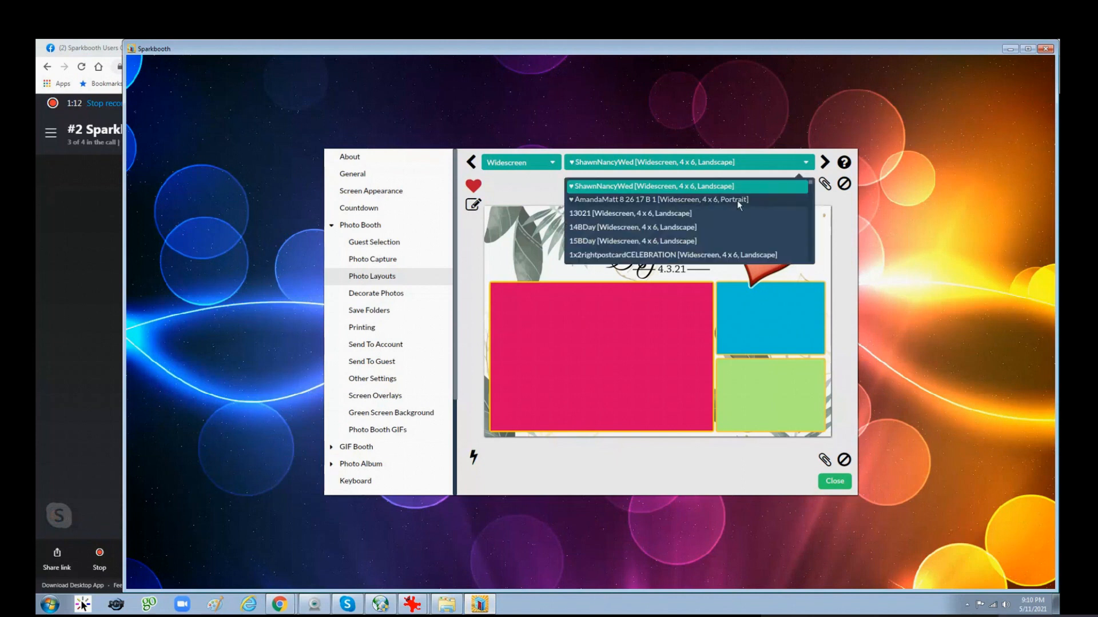
scroll(737, 210, "down", 3)
scroll(736, 211, "down", 4)
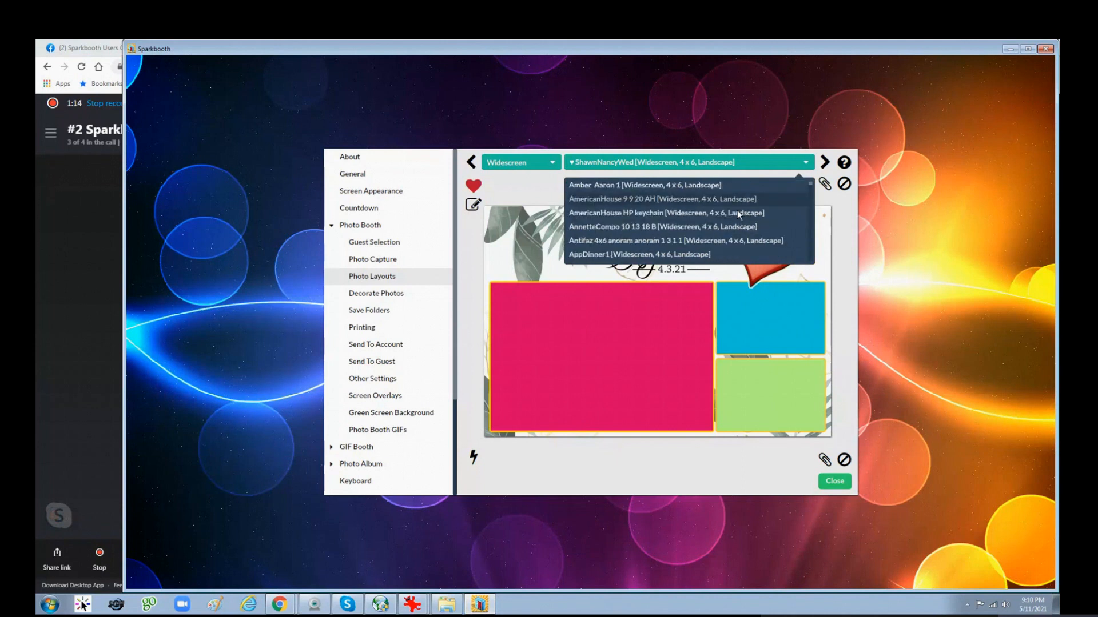
scroll(736, 211, "down", 8)
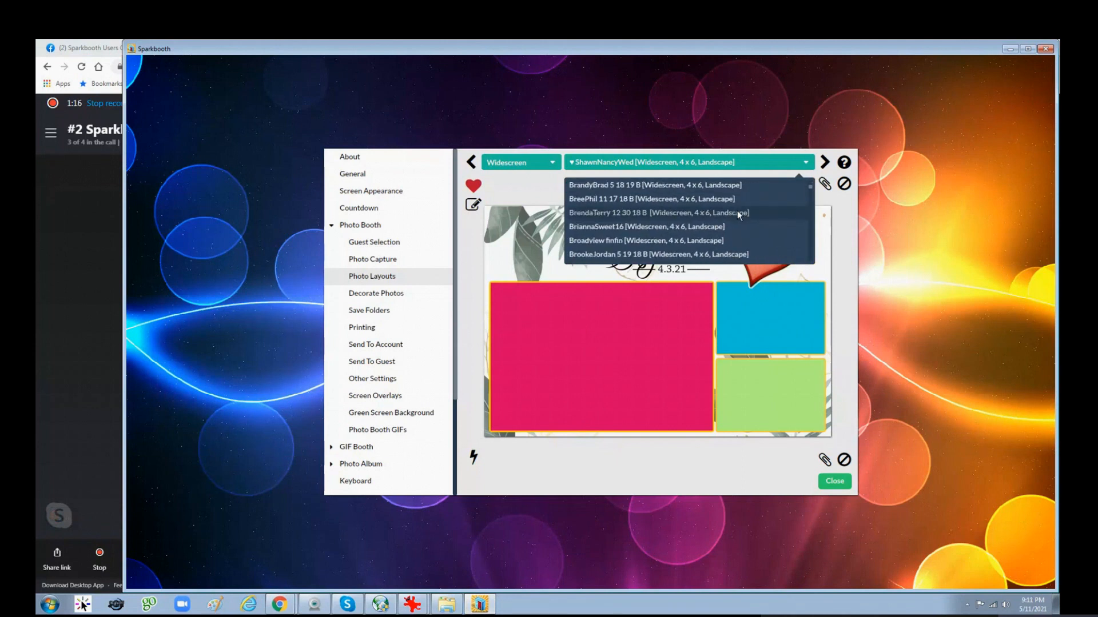
scroll(738, 215, "down", 10)
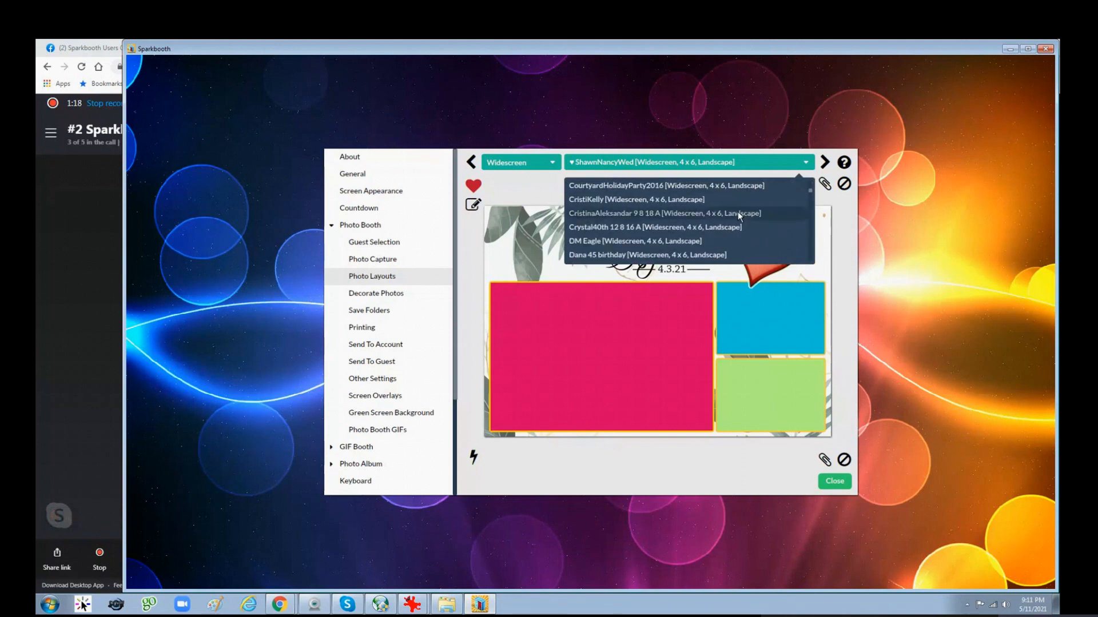
scroll(737, 213, "down", 10)
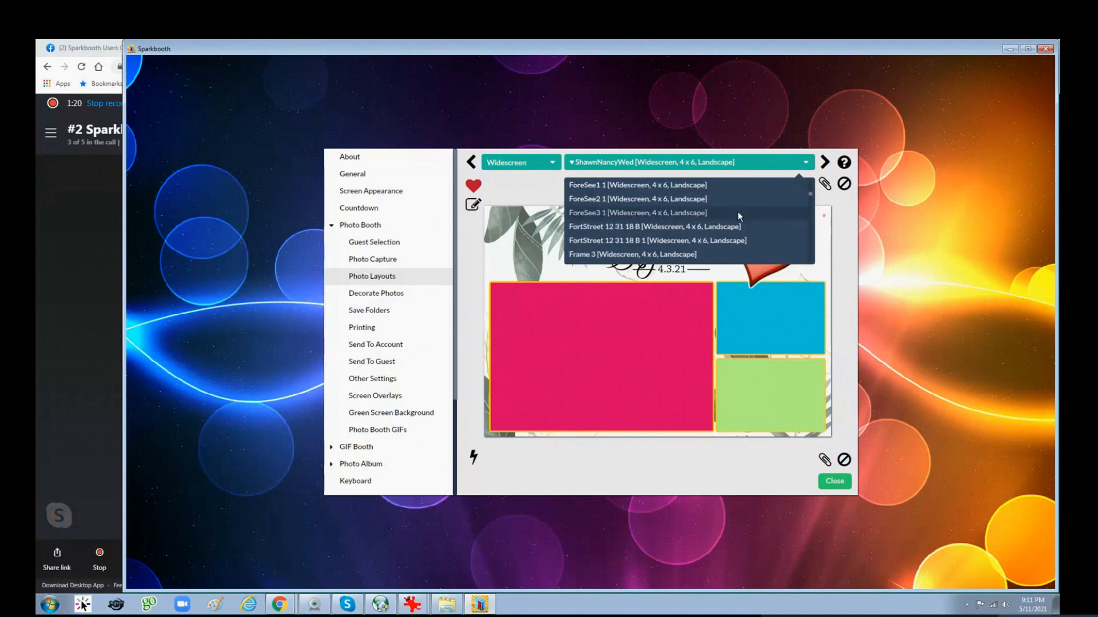
scroll(737, 214, "down", 5)
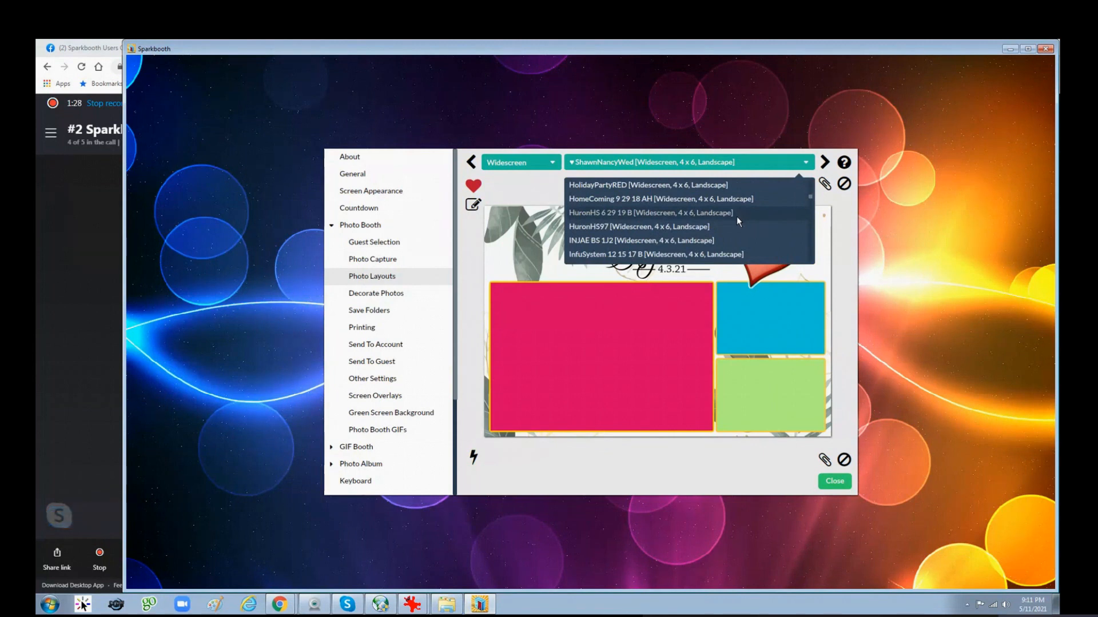
left_click(594, 485)
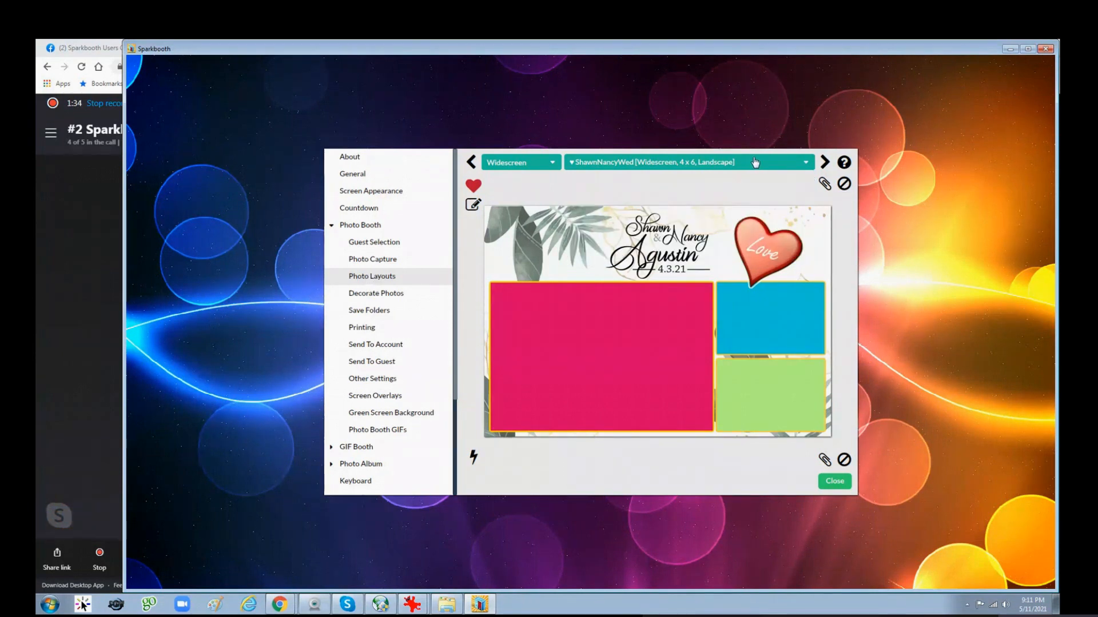
left_click(721, 163)
scroll(641, 200, "down", 5)
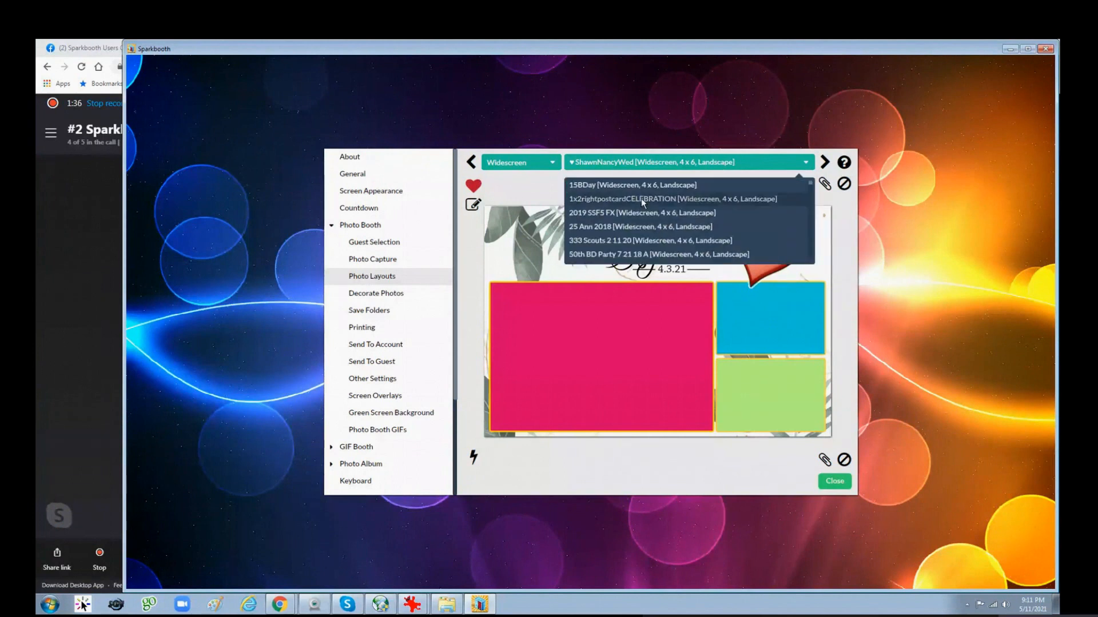
scroll(640, 198, "down", 6)
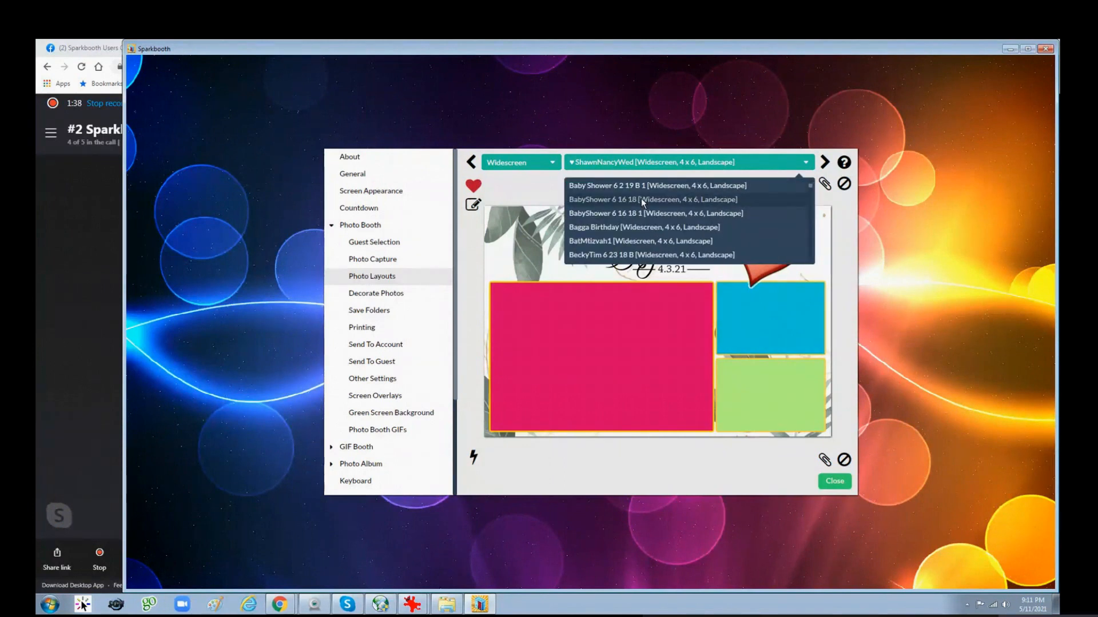
left_click(536, 456)
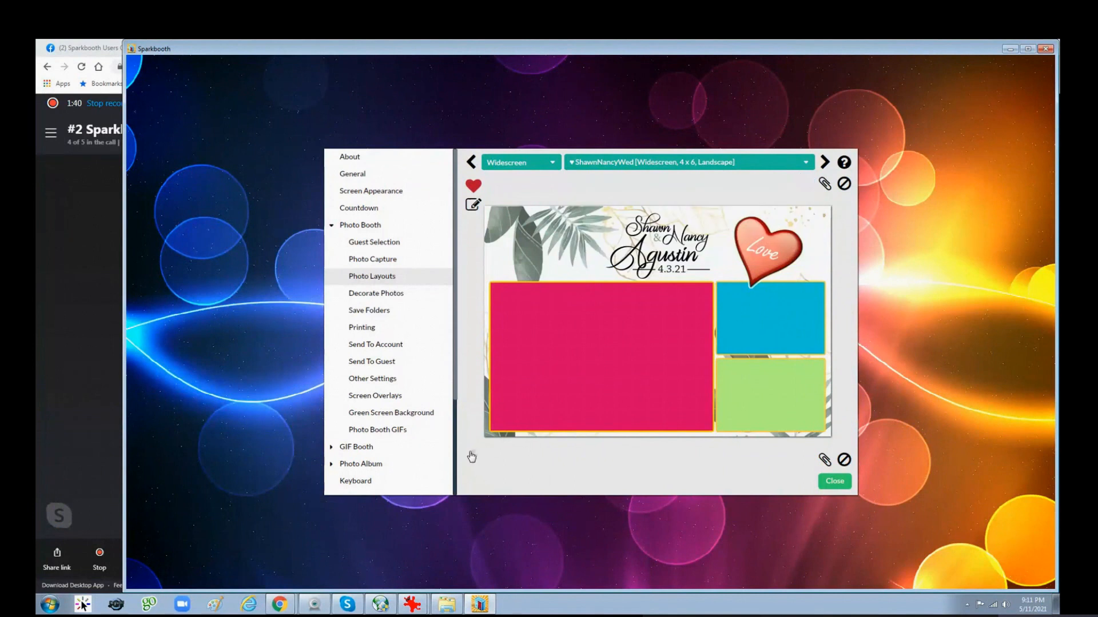
Step: Review which photo layouts are favorited, visible or hidden in Manage Photo Layouts, and close it
left_click(472, 457)
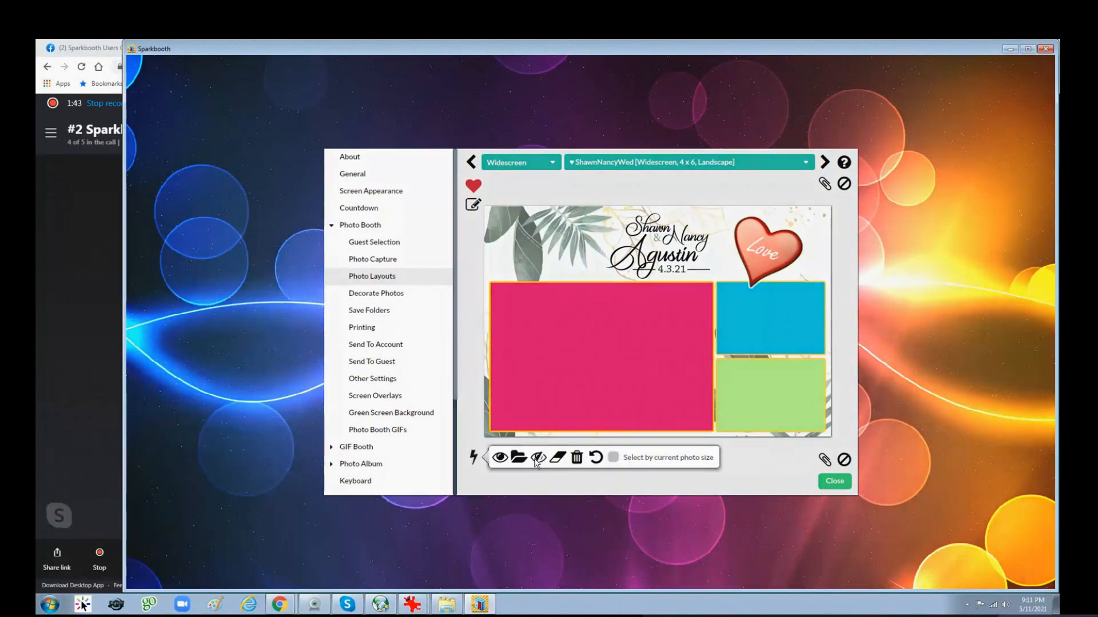
left_click(536, 458)
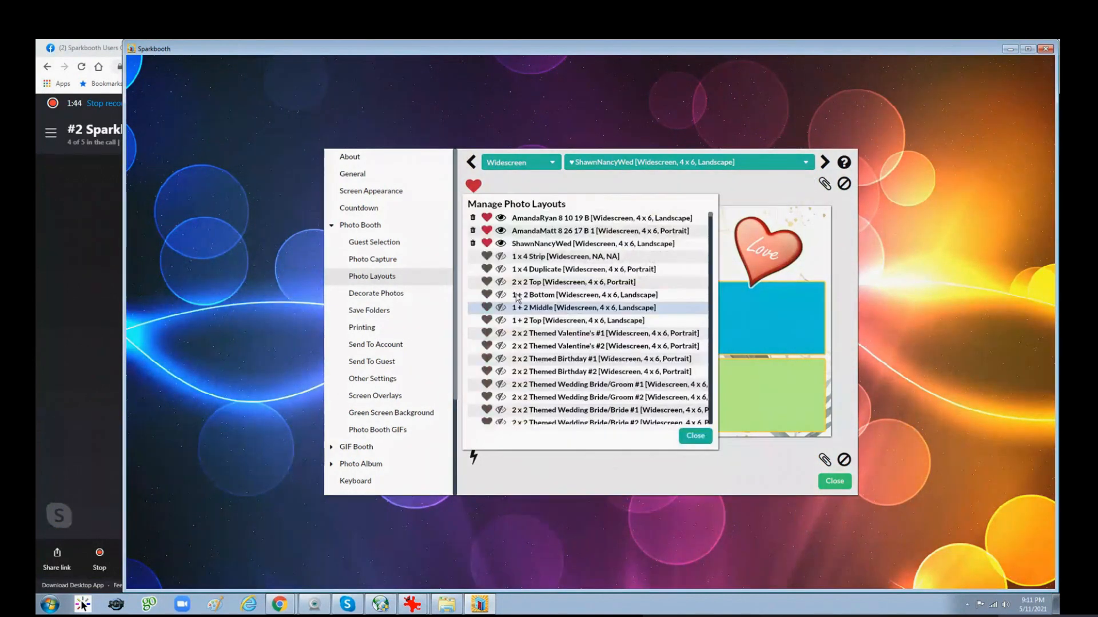
scroll(527, 420, "down", 10)
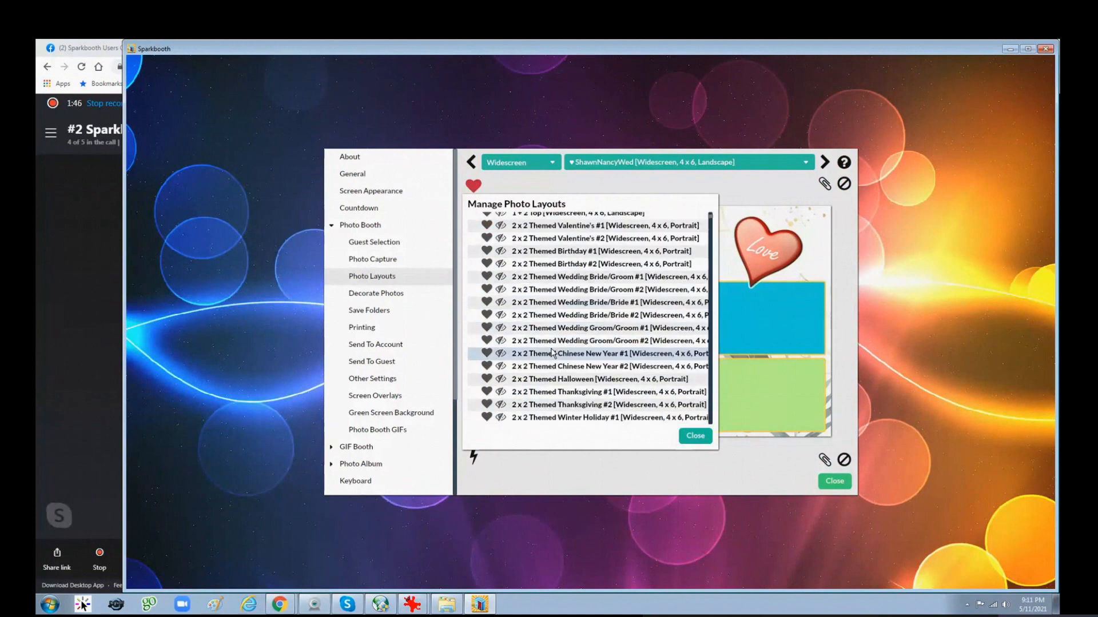
scroll(552, 352, "up", 10)
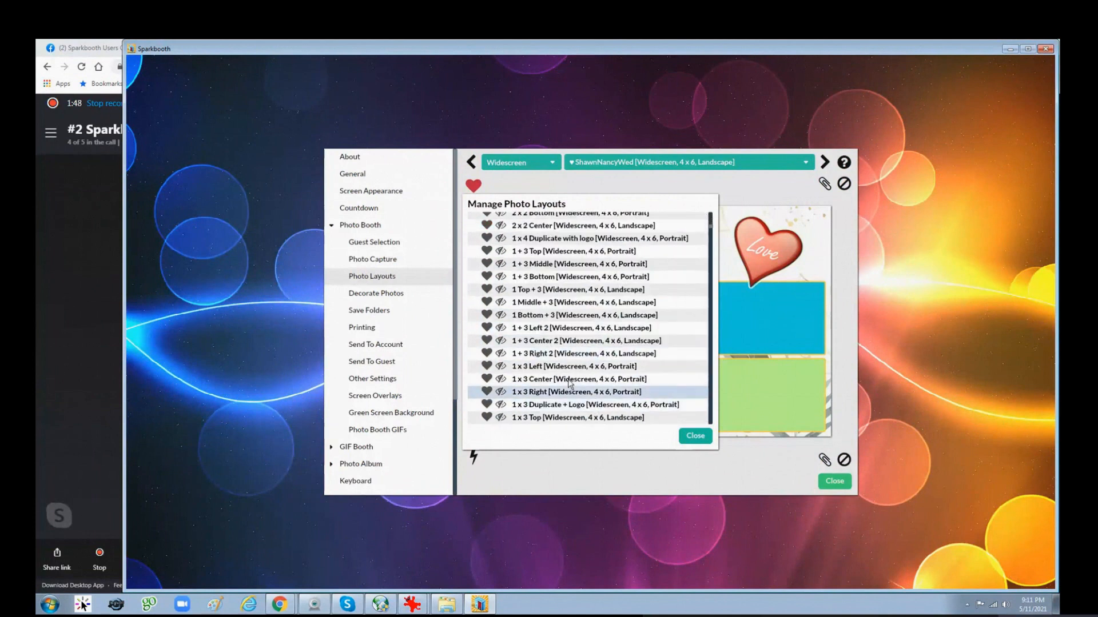
left_click(685, 439)
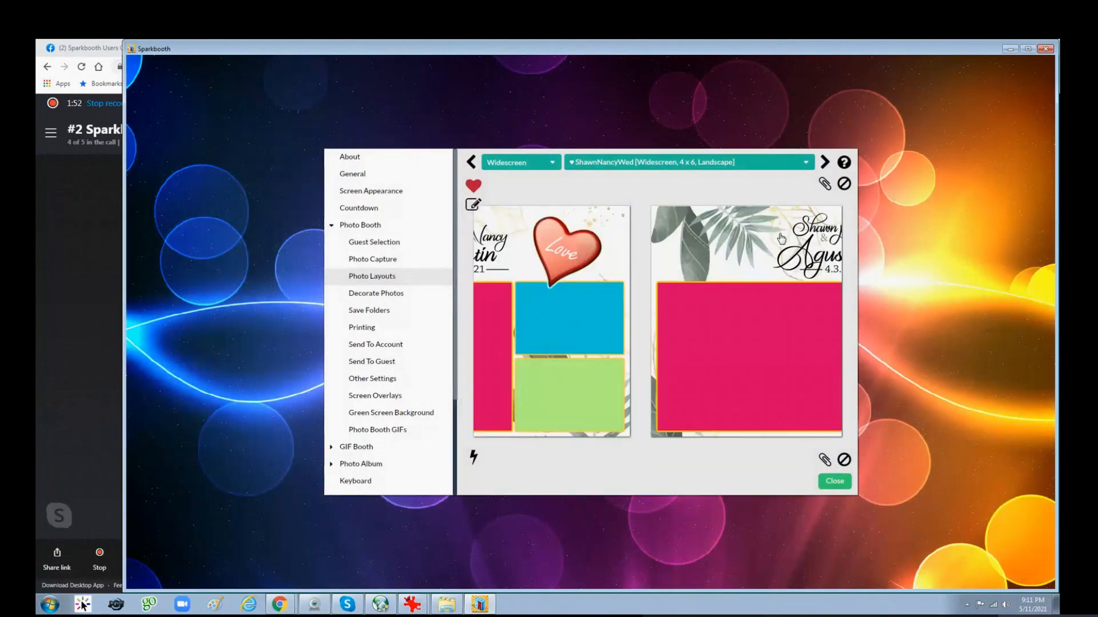
Step: Check the first entries of the widescreen layout list again without choosing another layout
left_click(806, 164)
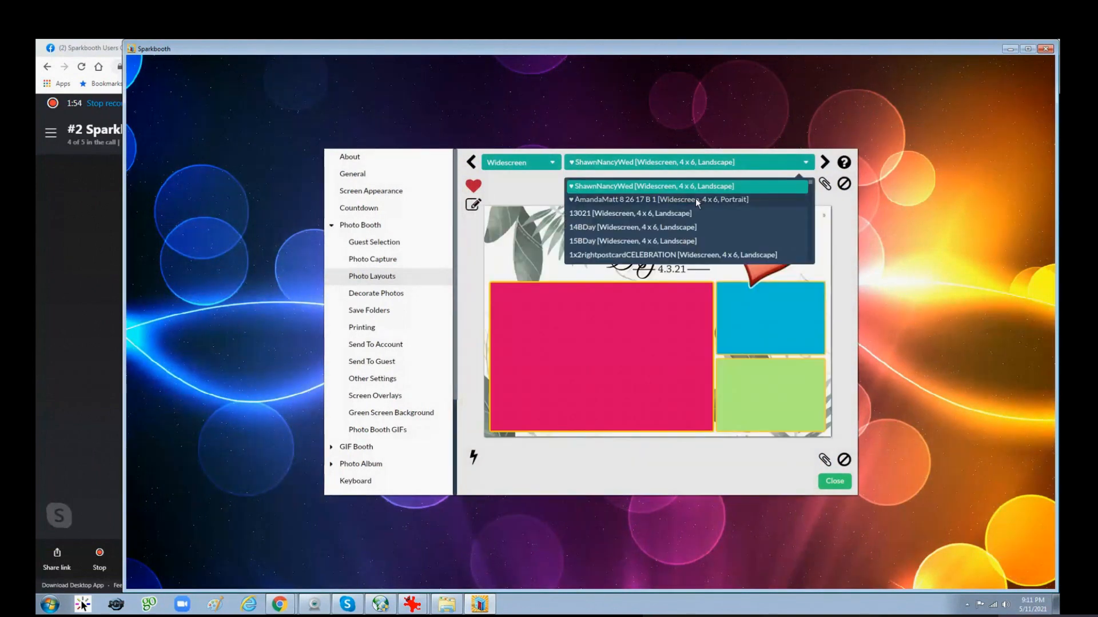
scroll(675, 212, "up", 5)
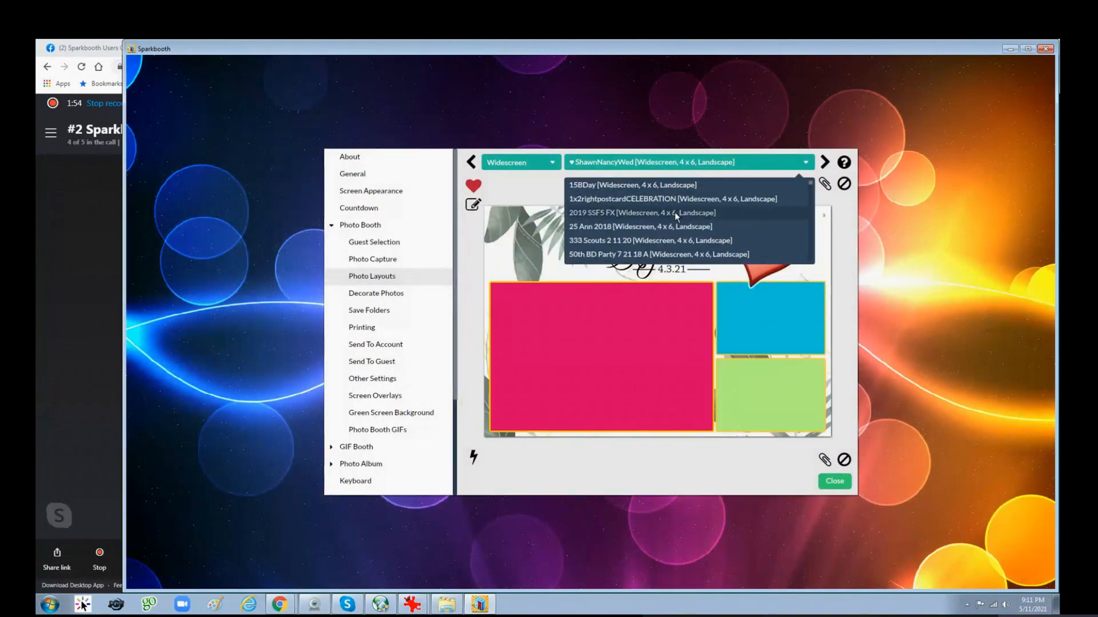
left_click(642, 471)
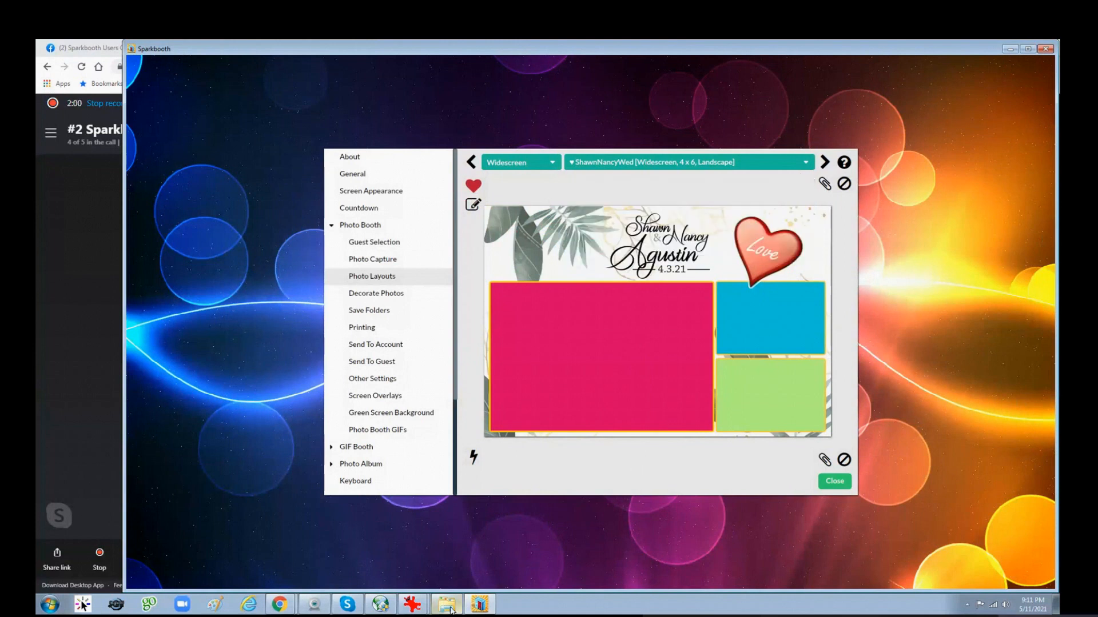
Step: View sandwich1.png from the 2-Creating Layouts folder in IrfanView, and return to Sparkbooth's photo layout settings
mouse_move(450, 610)
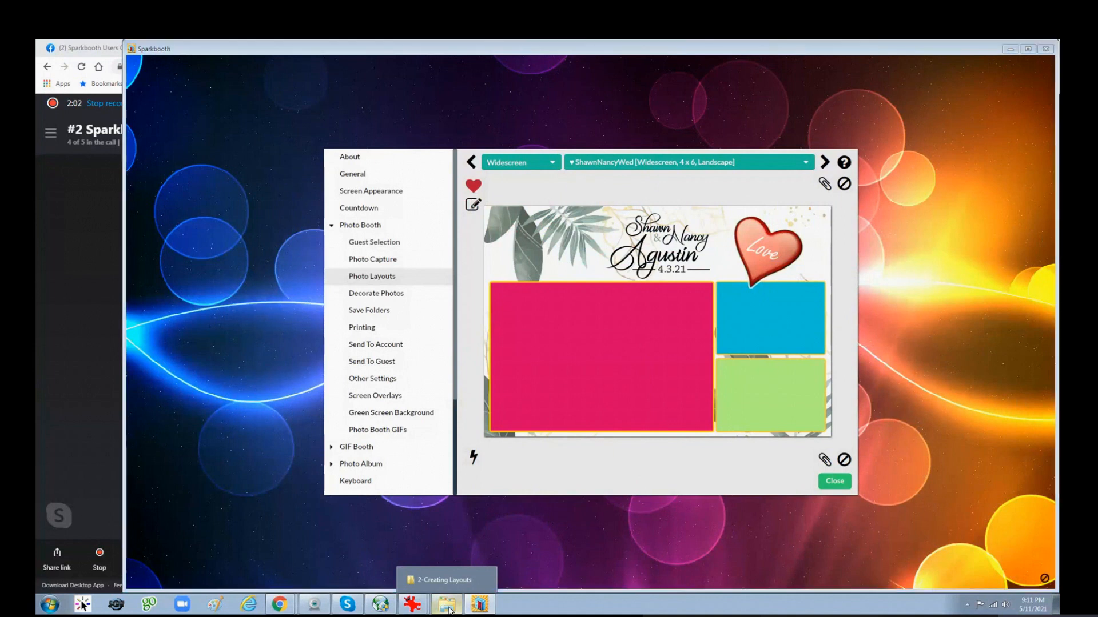
left_click(448, 606)
double_click(548, 443)
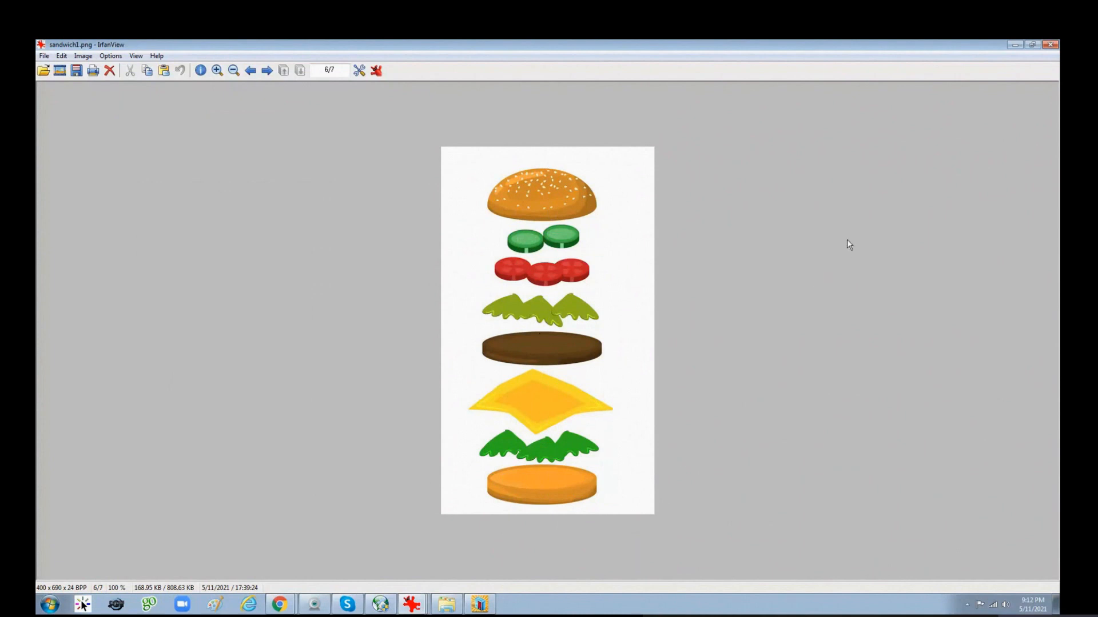
left_click(1050, 46)
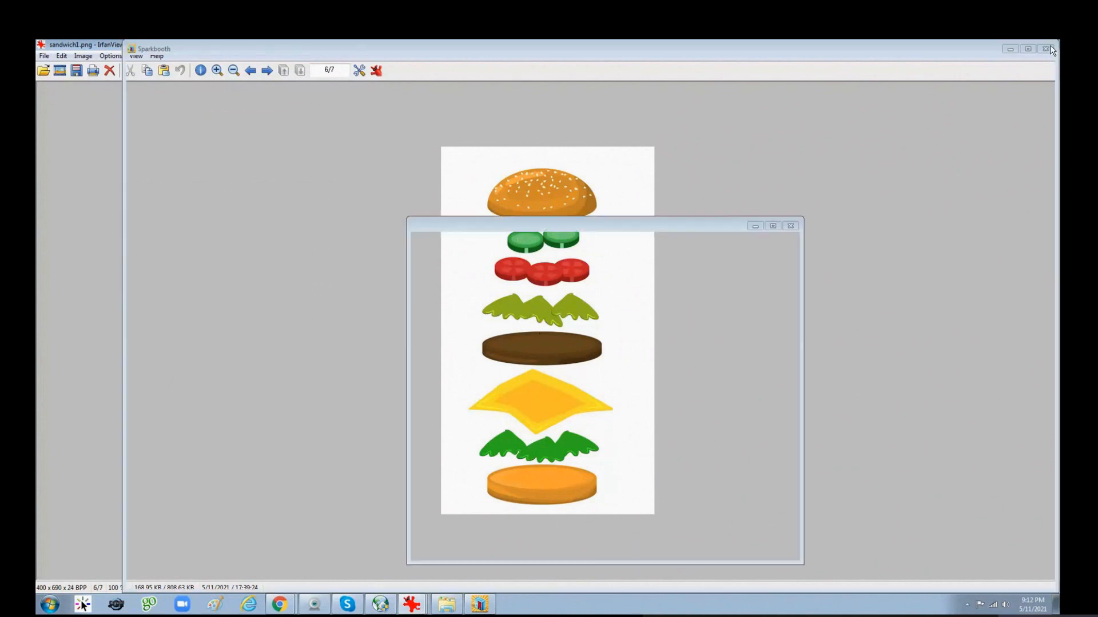
left_click(753, 227)
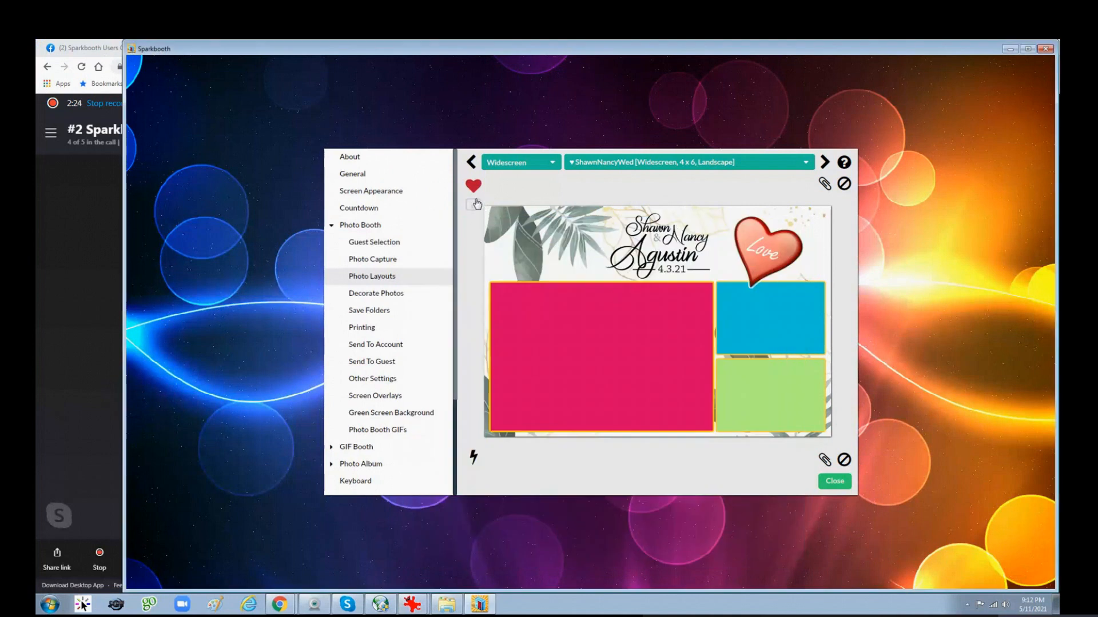
Step: Open the selected layout in the layout editor and start a new layout, checking the available paper orientations
left_click(543, 239)
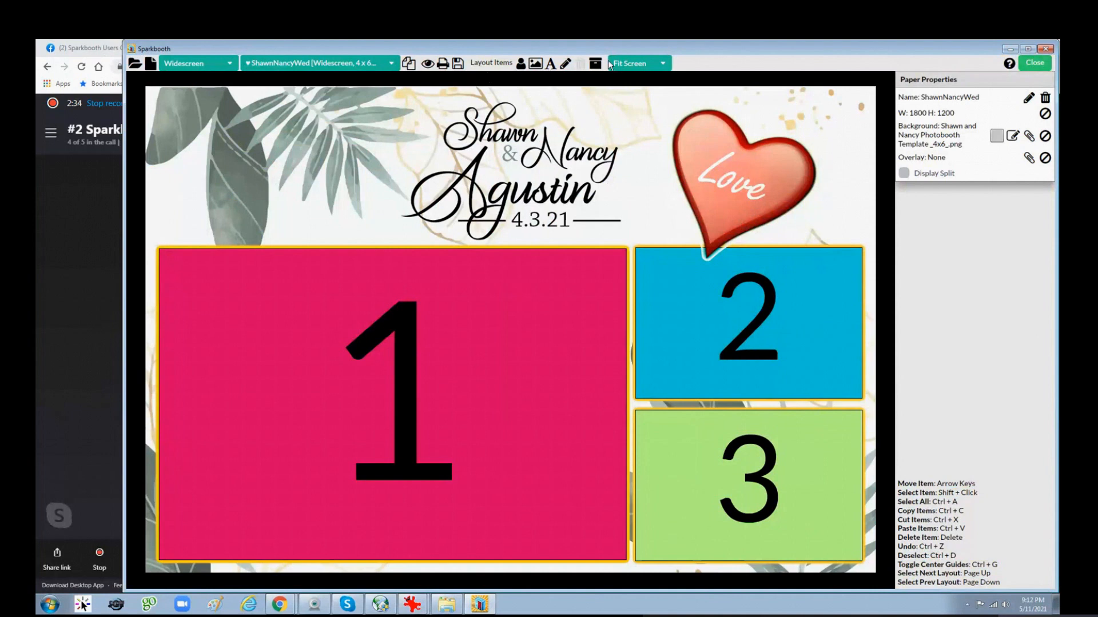
left_click(151, 65)
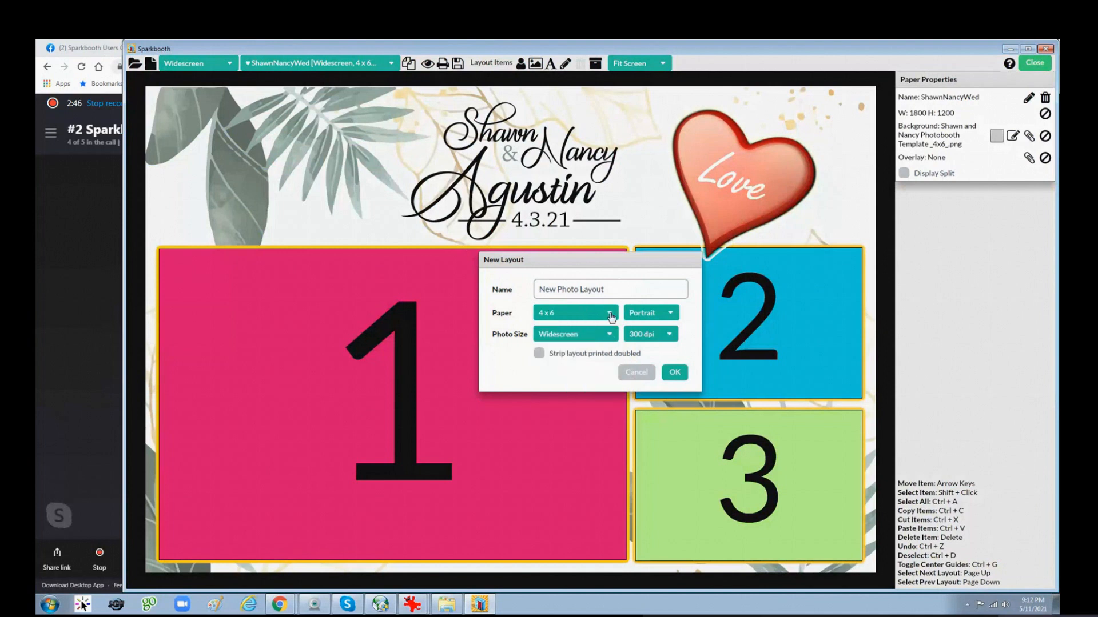
left_click(672, 316)
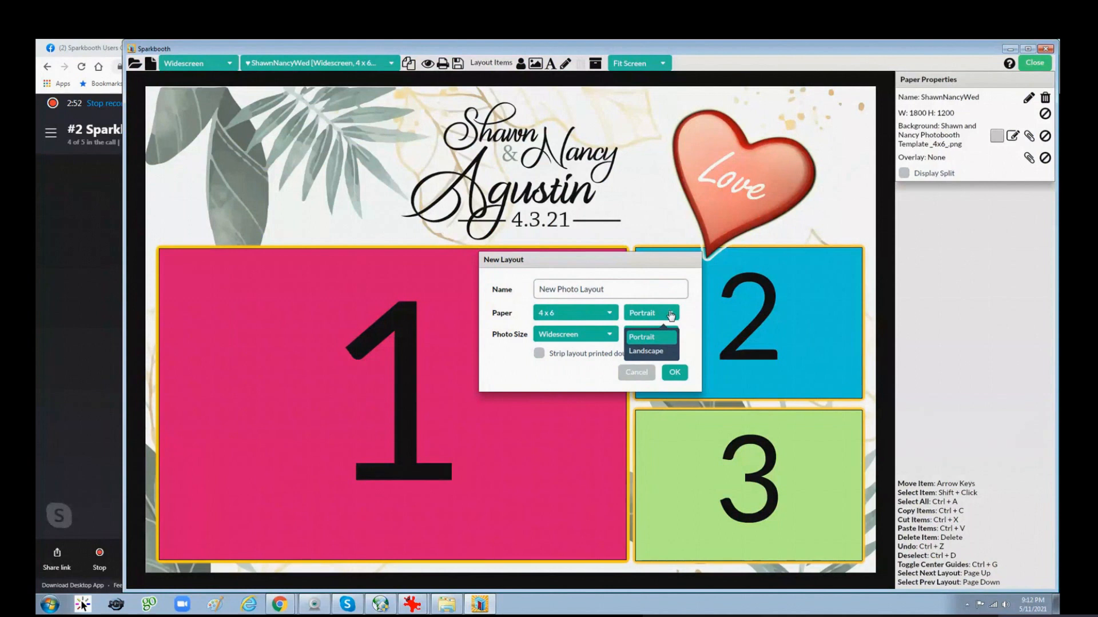
left_click(671, 316)
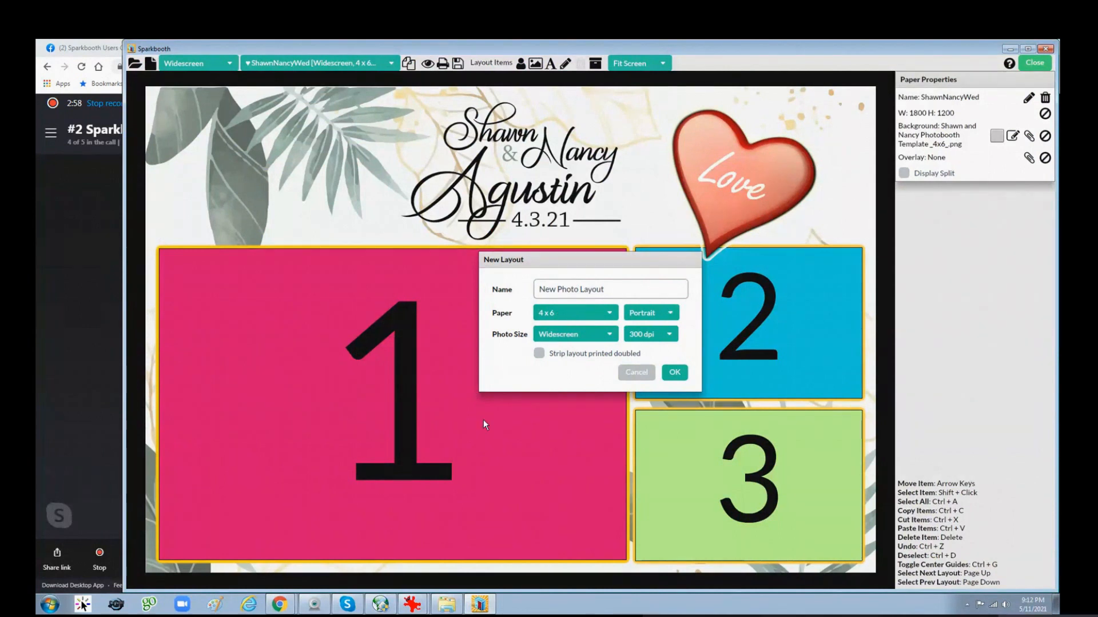
Step: Examine the new layout options explained in NewLayout.png from the 2-Creating Layouts folder, and return to the New Layout dialog
left_click(447, 604)
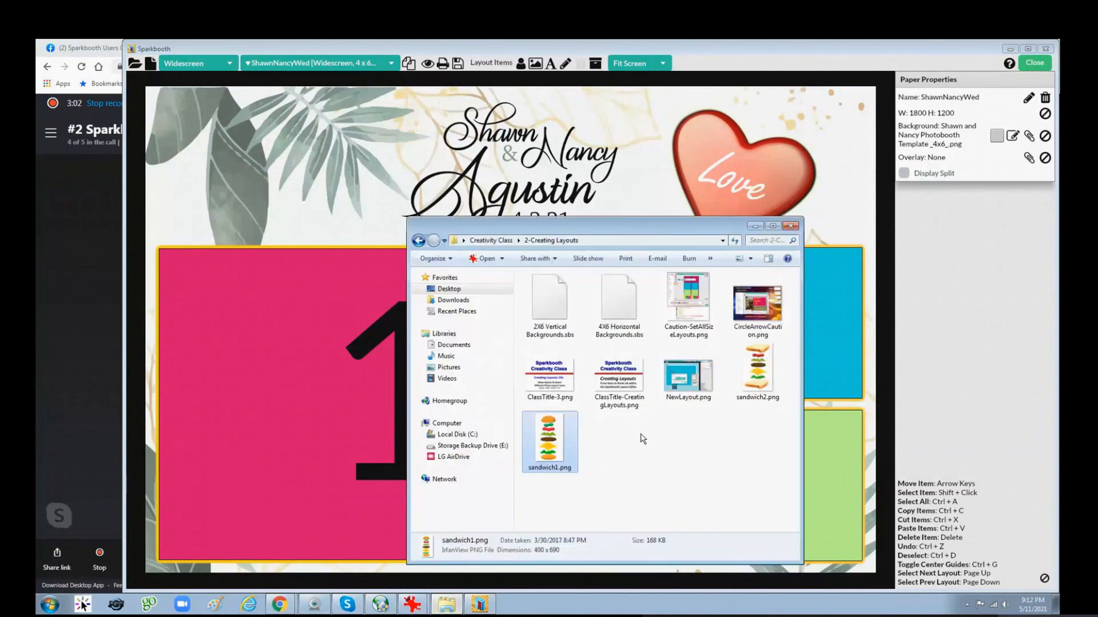
double_click(680, 389)
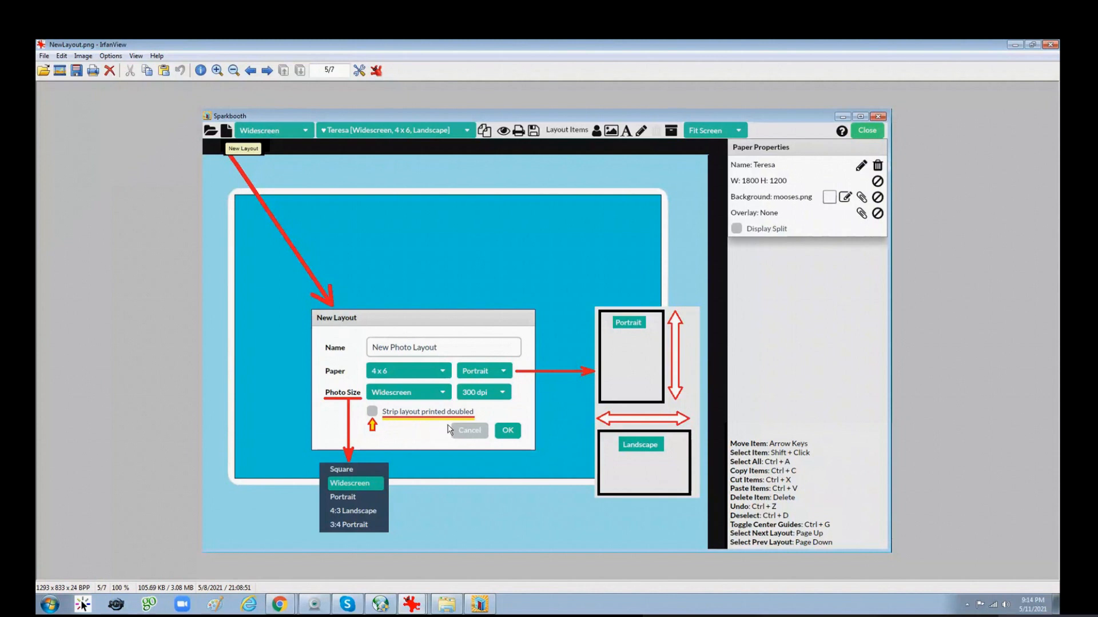
left_click(1015, 45)
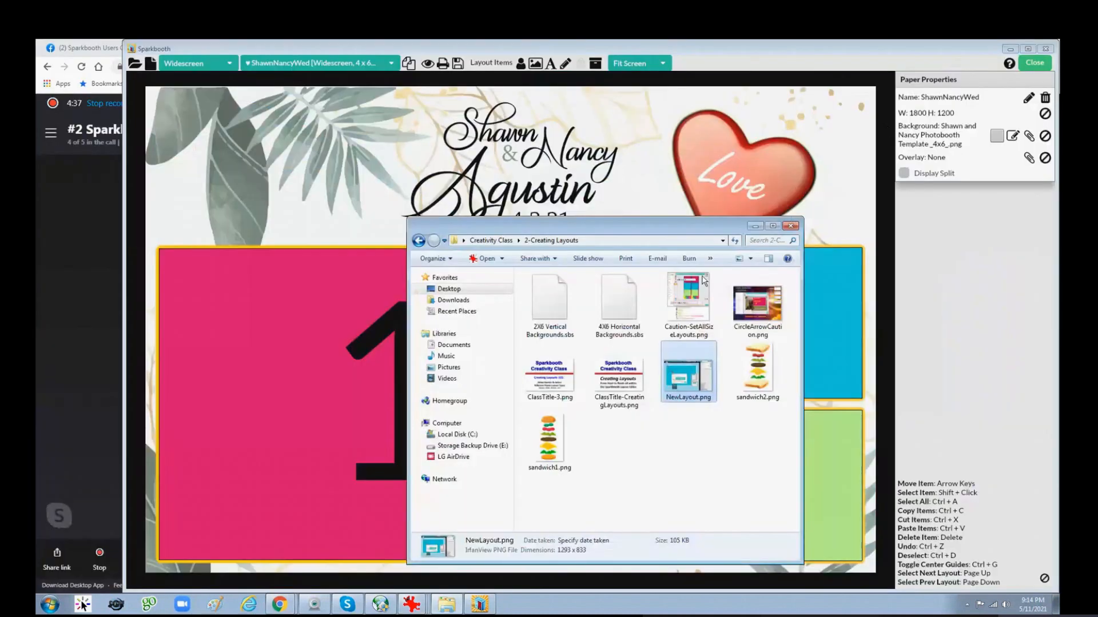
left_click(759, 225)
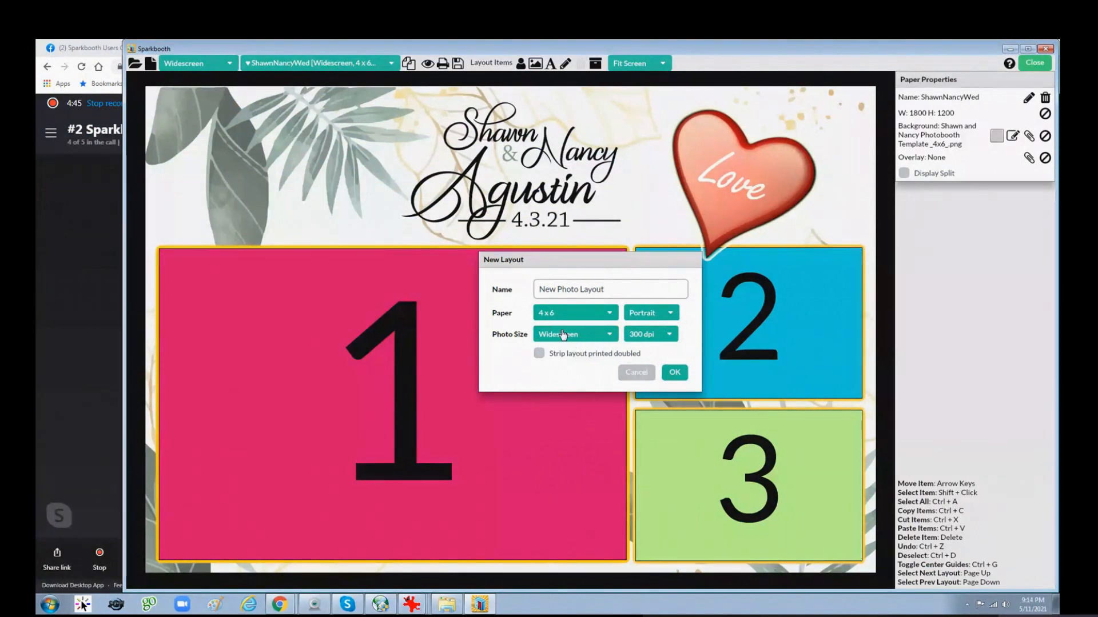
Step: Name the new layout CC2 and create it with 4 x 6 portrait paper, Widescreen photo size and 300 dpi
left_click_drag(607, 290, 472, 273)
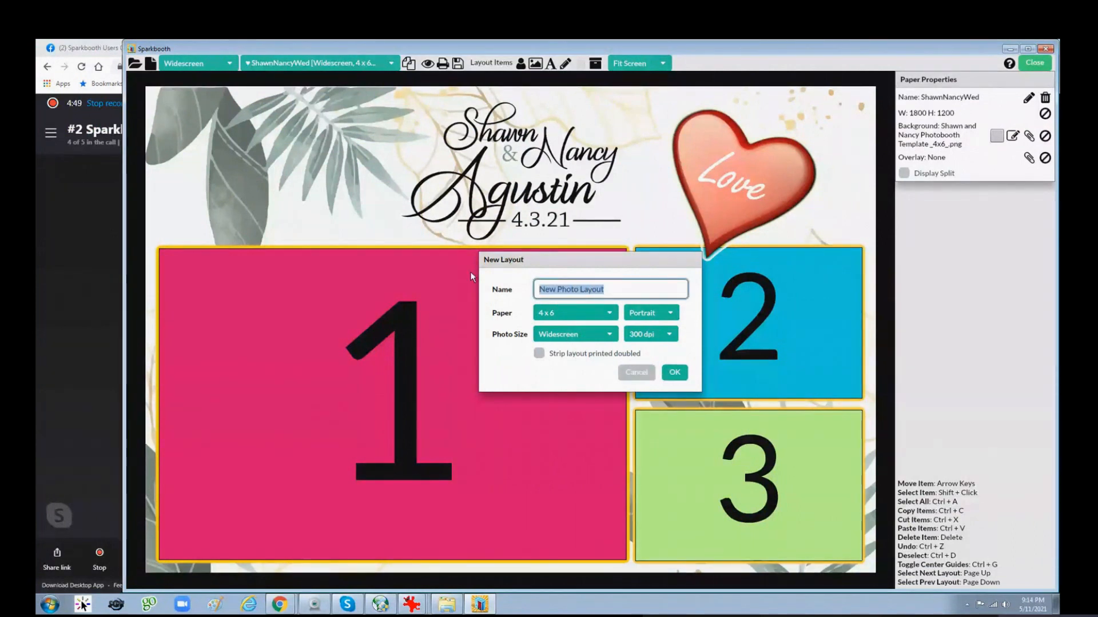
type("cc2")
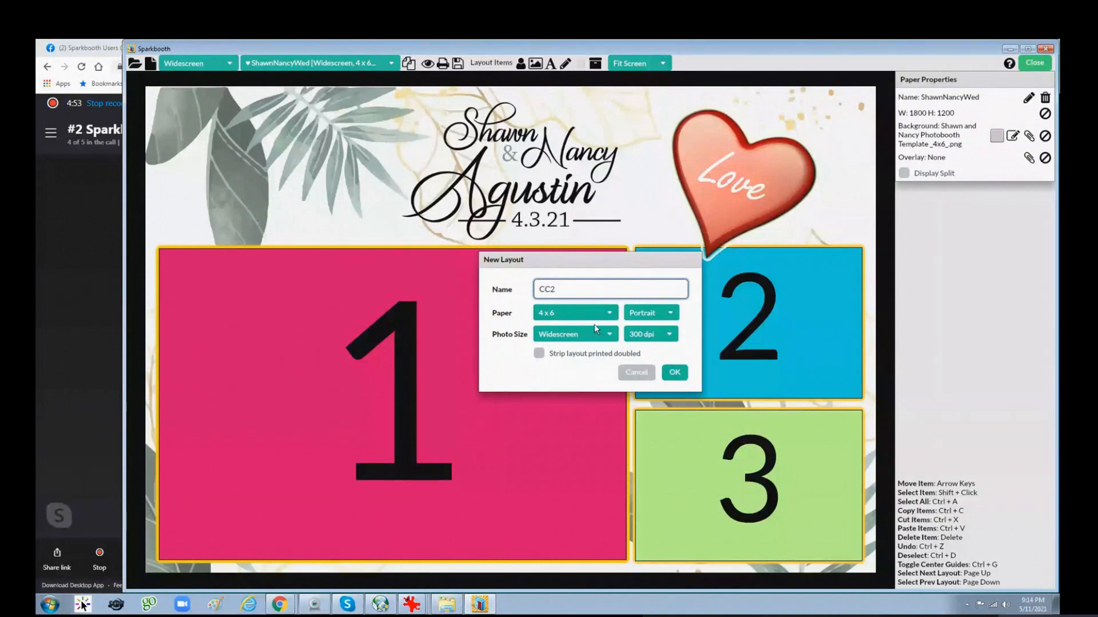
left_click(675, 373)
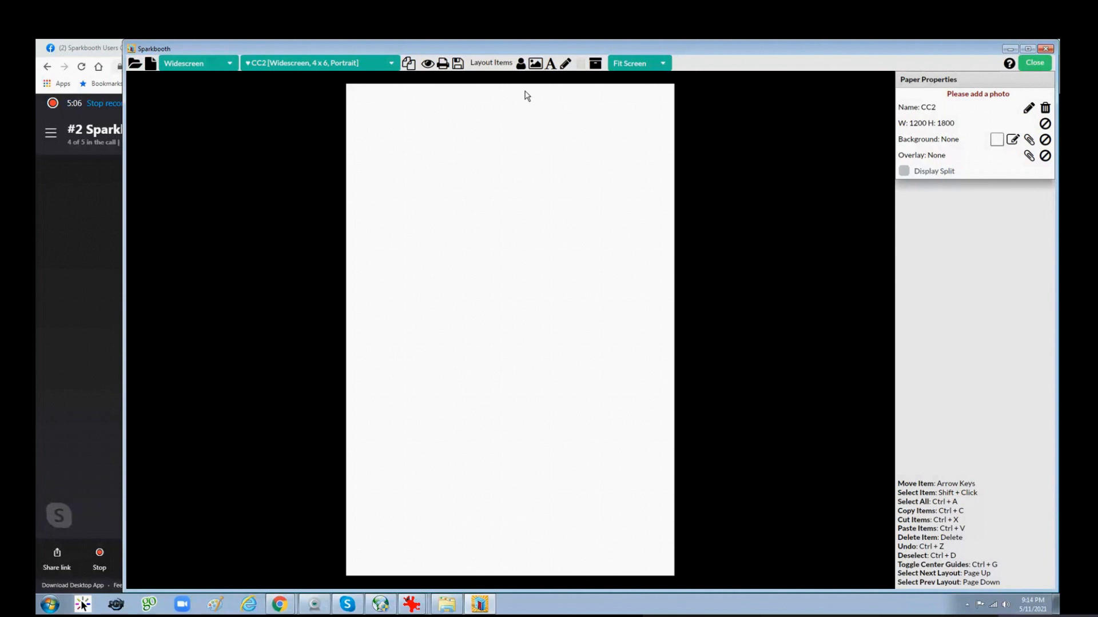
Step: Add a photo placeholder to the CC2 layout and move it near the page's upper-left corner, at about X 13, Y 60
left_click(522, 65)
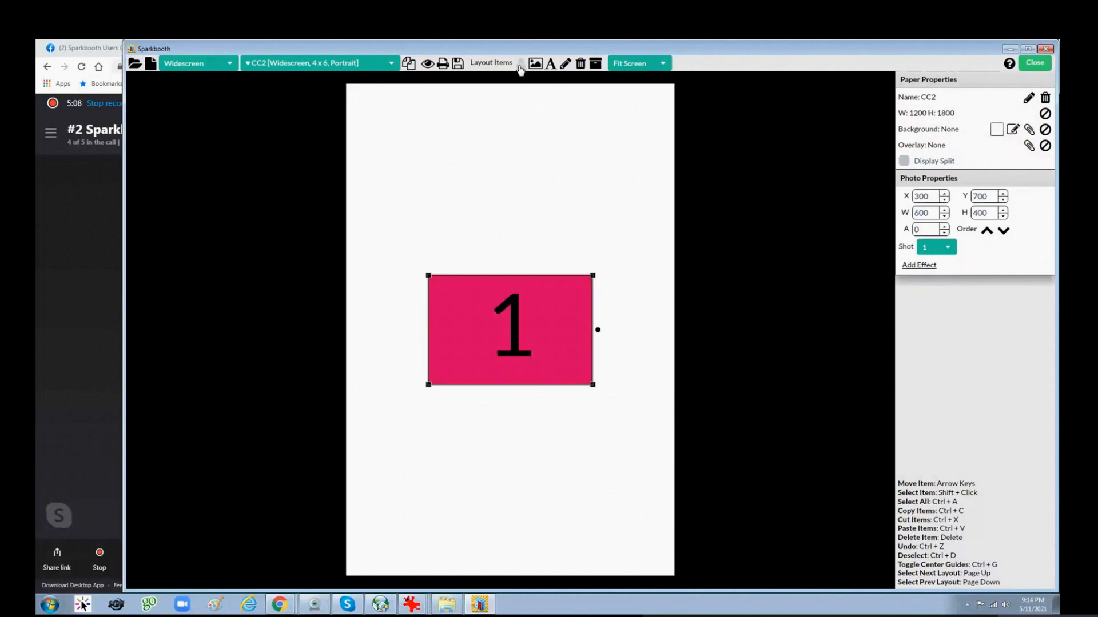
left_click_drag(479, 334, 405, 168)
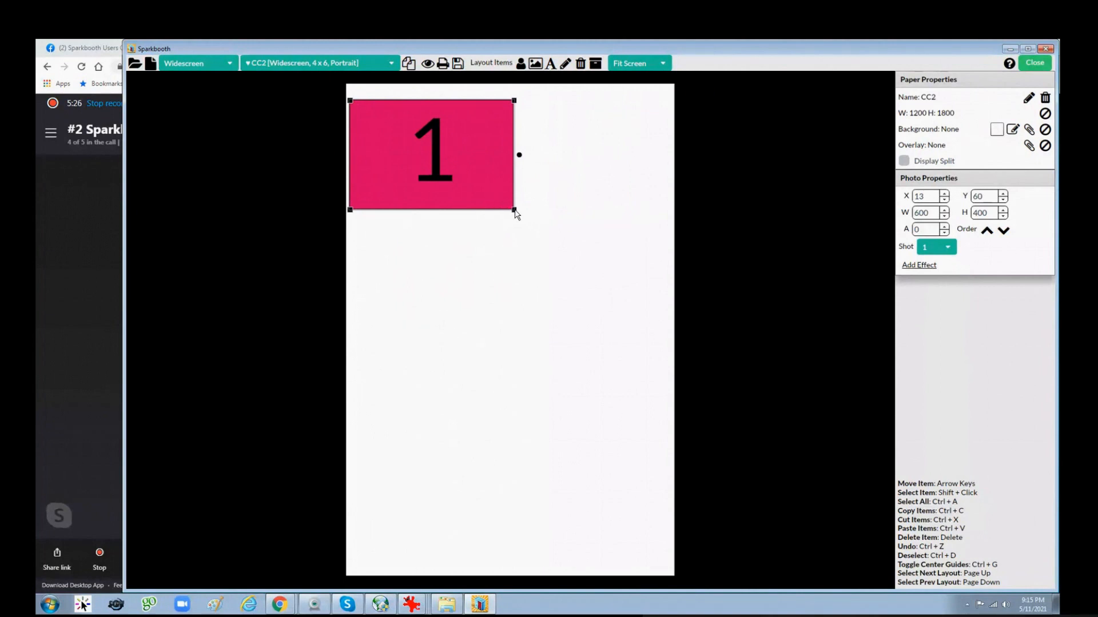
Step: Resize photo 1 proportionally to a width of 560 and a height of 373, and deselect it
left_click_drag(516, 211, 543, 273)
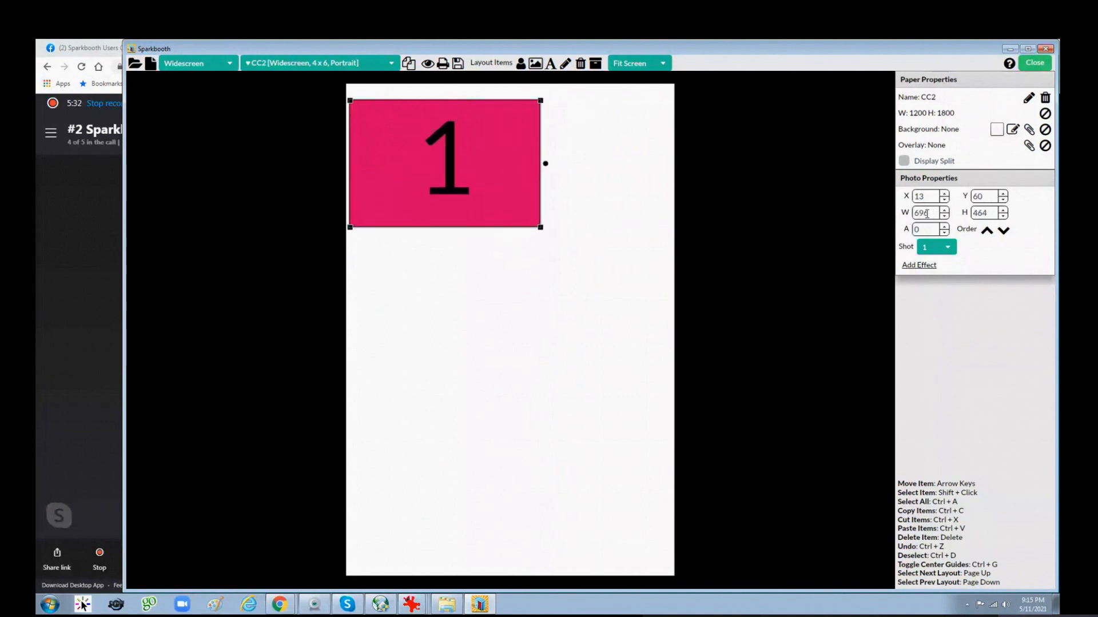
left_click_drag(540, 227, 507, 195)
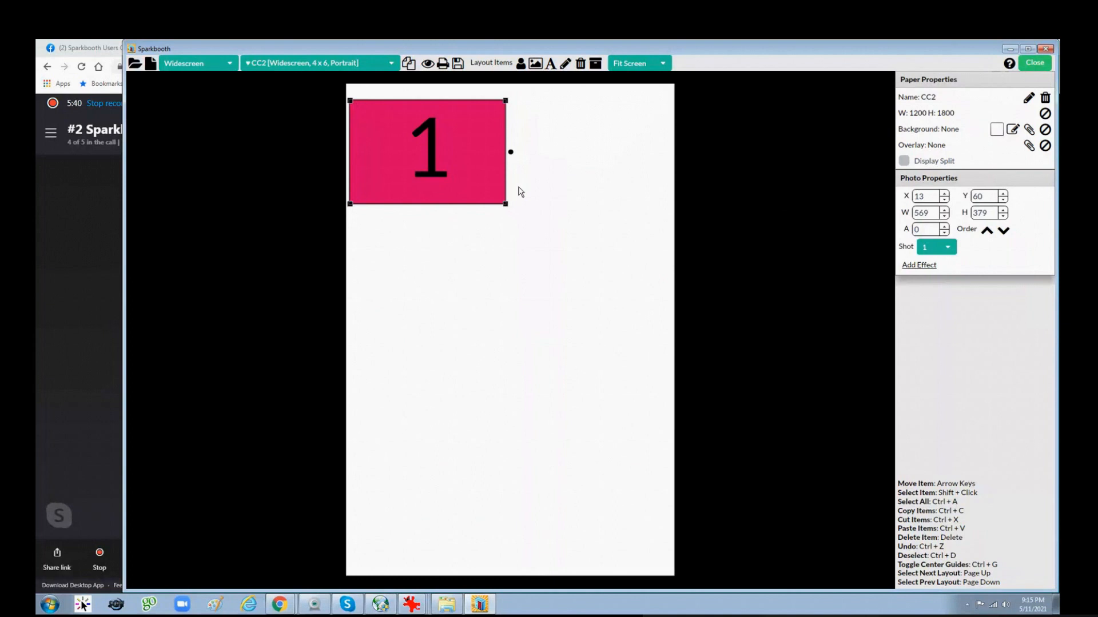
left_click(944, 216)
left_click(944, 216)
left_click(944, 216)
left_click(944, 216)
left_click(944, 216)
left_click(944, 216)
left_click(944, 216)
left_click(944, 216)
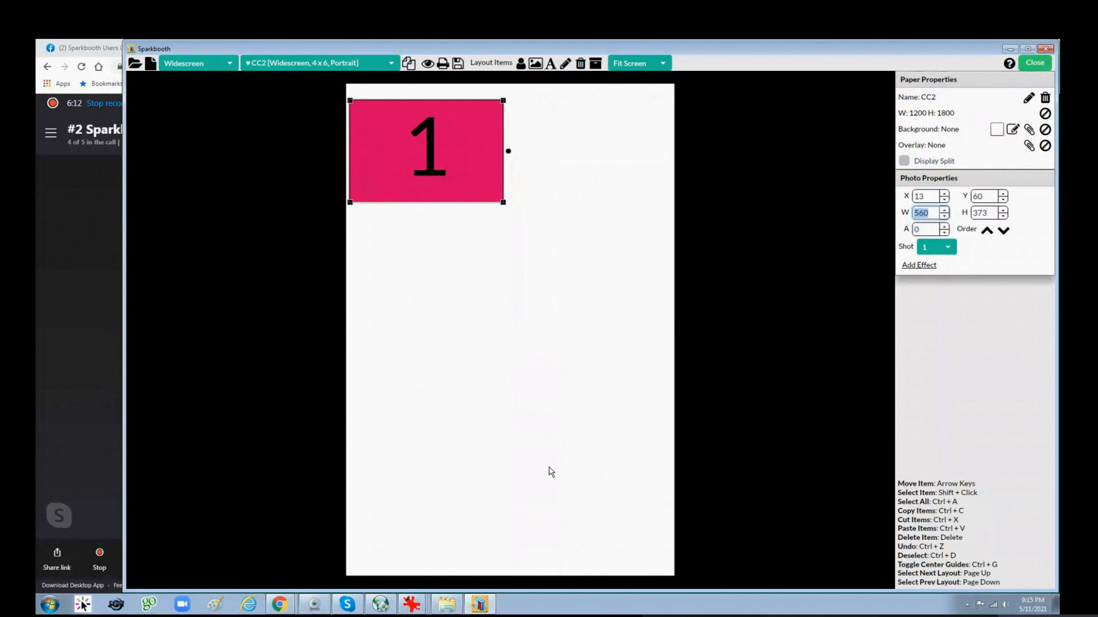
left_click(549, 467)
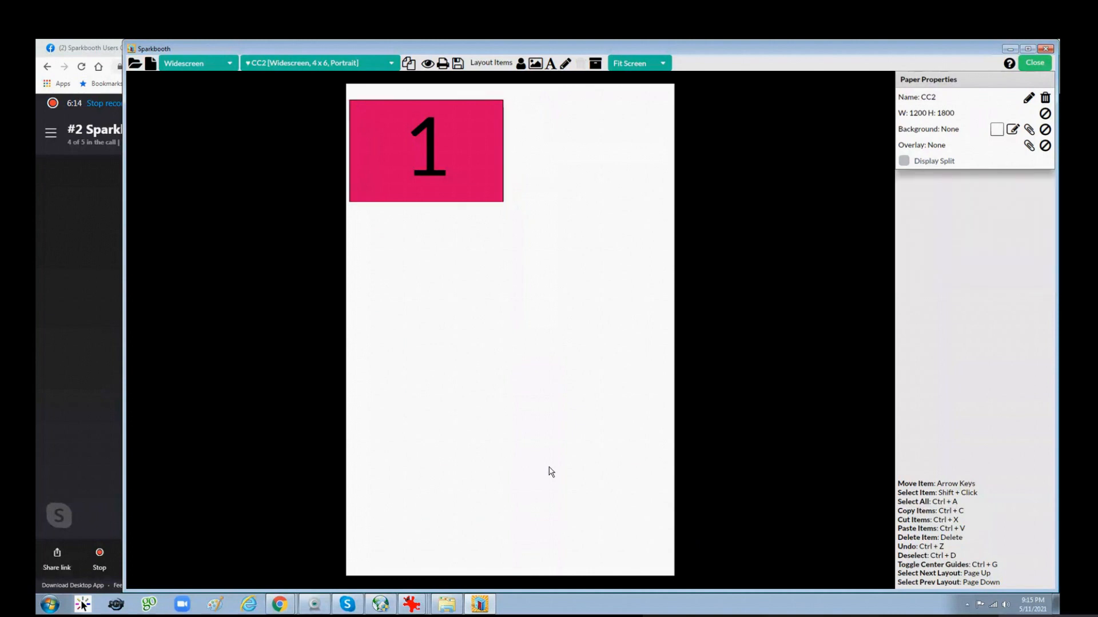
Step: Turn on the center guides and shift photo 1 horizontally to X 20, fitting it within the page's left half
key("ctrl+g")
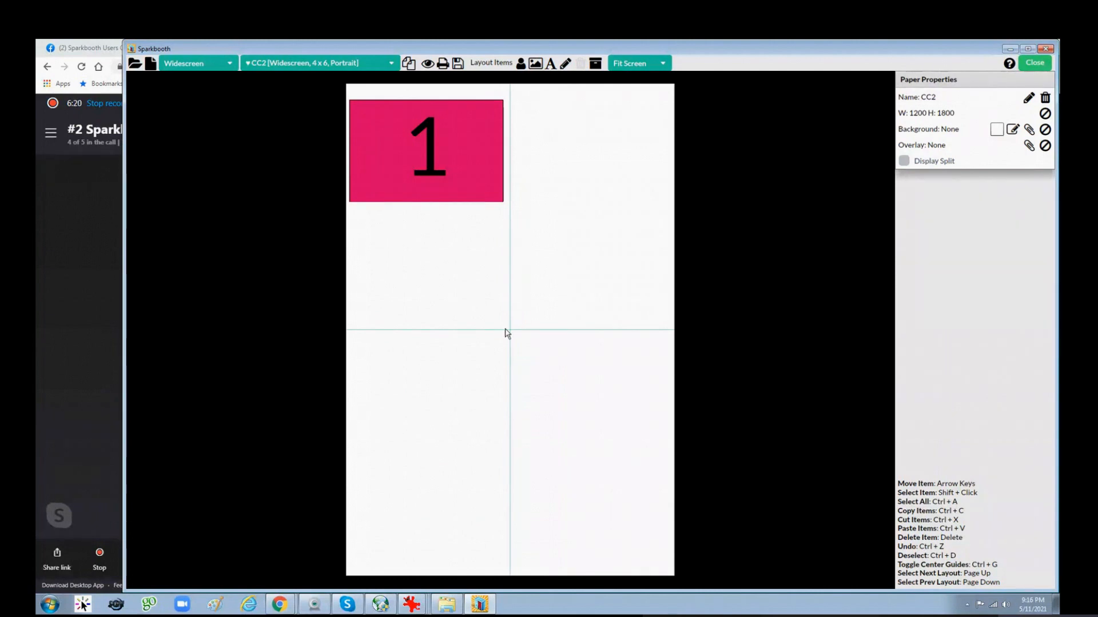
left_click_drag(412, 144, 411, 143)
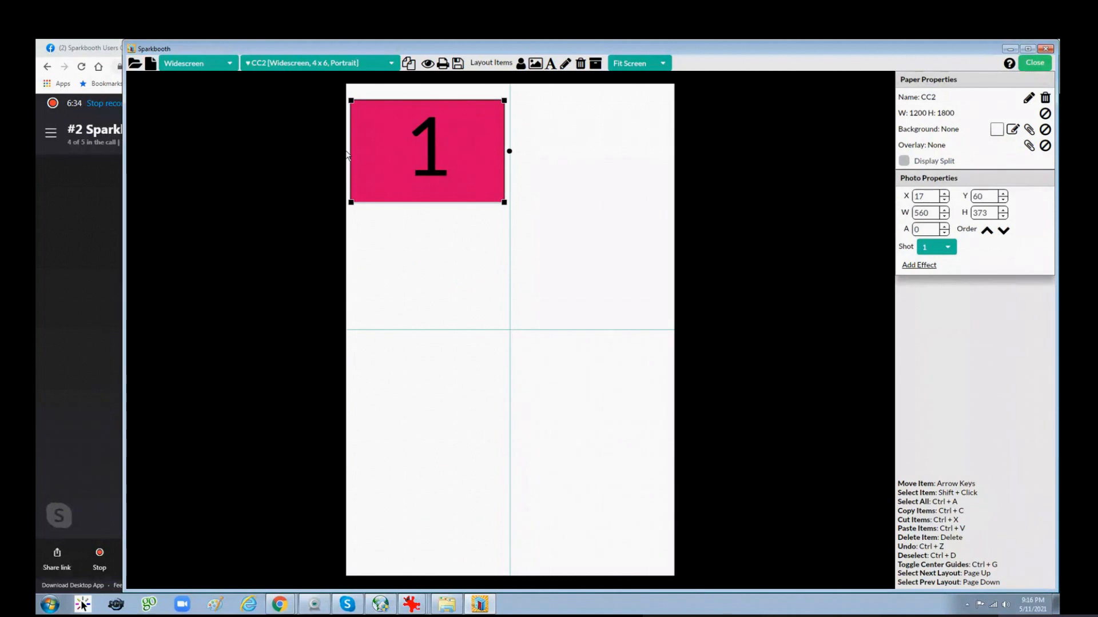
left_click(944, 194)
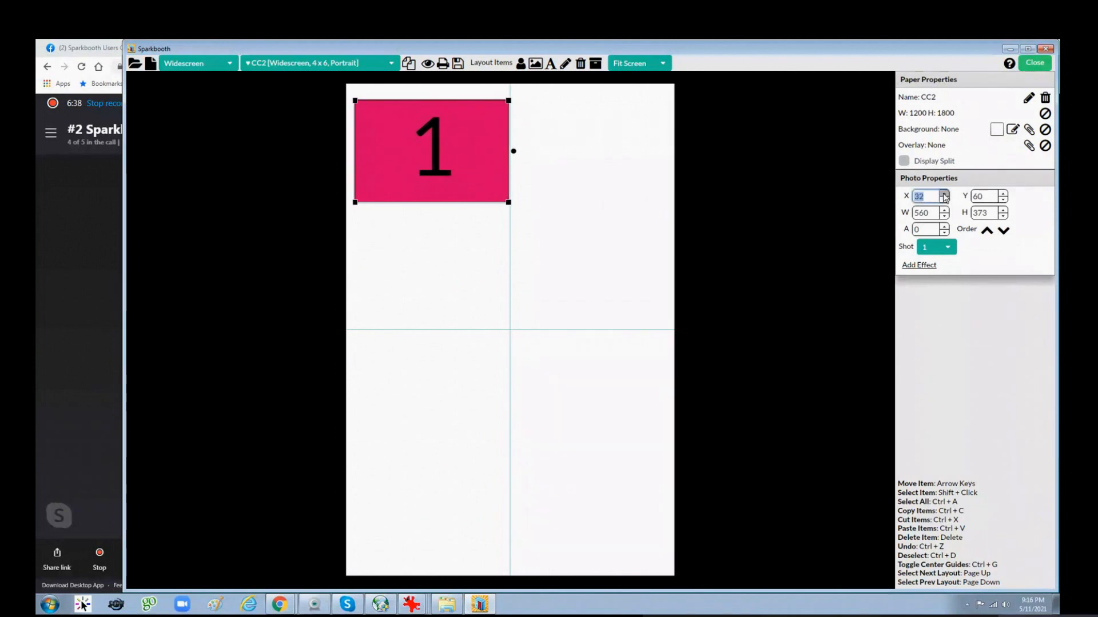
left_click(944, 200)
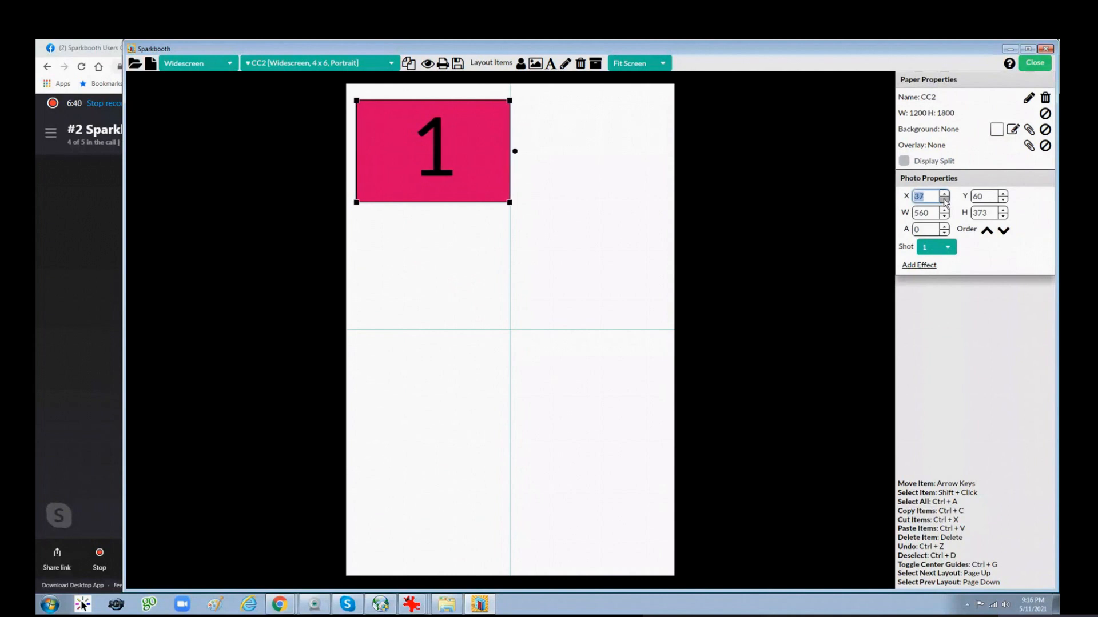
left_click(943, 200)
left_click(944, 200)
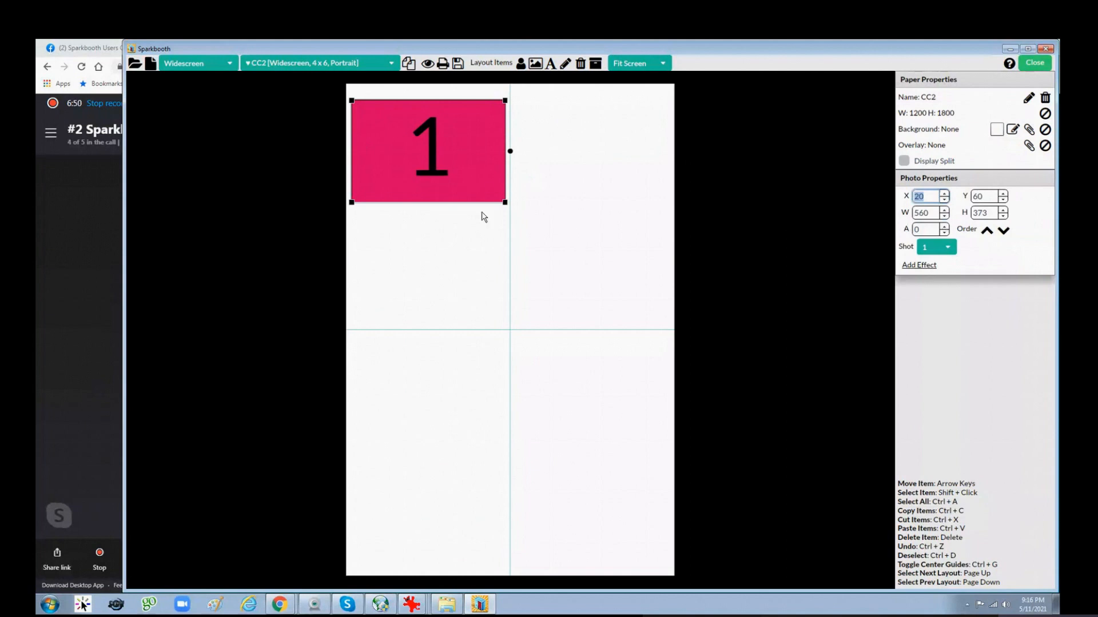
left_click(550, 284)
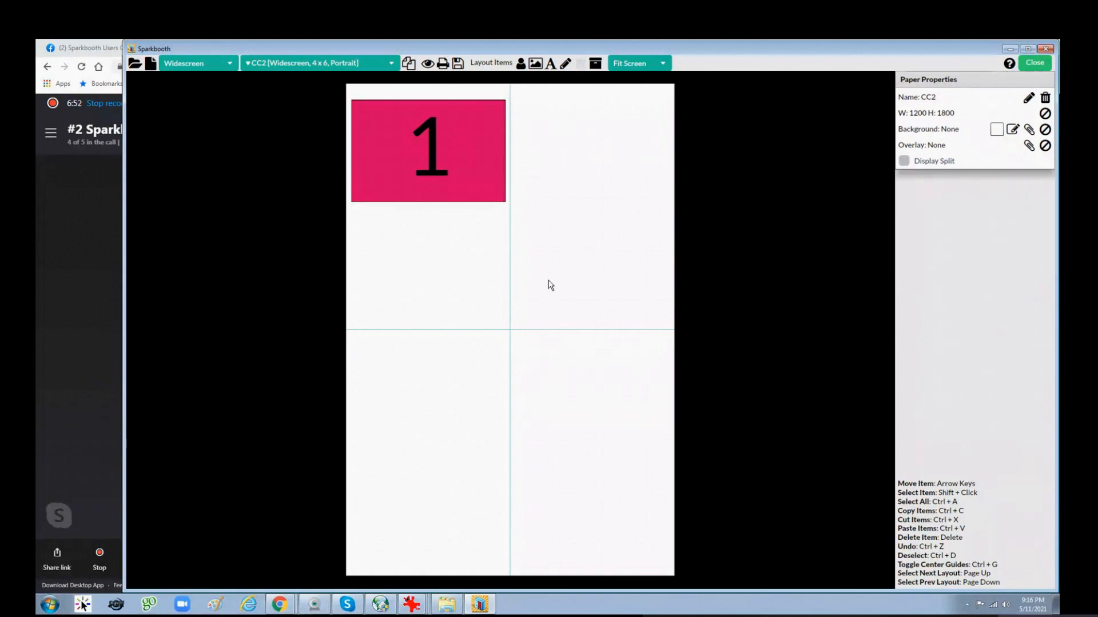
Step: Add a second photo placeholder and place it directly below photo 1 at X 20, about Y 480
left_click(521, 64)
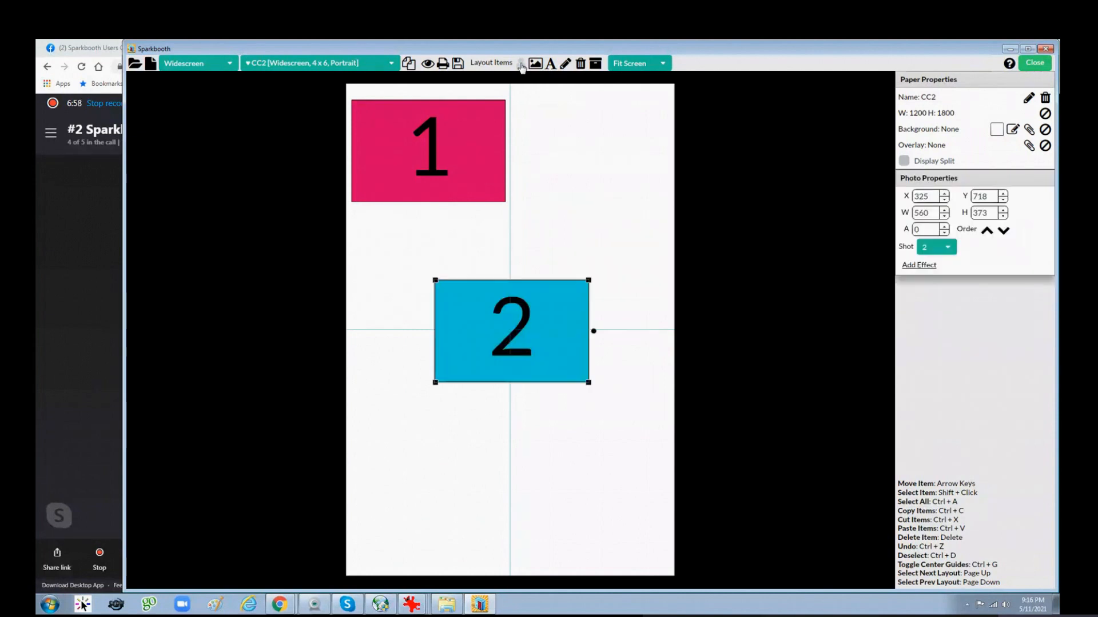
left_click_drag(519, 350, 431, 282)
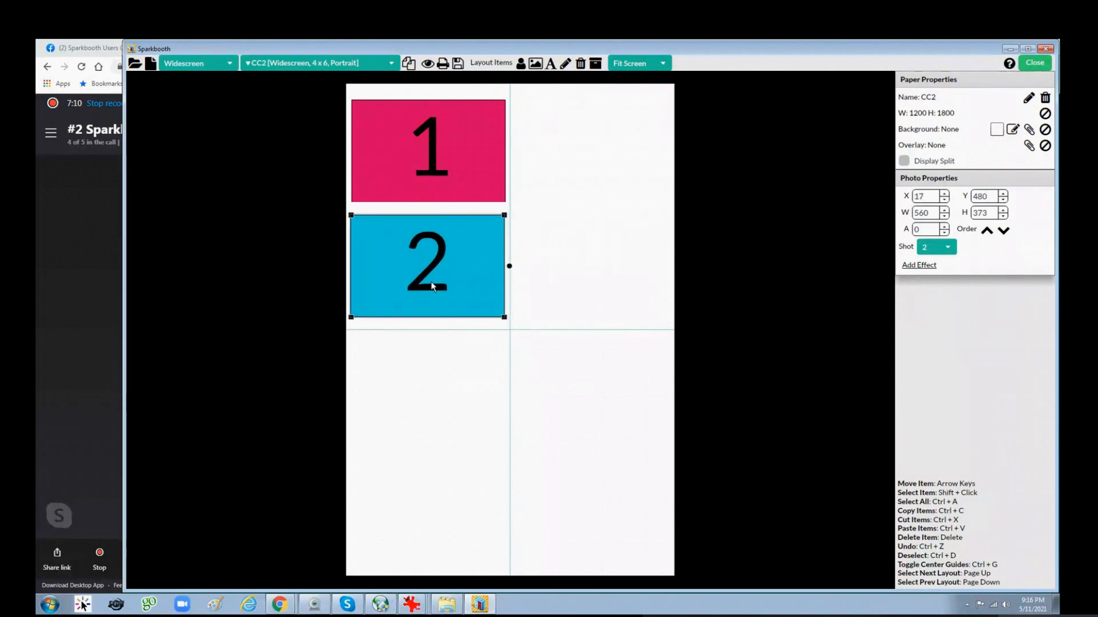
left_click(944, 194)
left_click(943, 194)
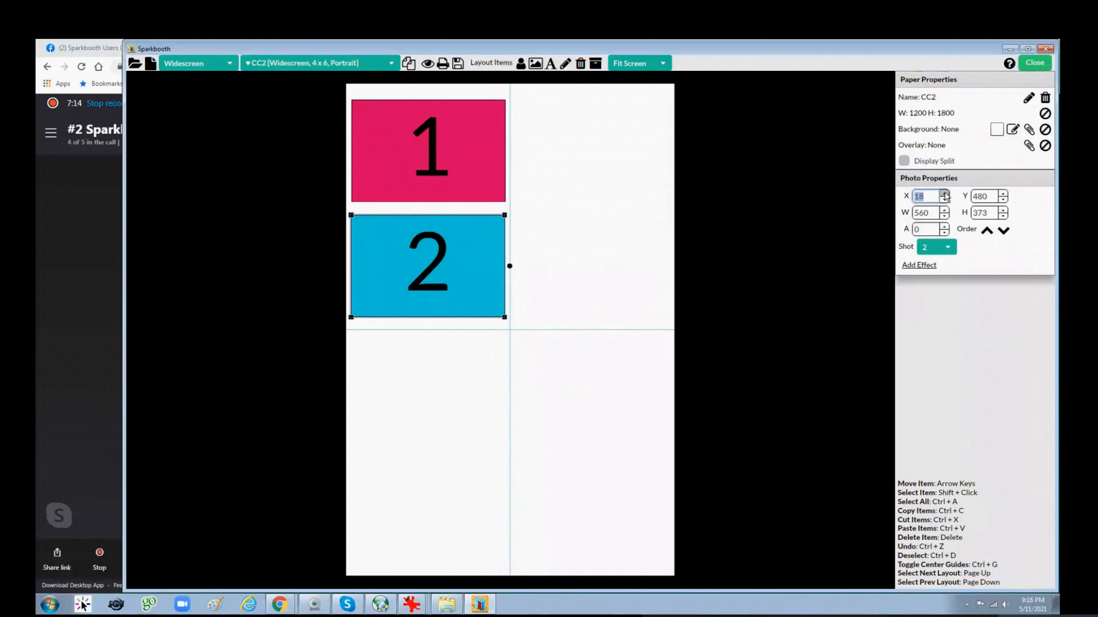
left_click(944, 193)
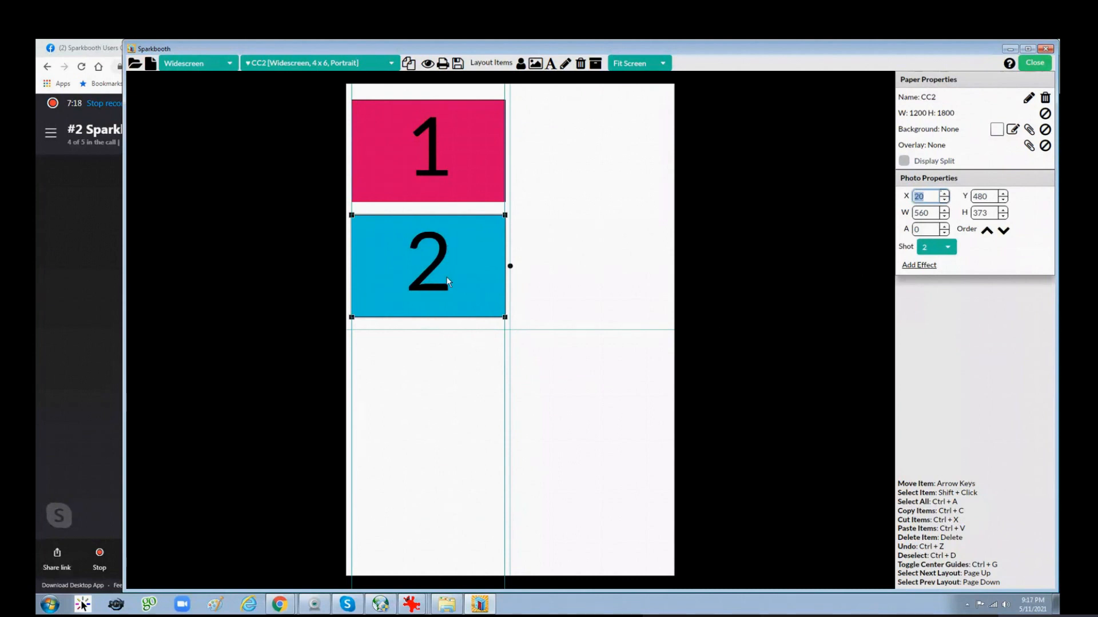
Step: Add a third photo placeholder below photo 2, aligned at X 20 and about Y 902, and deselect it
left_click(520, 64)
left_click_drag(526, 359, 438, 405)
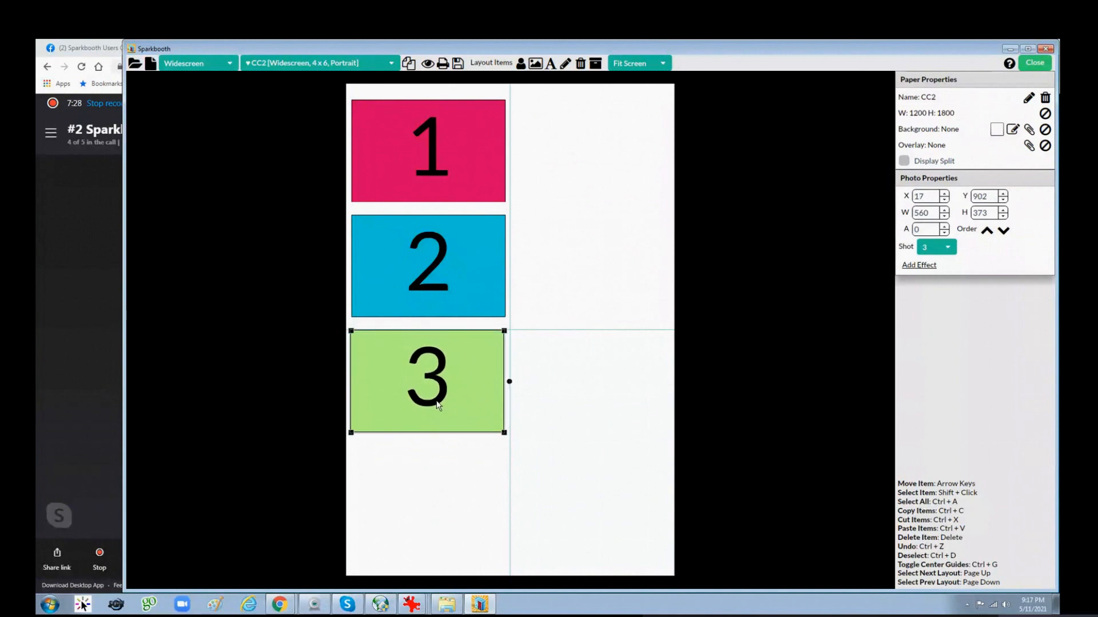
left_click(944, 194)
left_click(944, 194)
left_click(944, 194)
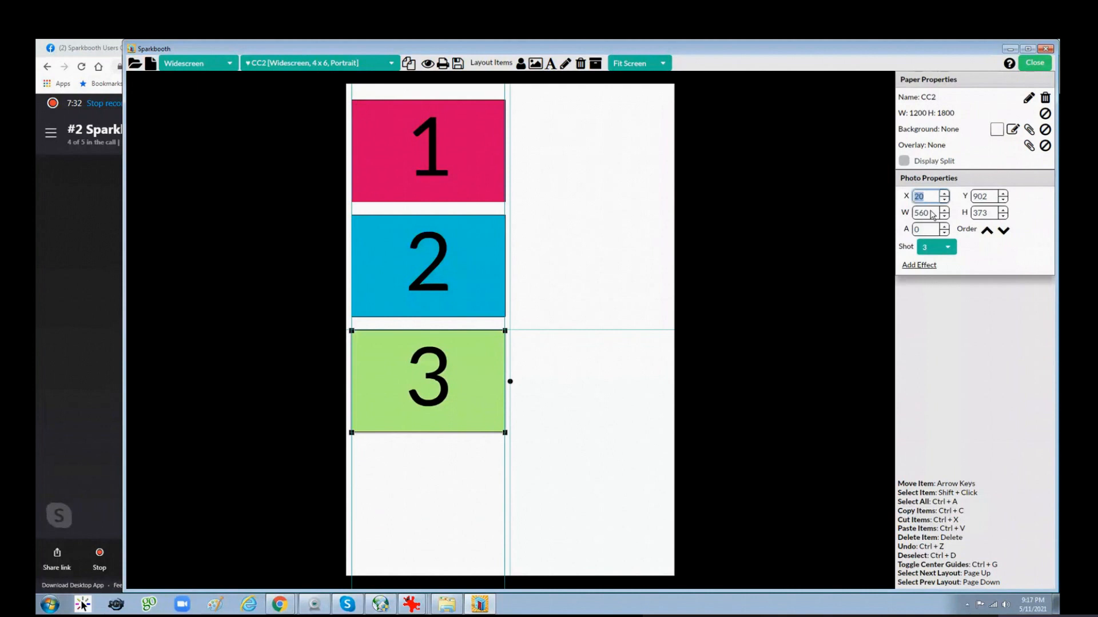
left_click(580, 281)
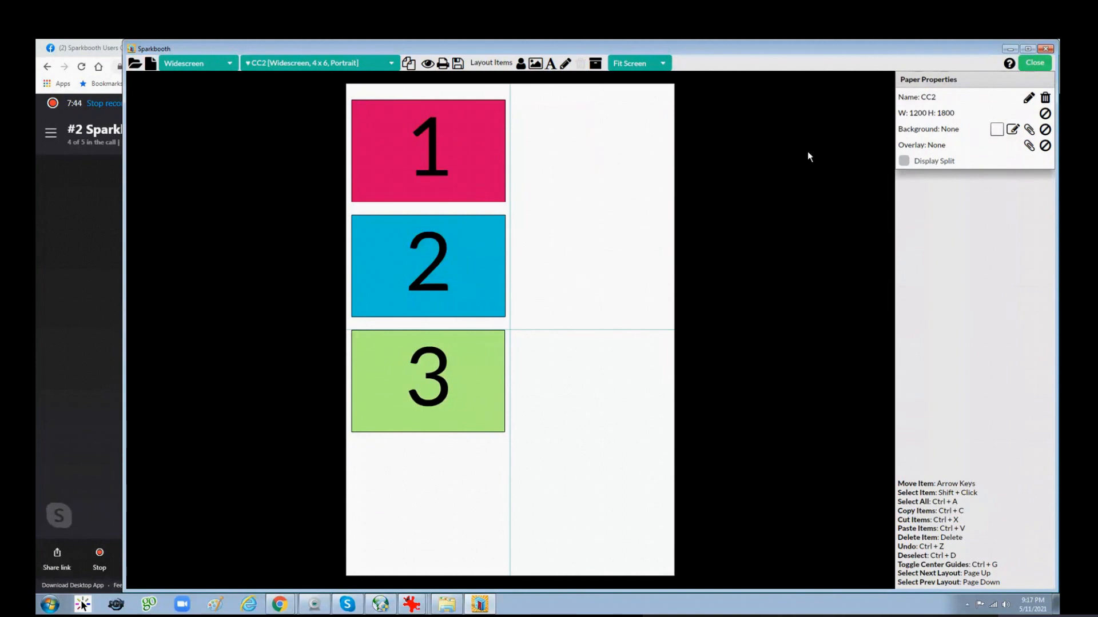
Step: Try cyan, orange and blue as the page's background color, and return it to white
left_click(998, 130)
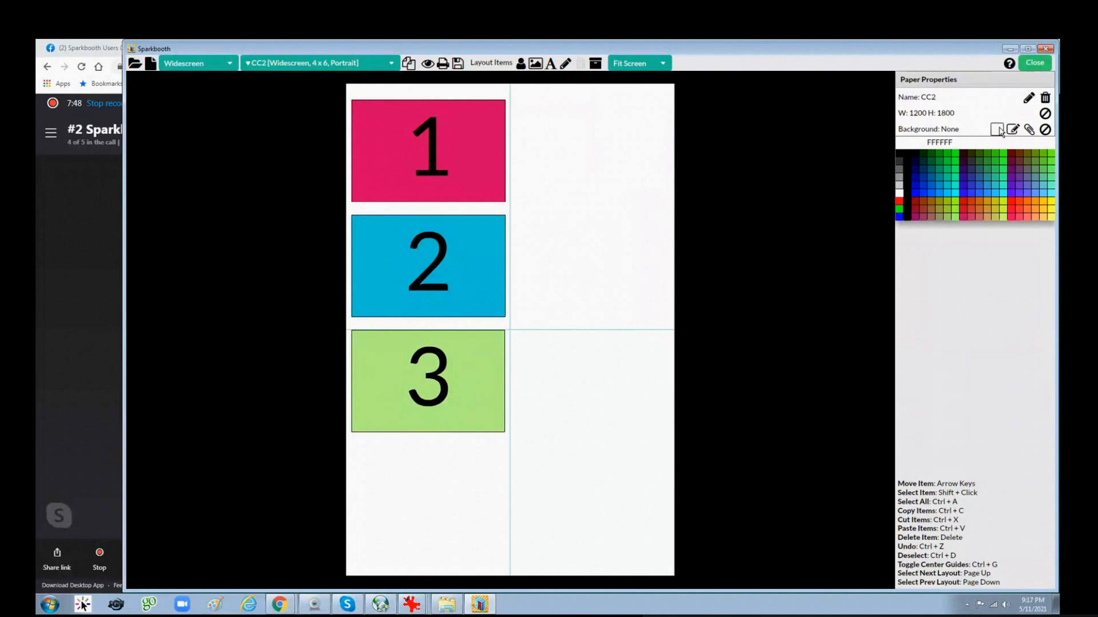
left_click(958, 189)
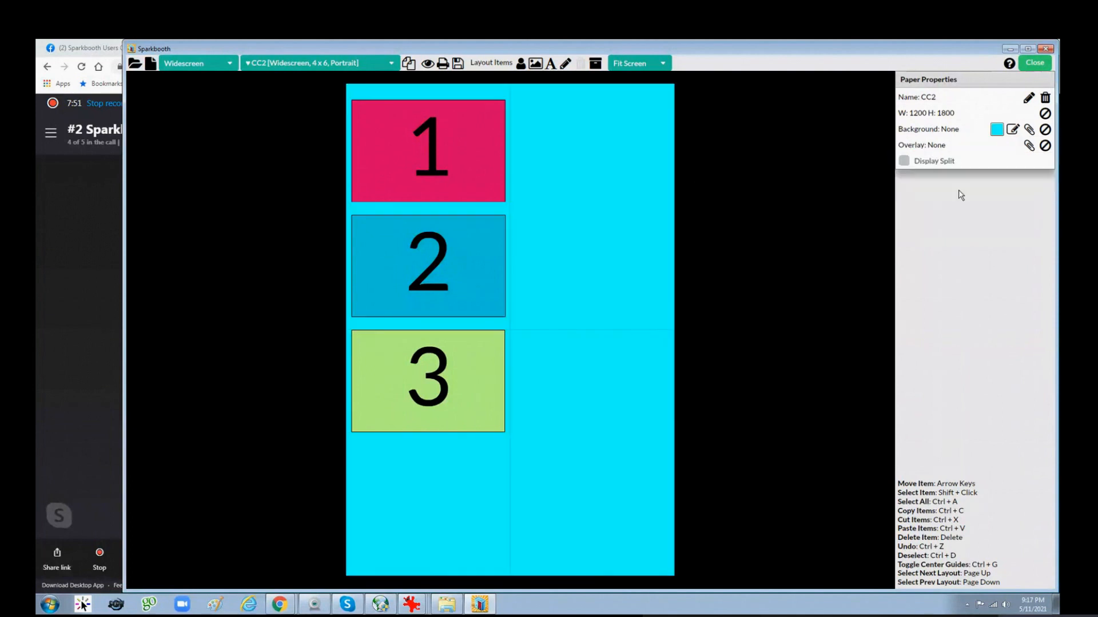
left_click(997, 131)
left_click(1041, 208)
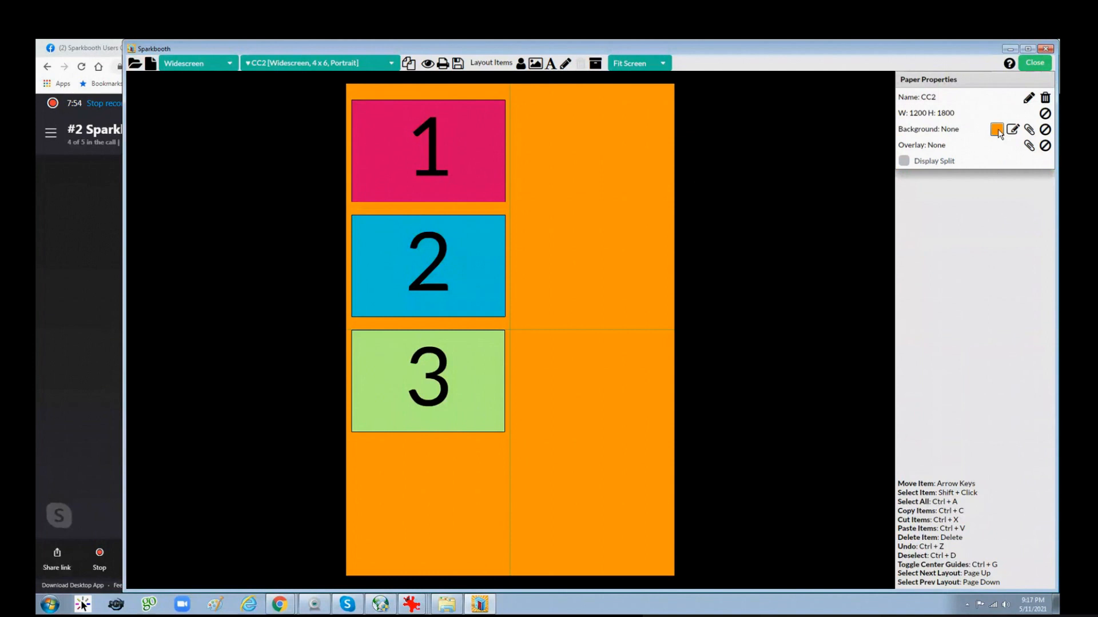
left_click(997, 130)
left_click(944, 192)
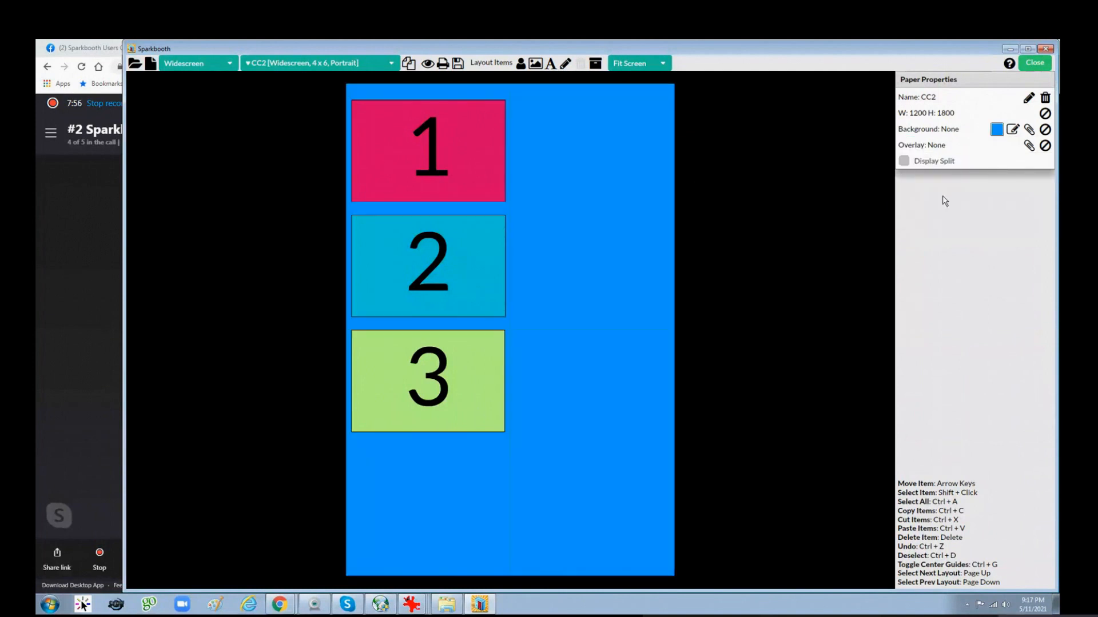
left_click(997, 130)
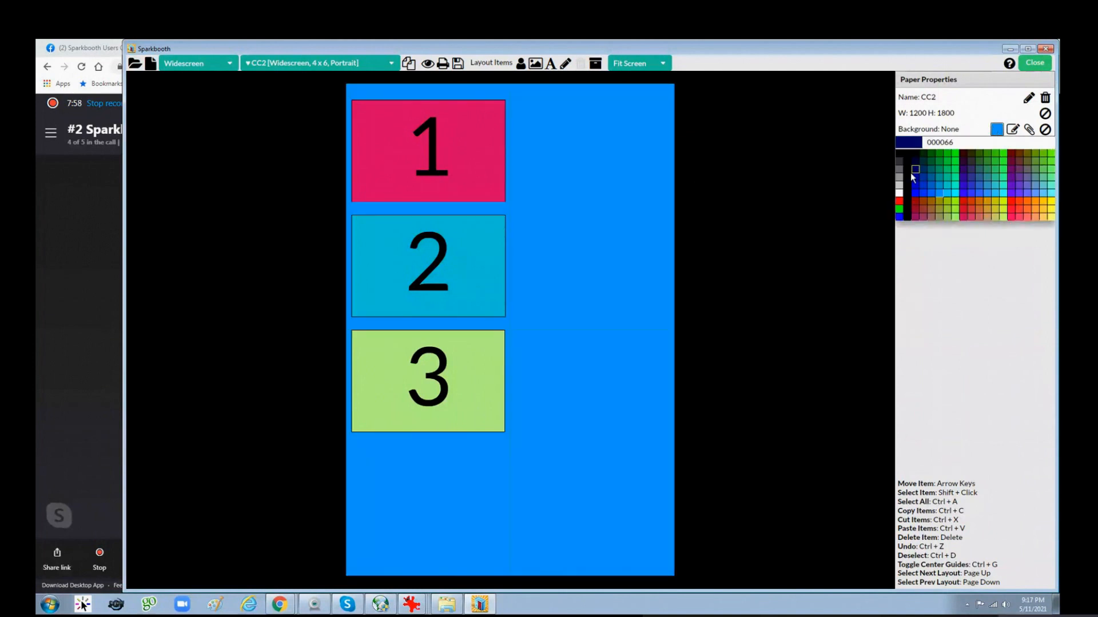
left_click(899, 194)
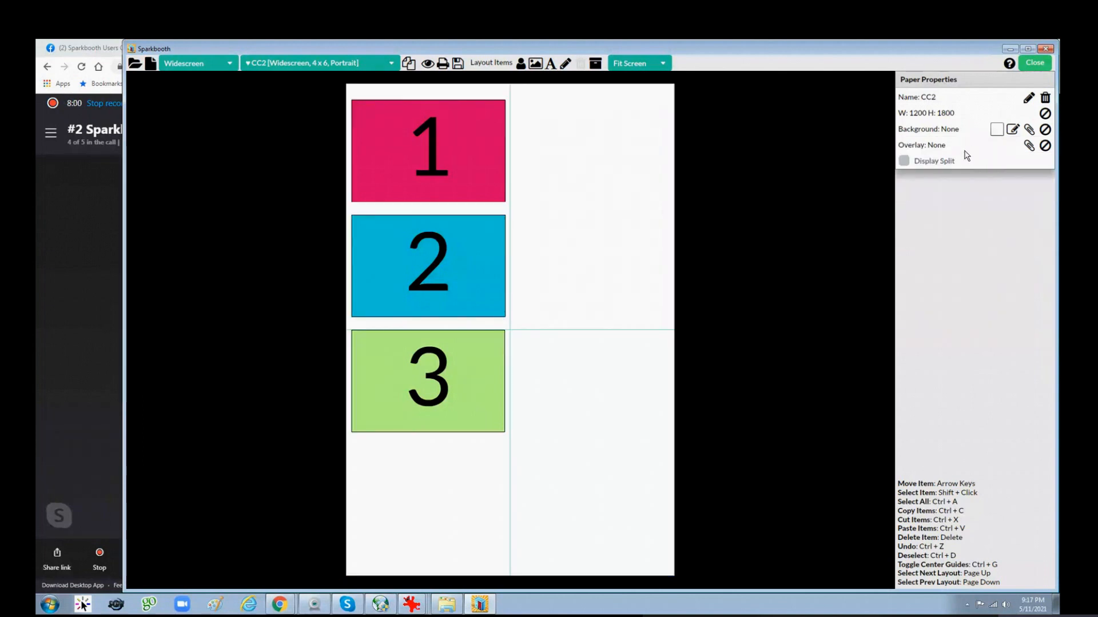
Step: Browse the desktop's Backgrounds folder for a page background image, and cancel without choosing a file
left_click(1029, 134)
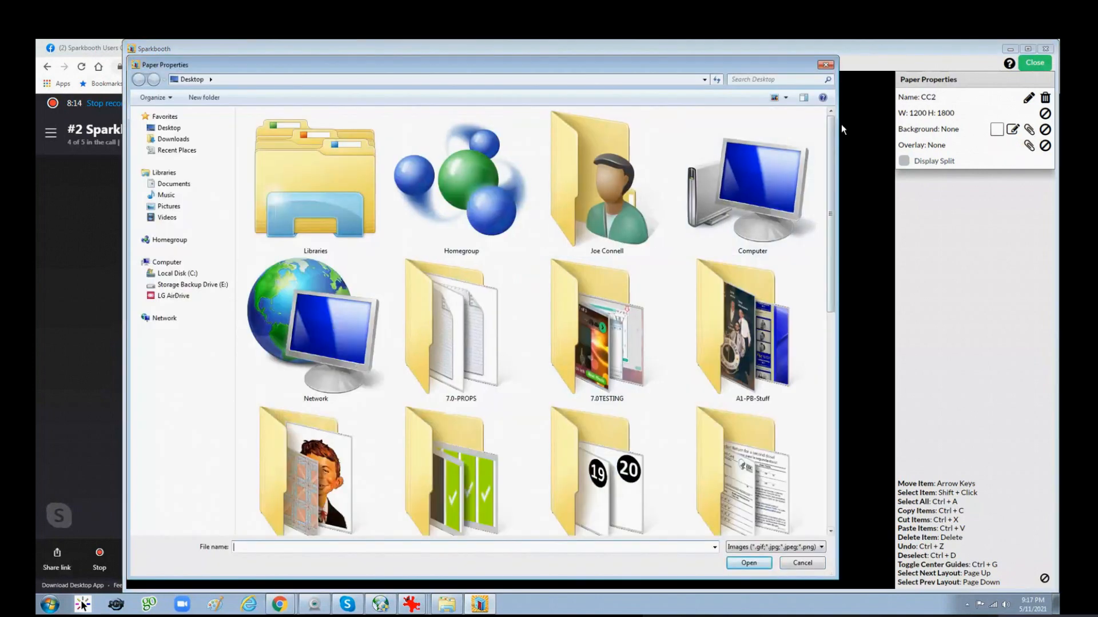
left_click(316, 520)
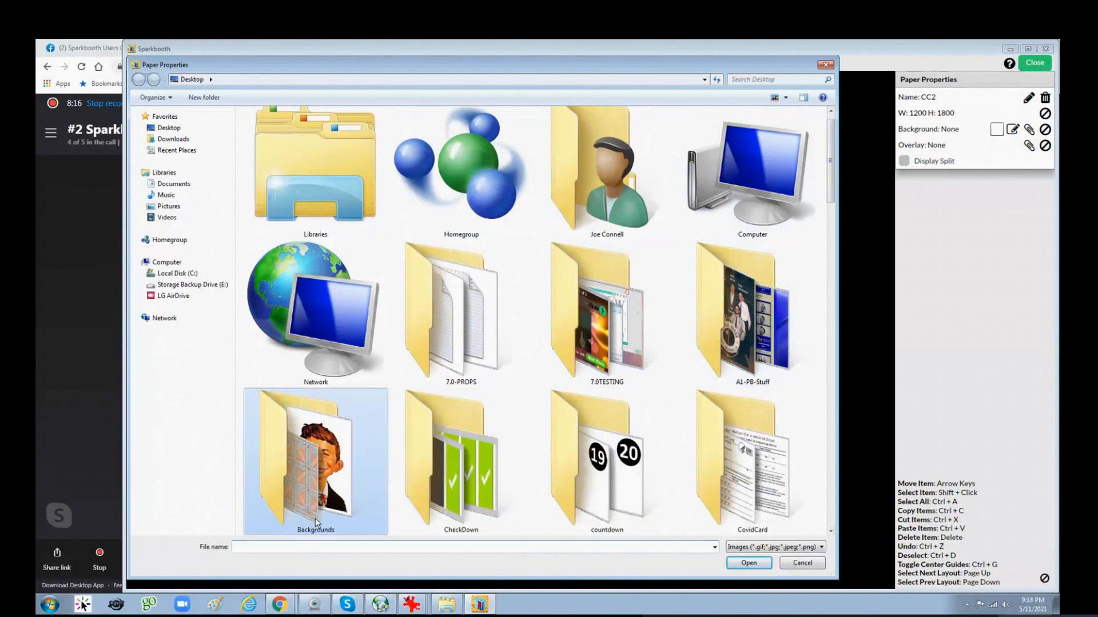
double_click(314, 518)
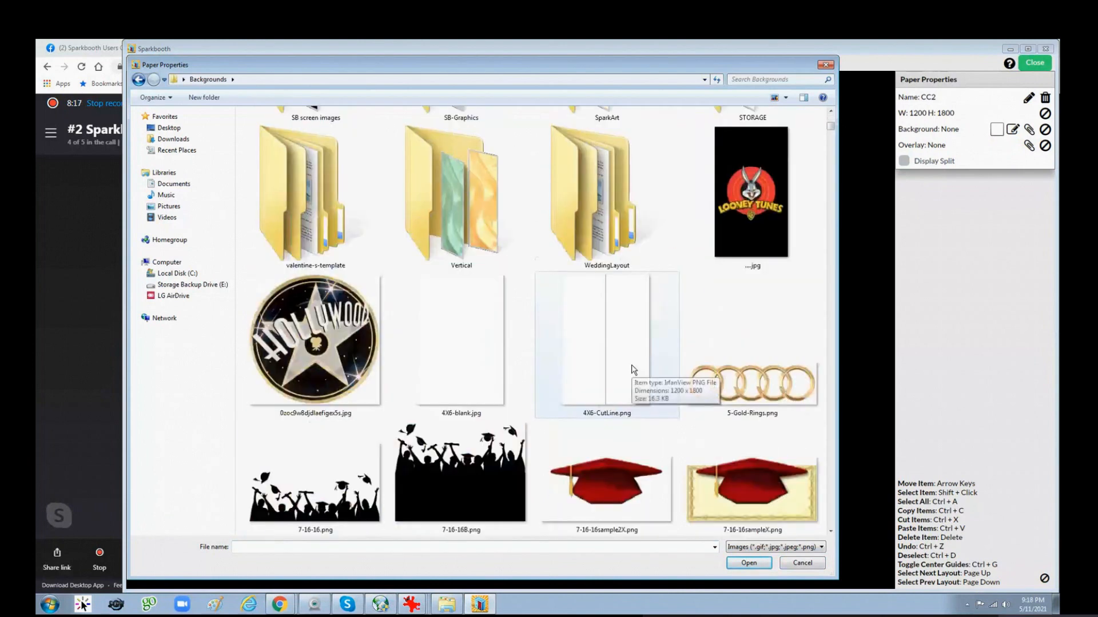
scroll(632, 370, "down", 10)
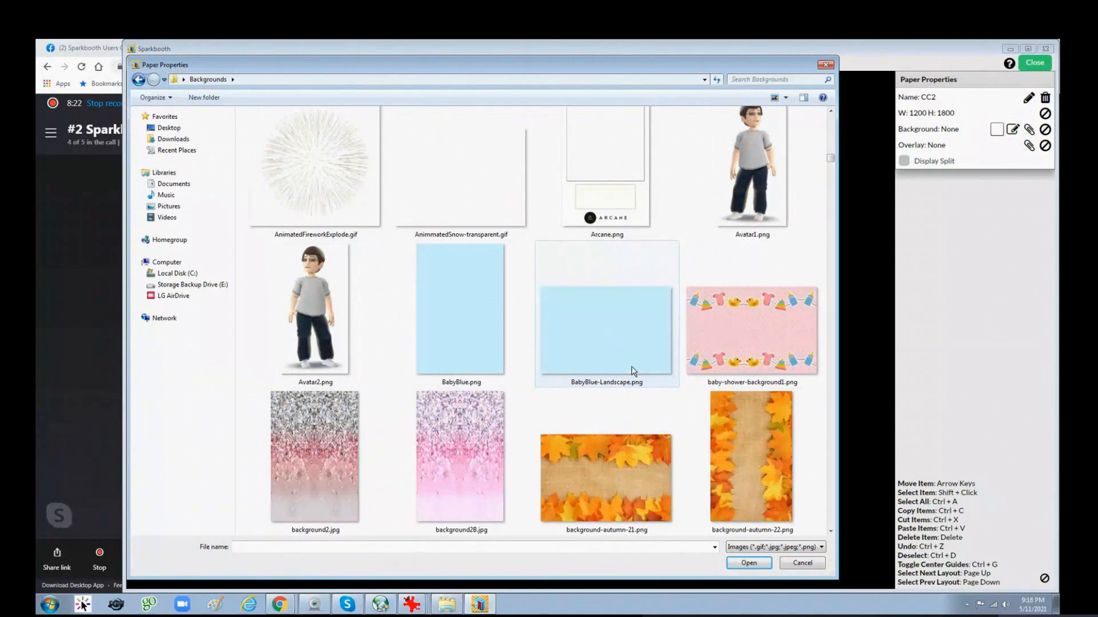
left_click(798, 566)
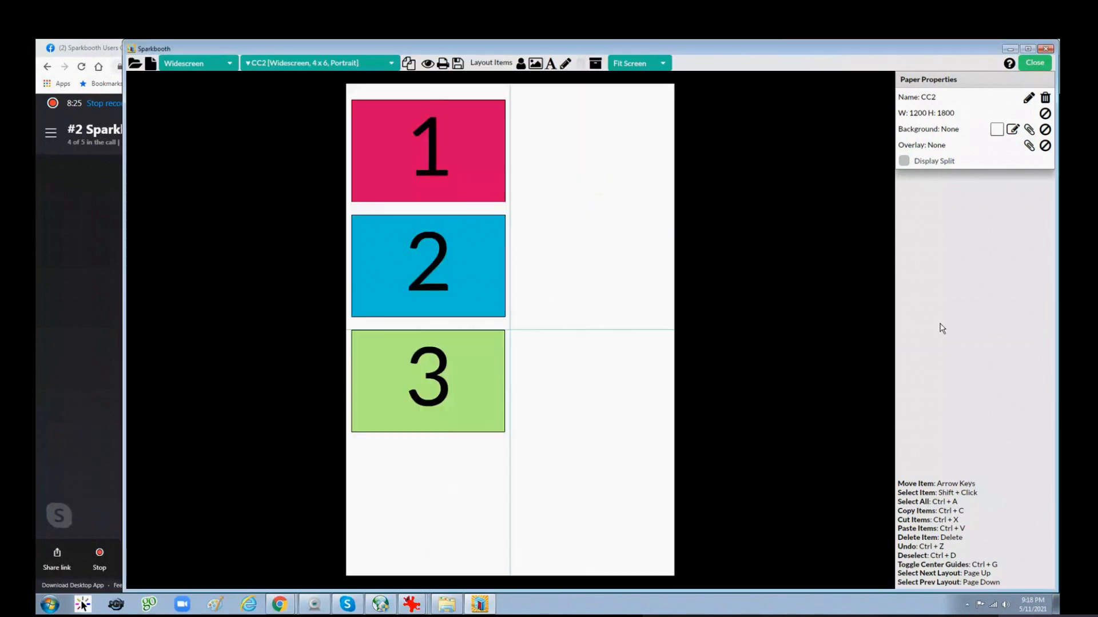
Step: Open the background creator, check its background types and image collections, and select the Backgrounds collection with the Images type
left_click(1013, 131)
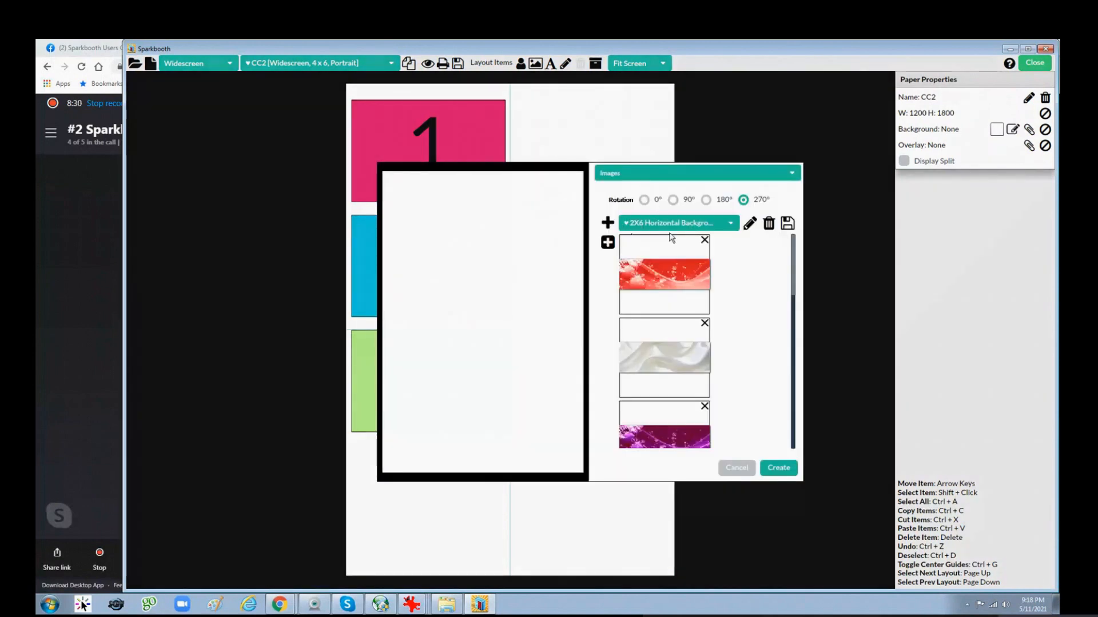
left_click(731, 224)
left_click(687, 256)
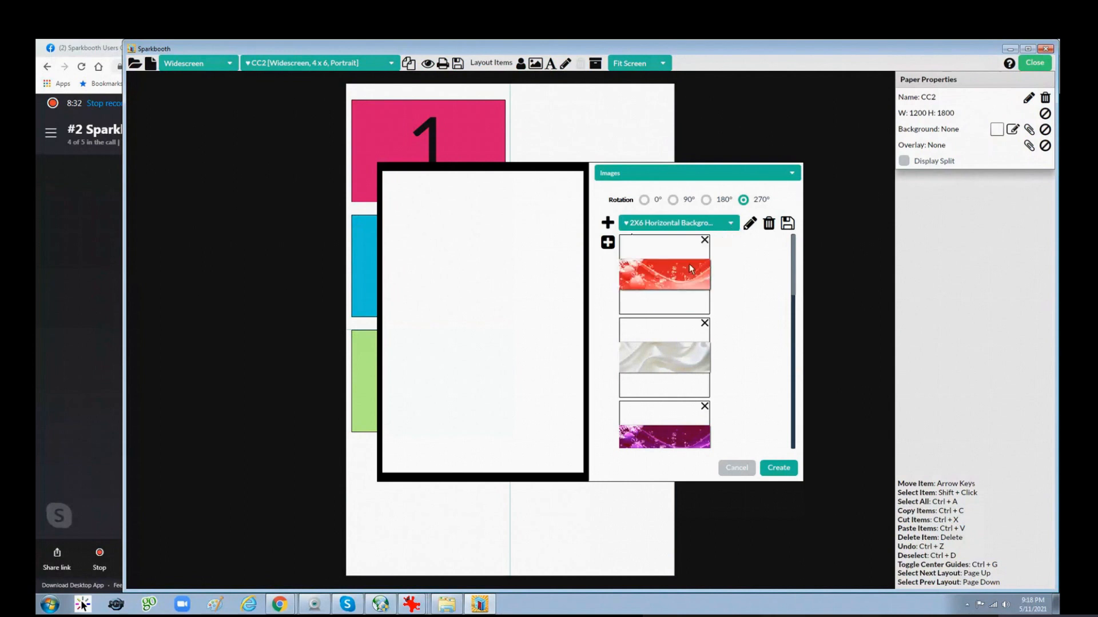
left_click(734, 226)
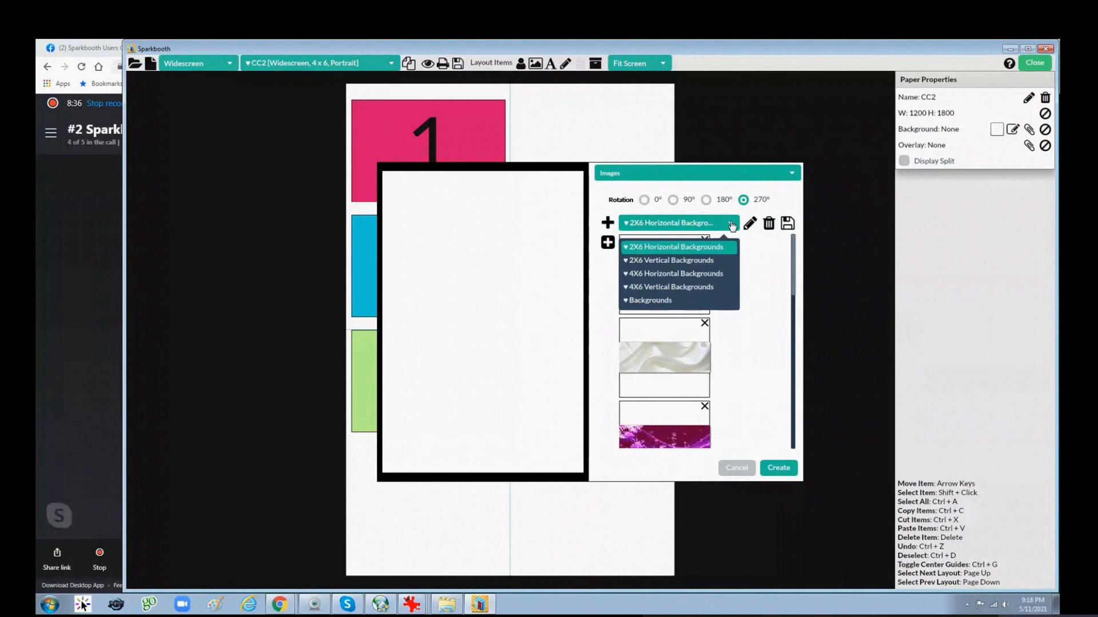
left_click(732, 226)
left_click(726, 179)
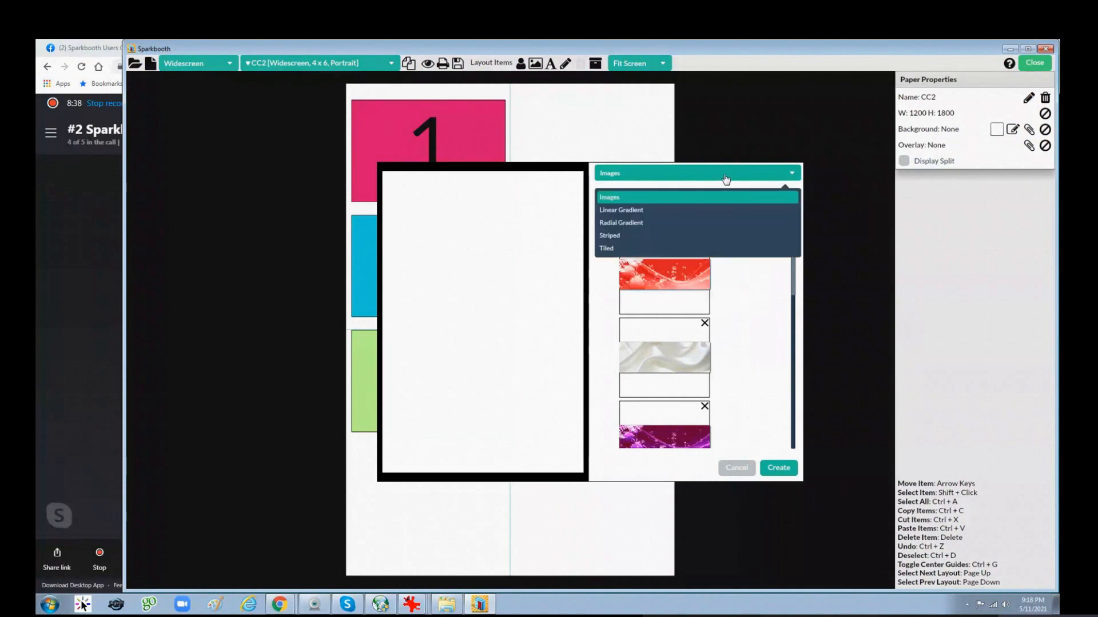
left_click(608, 198)
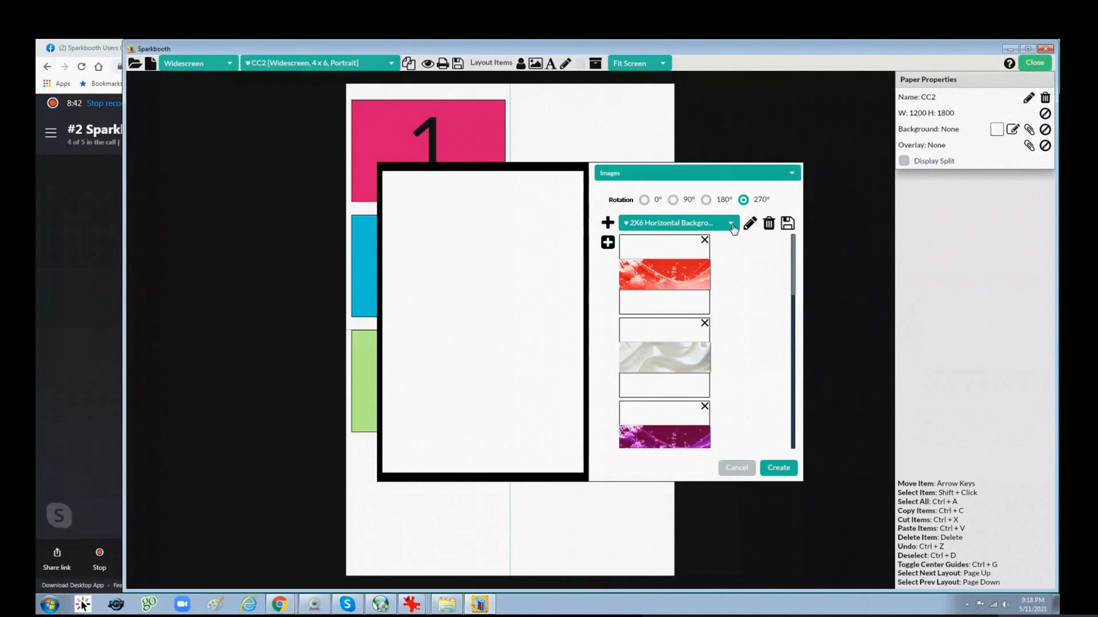
left_click(732, 224)
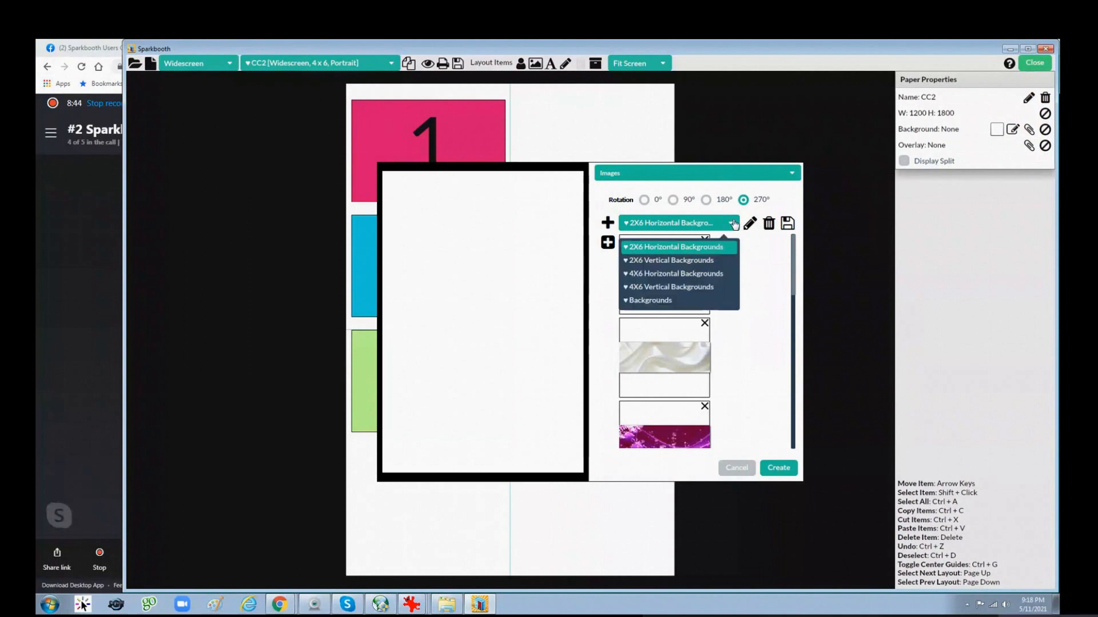
left_click(654, 299)
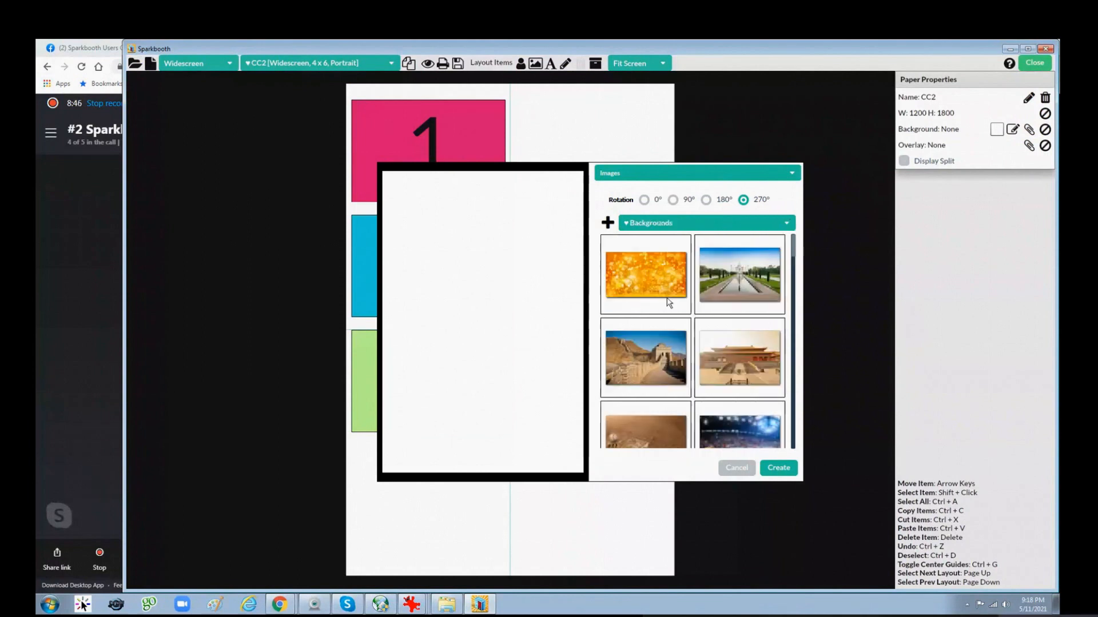
Step: Look through the Backgrounds collection, select the purple light-wave image, and set its rotation to 0°
scroll(737, 378, "down", 10)
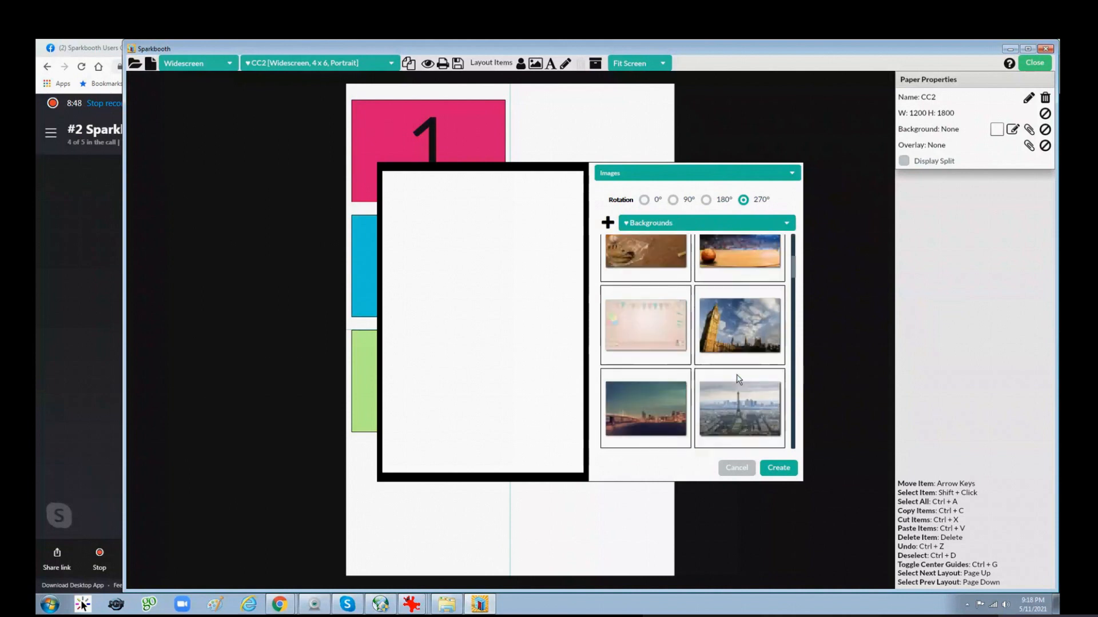
scroll(737, 378, "down", 5)
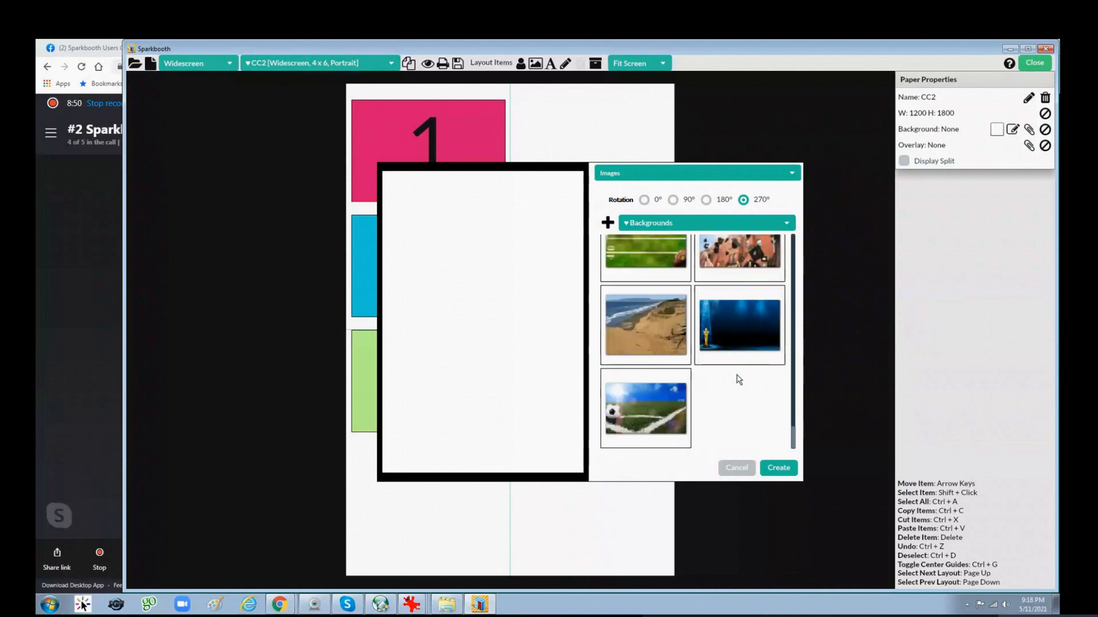
scroll(738, 380, "up", 12)
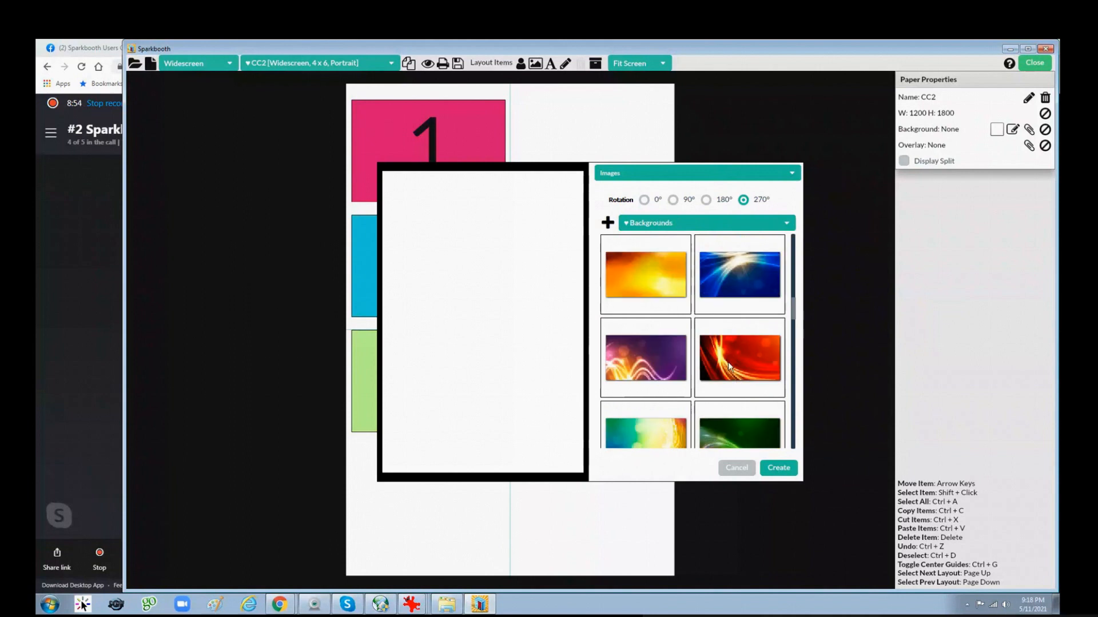
left_click(639, 372)
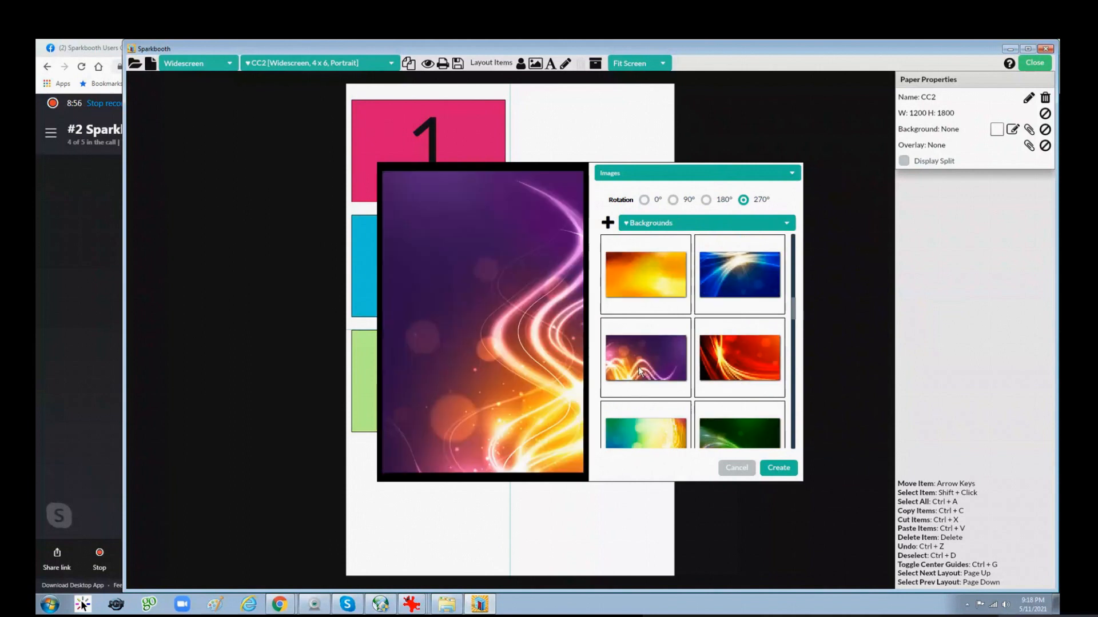
left_click(644, 199)
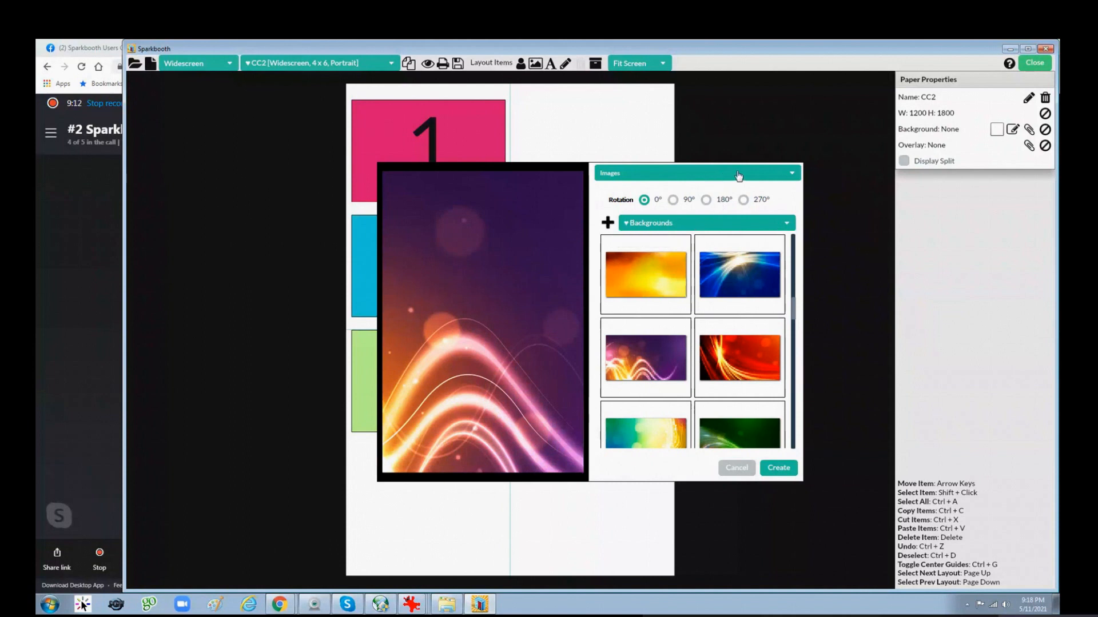
Step: Switch the image collection to 4X6 Vertical Backgrounds and look through its images
left_click(788, 224)
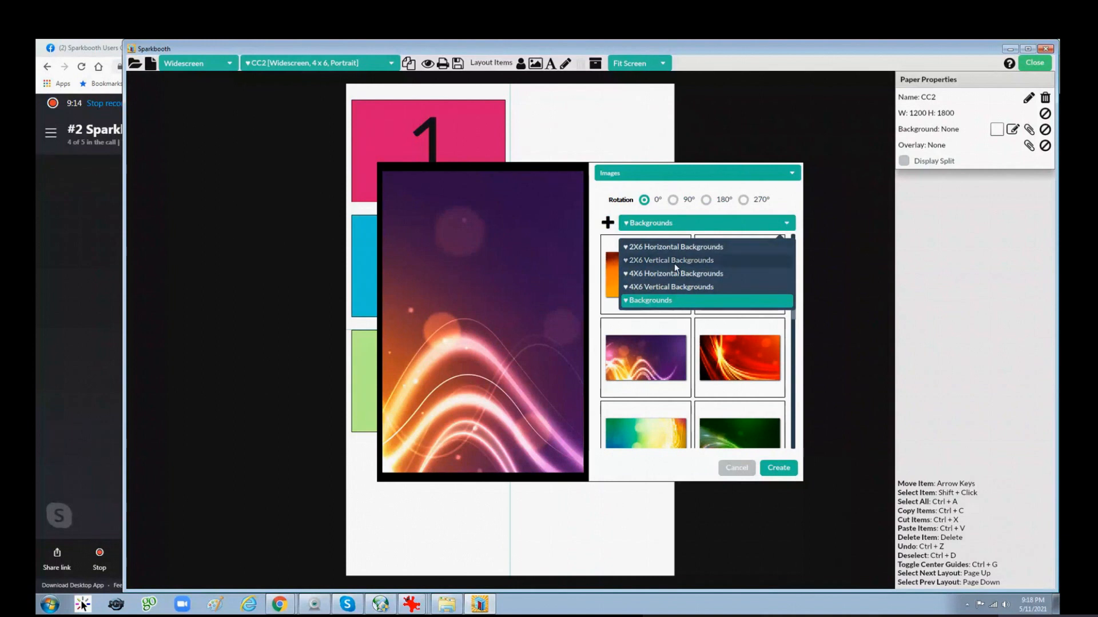
left_click(653, 287)
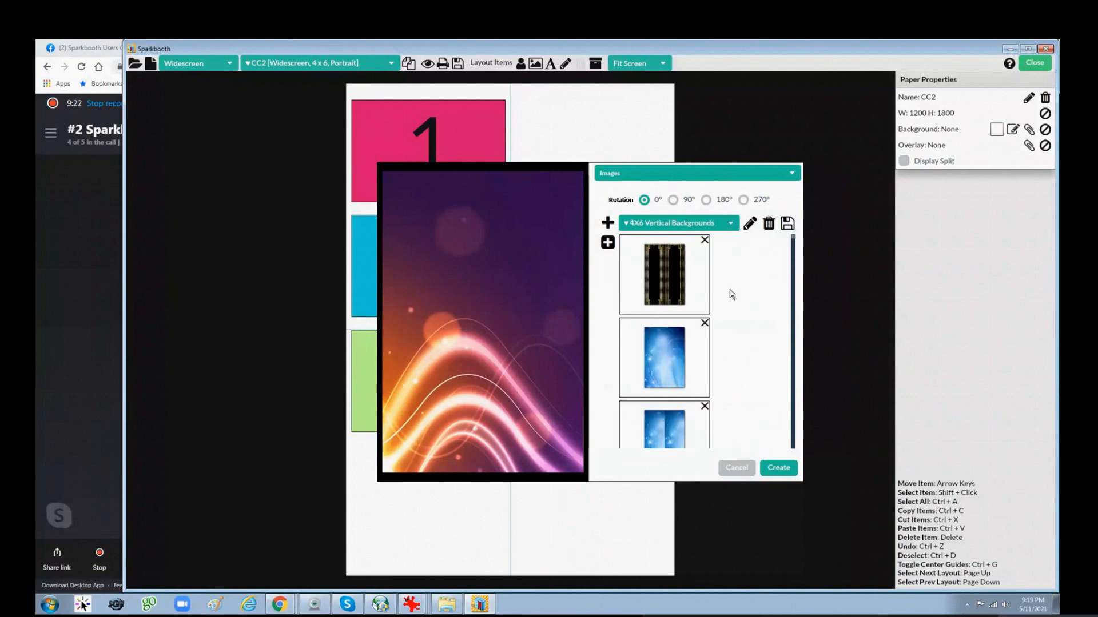
scroll(730, 293, "down", 5)
scroll(731, 293, "down", 4)
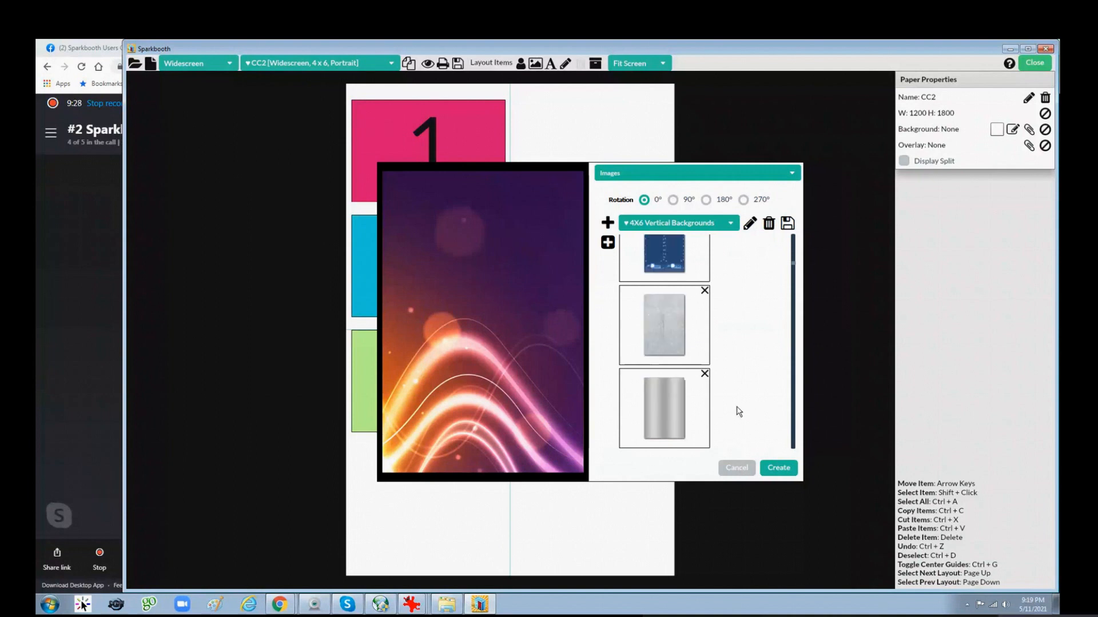
scroll(725, 325, "down", 3)
scroll(725, 328, "down", 3)
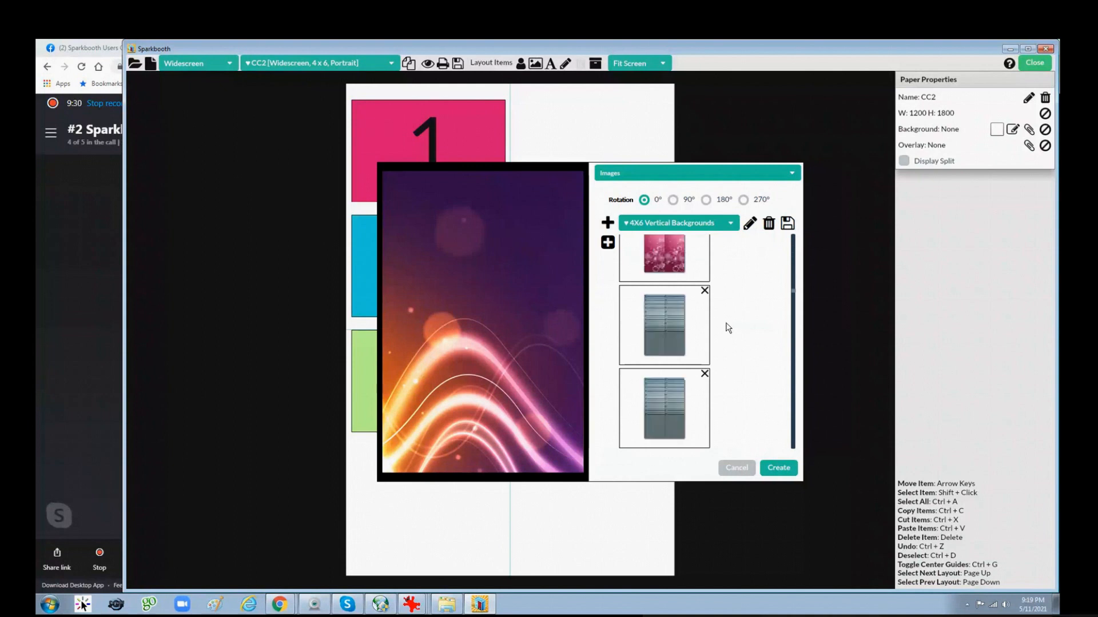
scroll(728, 327, "down", 3)
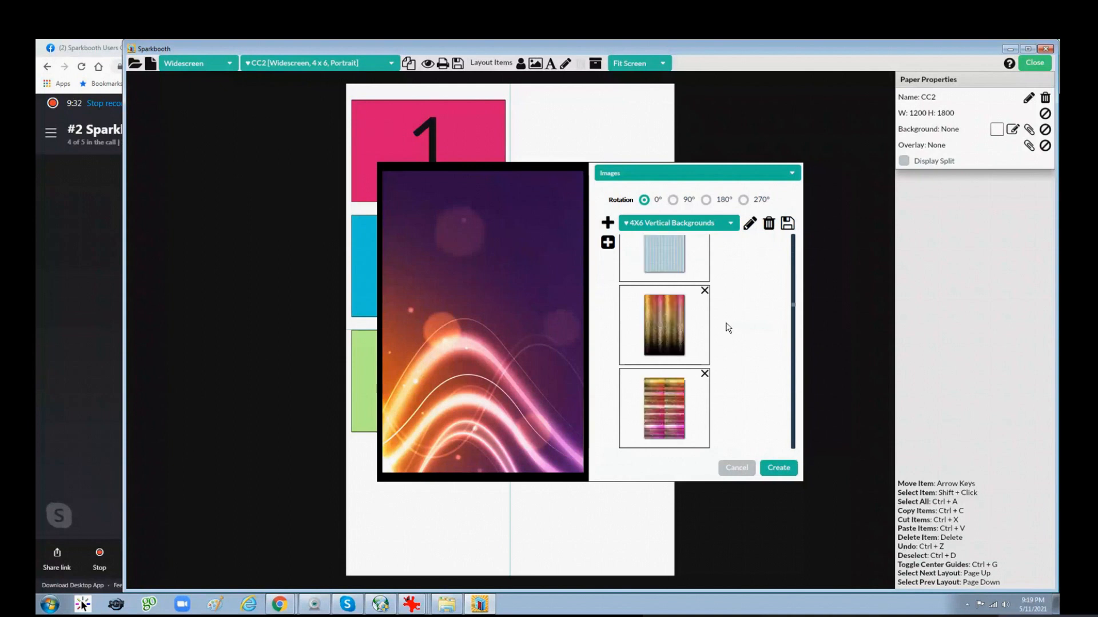
Step: Preview the gold-and-pink ripple, light blue plaid and pink-and-gold striped backgrounds on the page
left_click(662, 330)
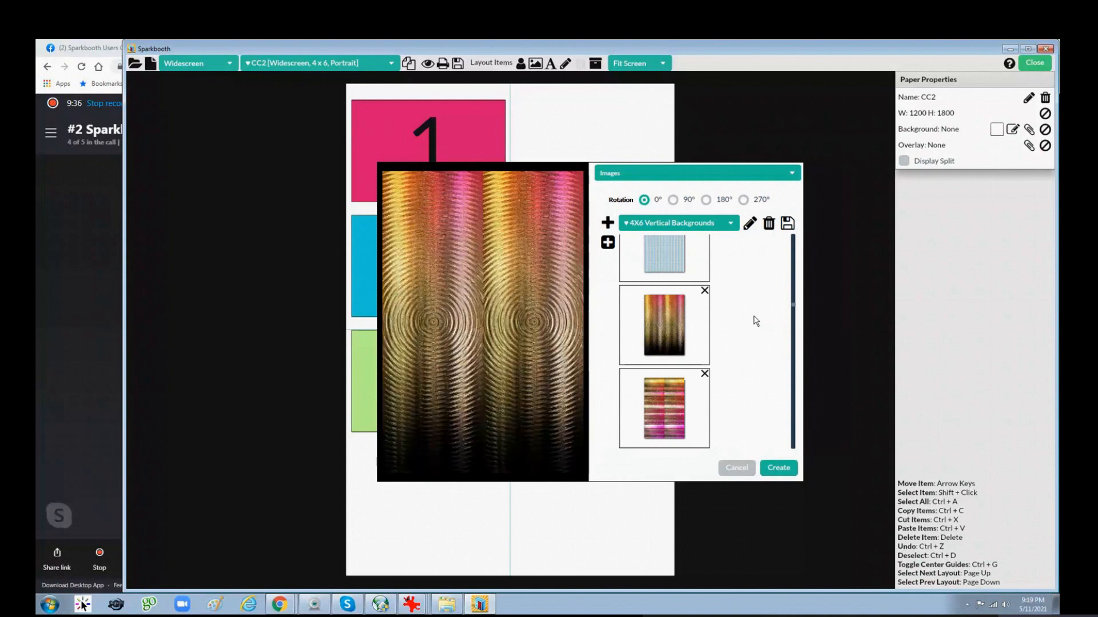
left_click(663, 263)
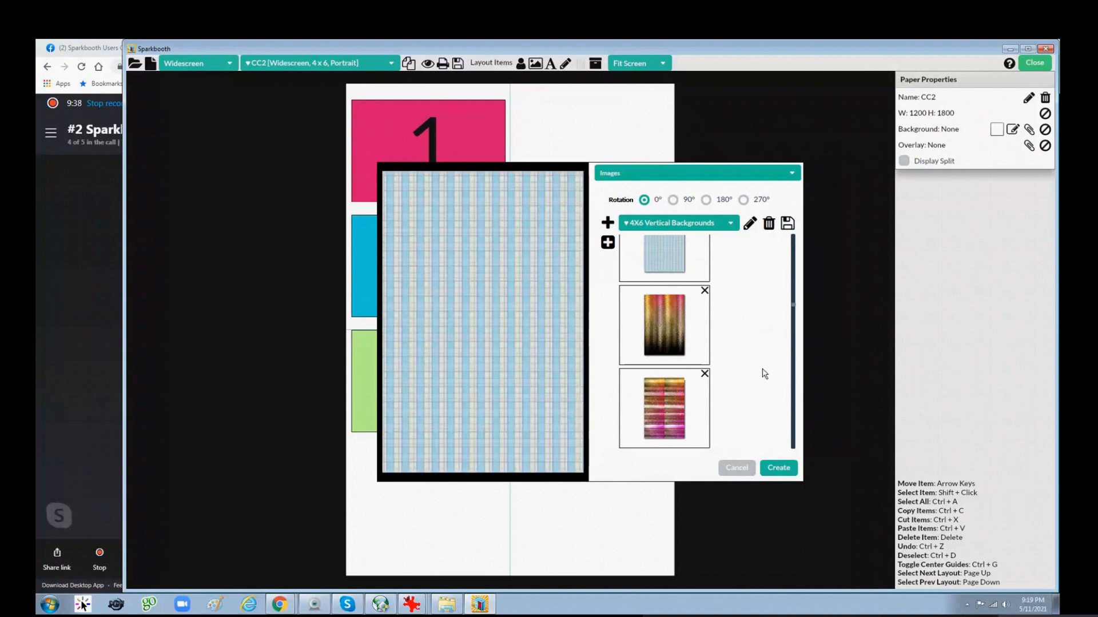
left_click(675, 418)
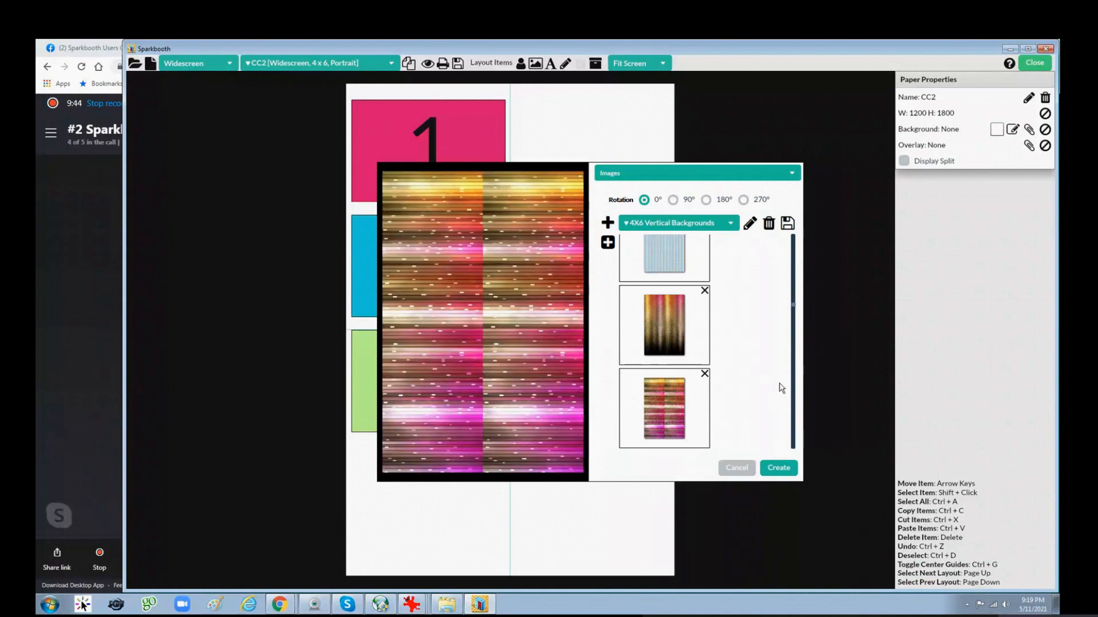
Step: Select the silver snowflake image from the 4X6 Vertical Backgrounds and create the page background from it
scroll(757, 375, "up", 5)
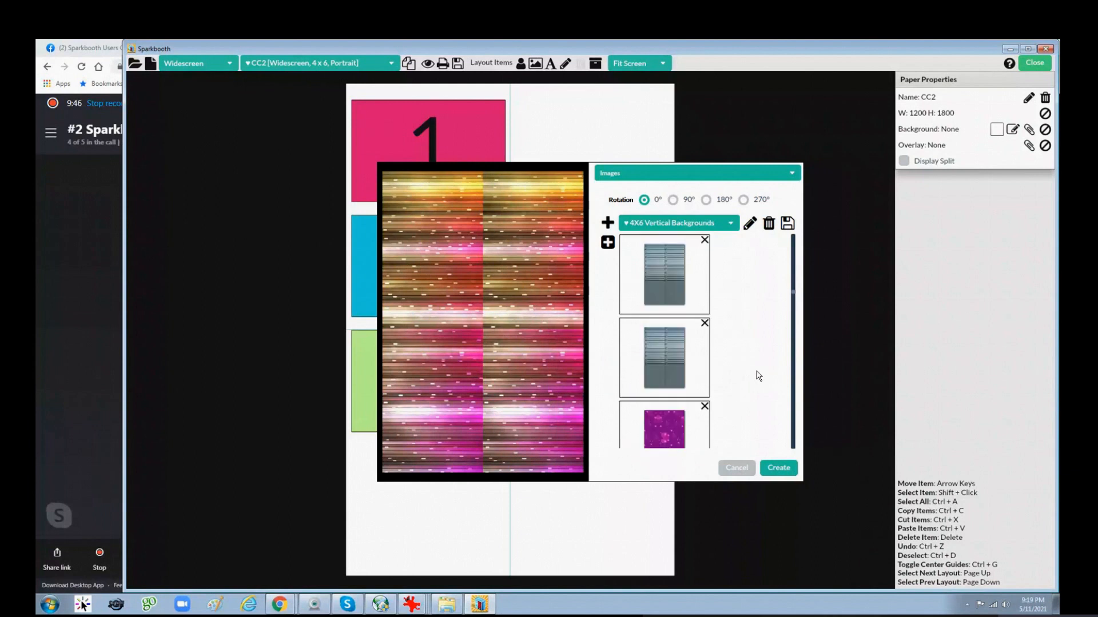
scroll(757, 376, "up", 3)
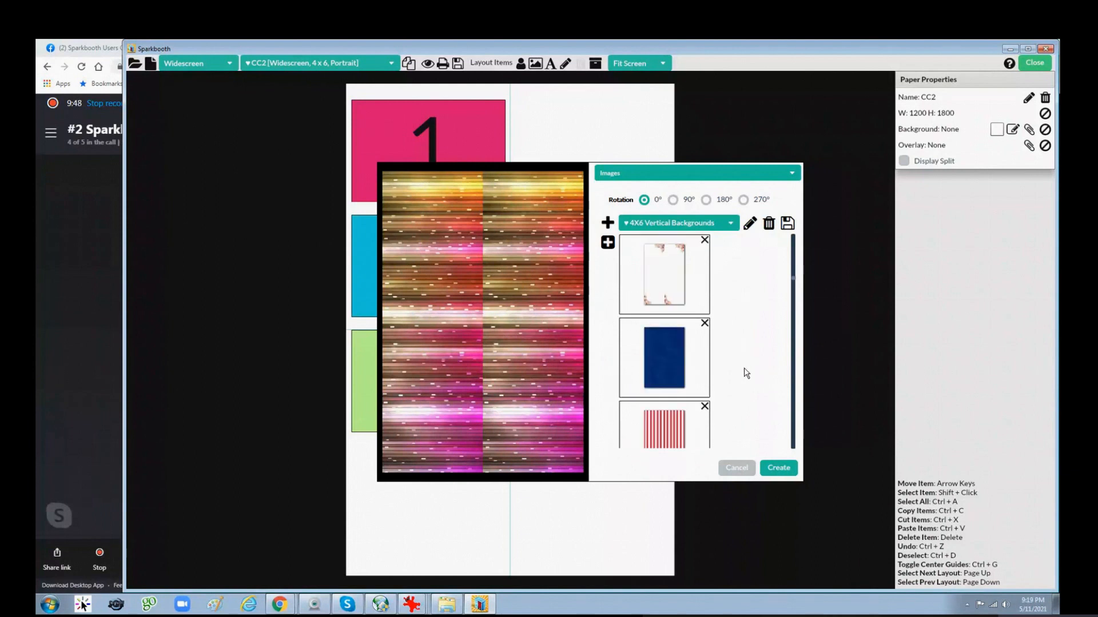
scroll(746, 373, "up", 3)
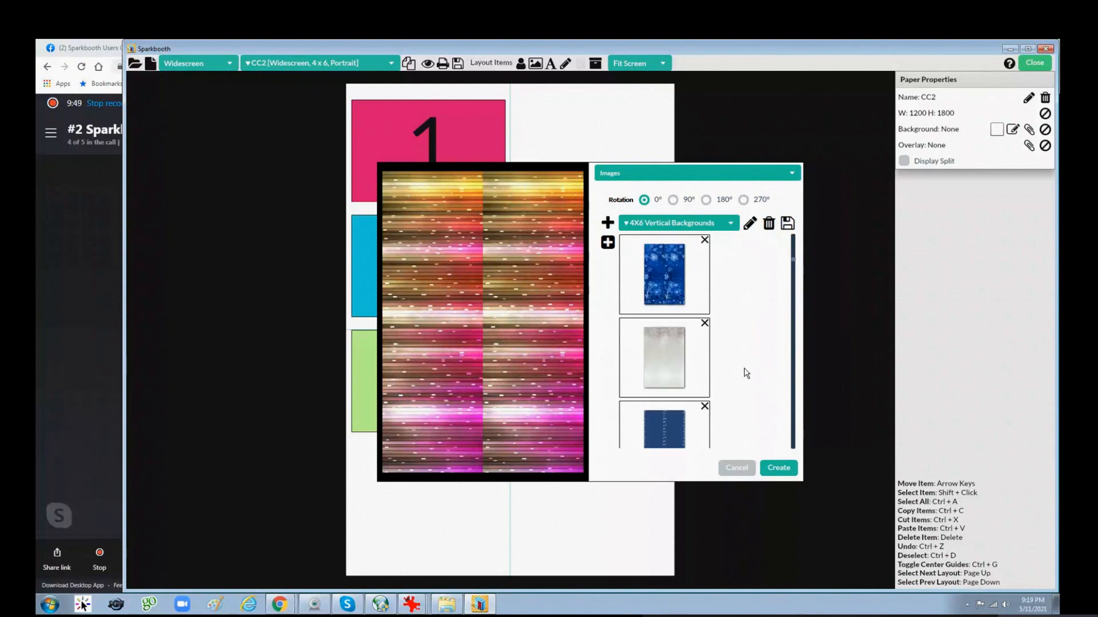
left_click(686, 363)
left_click(780, 469)
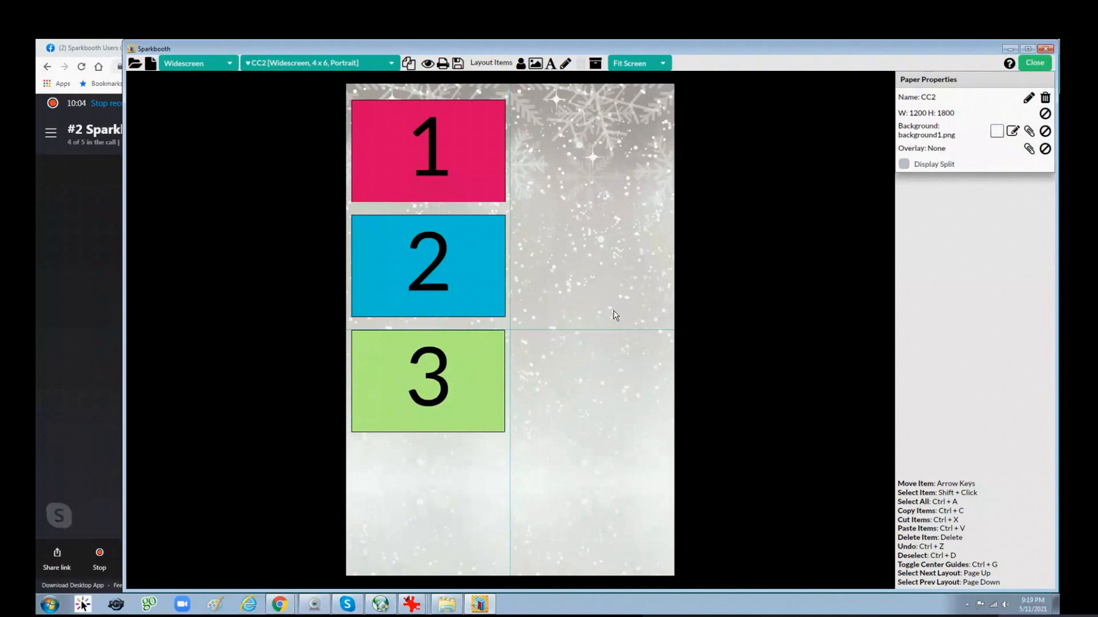
Step: Add a text box about 668 x 122 below photo 3 and enter the couple's first names joined by an ampersand
left_click(552, 66)
left_click_drag(529, 346, 502, 363)
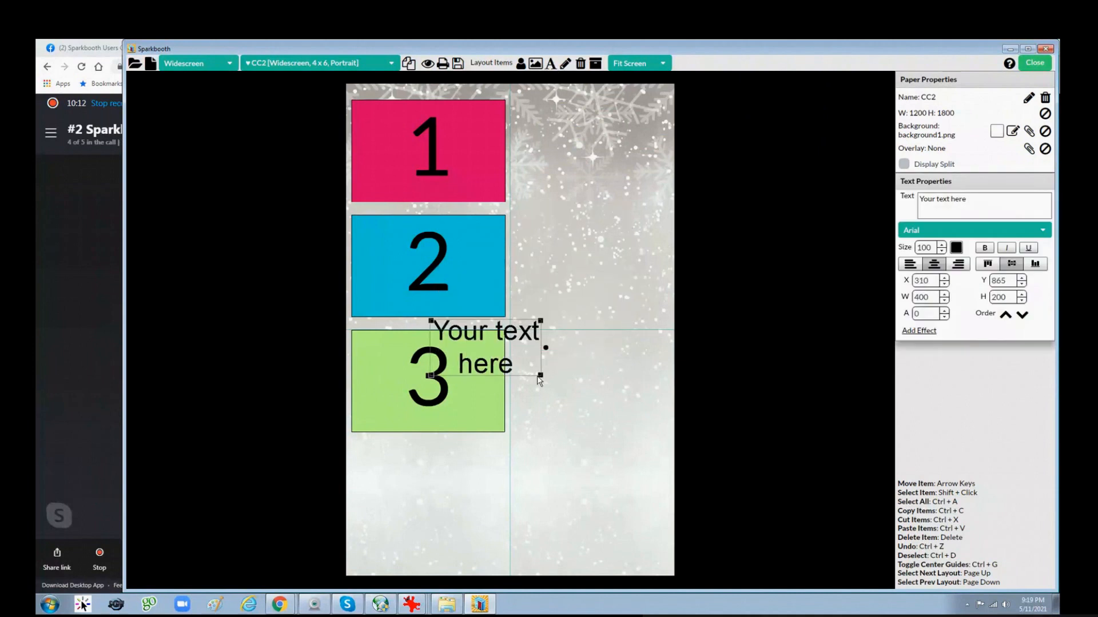
left_click_drag(540, 377, 519, 470)
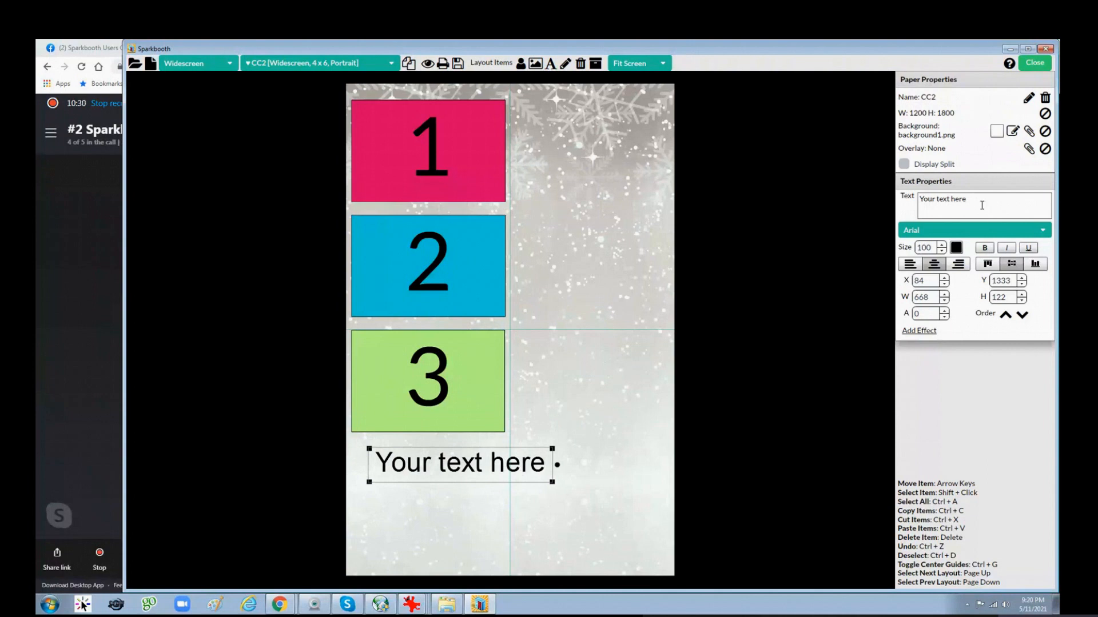
left_click_drag(982, 203, 895, 210)
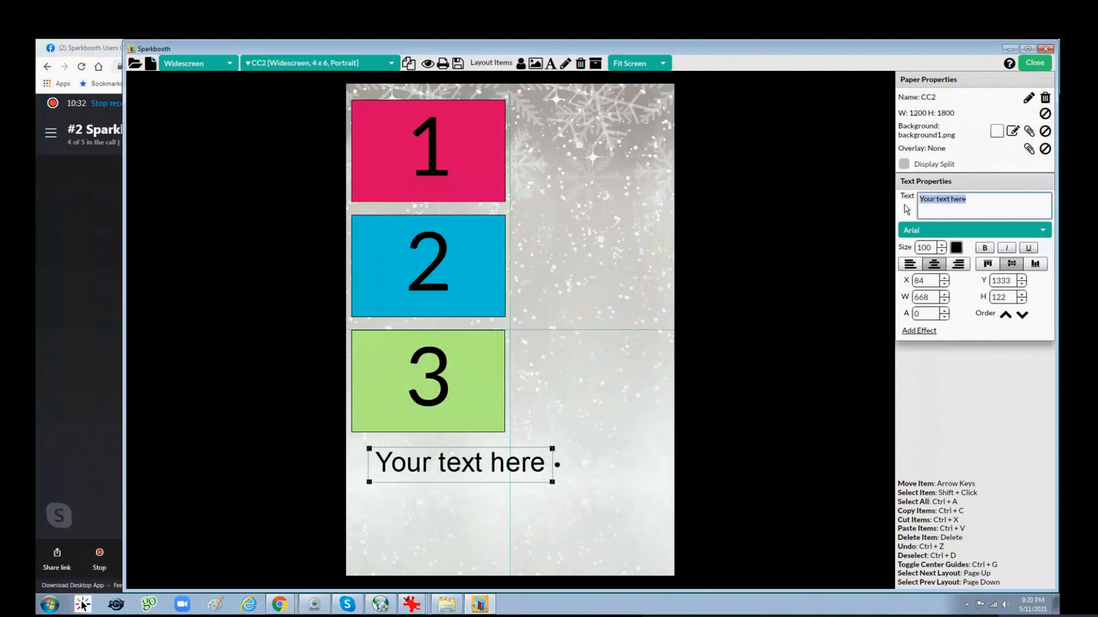
type("Bob & Sue")
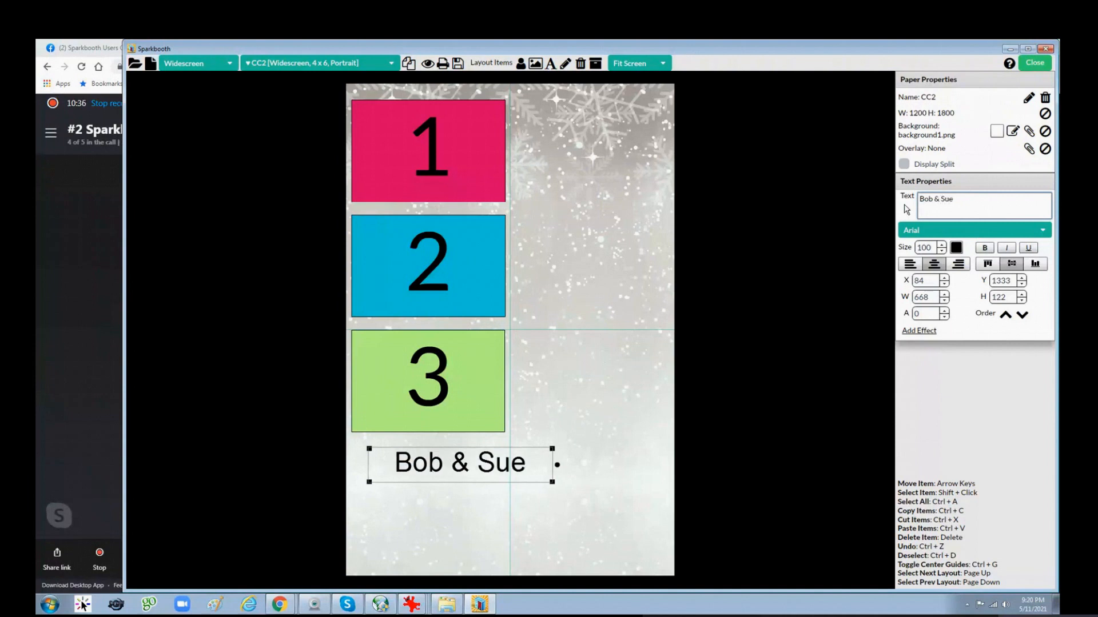
Step: Set the couple's names to the Banks Script font and move the text box to about X 4, Y 1321
left_click(999, 234)
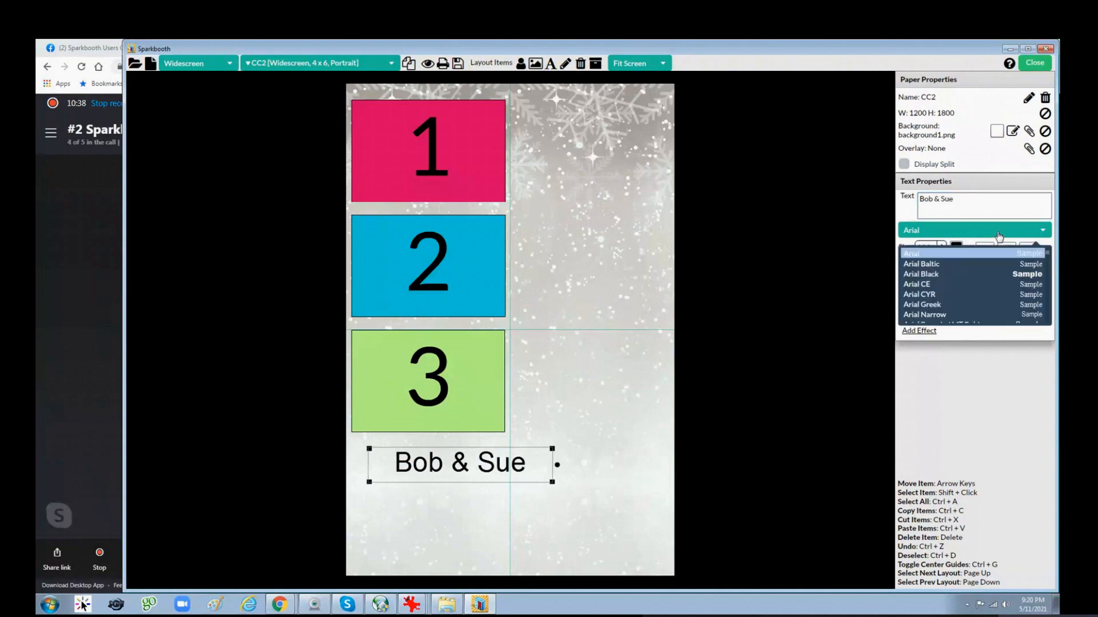
scroll(979, 273, "down", 5)
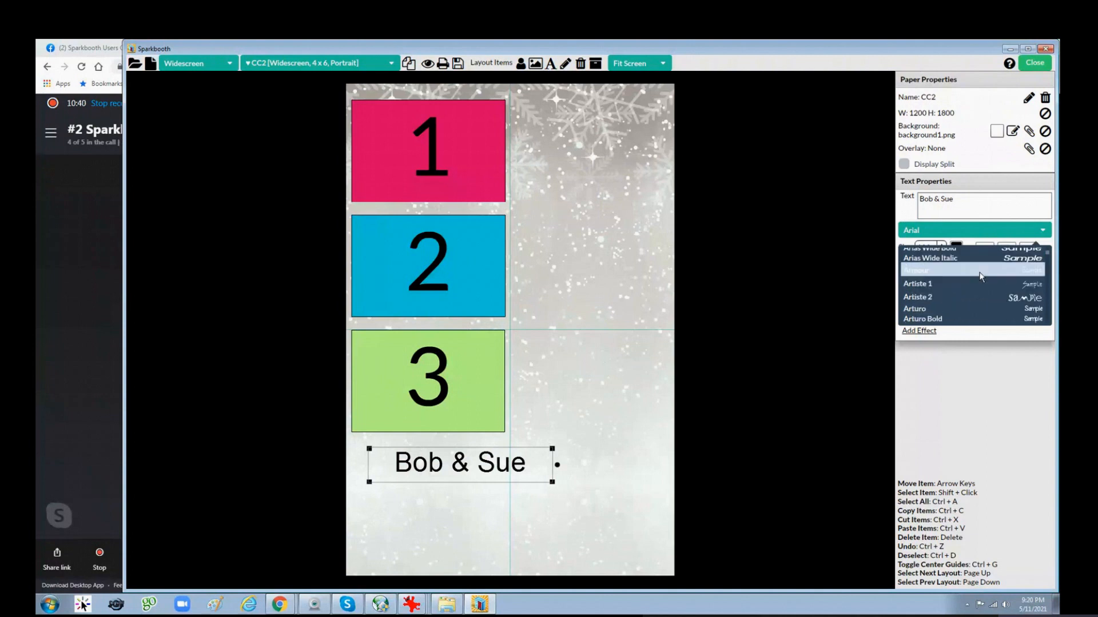
scroll(980, 277, "down", 8)
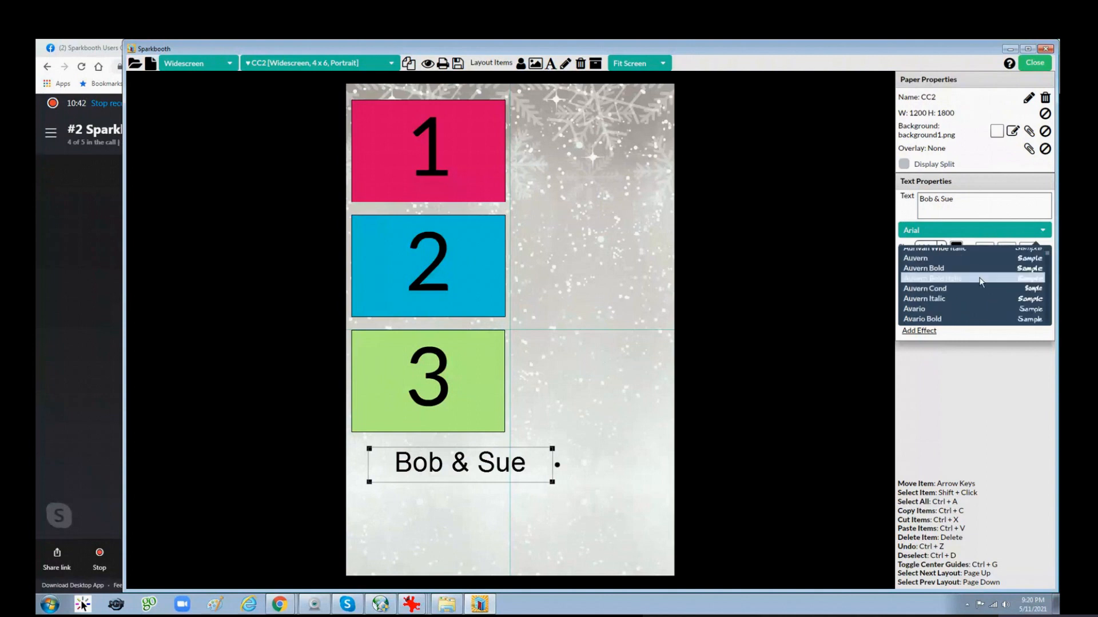
scroll(978, 286, "down", 3)
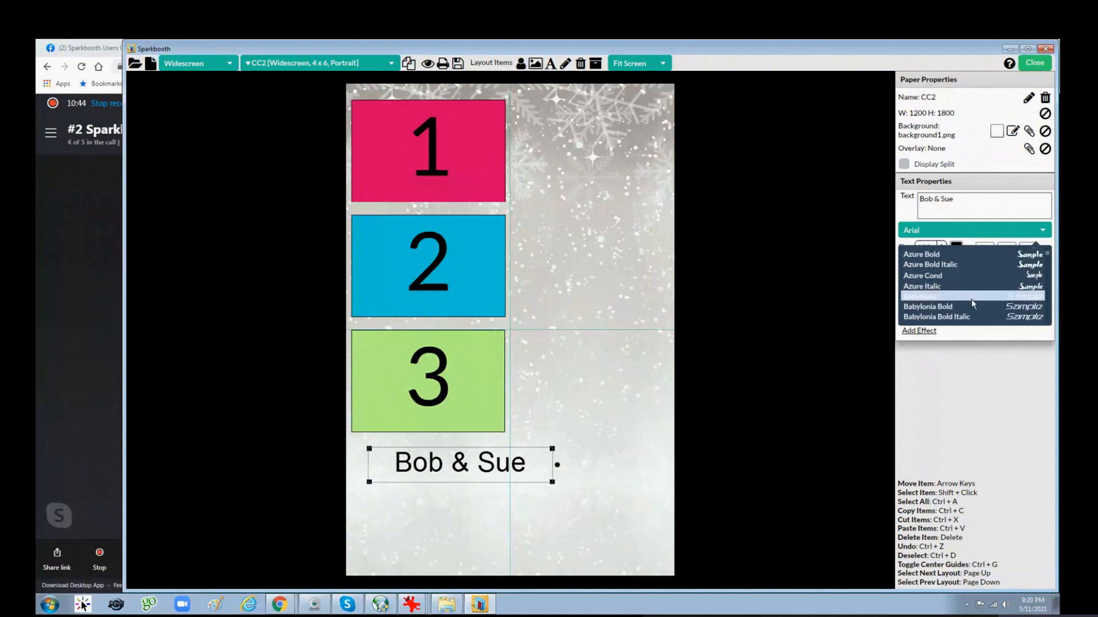
scroll(972, 302, "down", 6)
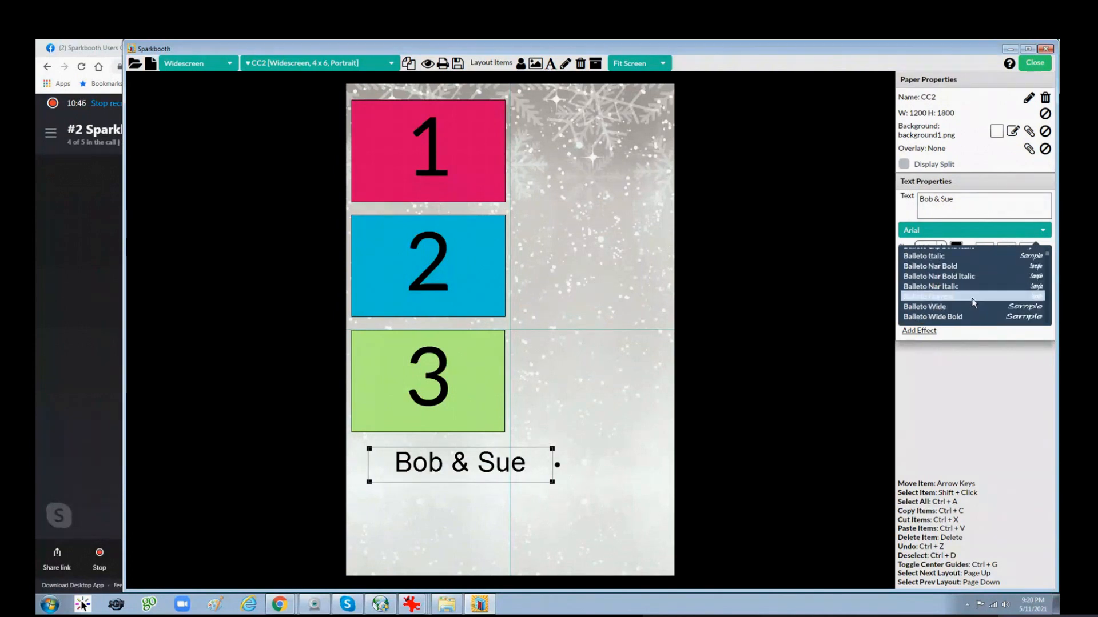
scroll(972, 298, "down", 5)
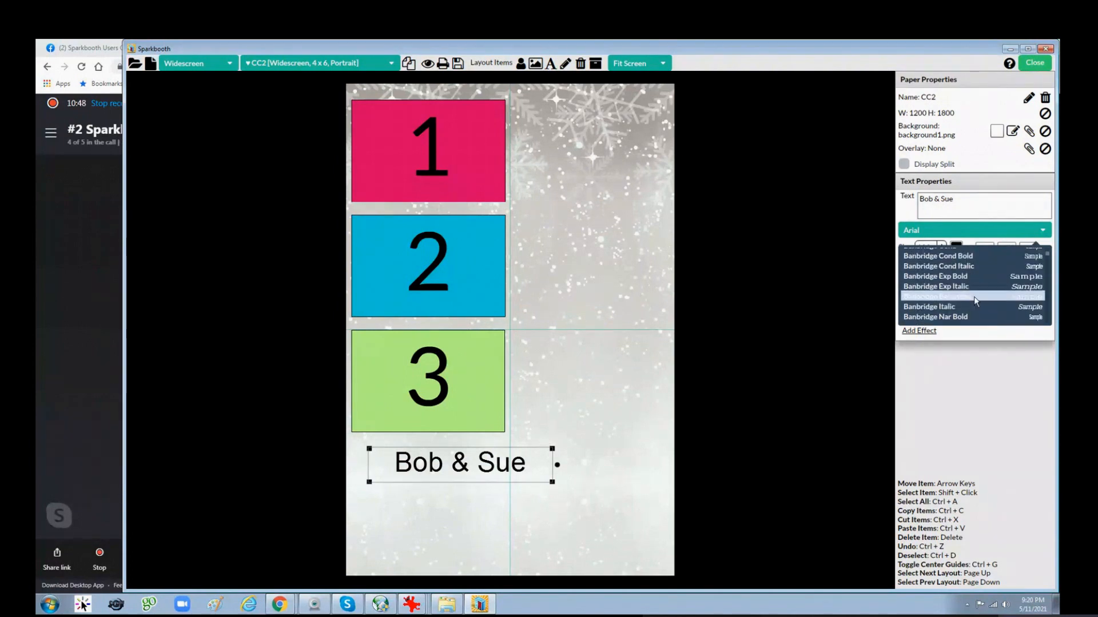
scroll(973, 296, "up", 3)
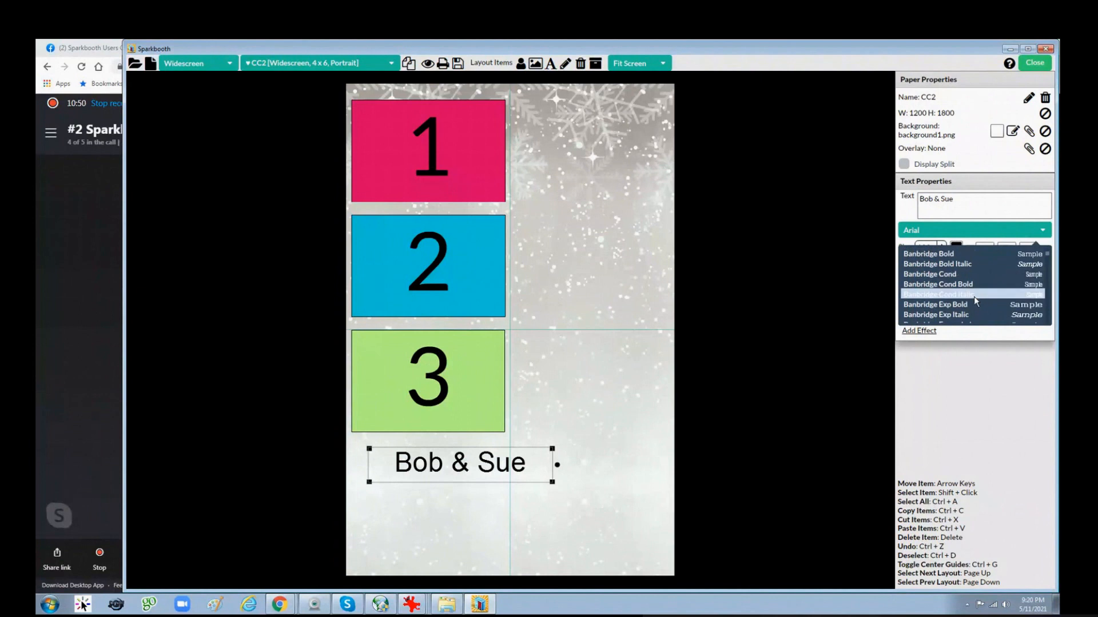
scroll(973, 296, "down", 4)
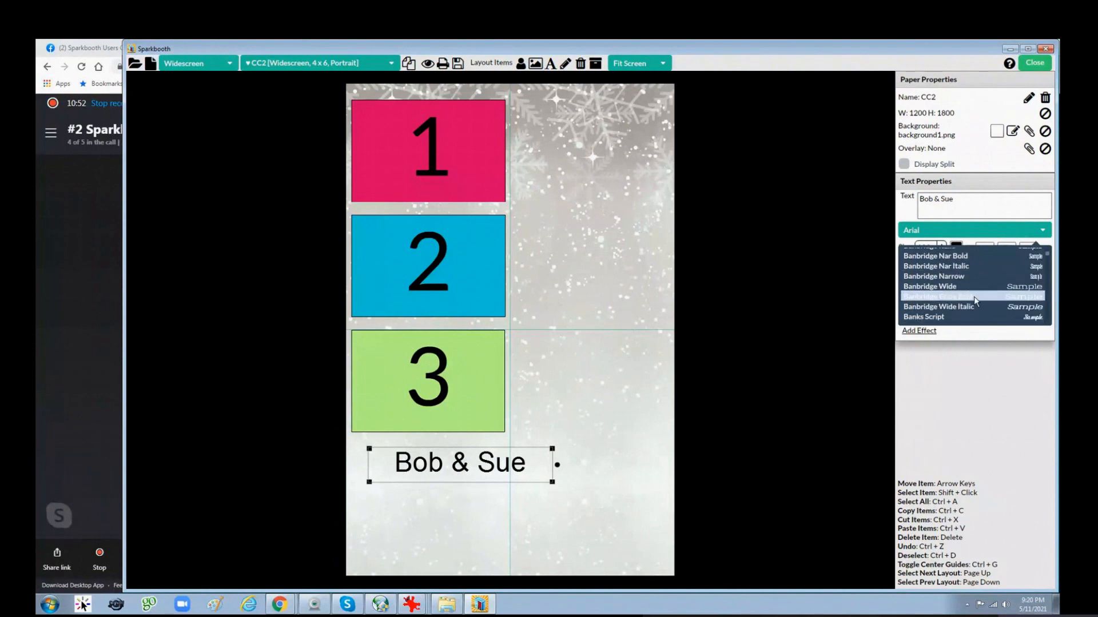
left_click(939, 317)
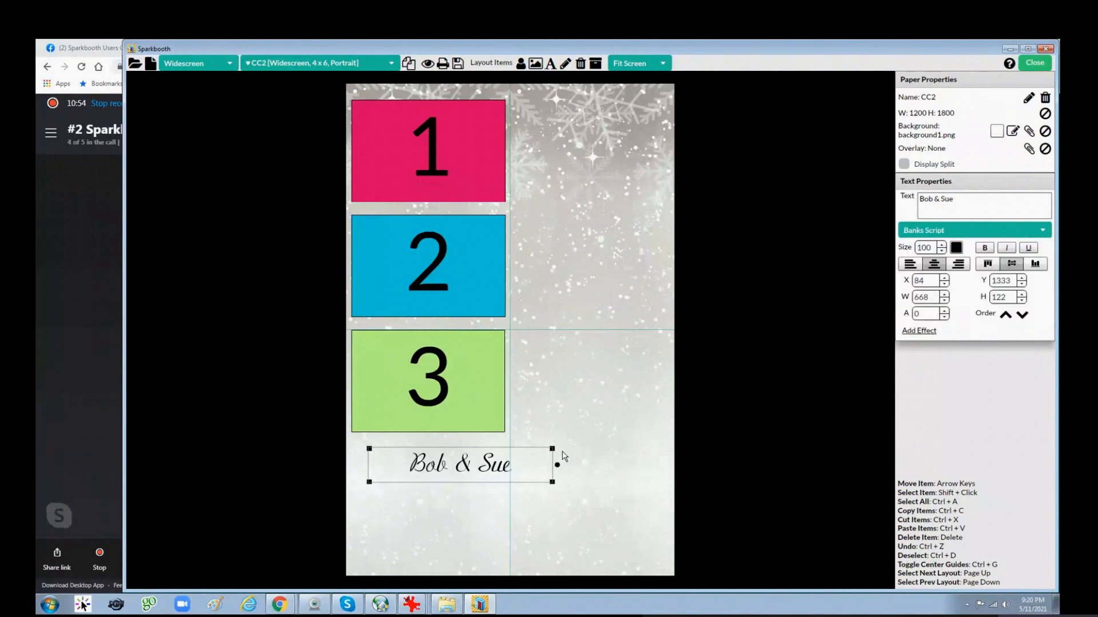
left_click_drag(511, 467, 488, 460)
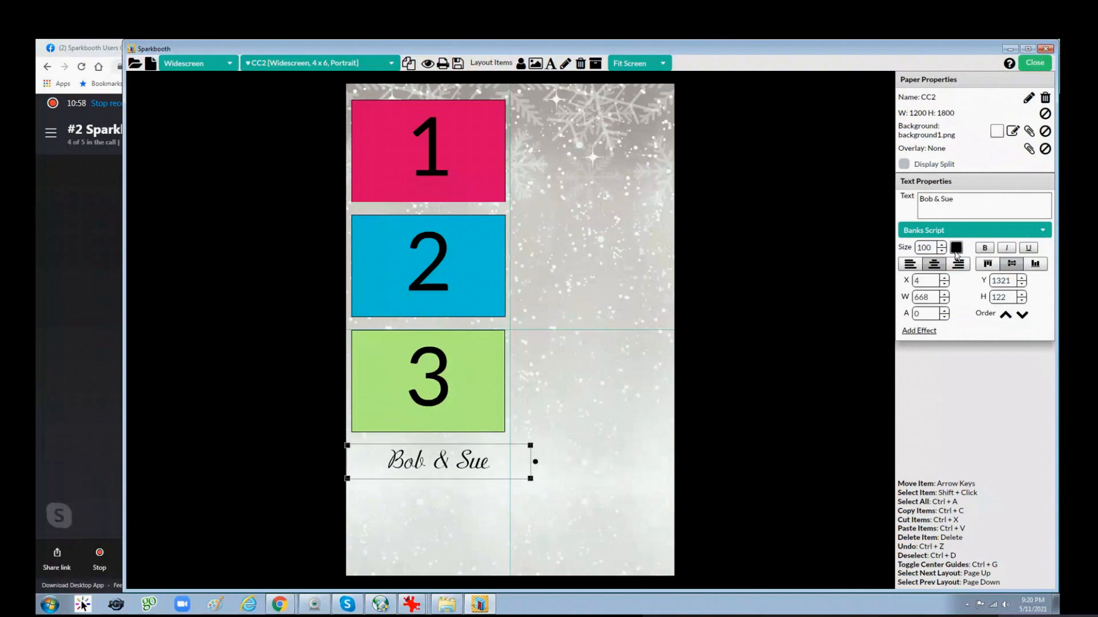
Step: Try bold, italic and underline on the couple's names, keeping only bold
left_click(985, 249)
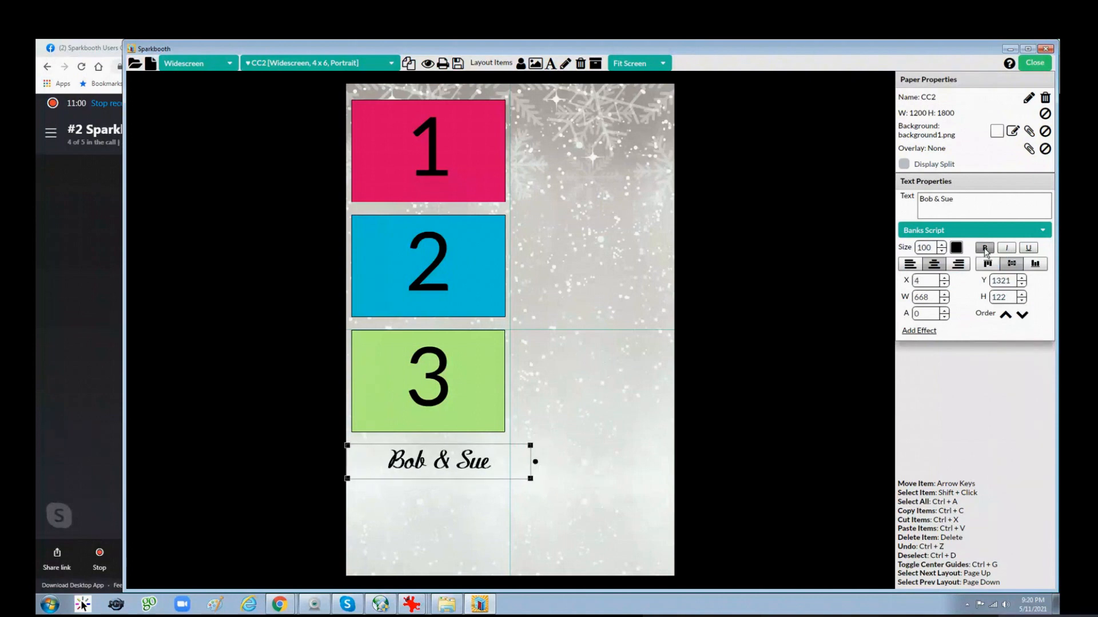
left_click(1006, 250)
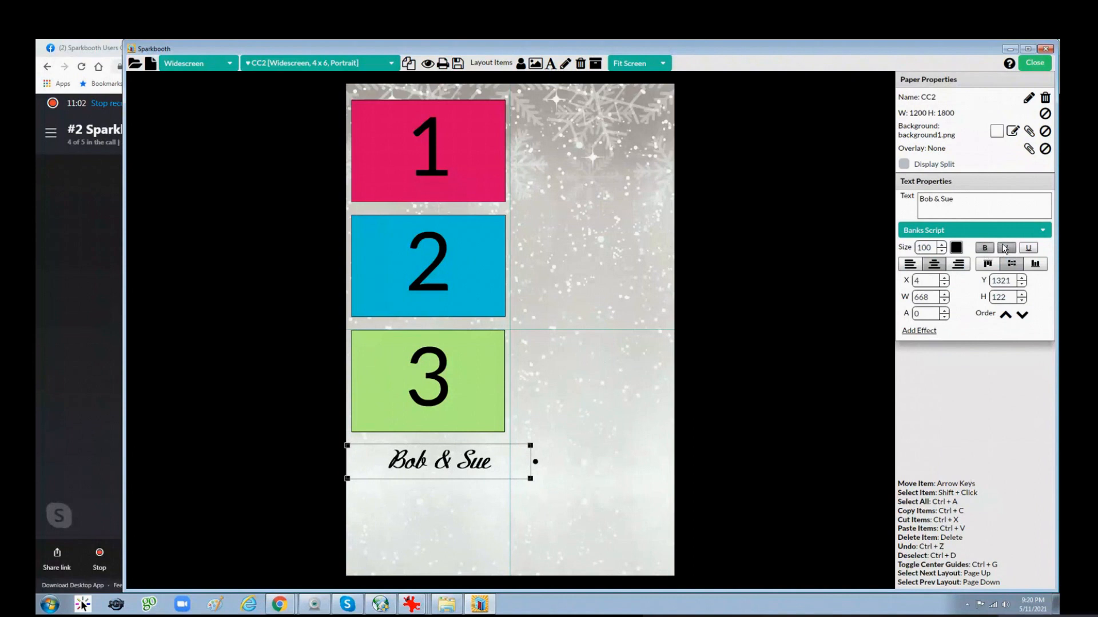
left_click(1027, 249)
left_click(1028, 248)
left_click(1004, 250)
left_click(986, 248)
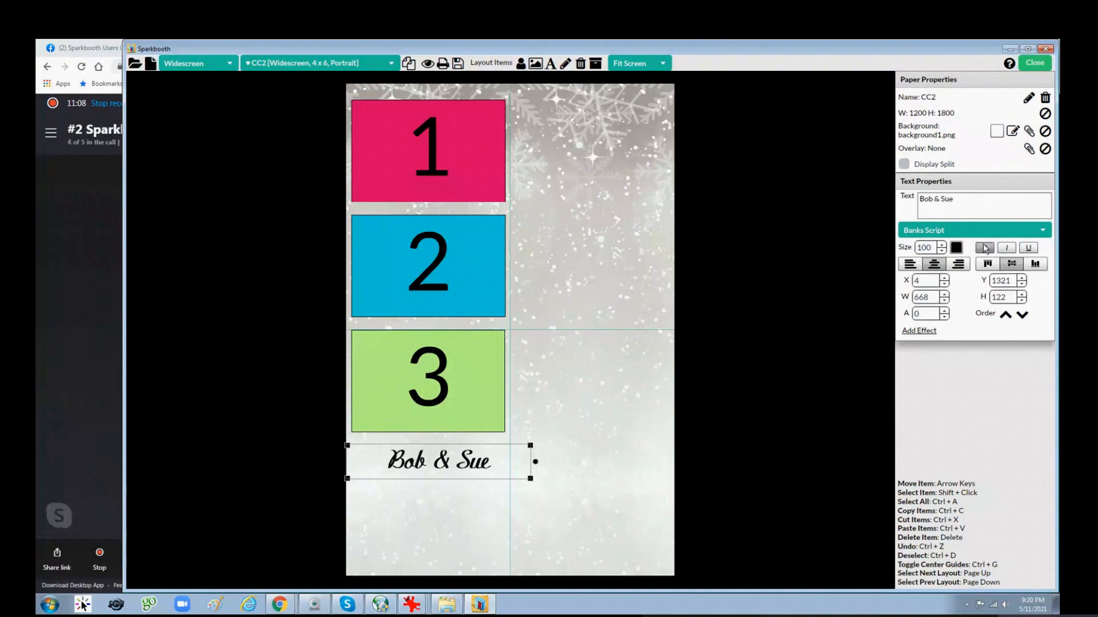
Step: Color the couple's names bright blue and resize their text box to about 503 x 90 at about X 35, Y 1317
left_click(956, 247)
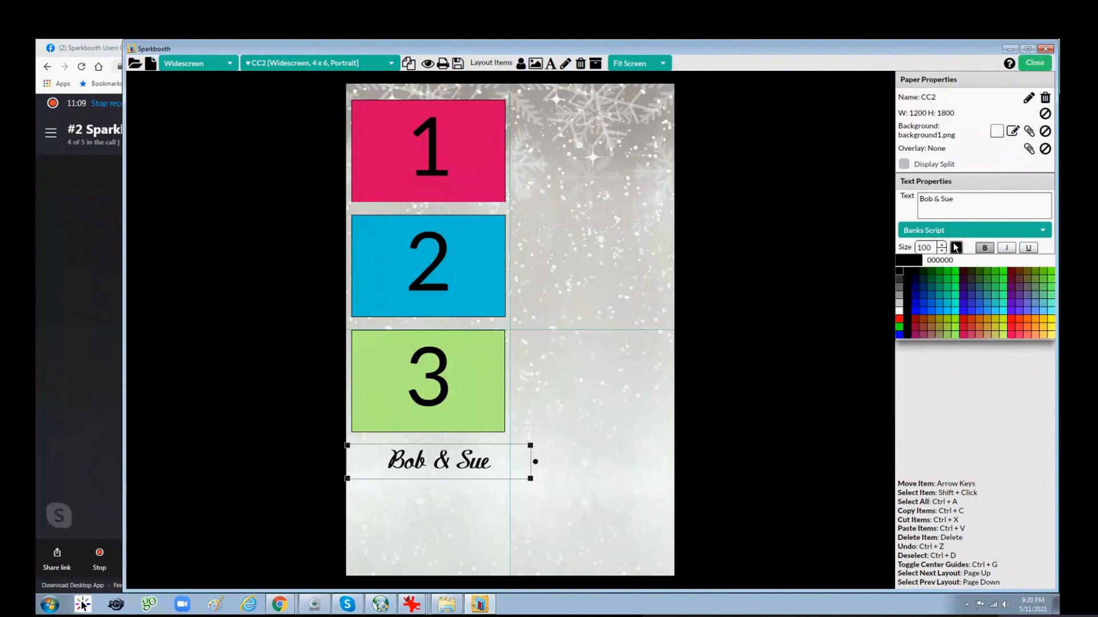
left_click(935, 316)
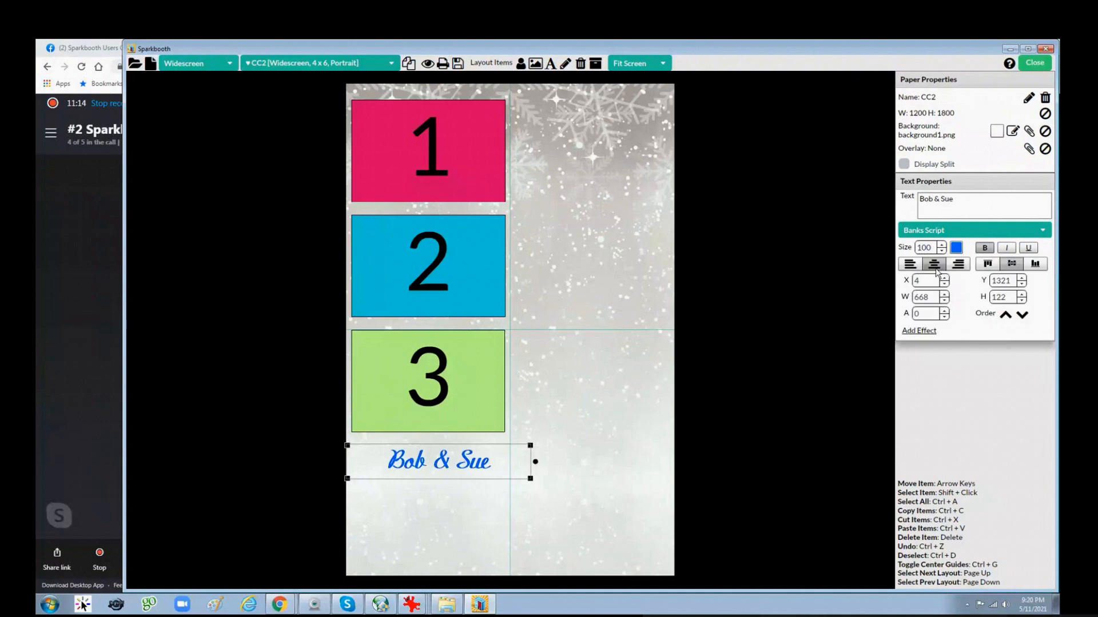
left_click_drag(530, 479, 479, 461)
left_click(510, 476)
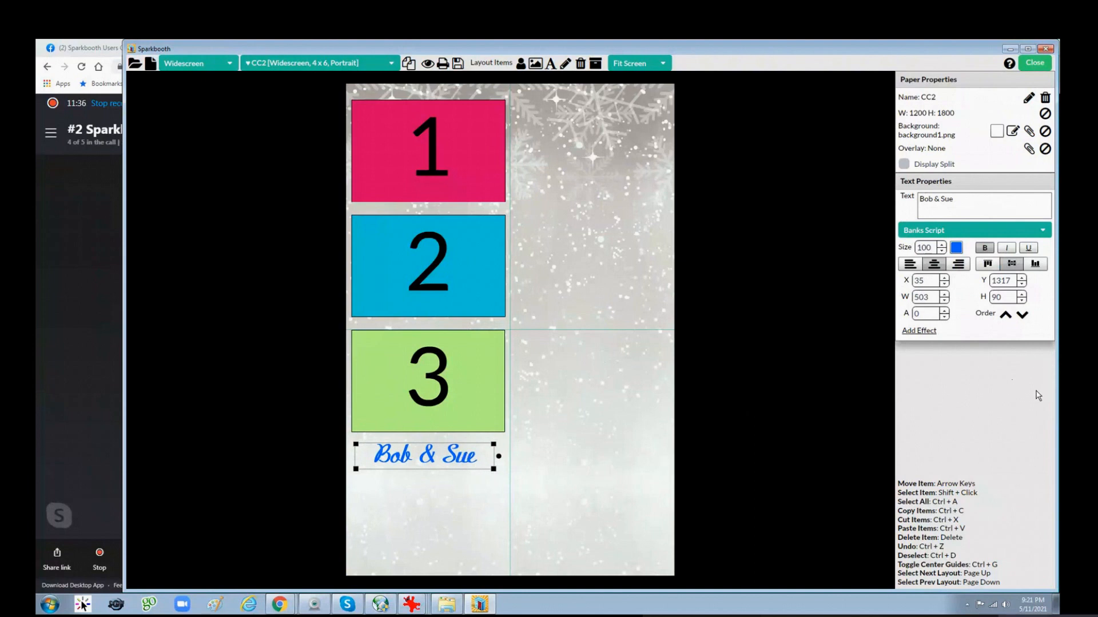
Step: Add a drop shadow to the couple's names and set the shadow color to grey, checking the text at 100% zoom
left_click(918, 331)
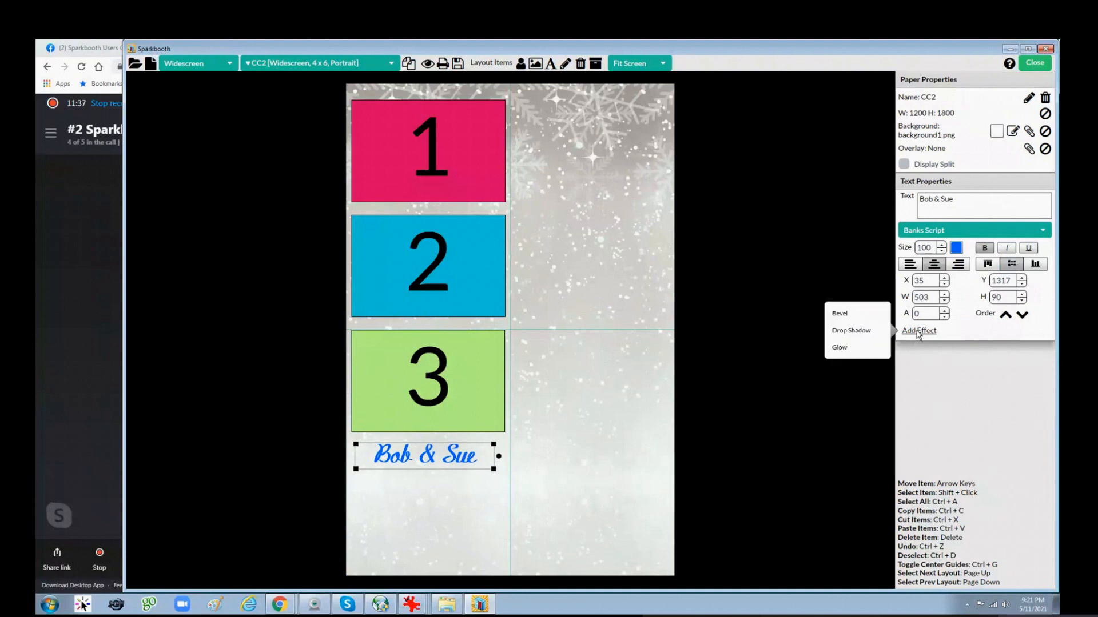
left_click(849, 335)
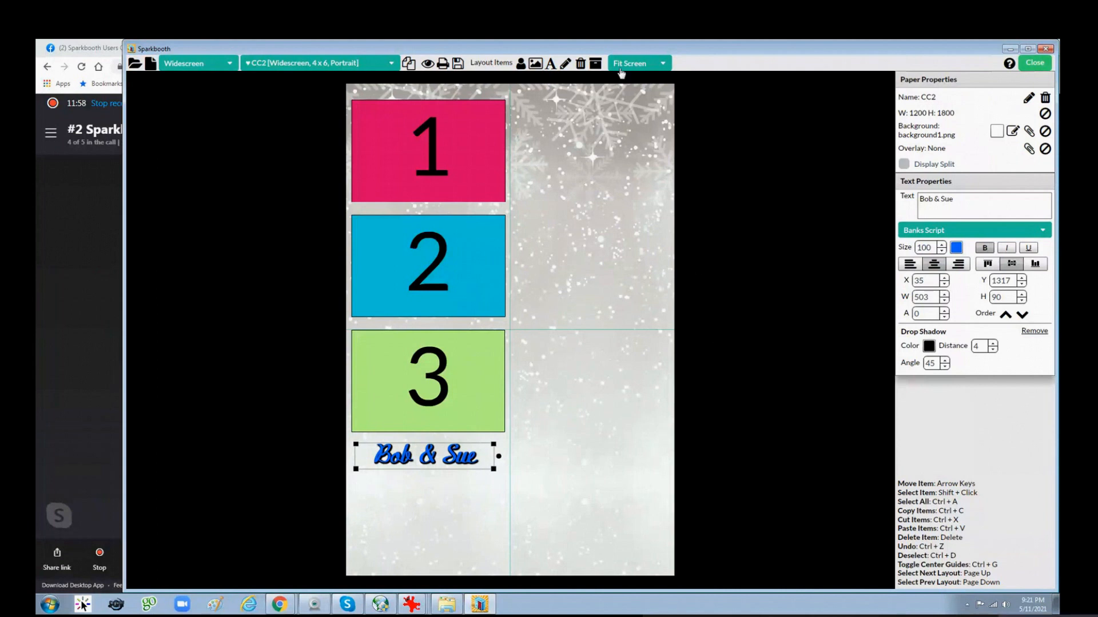
left_click(664, 65)
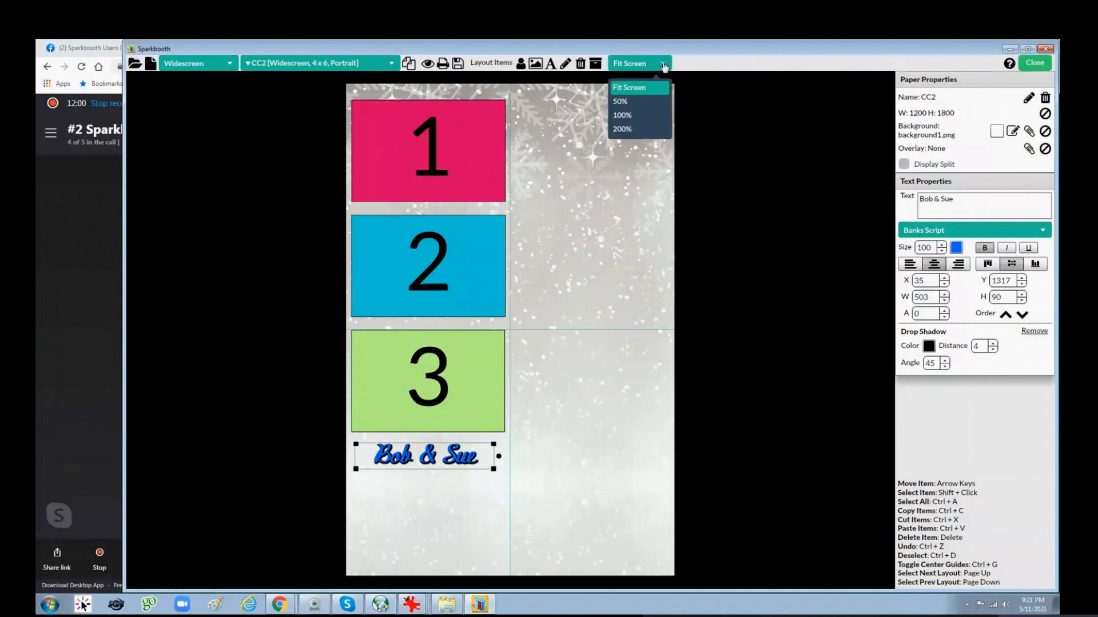
left_click(634, 115)
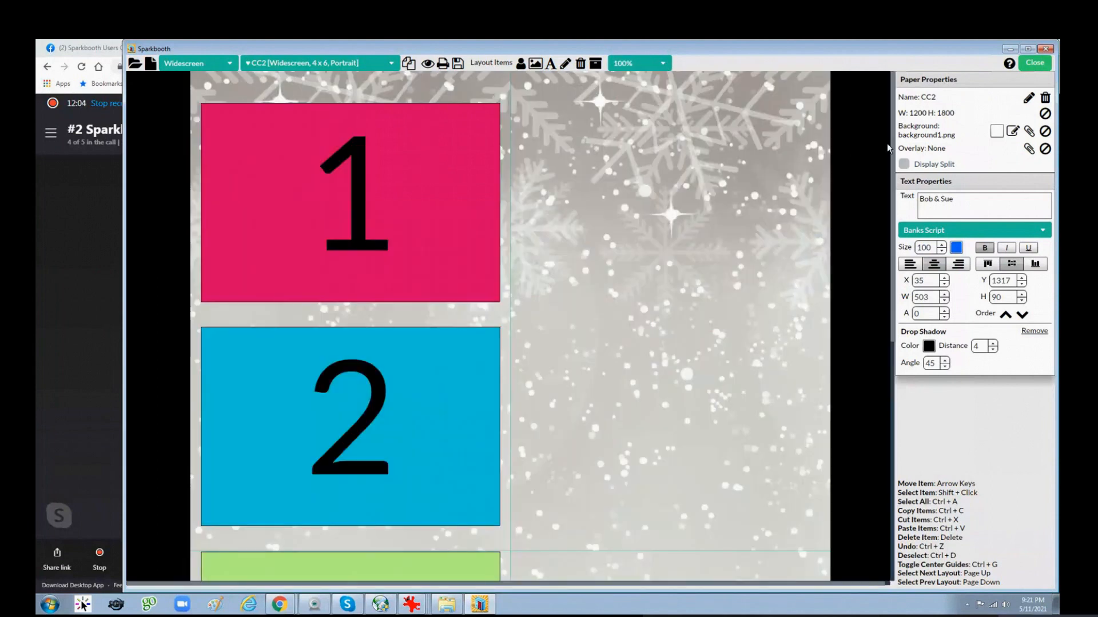
scroll(896, 160, "down", 8)
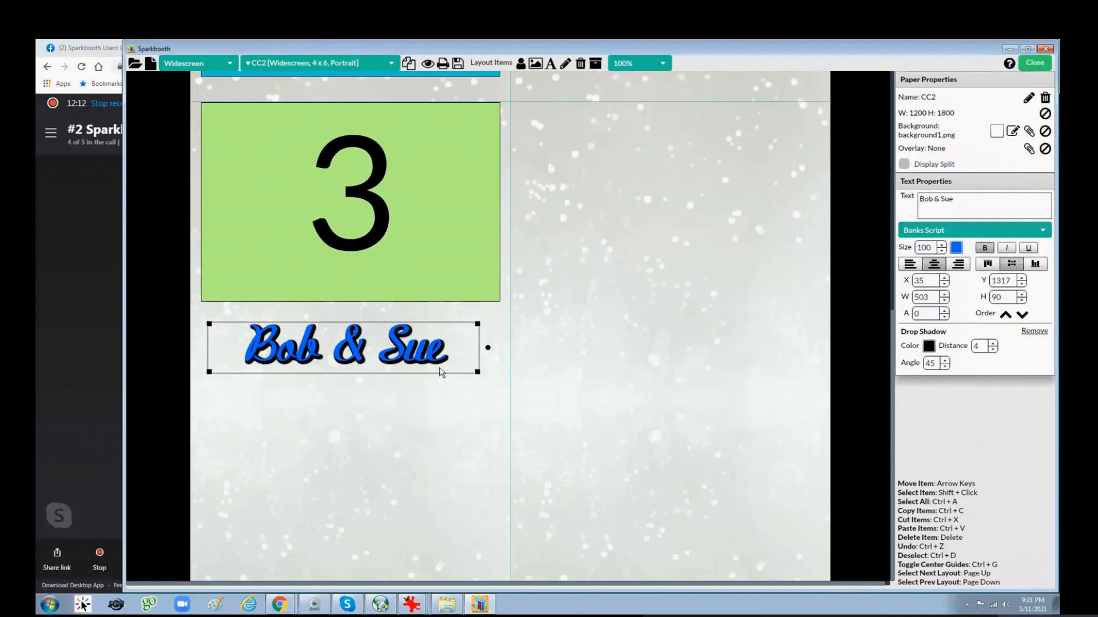
left_click(928, 346)
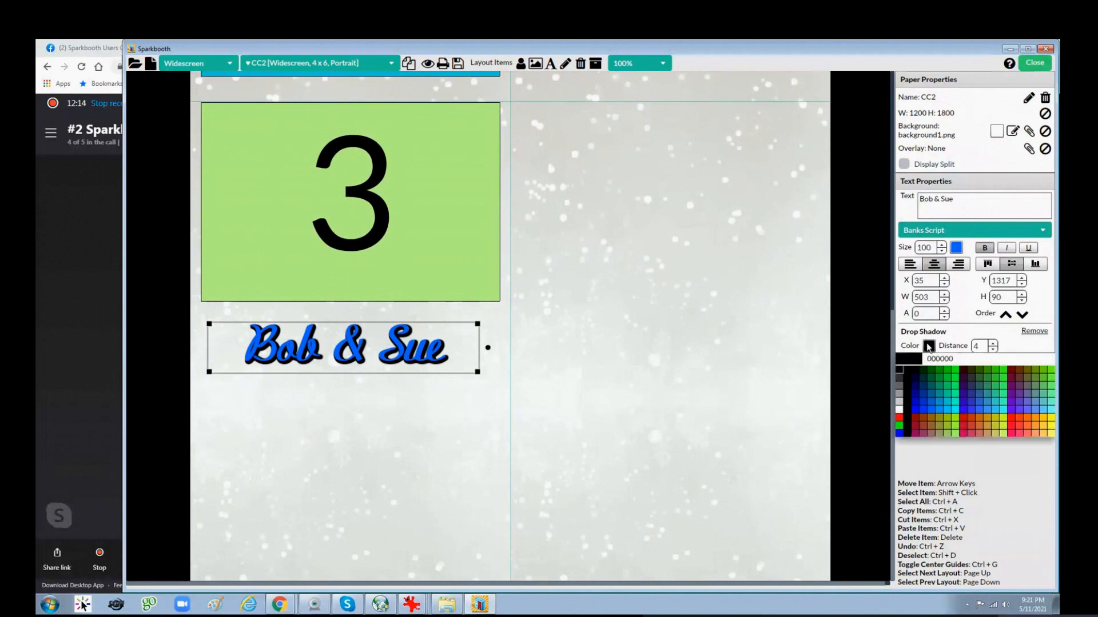
left_click(902, 398)
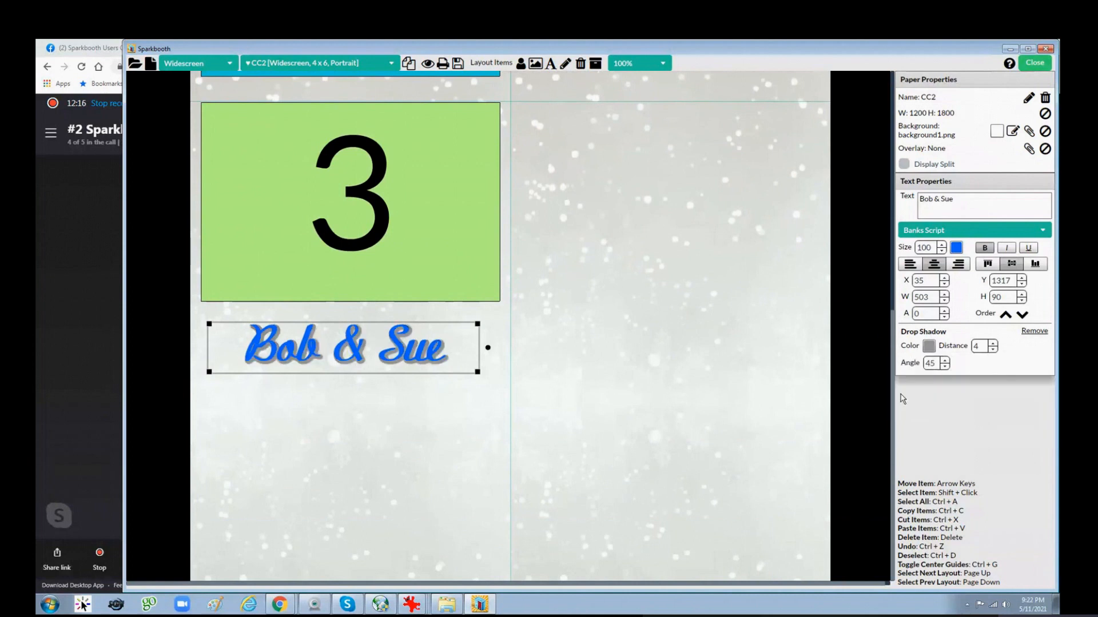
Step: Change the text color of the couple's names to dark blue
left_click(956, 247)
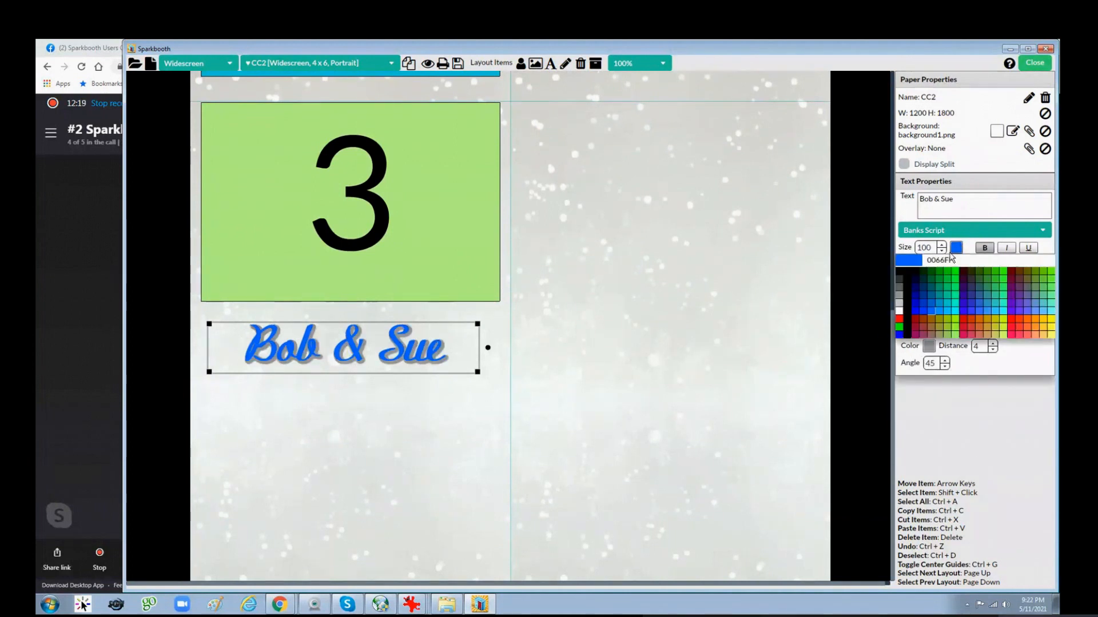
left_click(915, 293)
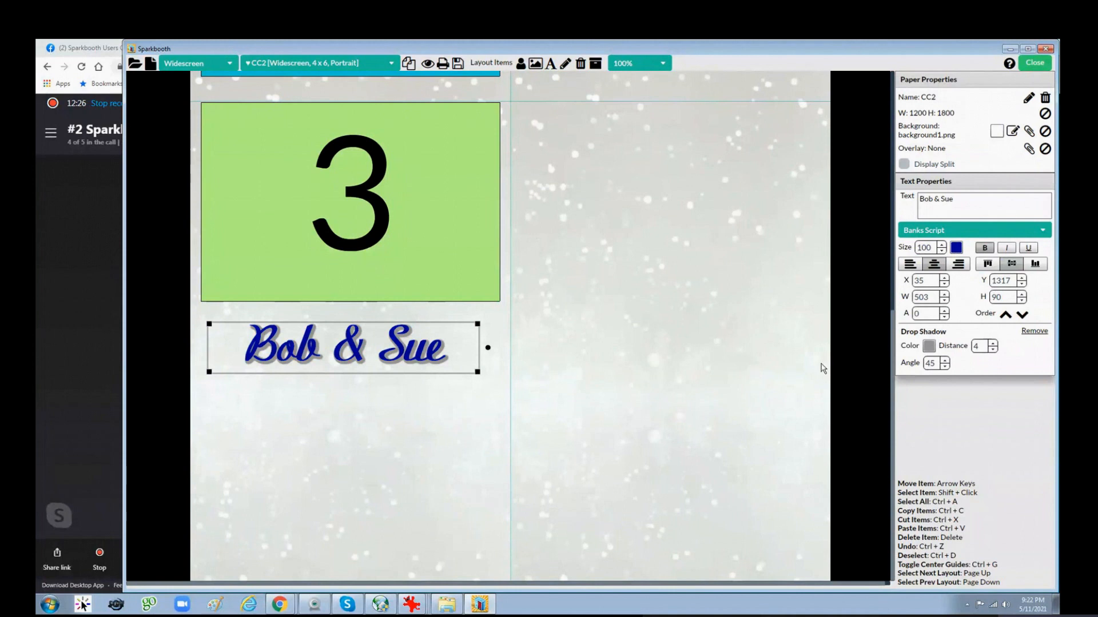
Step: Try a larger drop shadow distance, reset it to 4, try angles up to 204, and remove the drop shadow
left_click(993, 343)
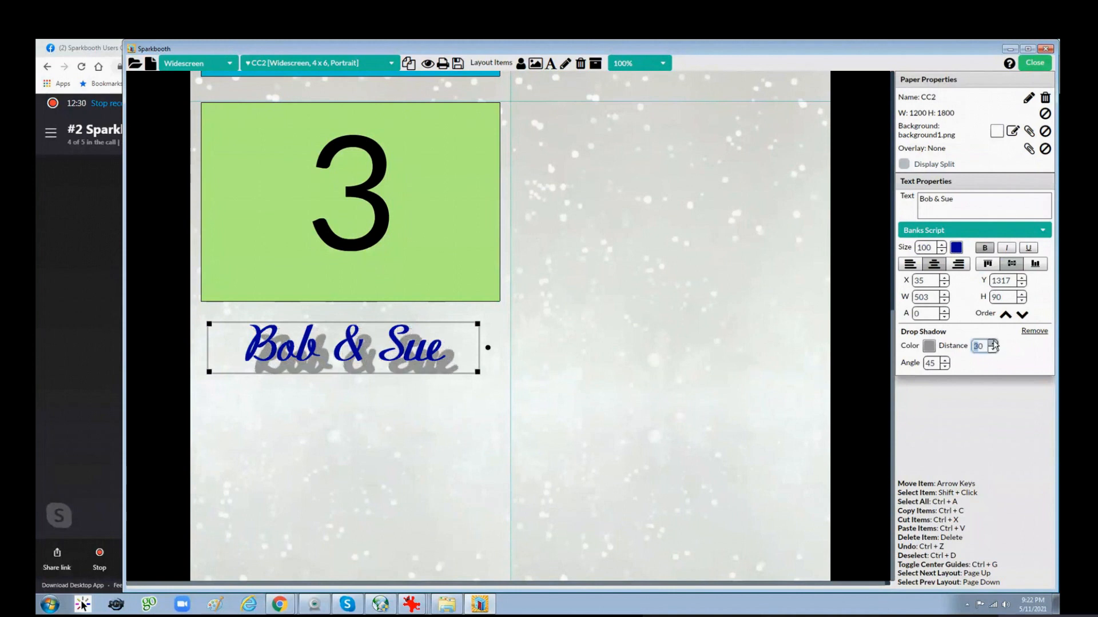
left_click(994, 349)
left_click(993, 350)
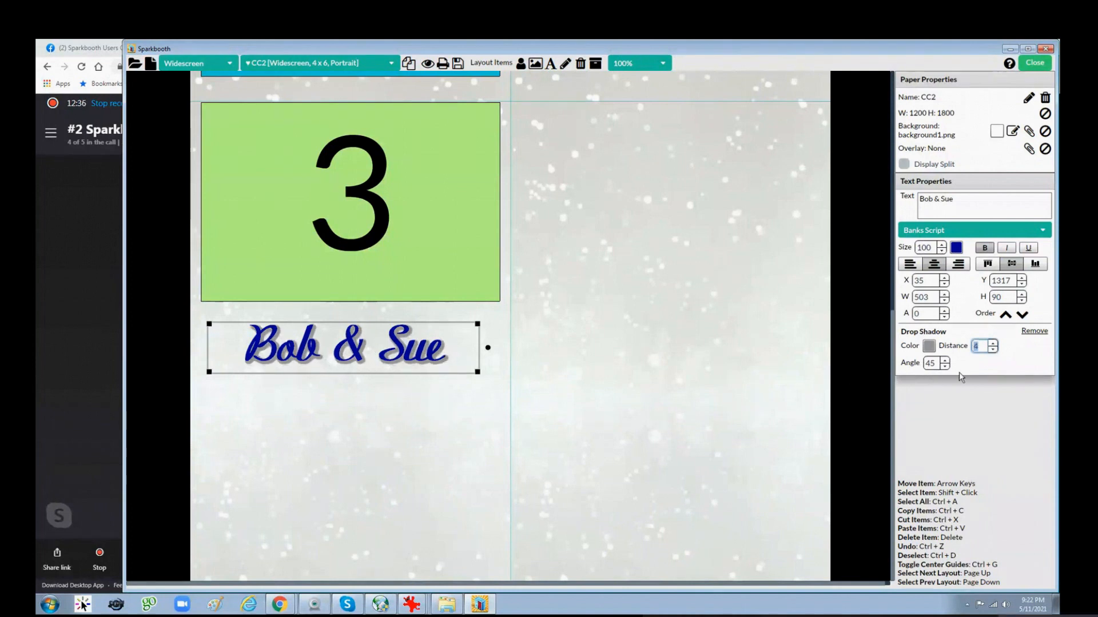
left_click(944, 360)
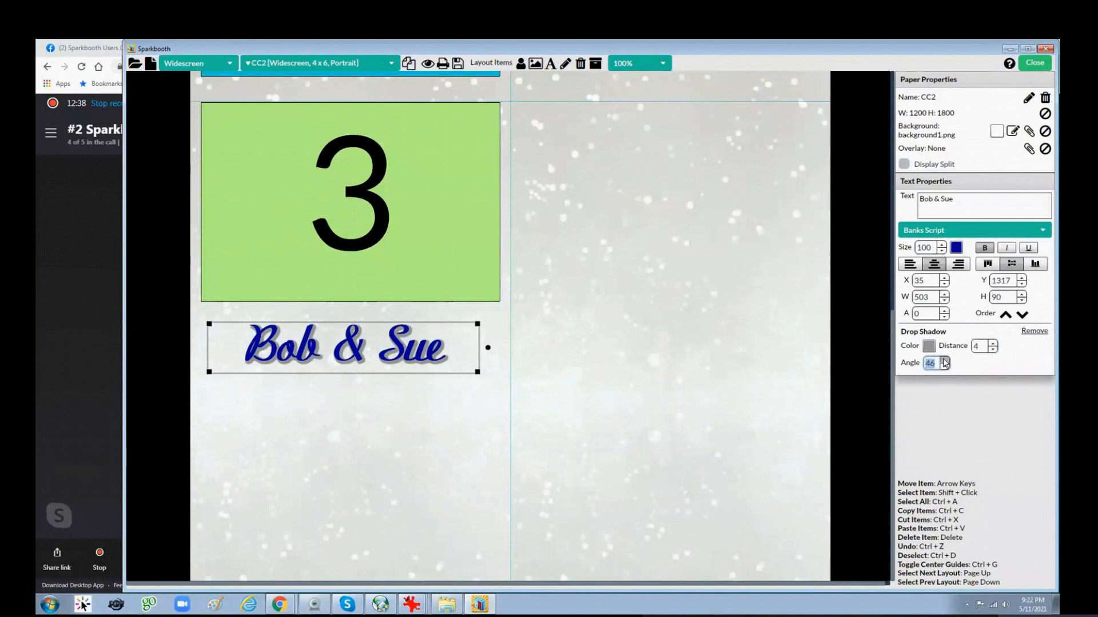
left_click_drag(944, 362, 944, 362)
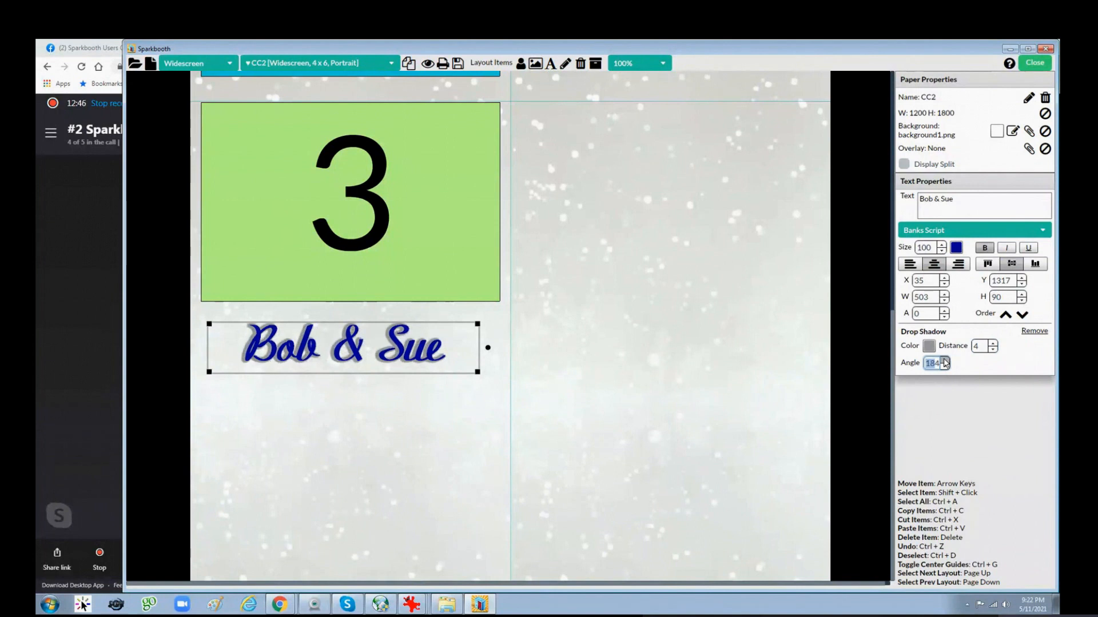
left_click_drag(944, 362, 945, 362)
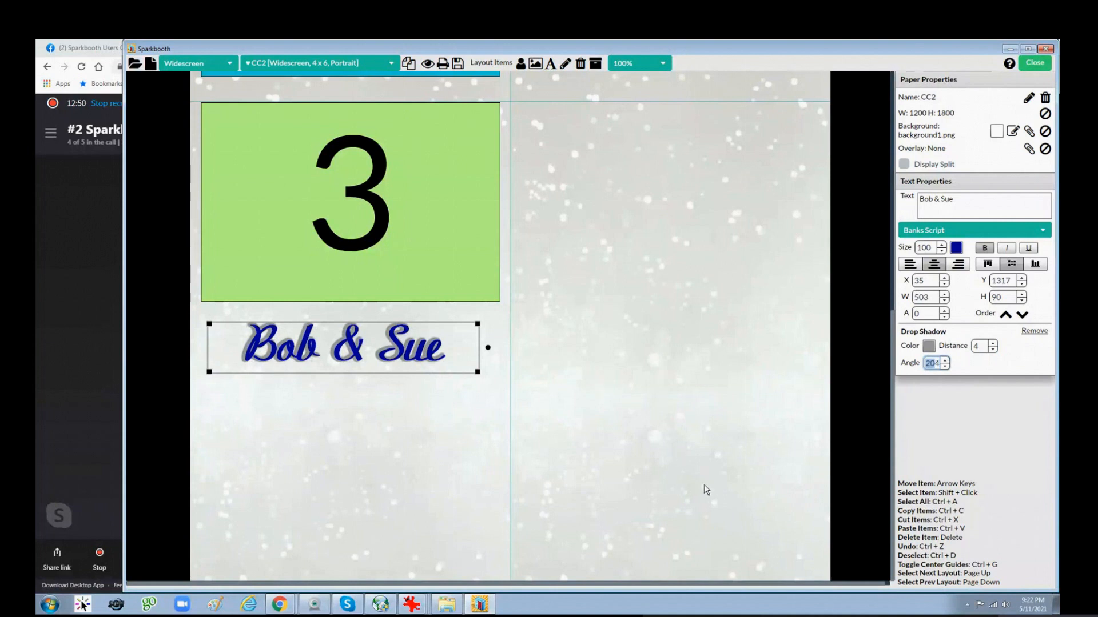
left_click(1033, 330)
Step: Add a white glow effect to the couple's names and raise its strength to 11
left_click(913, 331)
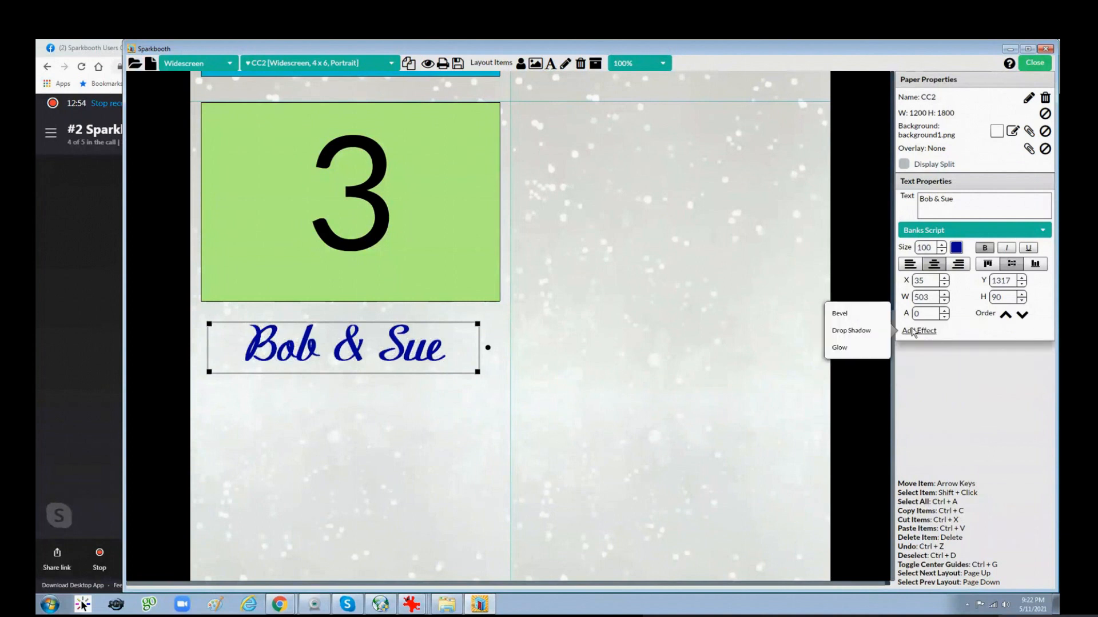
left_click(839, 347)
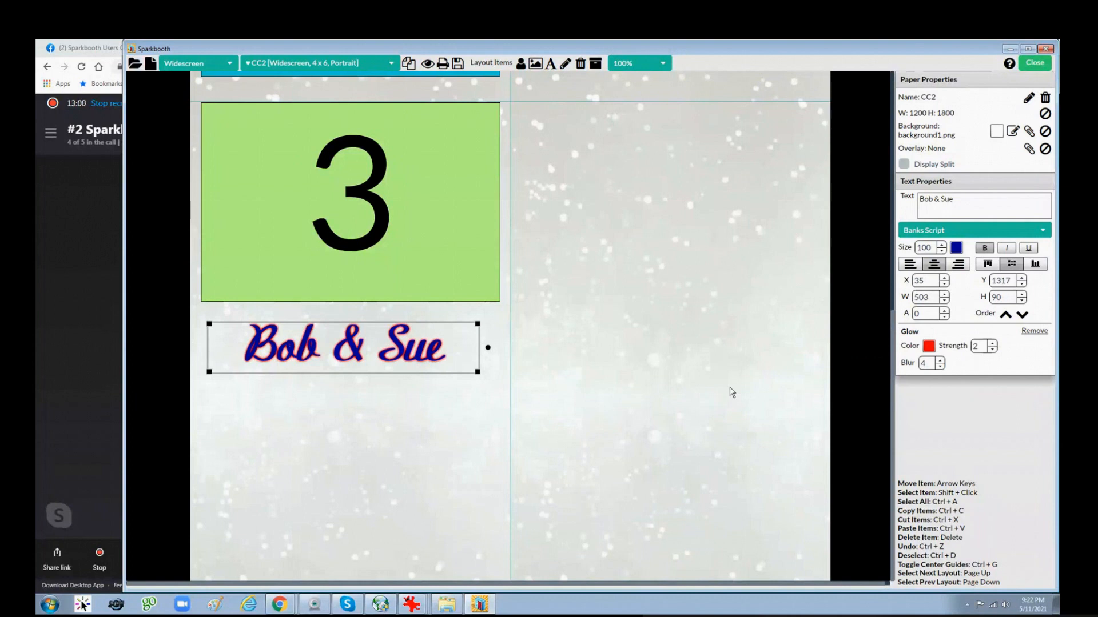
left_click(928, 346)
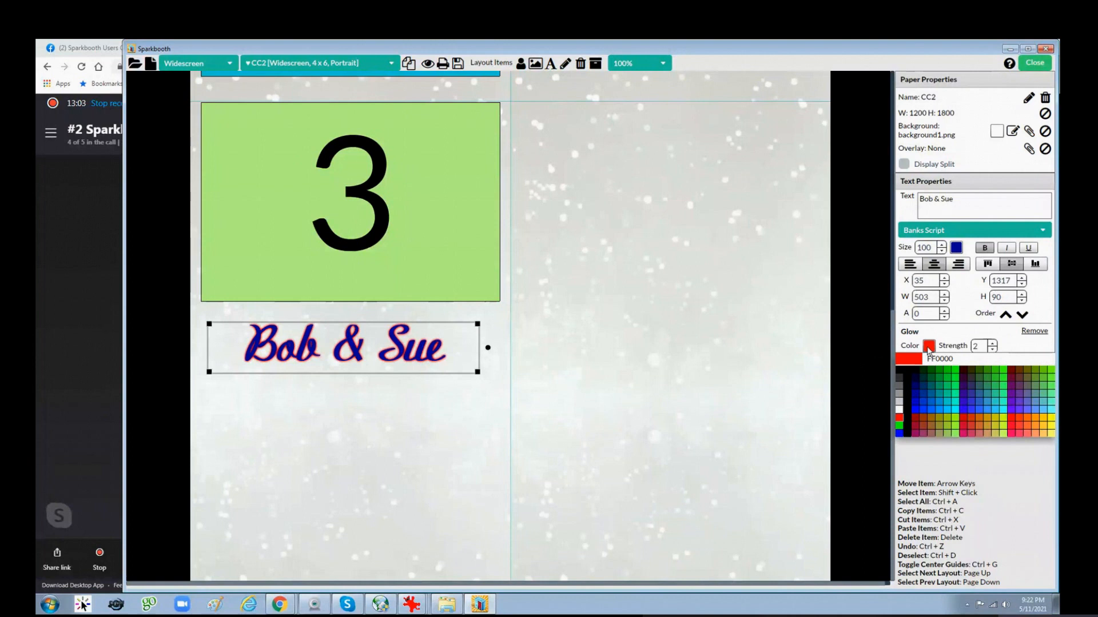
left_click(899, 410)
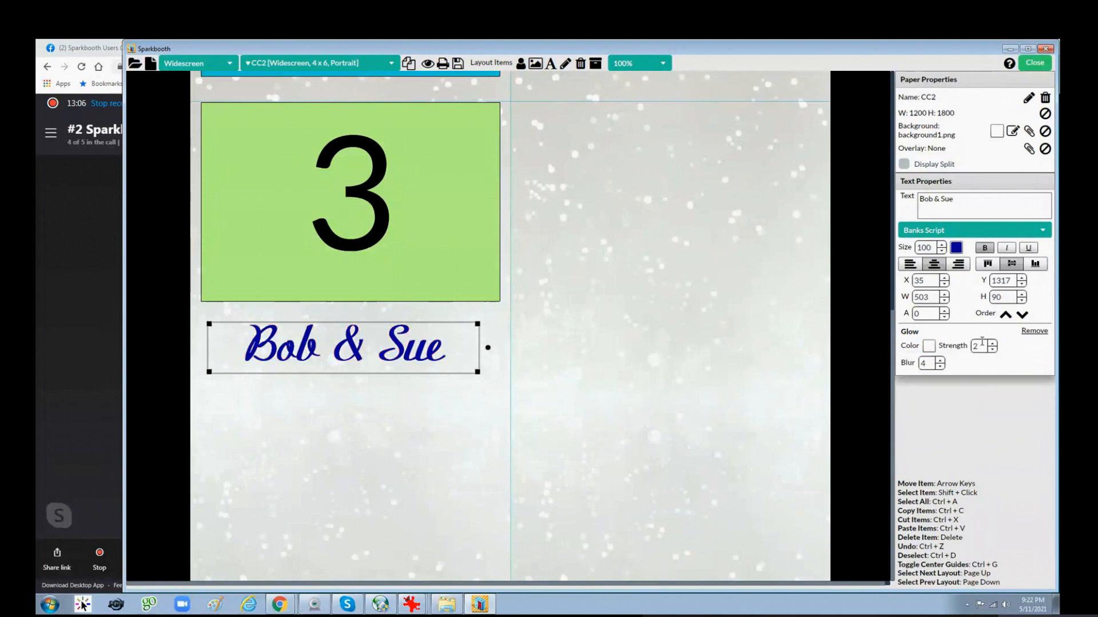
left_click(992, 344)
left_click(992, 344)
left_click(992, 344)
left_click(992, 344)
left_click(992, 345)
left_click(992, 344)
Step: Try light grey and dark grey glow colors, settle on red, and raise the glow strength to 20
left_click(929, 345)
left_click(899, 406)
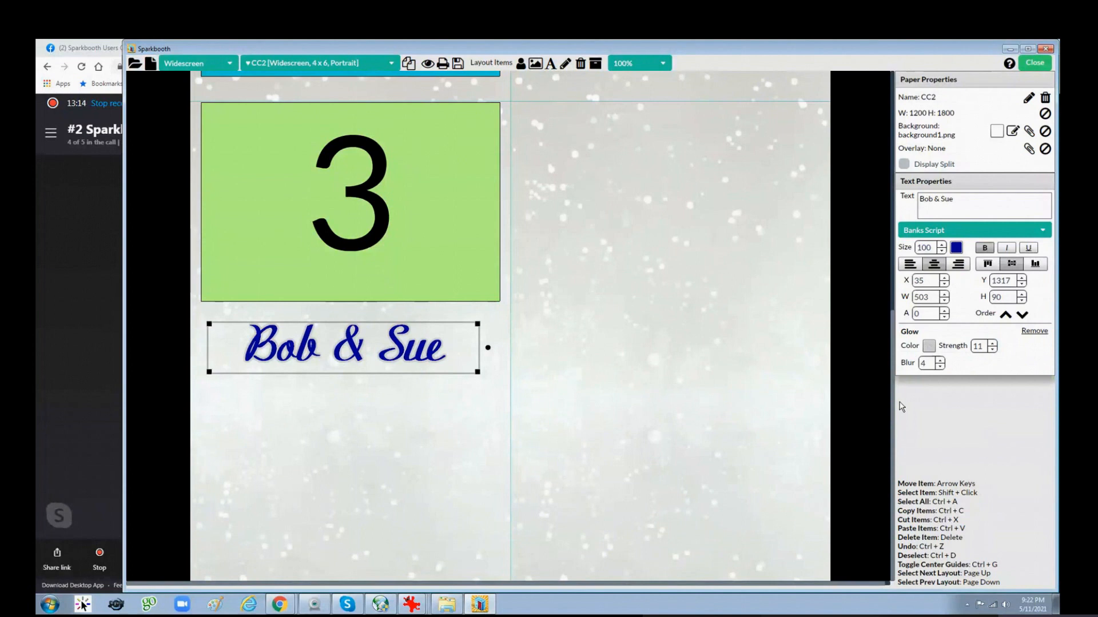
left_click(929, 346)
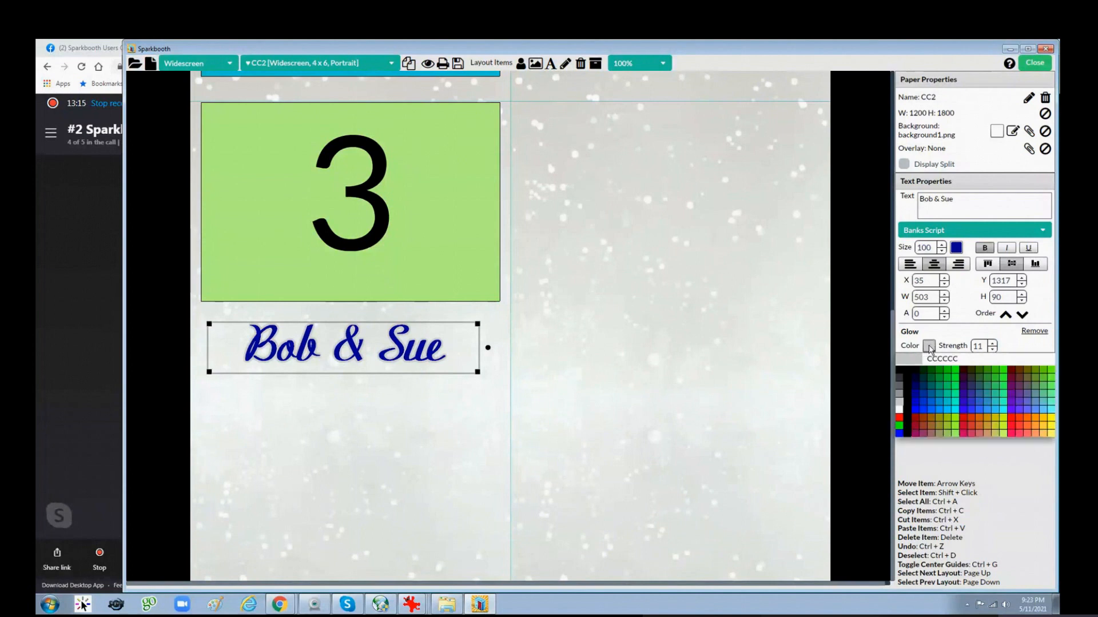
left_click(901, 380)
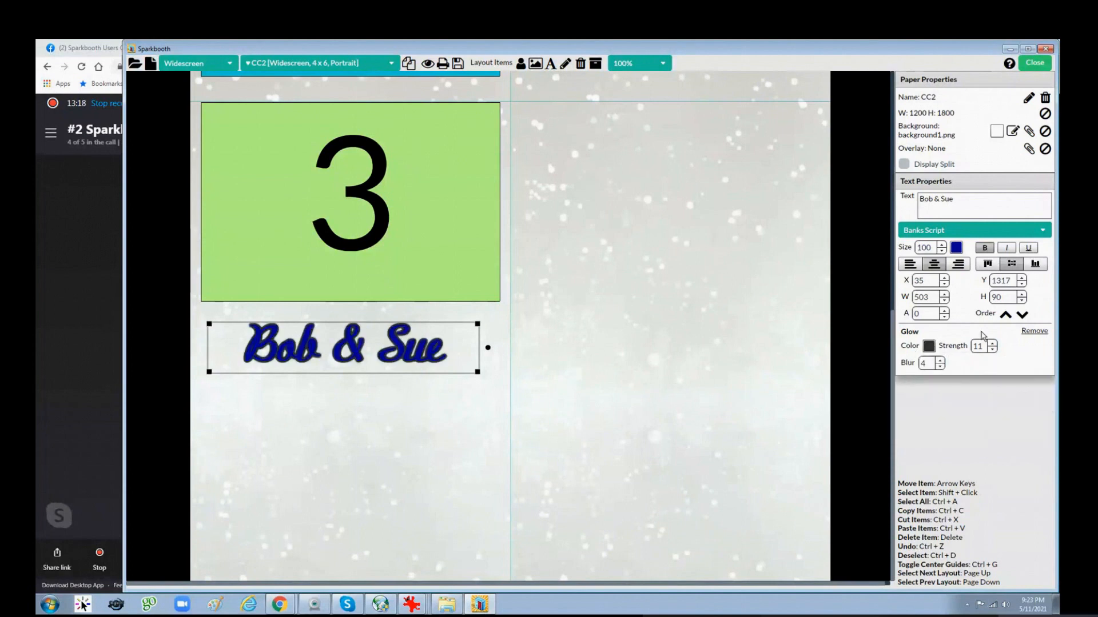
left_click(929, 346)
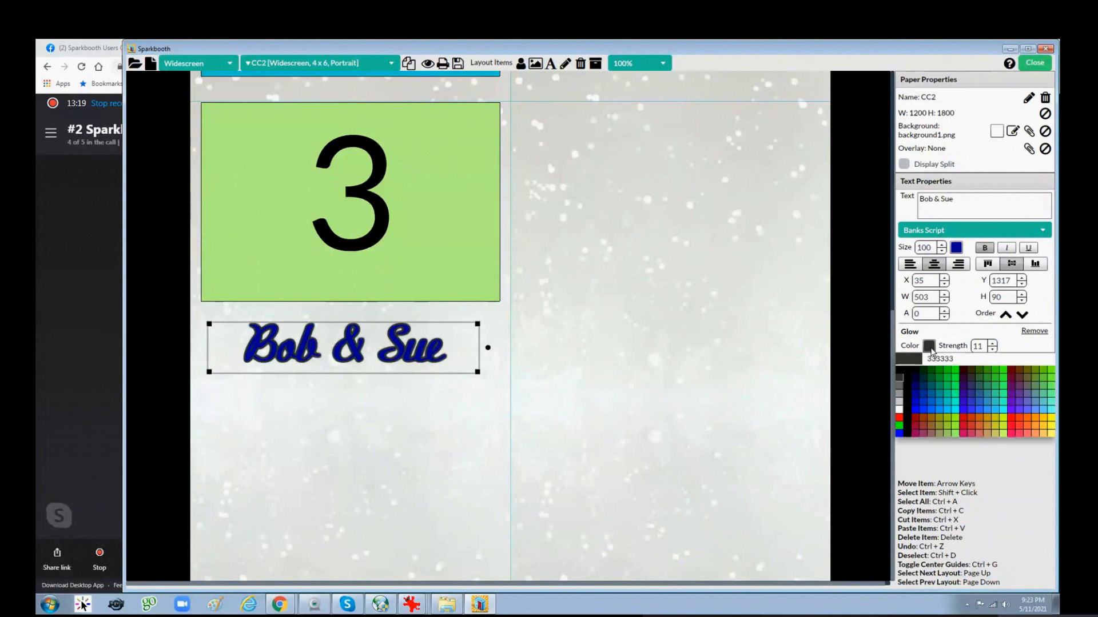
left_click(902, 424)
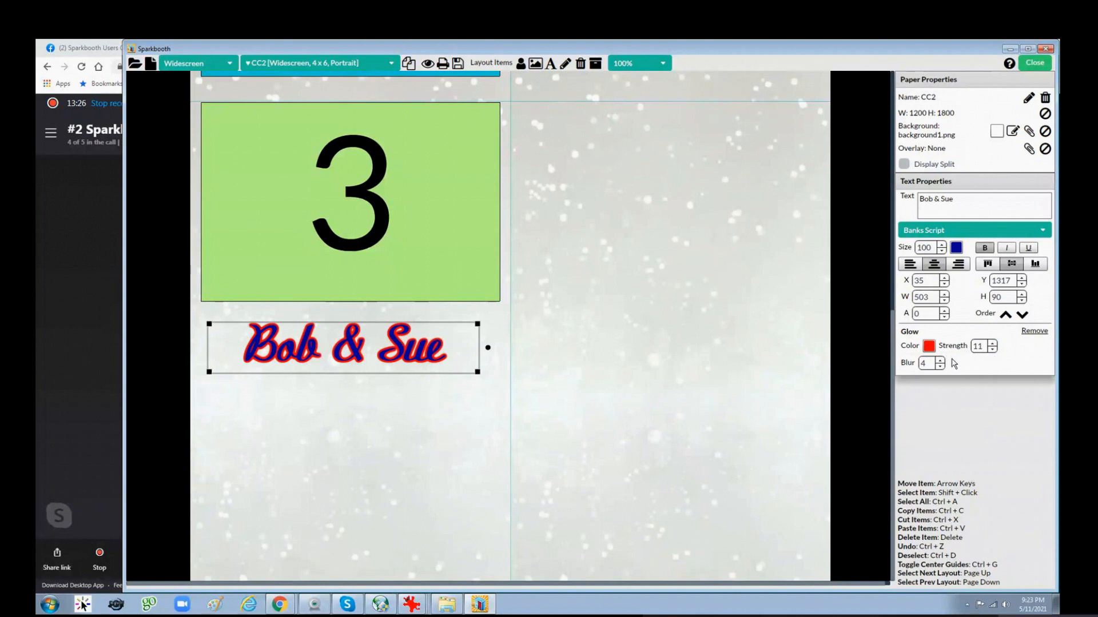
left_click(994, 344)
left_click(993, 344)
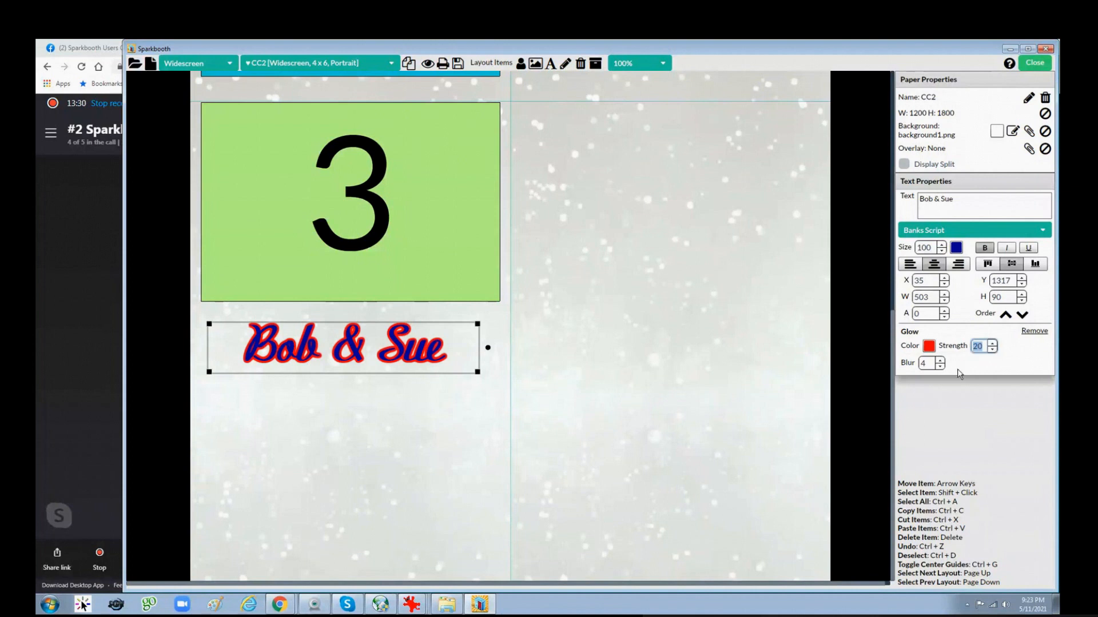
Step: Try glow blur values between 3 and 23 on the couple's names, ending with a blur of 4
left_click(940, 362)
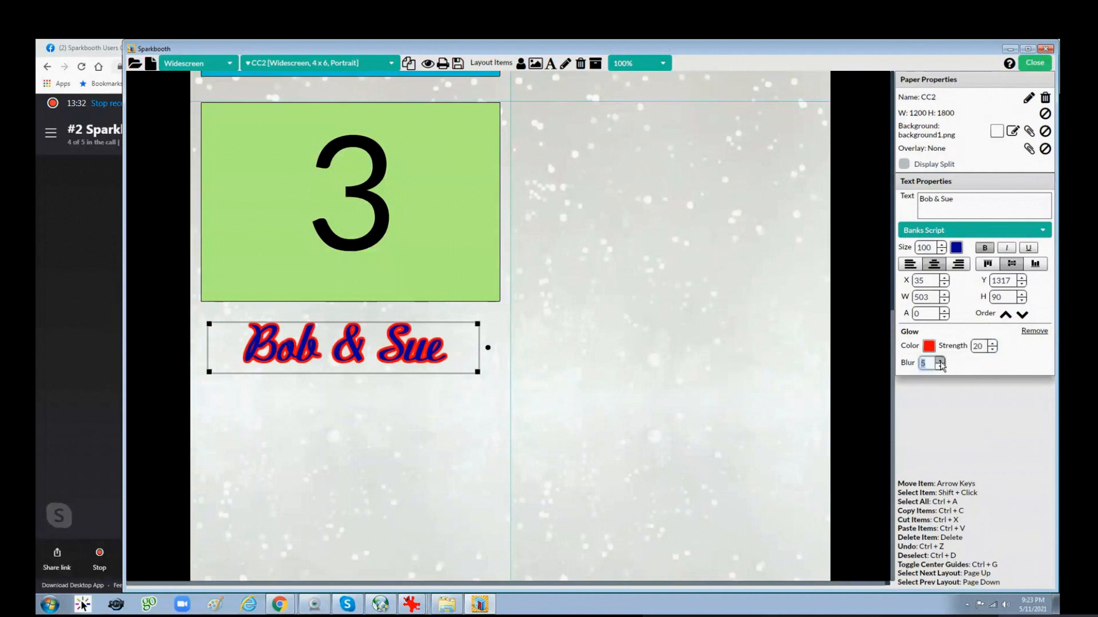
left_click(940, 361)
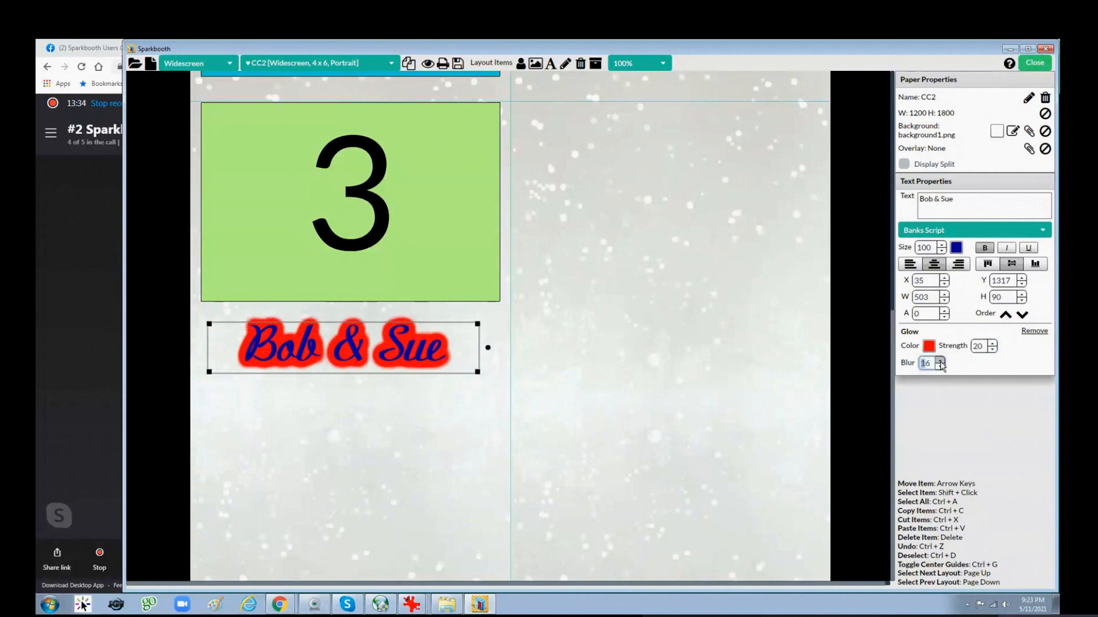
left_click(940, 362)
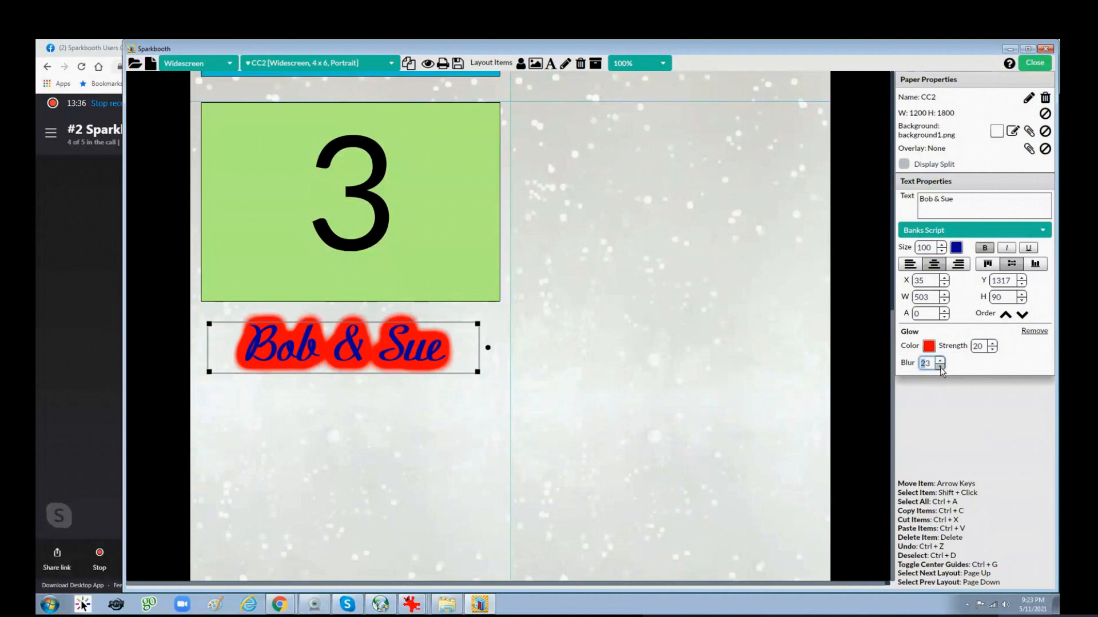
left_click(939, 366)
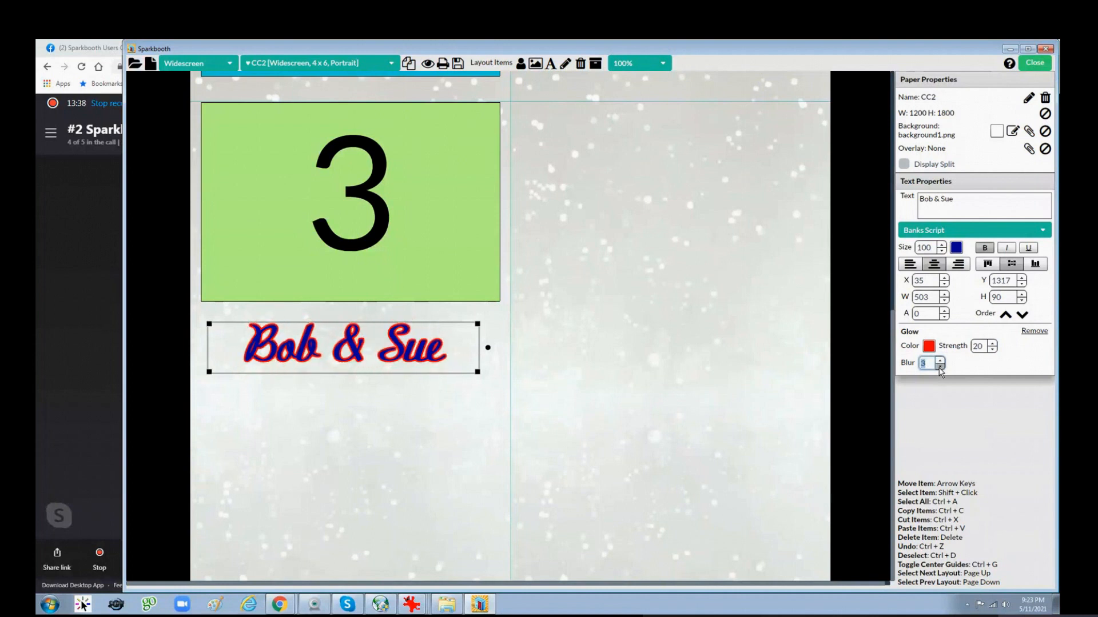
left_click(940, 361)
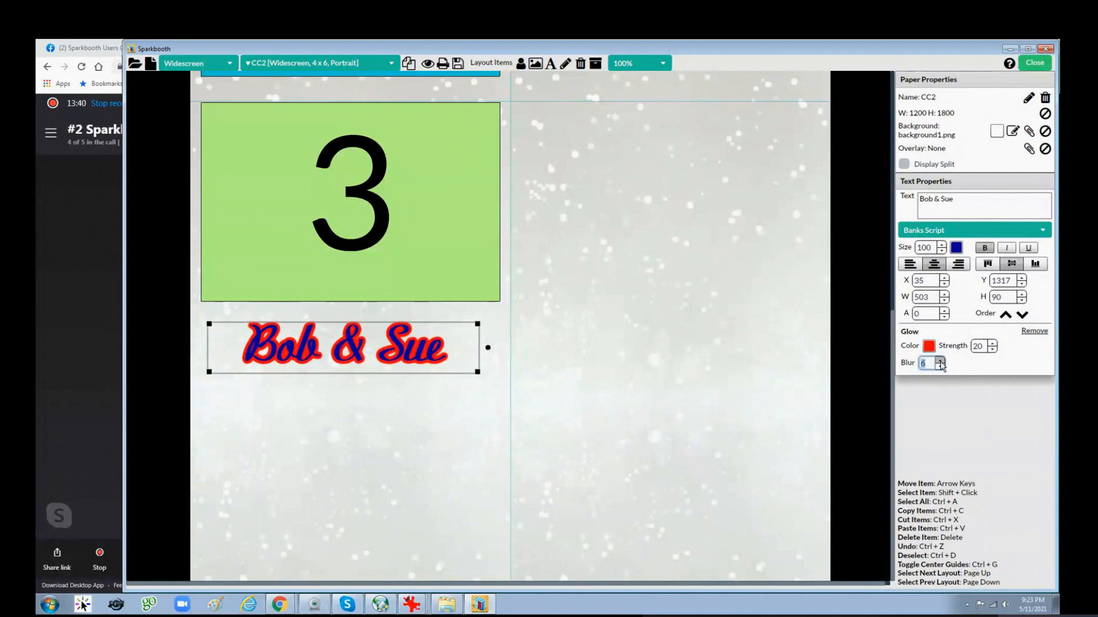
left_click(939, 361)
left_click(939, 361)
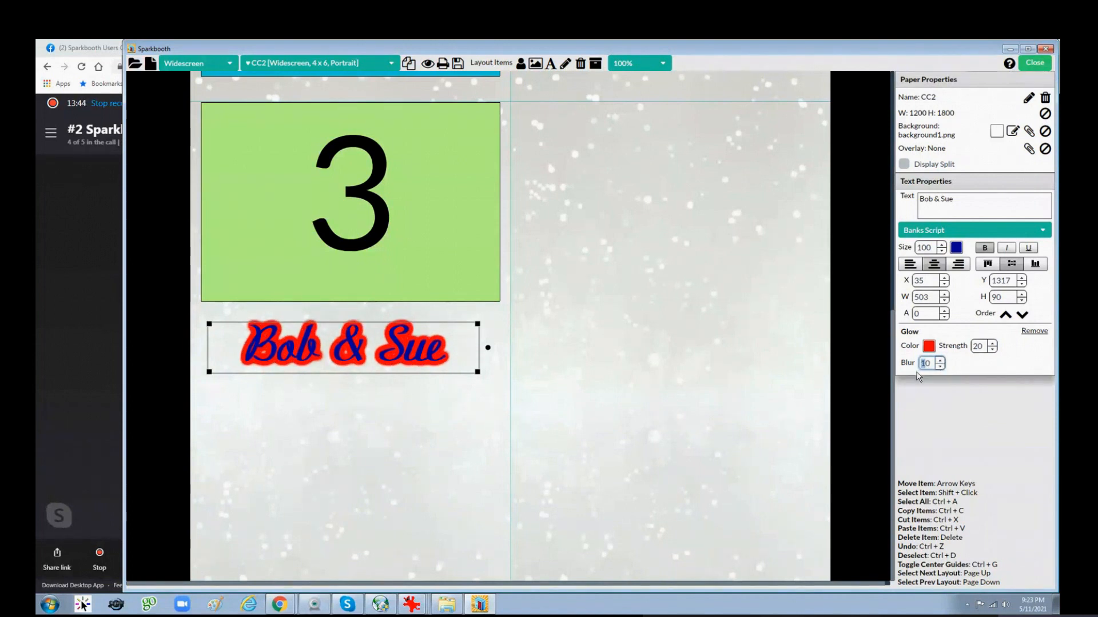
left_click(939, 366)
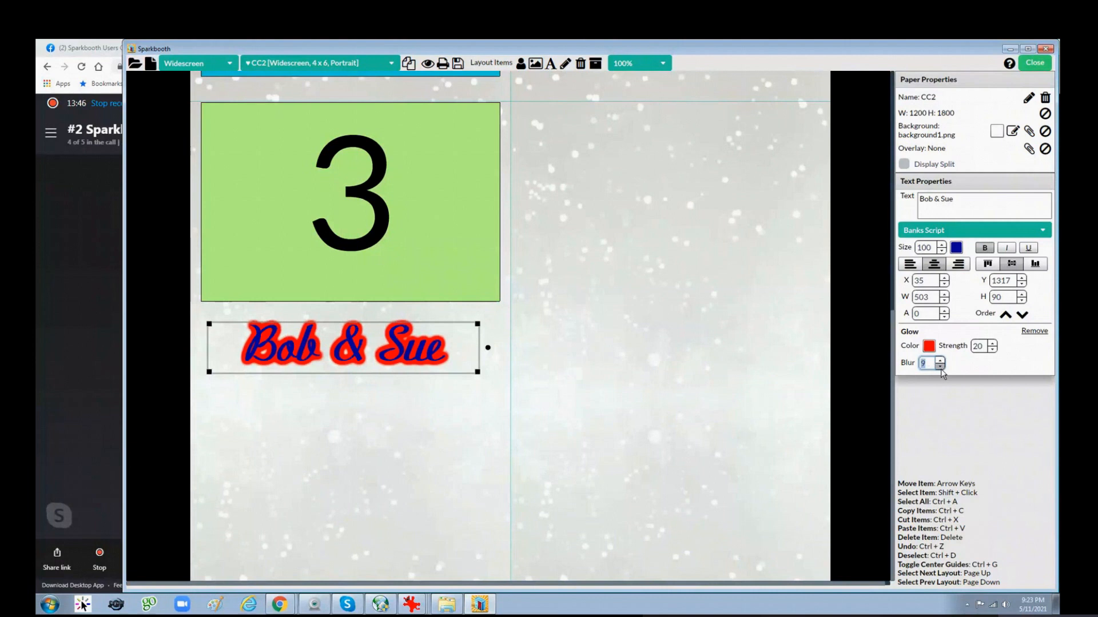
left_click(939, 367)
left_click(939, 360)
left_click(939, 360)
left_click(938, 361)
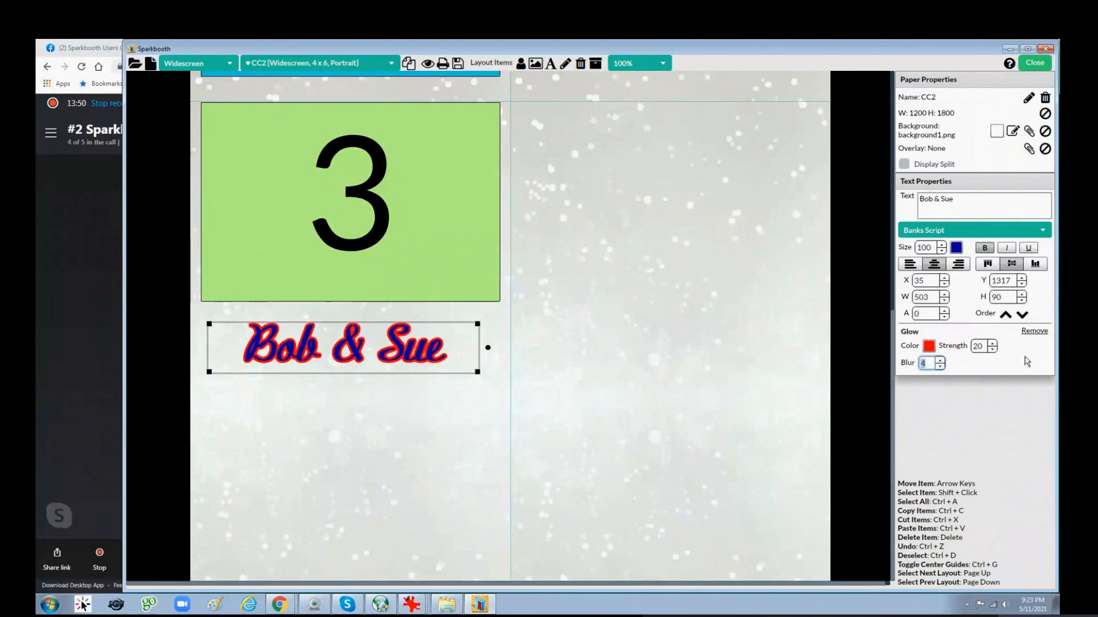
Step: Change the glow color of the couple's names to white and deselect the text
left_click(929, 347)
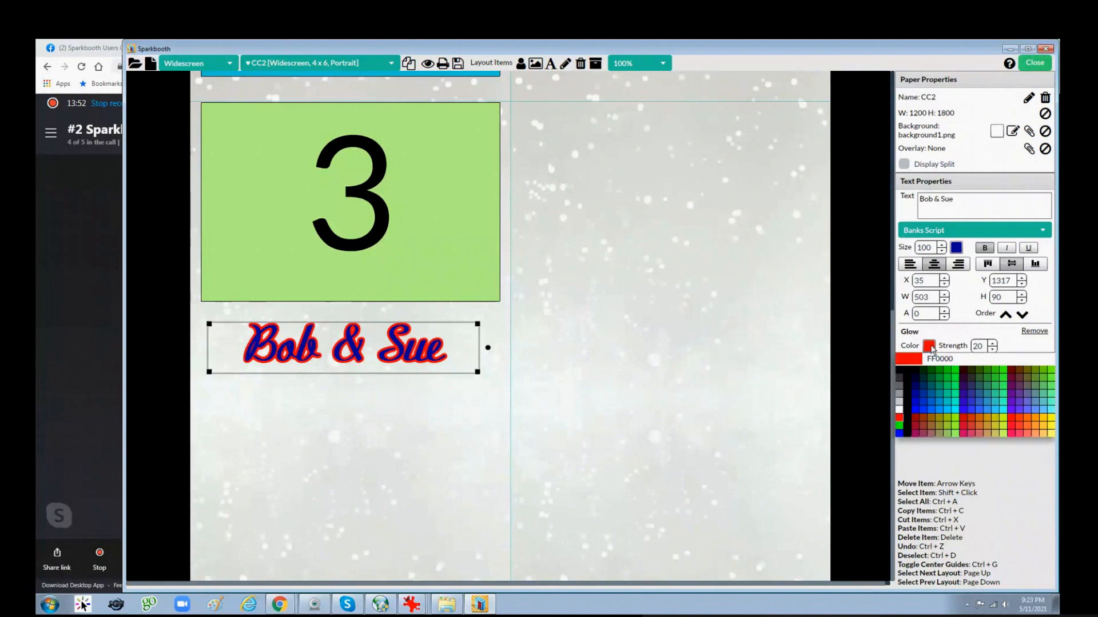
left_click(902, 416)
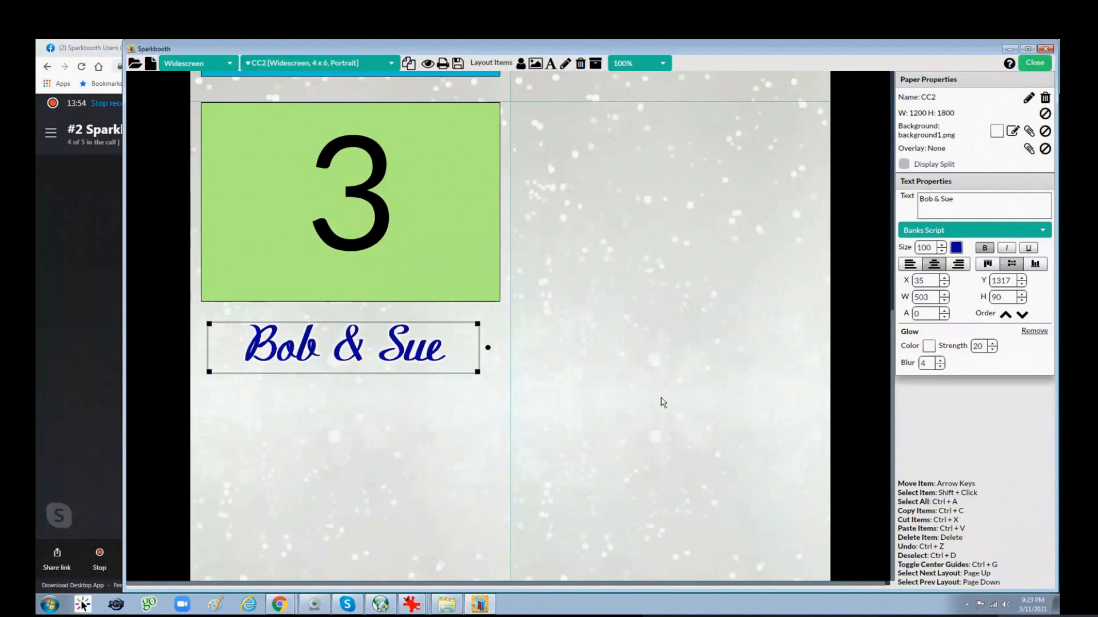
left_click(630, 402)
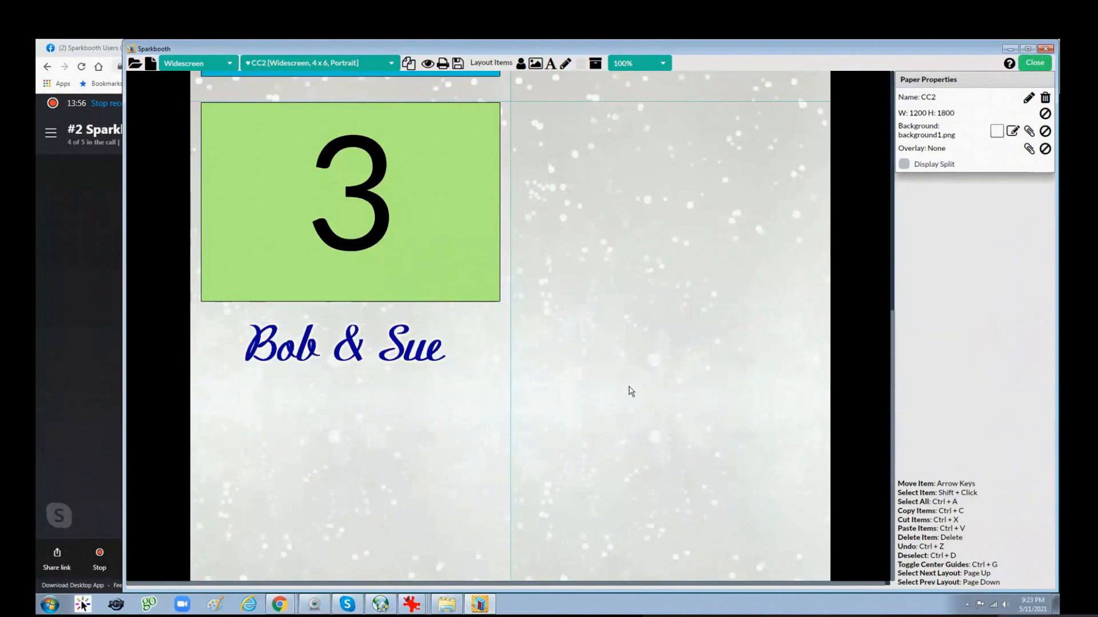
Step: Try a drop shadow on photo 3 and remove it
scroll(632, 386, "up", 1)
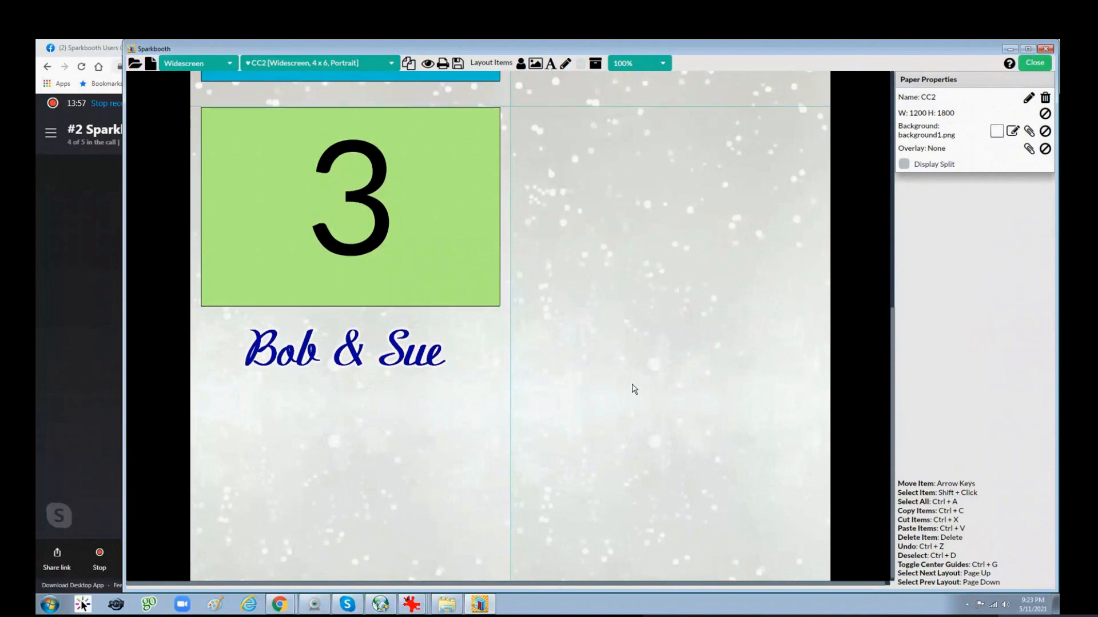
left_click(377, 252)
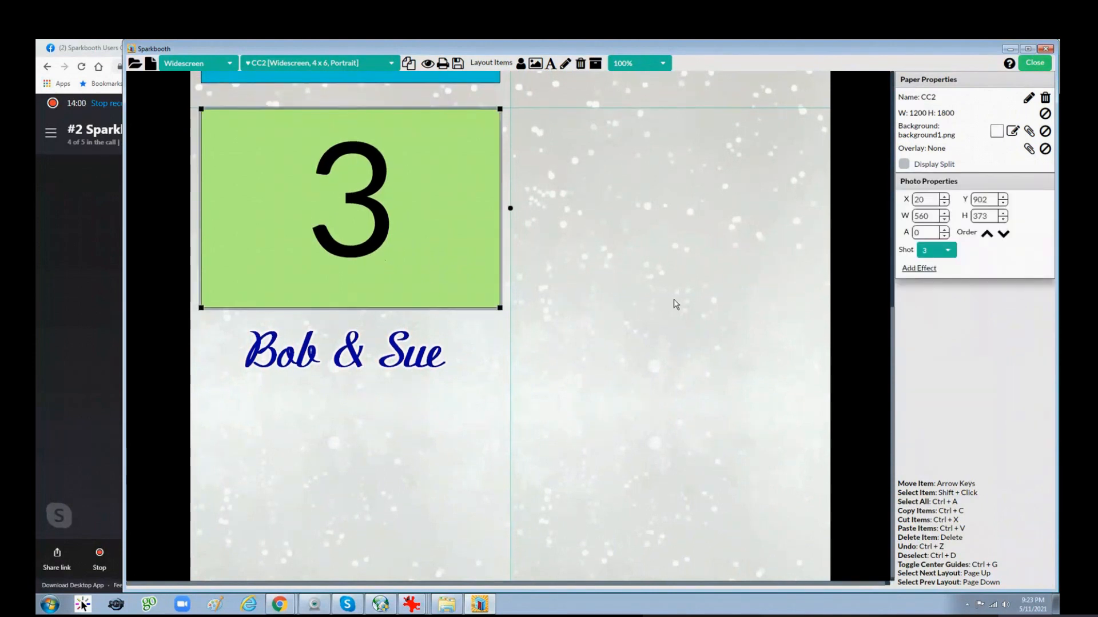
left_click(928, 272)
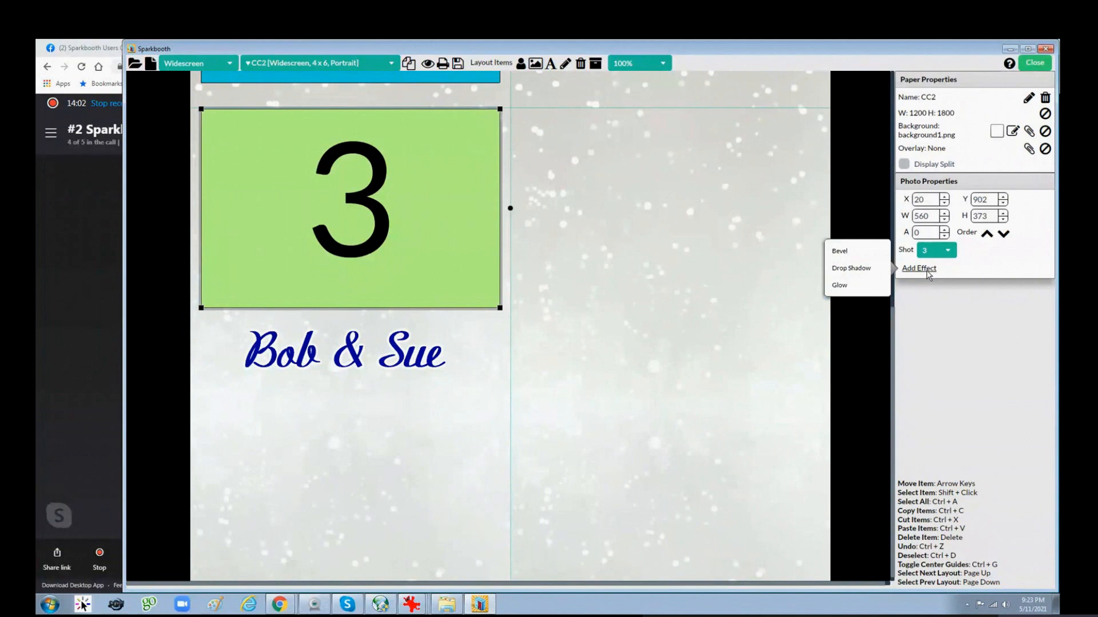
left_click(854, 269)
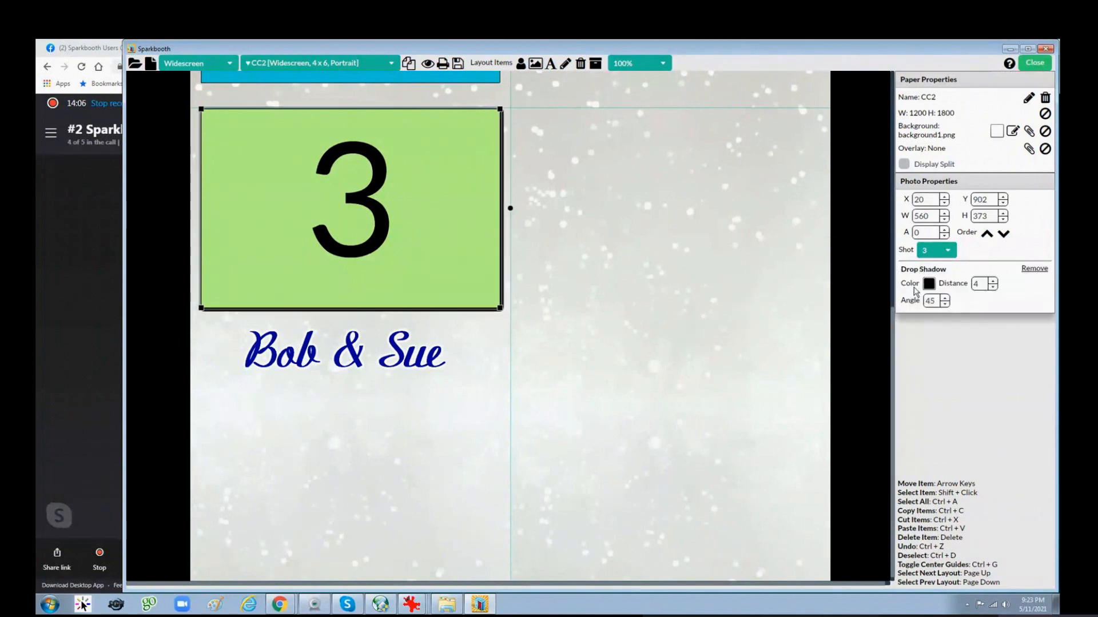
left_click(1034, 268)
Step: Add a white glow effect to photo 3 with a strength of 20 and a blur of 10
left_click(919, 269)
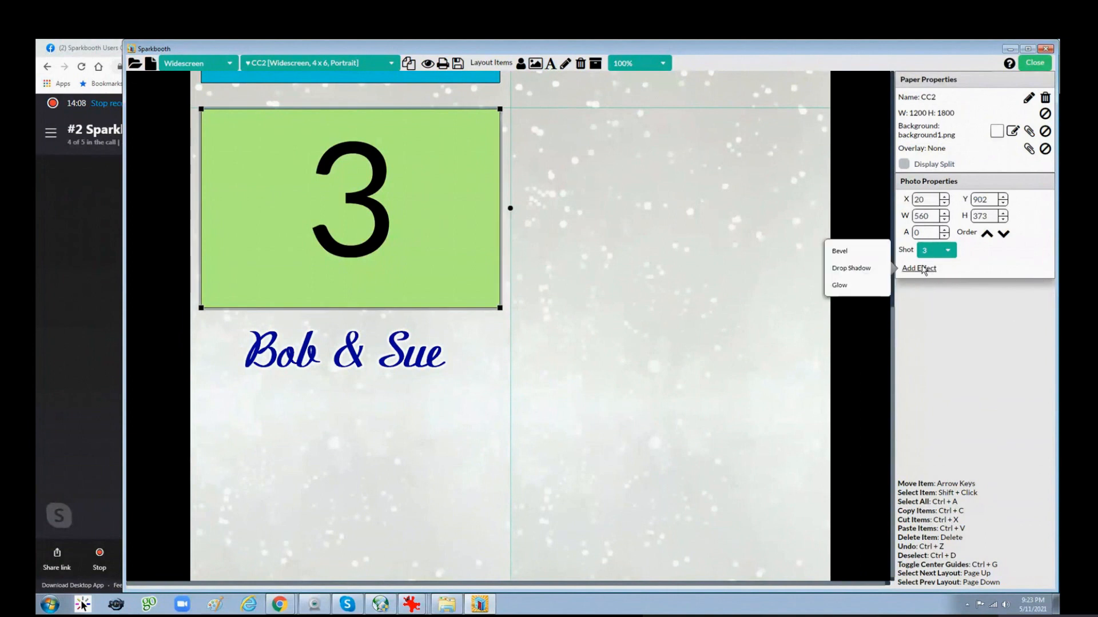
left_click(831, 287)
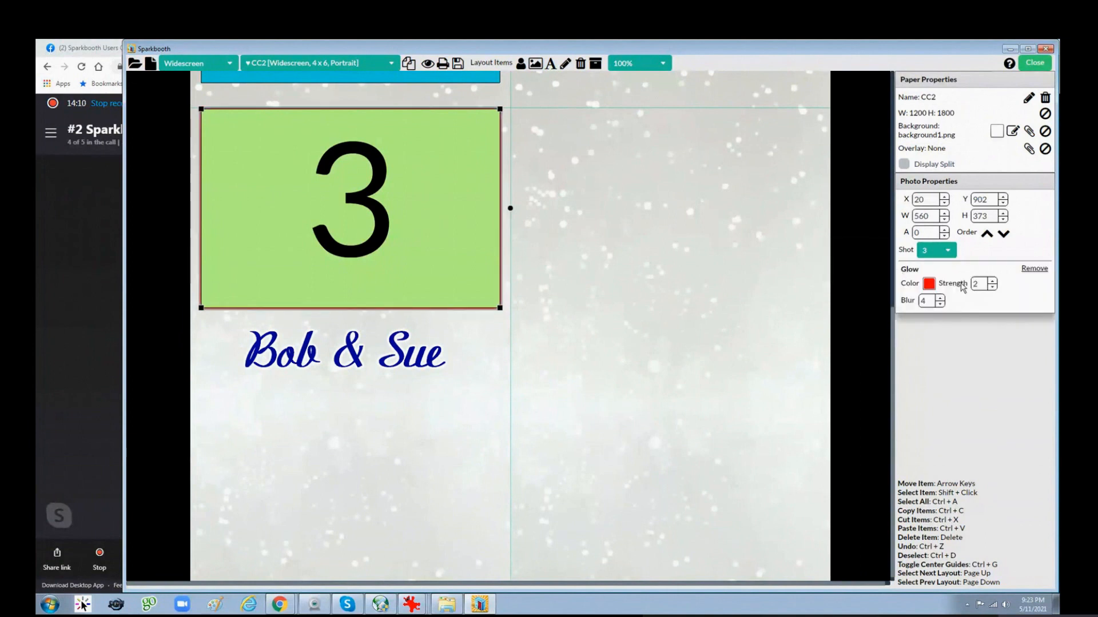
left_click(929, 283)
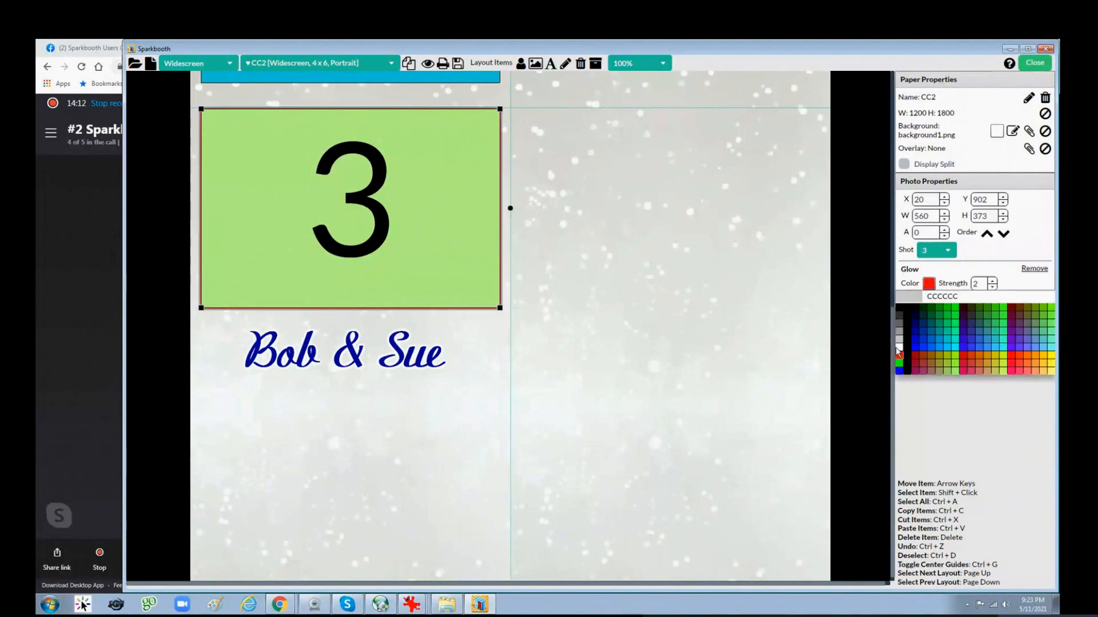
left_click(992, 282)
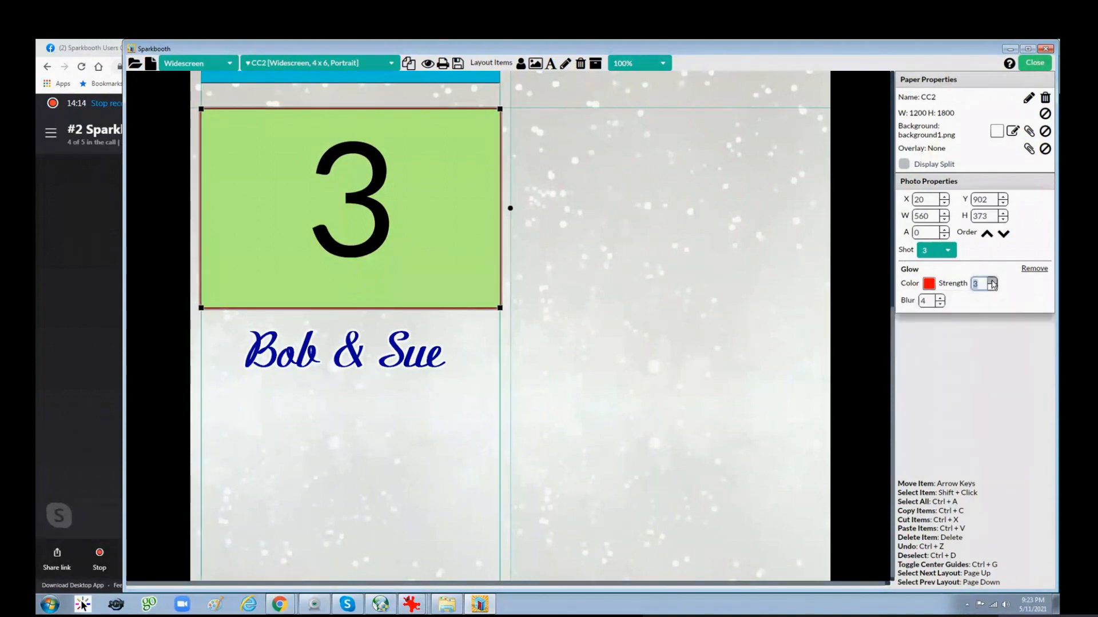
left_click(928, 283)
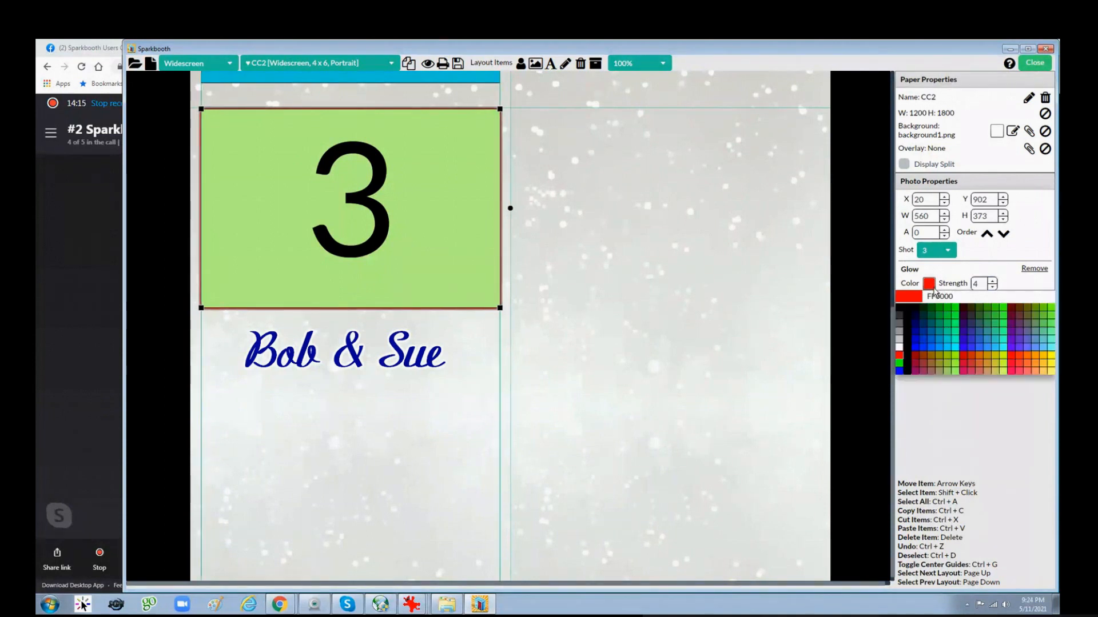
left_click(900, 352)
left_click(992, 280)
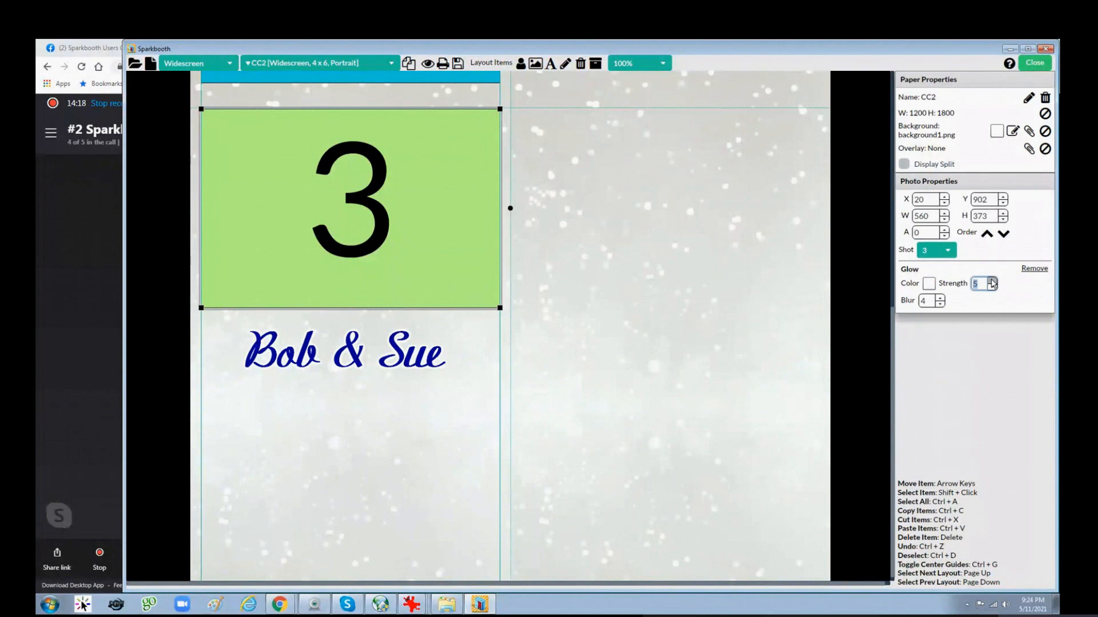
left_click(992, 281)
left_click(938, 298)
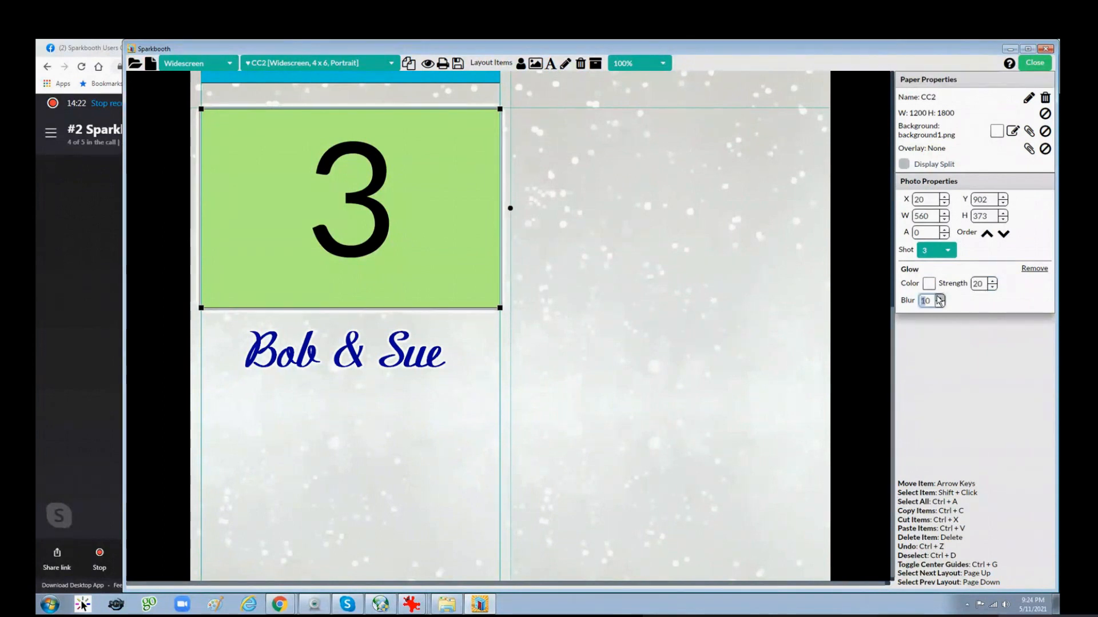
left_click(681, 297)
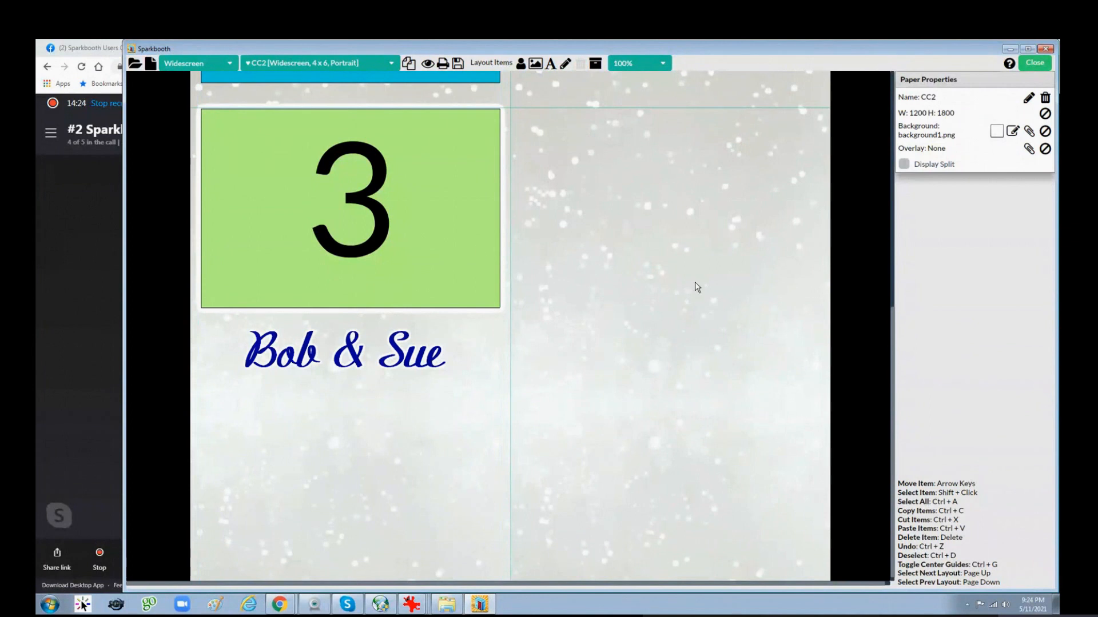
Step: Give photo 2 a white glow with strength 20 and blur 10
scroll(893, 374, "up", 5)
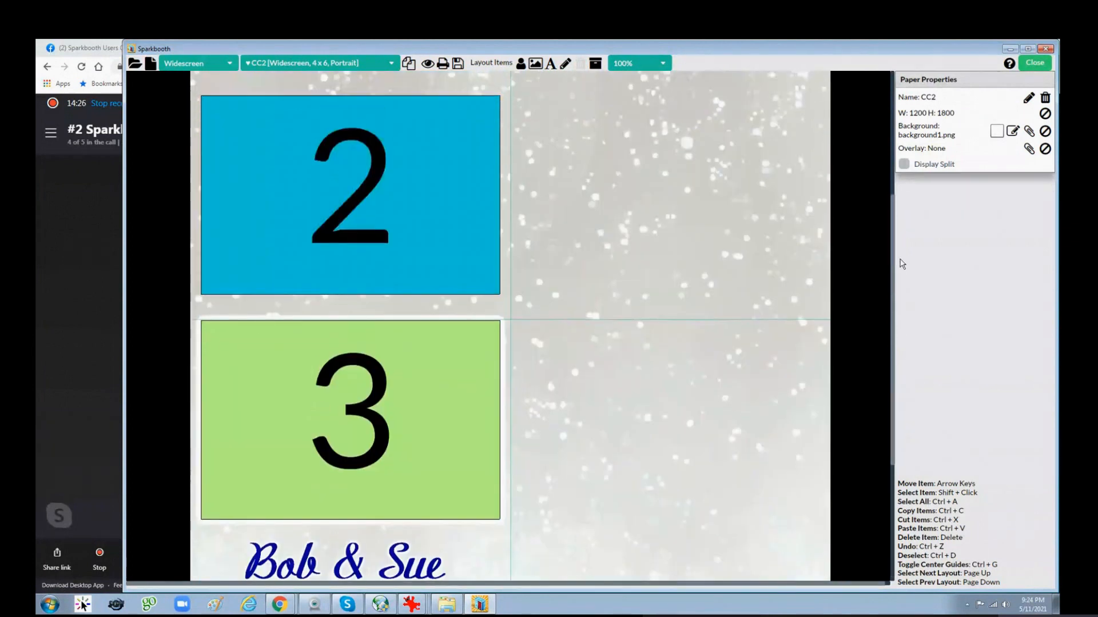
left_click(405, 272)
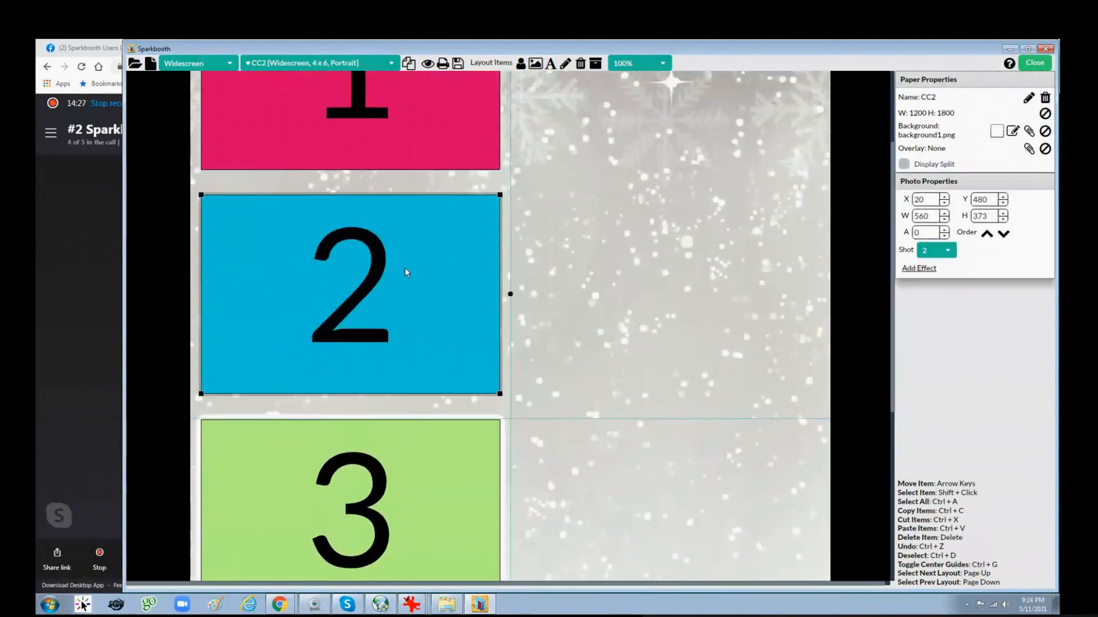
left_click(918, 268)
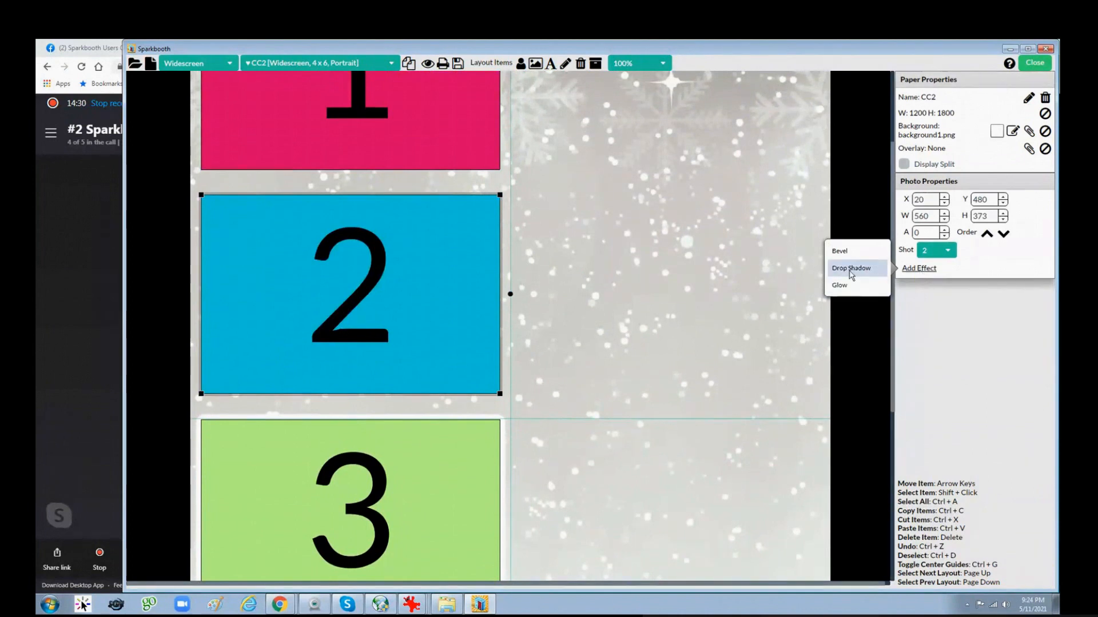
left_click(840, 286)
left_click(927, 285)
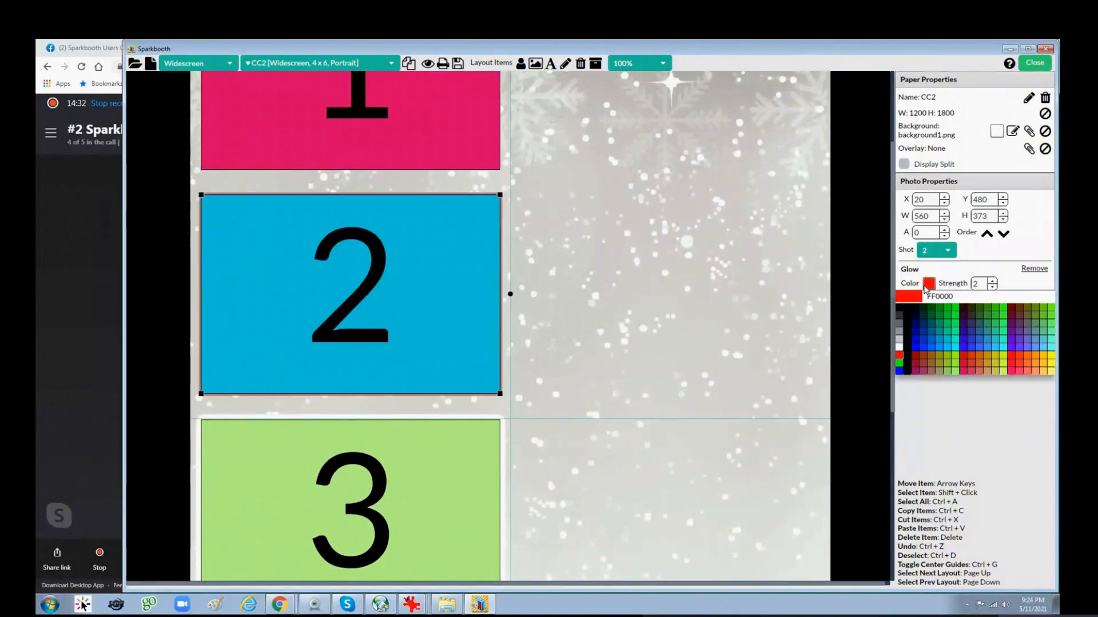
left_click(907, 356)
left_click(992, 283)
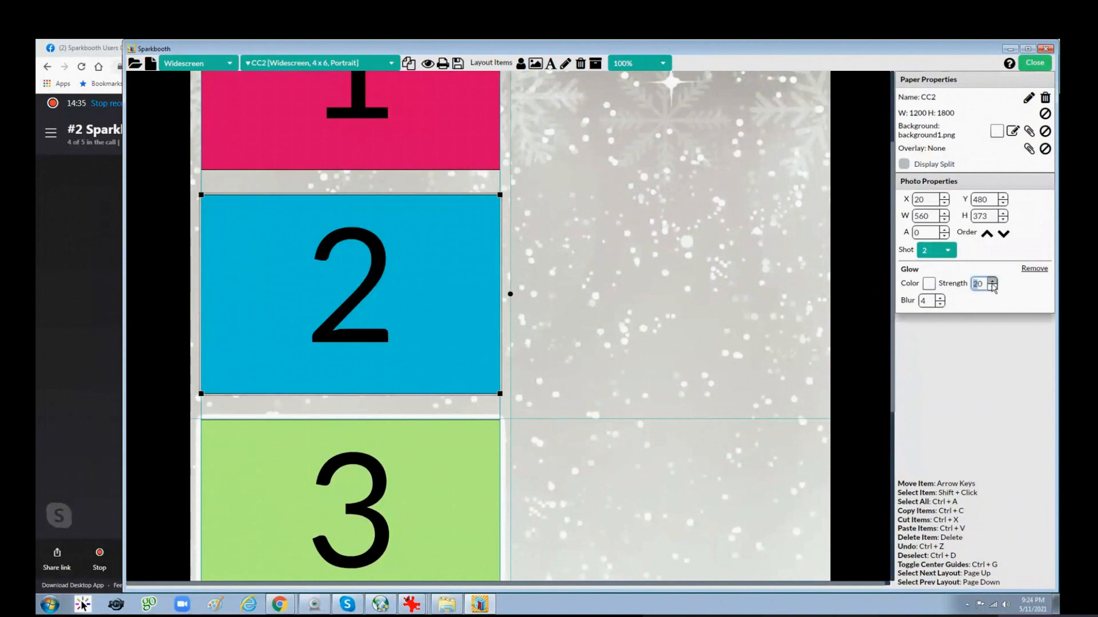
left_click(940, 297)
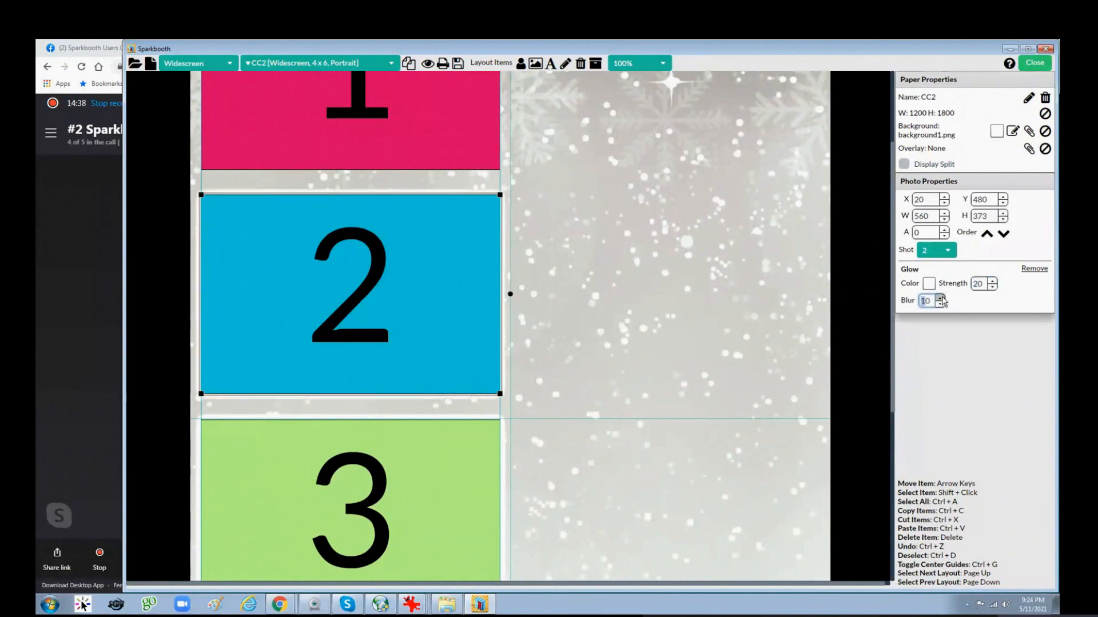
Step: Apply a white glow to photo 1, setting its strength to 20 and blur to 10
left_click(417, 129)
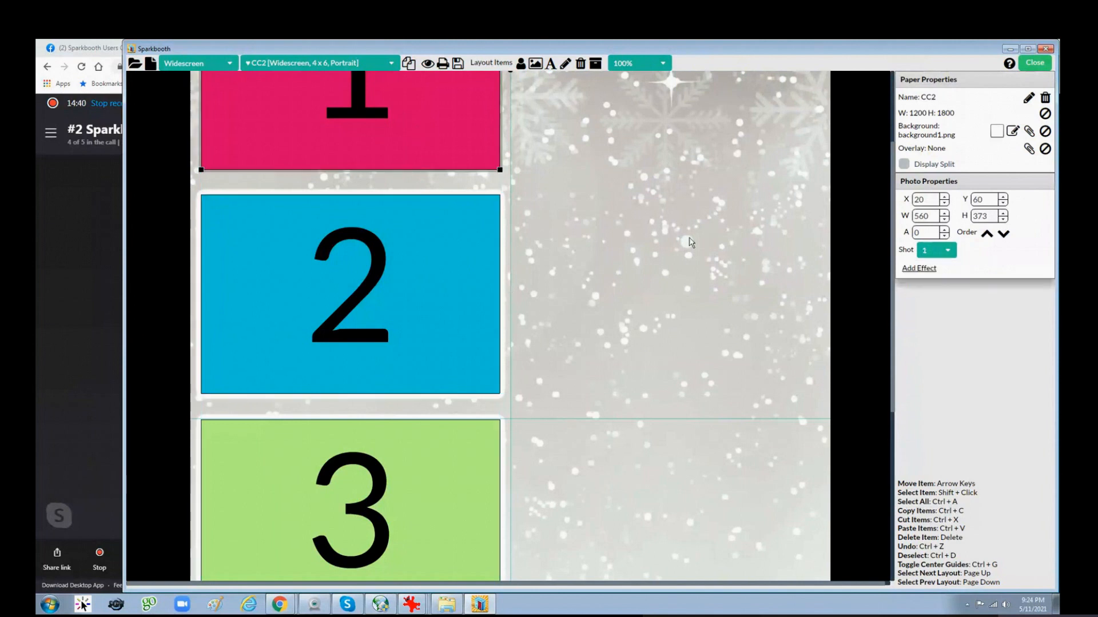
scroll(814, 279, "up", 2)
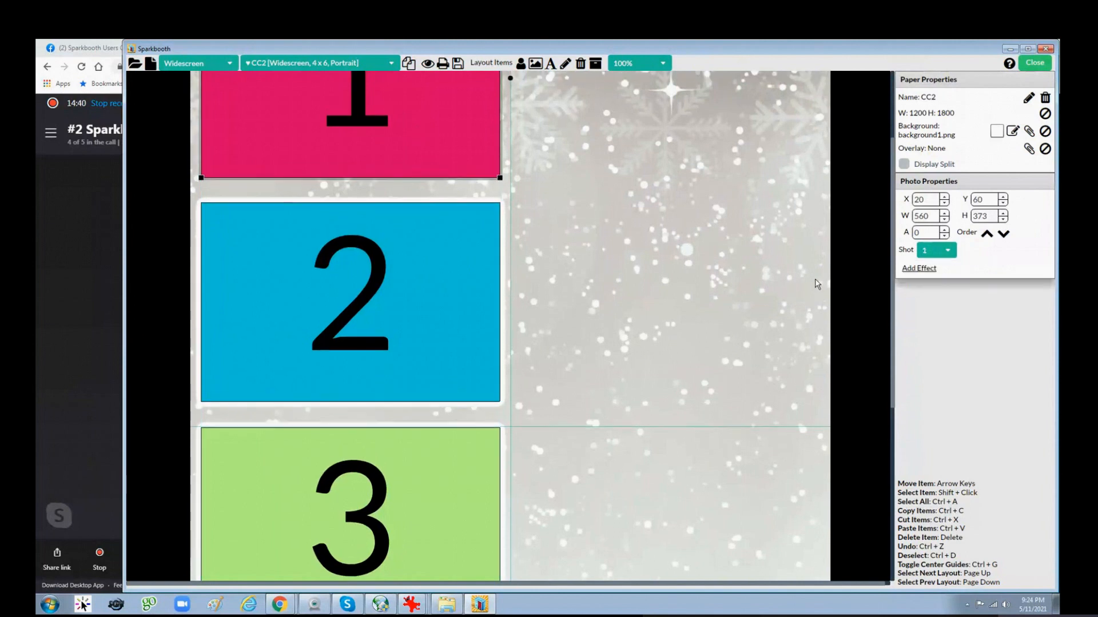
left_click(916, 269)
left_click(848, 292)
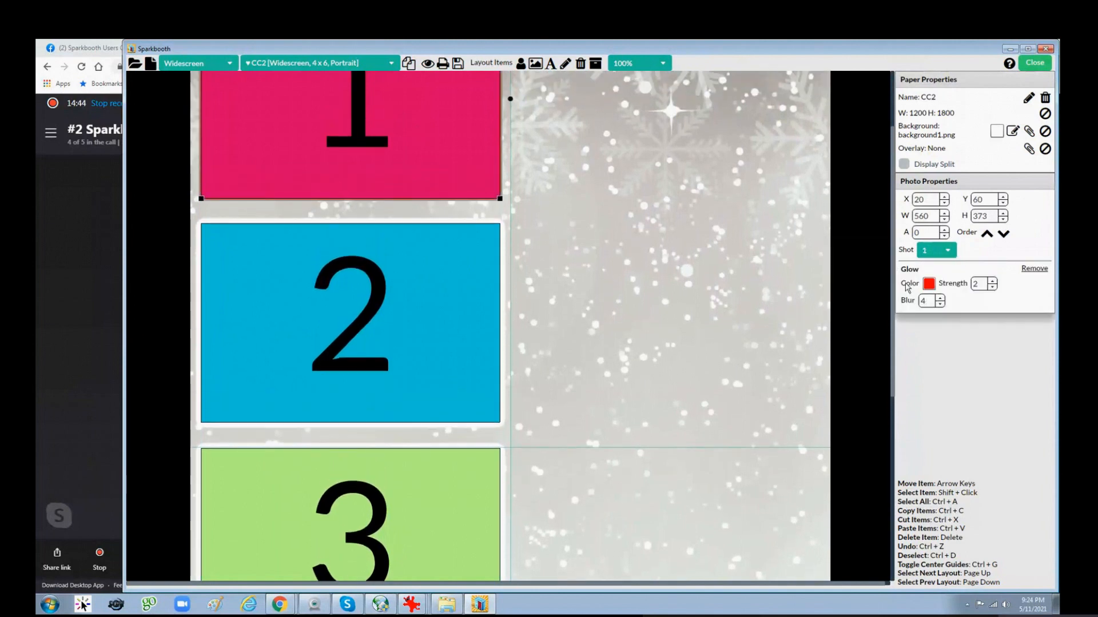
left_click(928, 284)
left_click(902, 351)
left_click(992, 280)
left_click(992, 280)
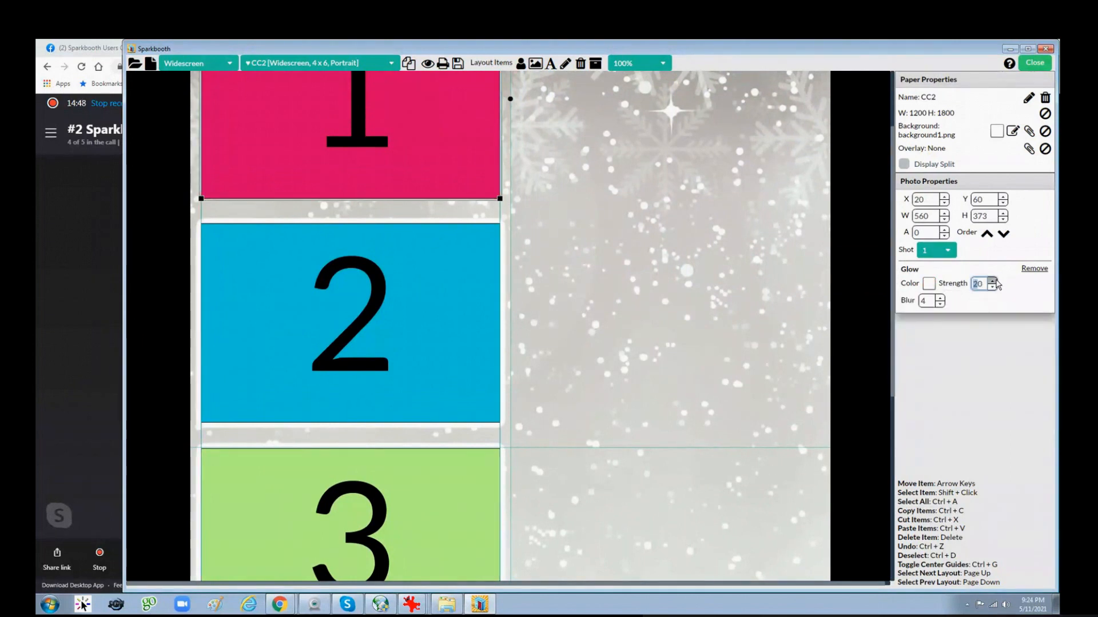
left_click(939, 298)
left_click(939, 298)
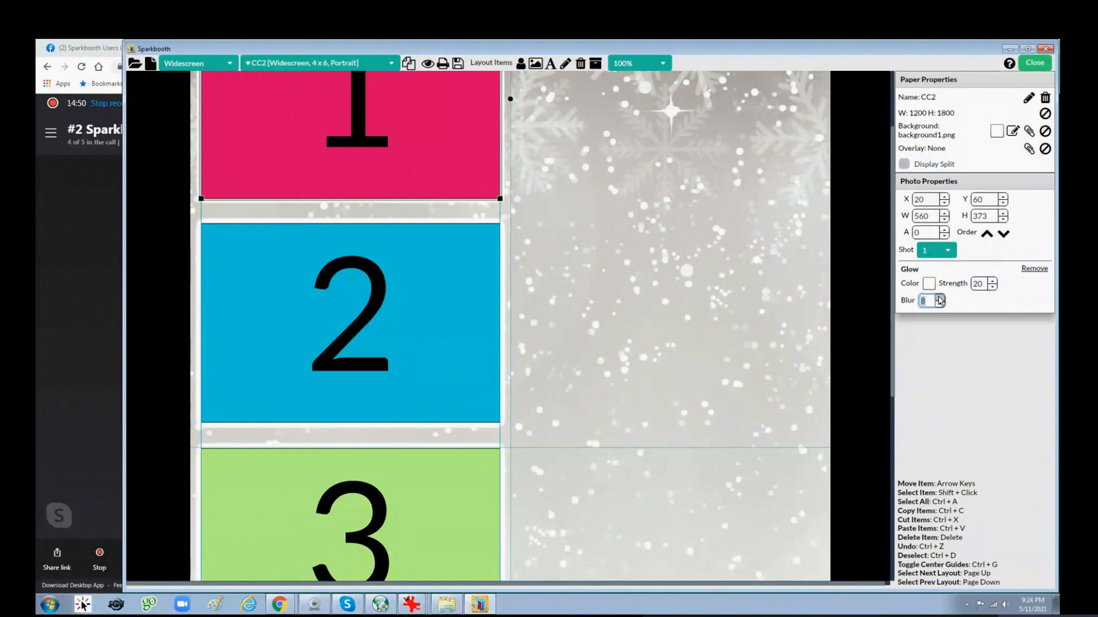
Step: Insert beautiful-red-rose-facebook-cover.png from the Backgrounds Graphics-Images folder and place it below the couple's names at about X 47, Y 1440
left_click(636, 64)
left_click(631, 89)
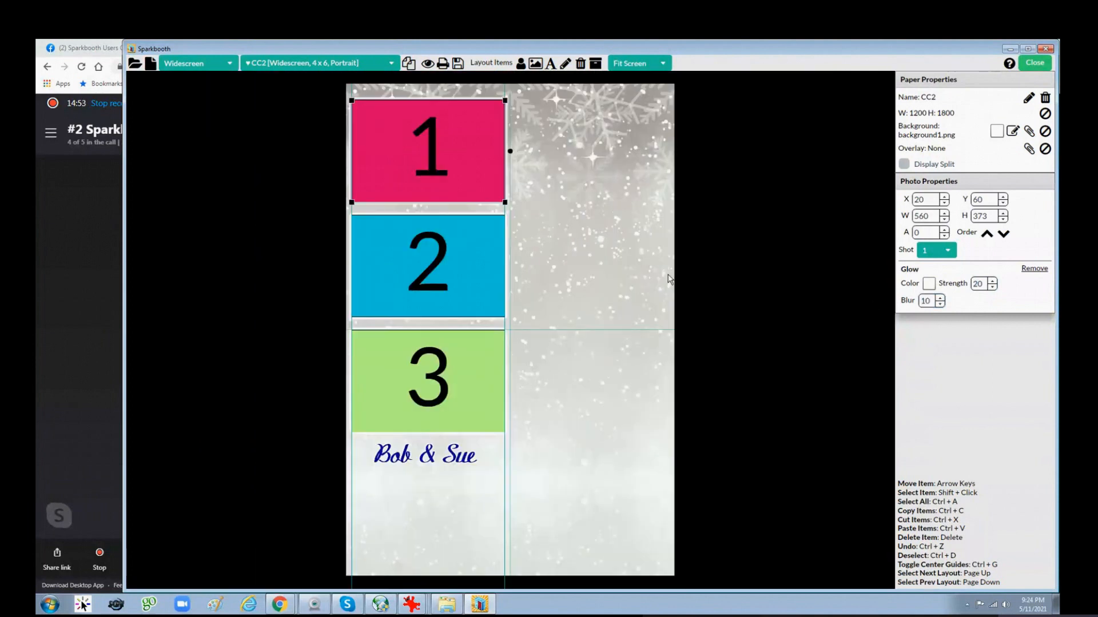
left_click(619, 464)
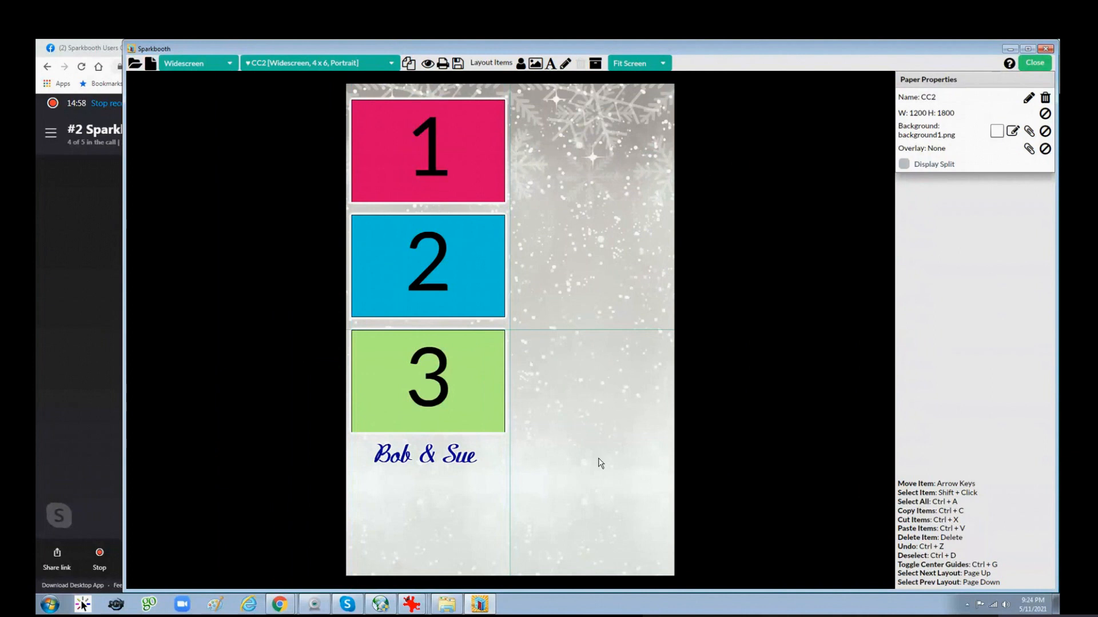
left_click(536, 64)
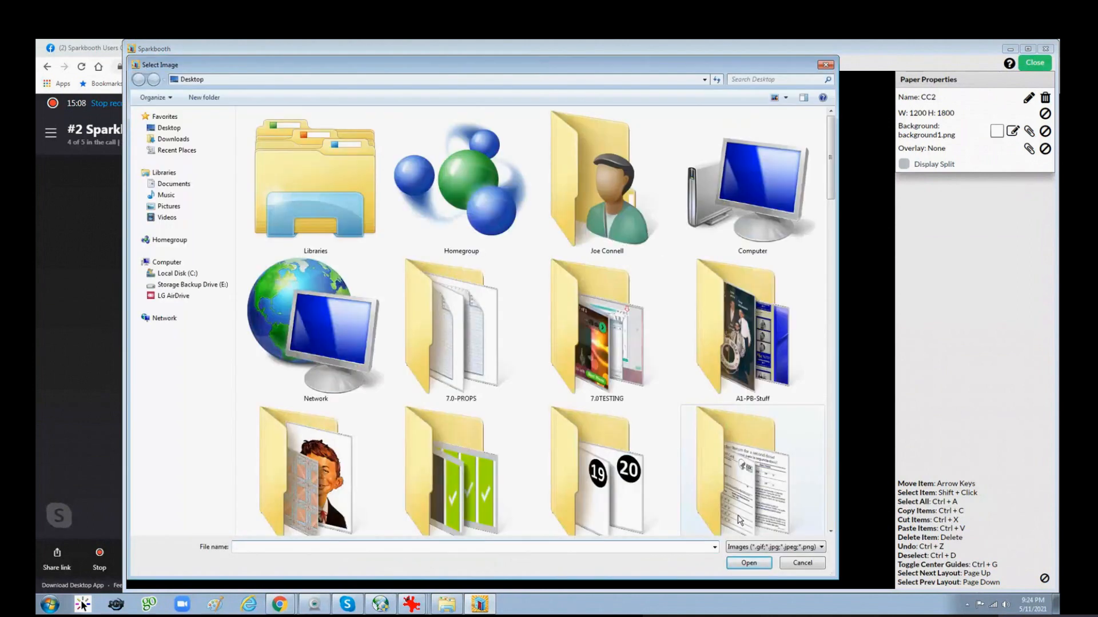
double_click(302, 445)
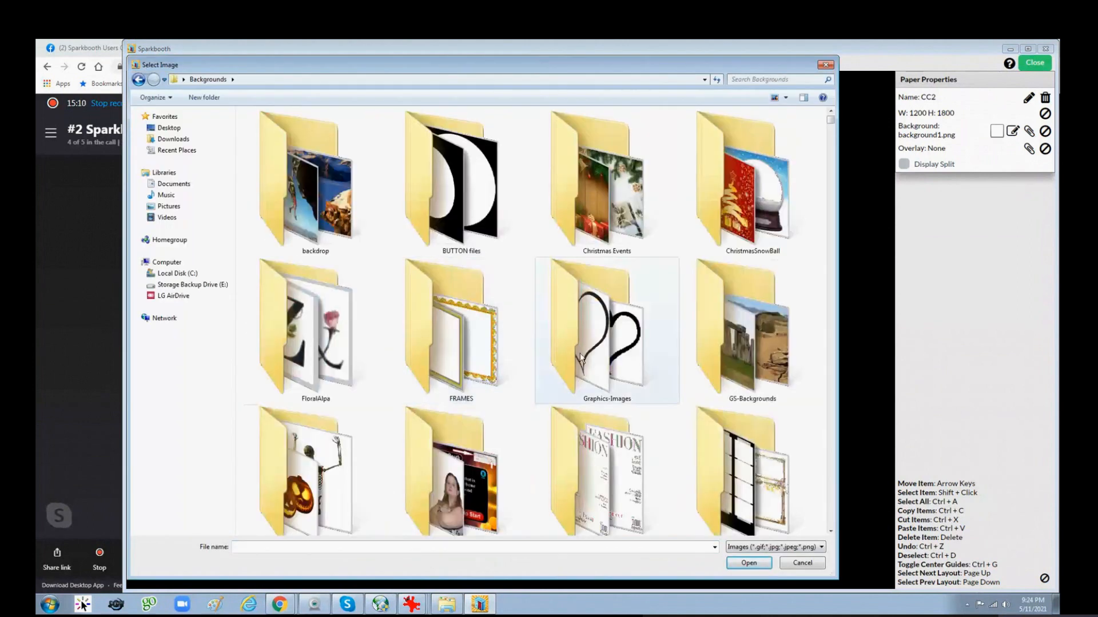
double_click(612, 364)
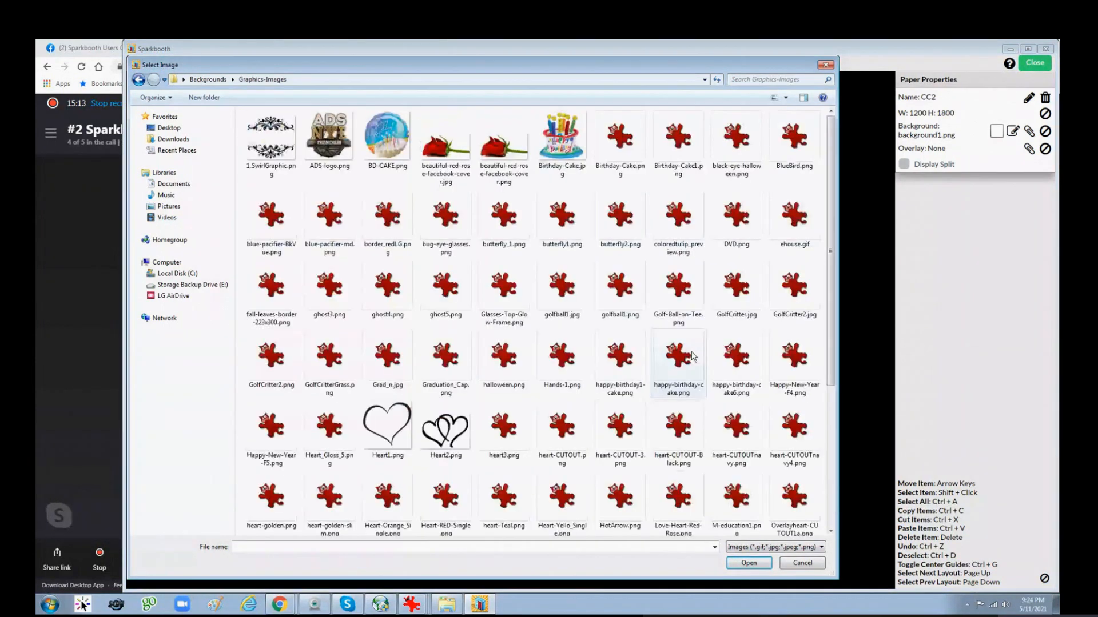
left_click(500, 160)
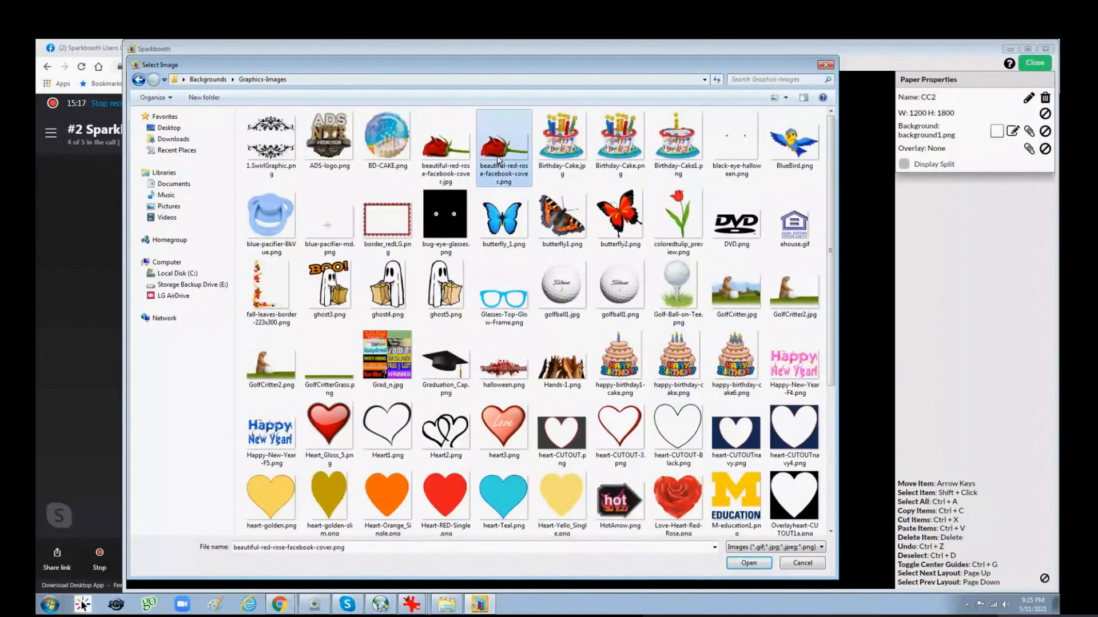
left_click(749, 563)
left_click_drag(416, 160, 423, 543)
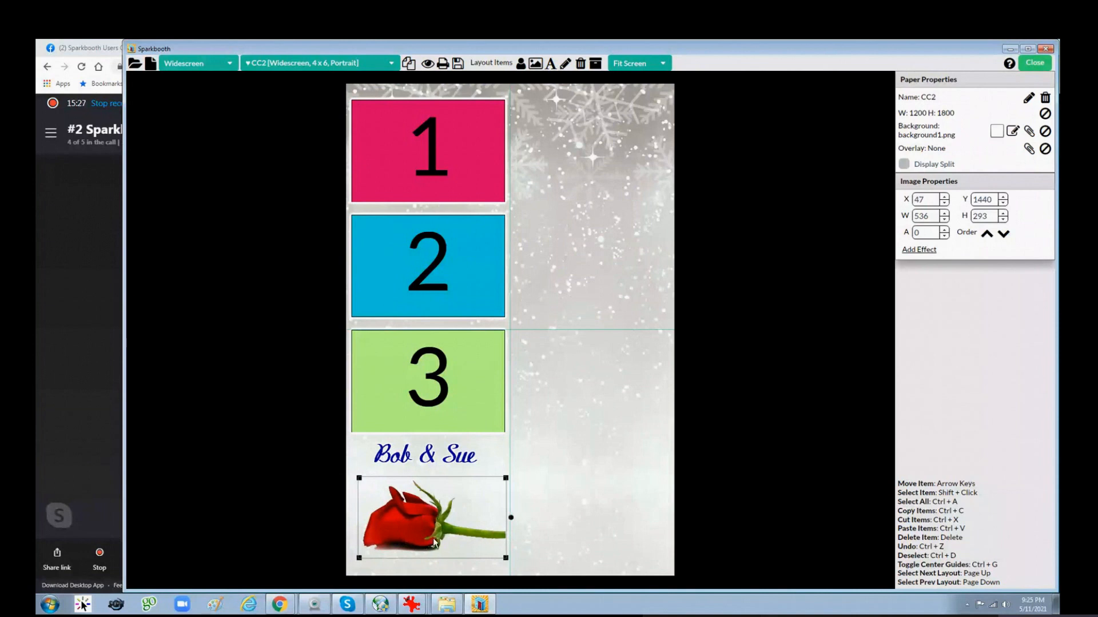
Step: Rotate the rose graphic to about -5 and the couple's names text to about -2
left_click(426, 383)
left_click(422, 466)
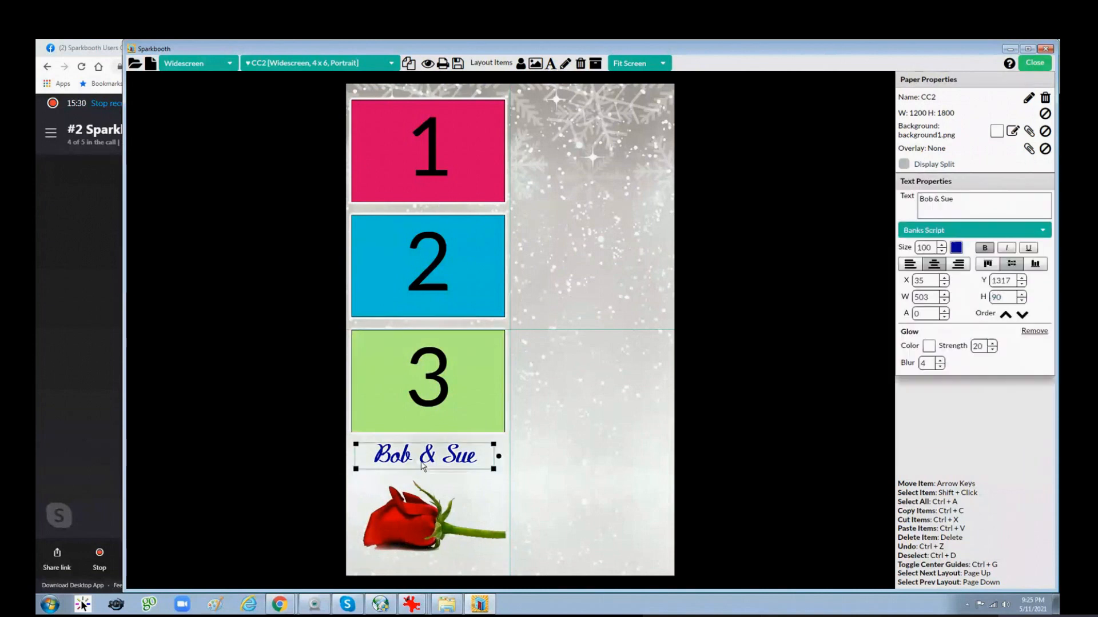
left_click(412, 538)
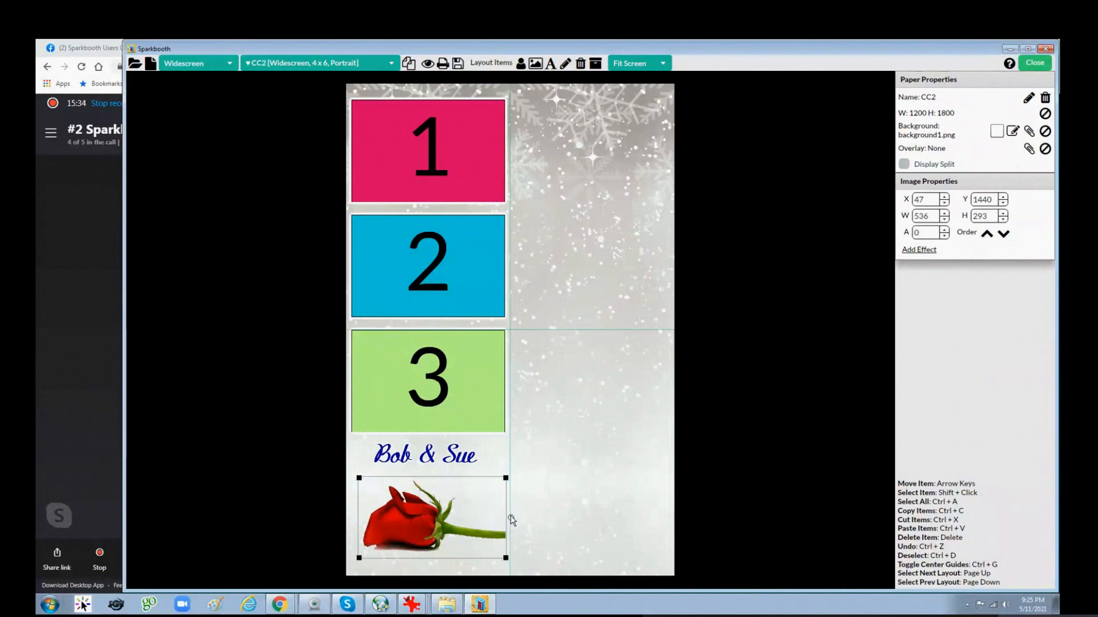
left_click_drag(510, 520, 547, 514)
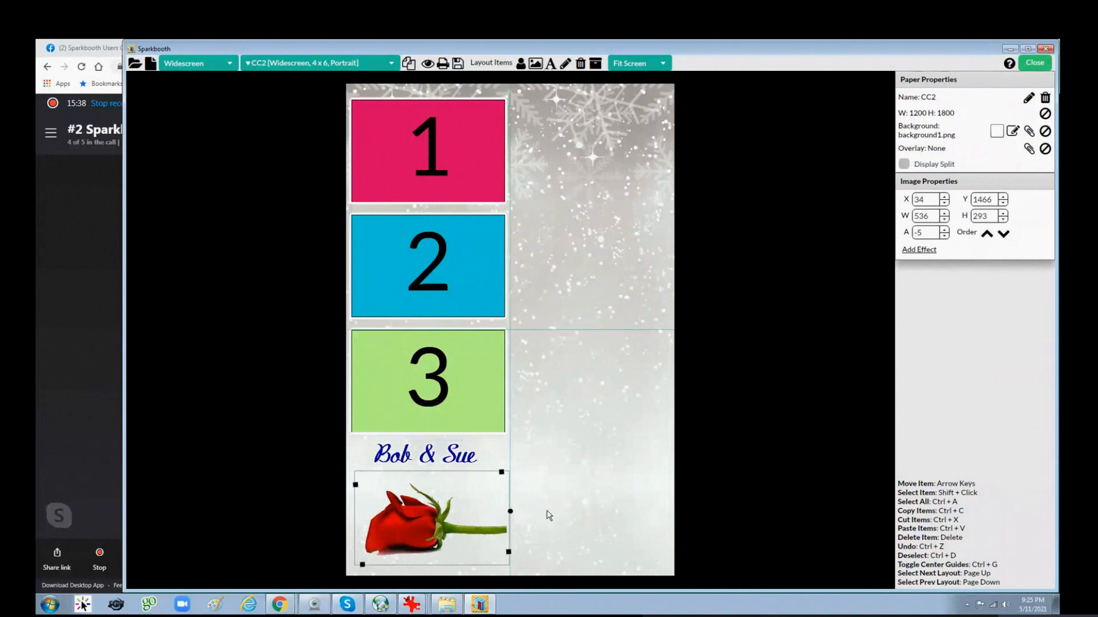
left_click(490, 456)
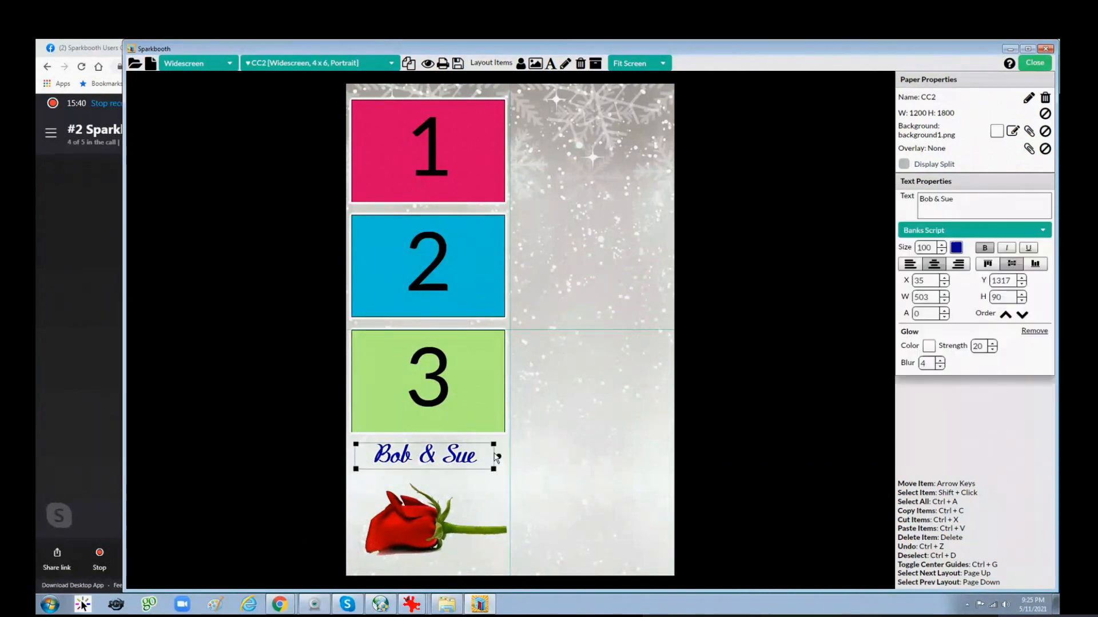
mouse_move(503, 459)
left_mouse_down()
mouse_move(503, 388)
mouse_move(511, 476)
mouse_move(518, 456)
left_mouse_up()
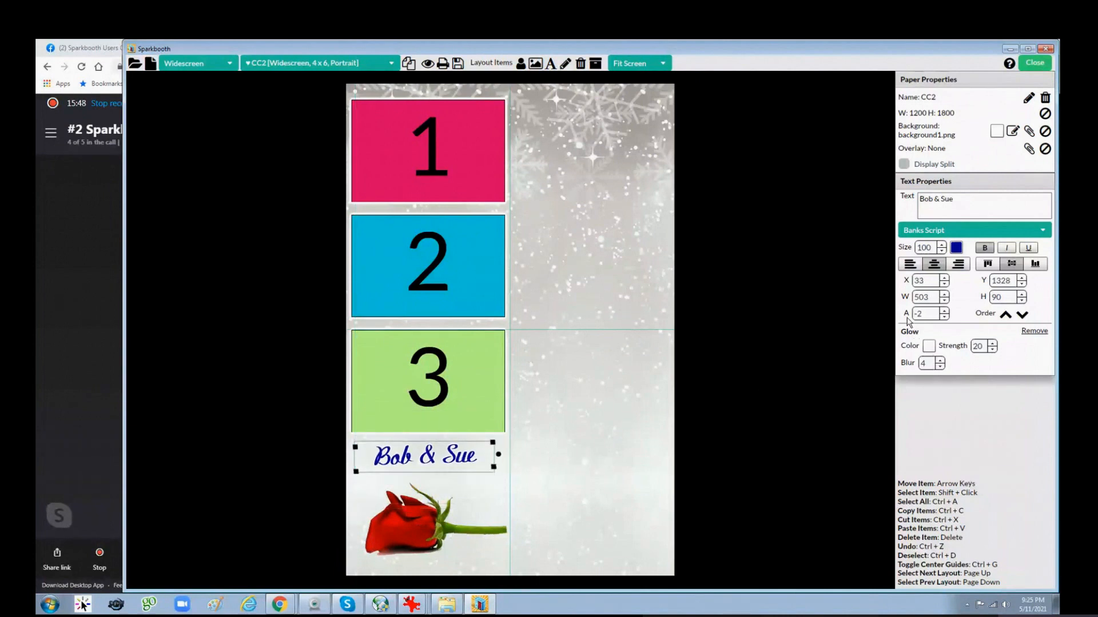
Step: Set the rotation angle of both the couple's names text and the rose graphic to 0
left_click(944, 311)
left_click(944, 310)
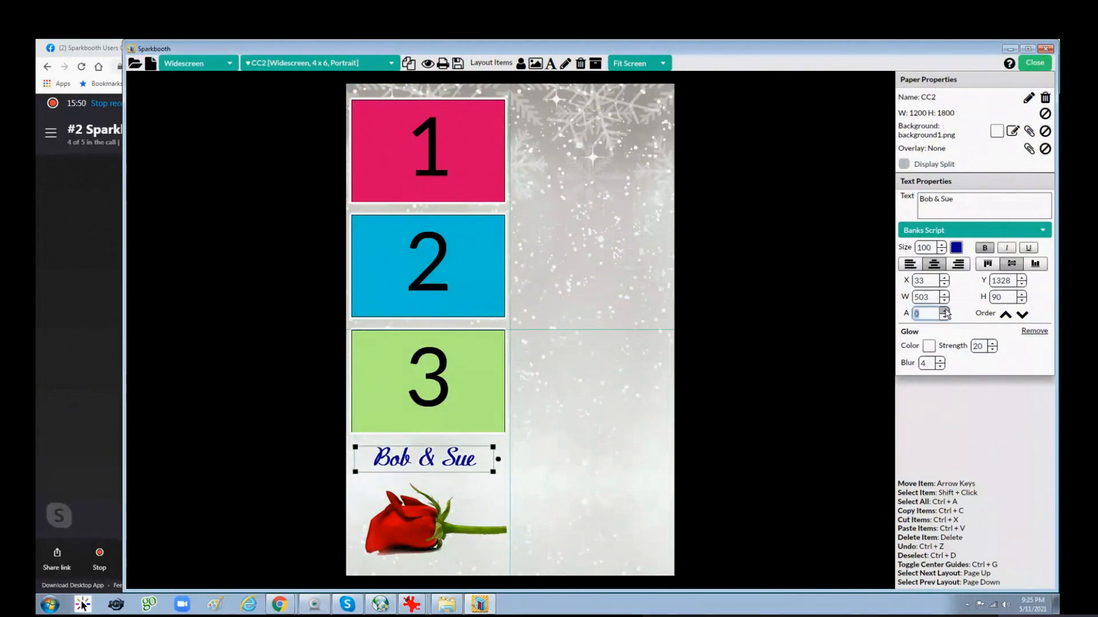
left_click(430, 525)
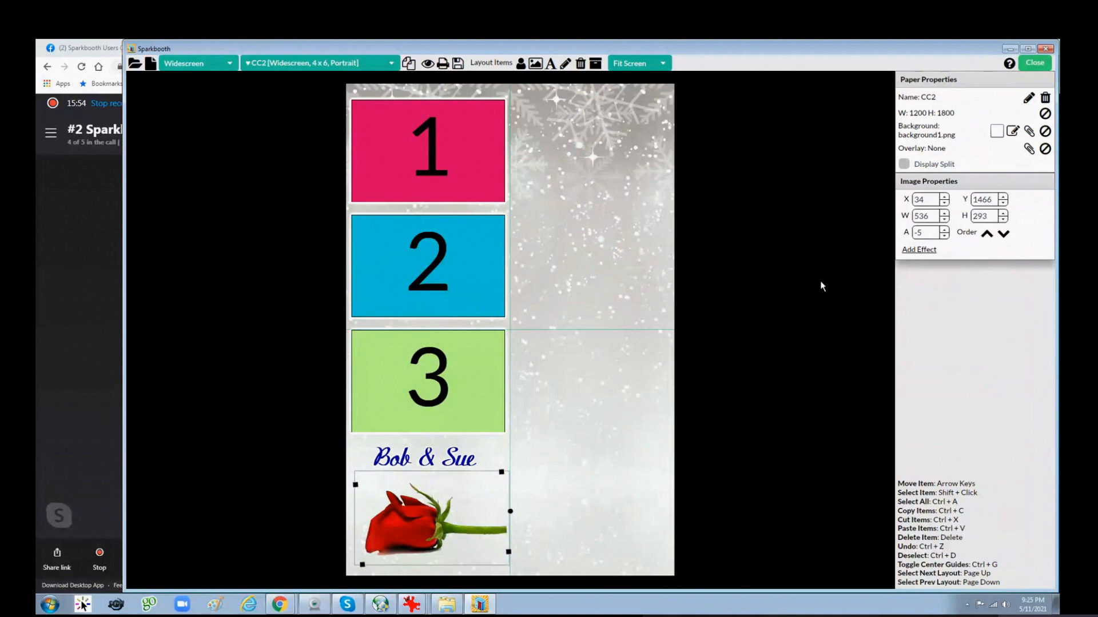
left_click(944, 235)
left_click(944, 234)
left_click(944, 235)
left_click(944, 234)
left_click(944, 234)
left_click(944, 234)
left_click(944, 234)
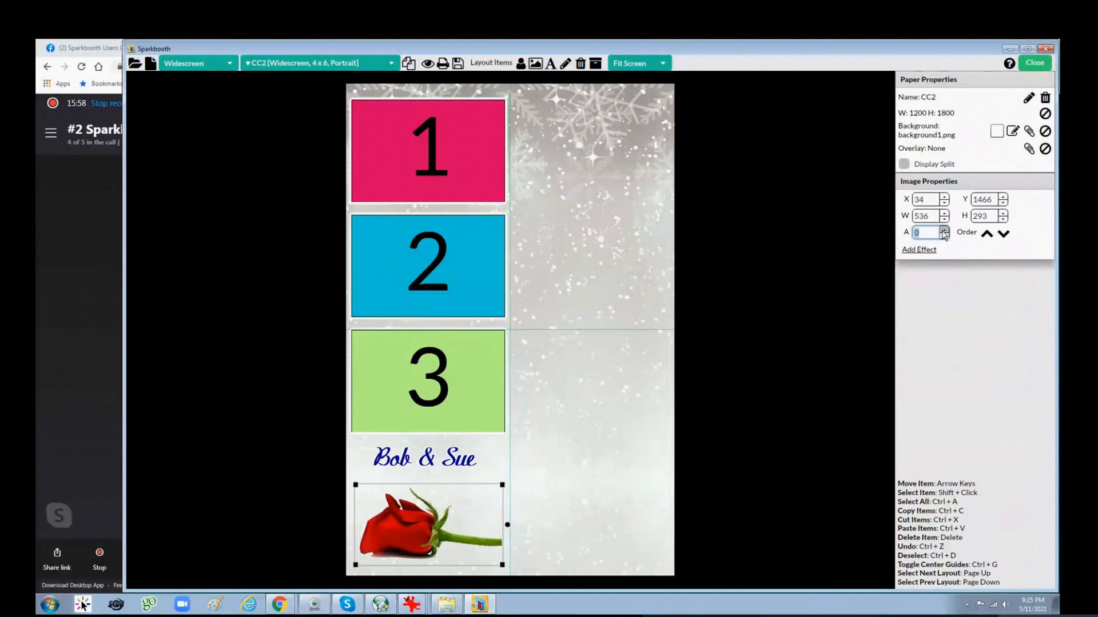
Step: Try rotating photo 3 to about 5 and moving it to about X 853, Y 484, and undo both changes
left_click(437, 397)
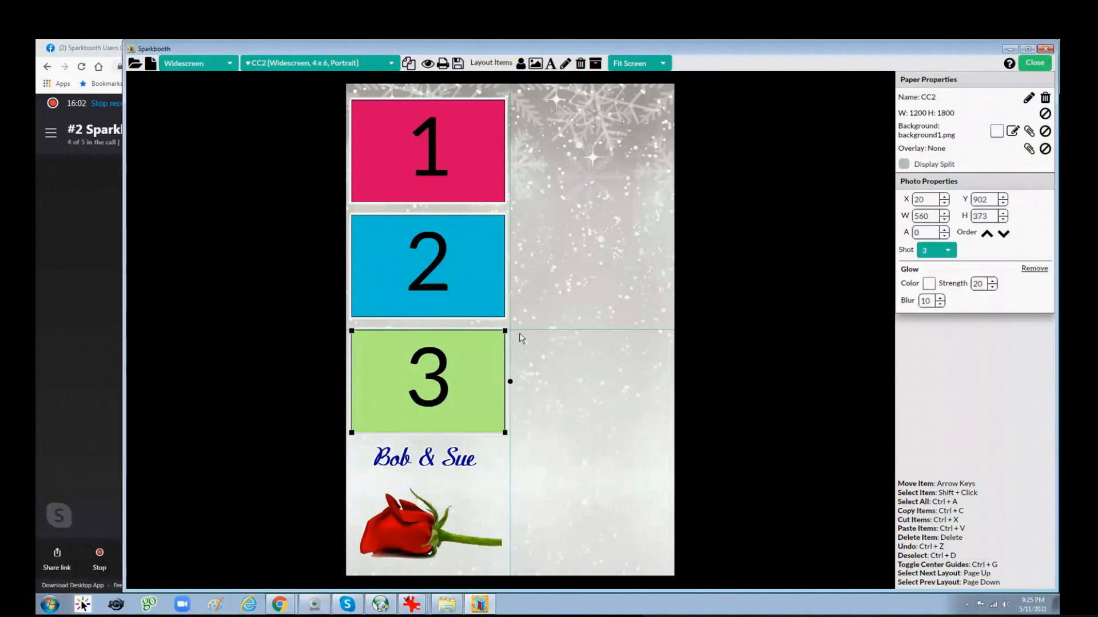
left_click(520, 317)
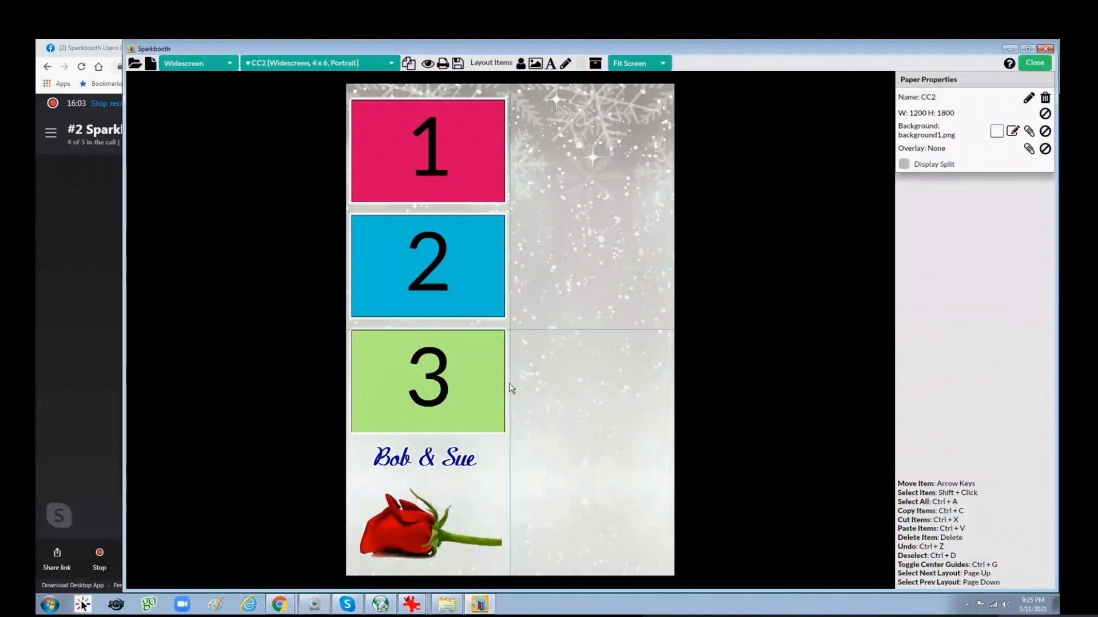
mouse_move(510, 389)
left_mouse_down()
mouse_move(441, 311)
mouse_move(510, 362)
mouse_move(515, 391)
left_mouse_up()
left_click_drag(411, 375, 414, 374)
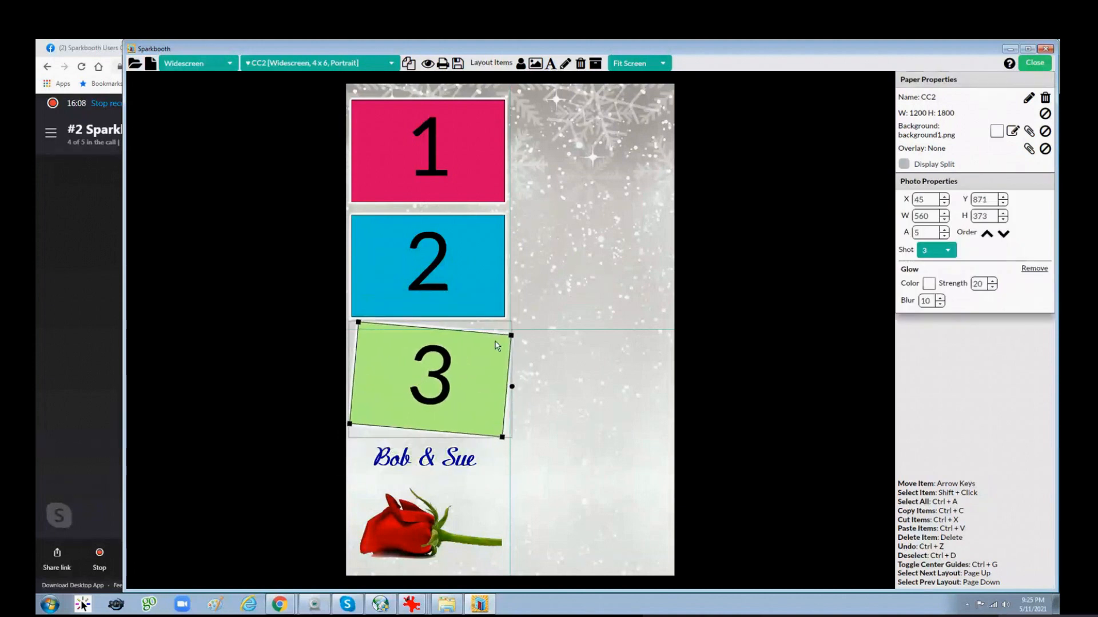
left_click_drag(497, 345, 633, 280)
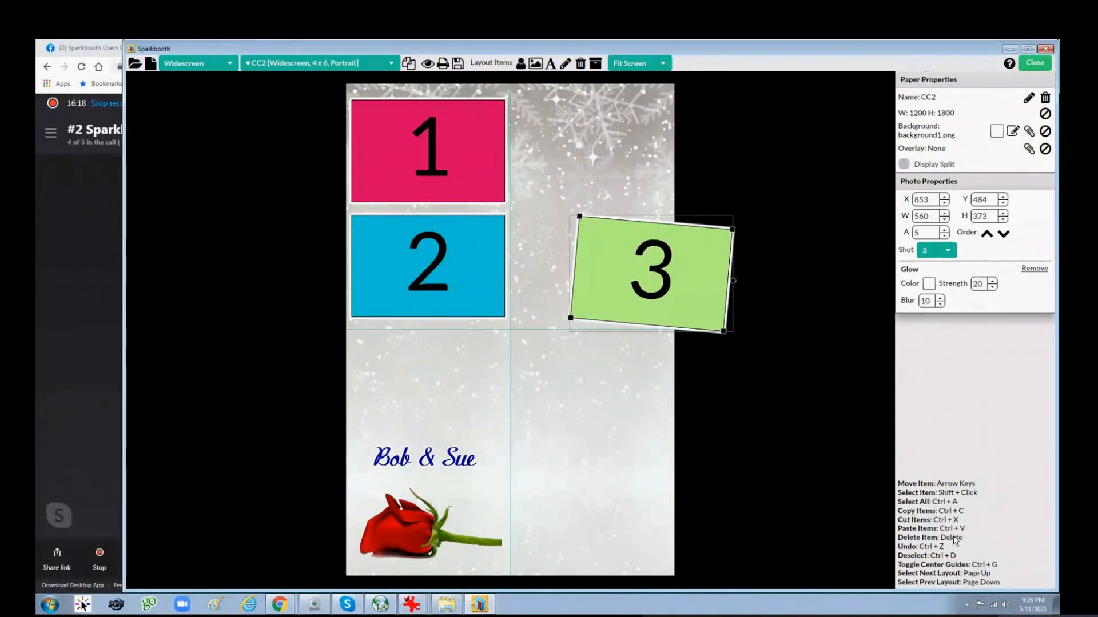
key("ctrl+z")
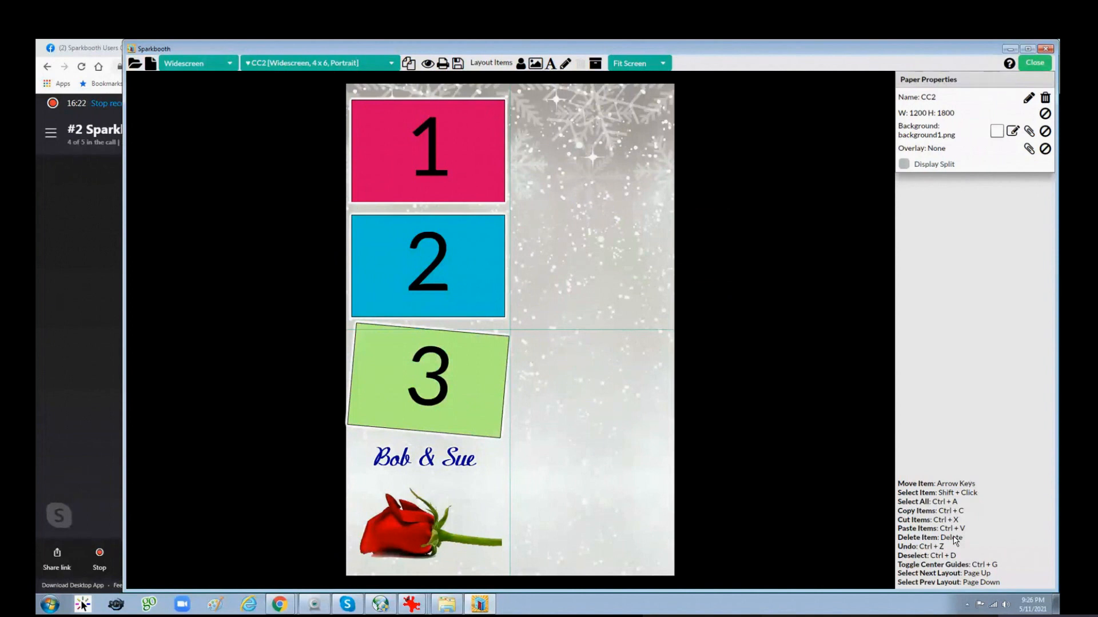
key("ctrl+z")
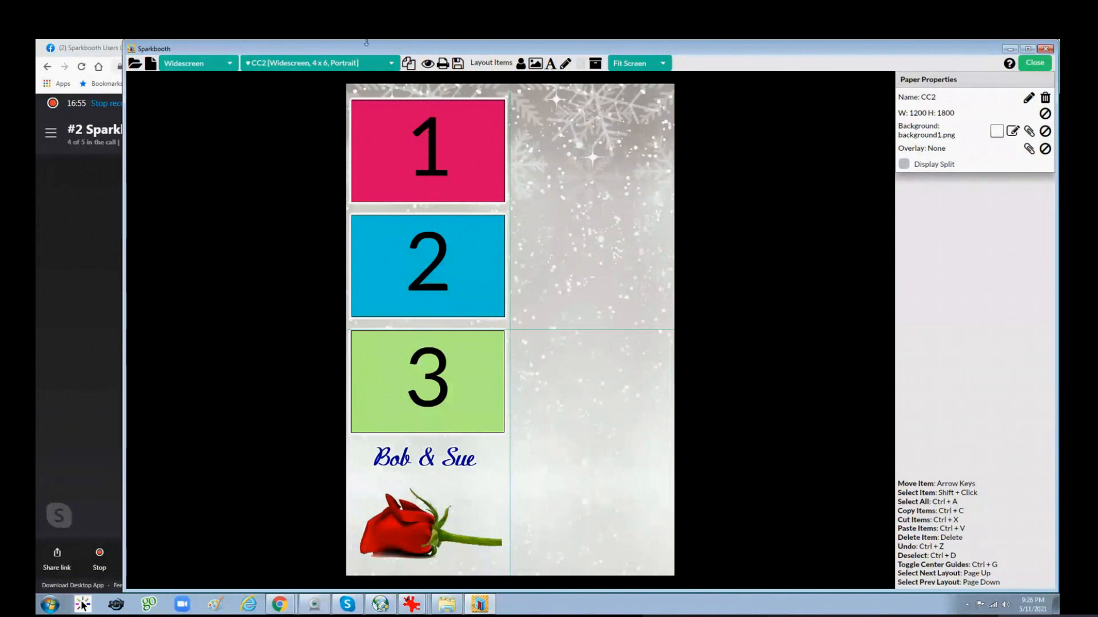
Step: Preview the layout with sample photos and close the preview
left_click(427, 64)
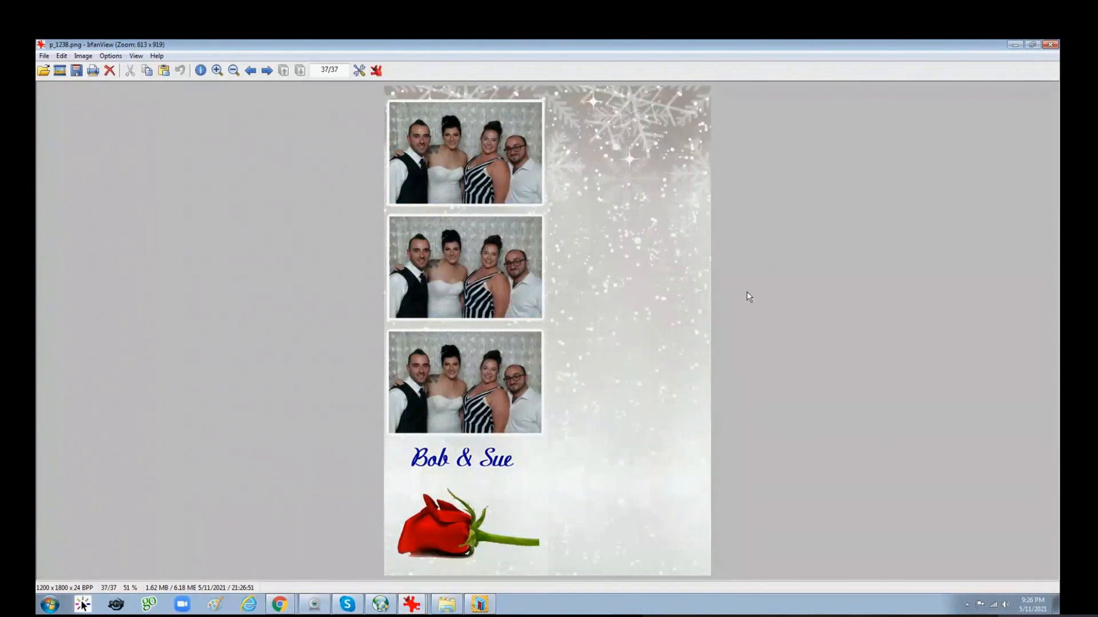
left_click(1052, 44)
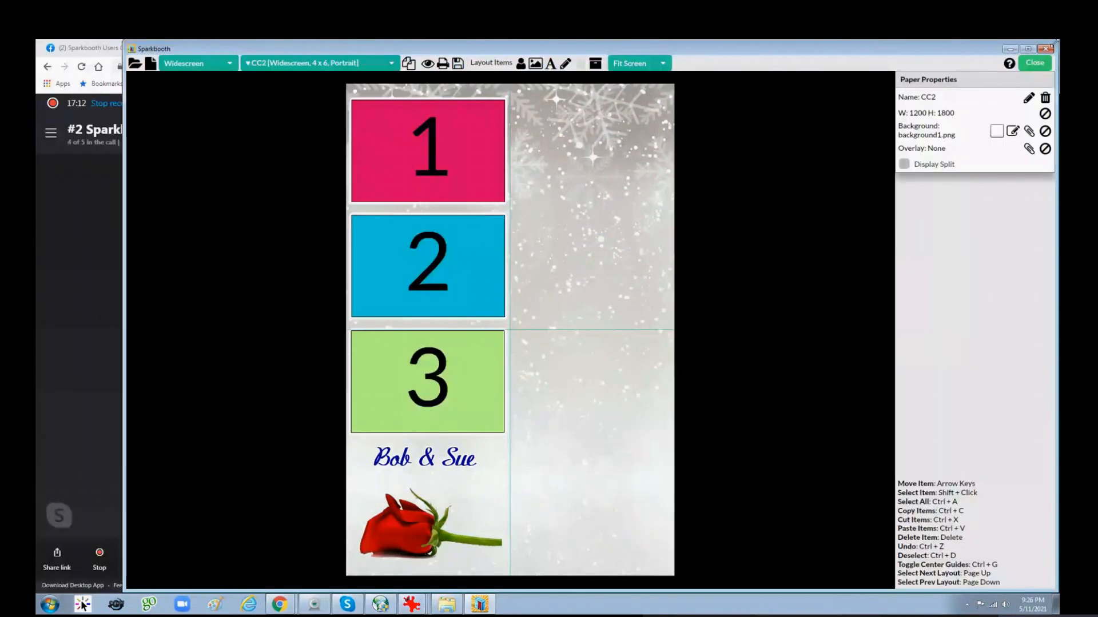
Step: Turn on Display Split and preview the layout again without renaming the preview file, closing it when done
left_click(904, 164)
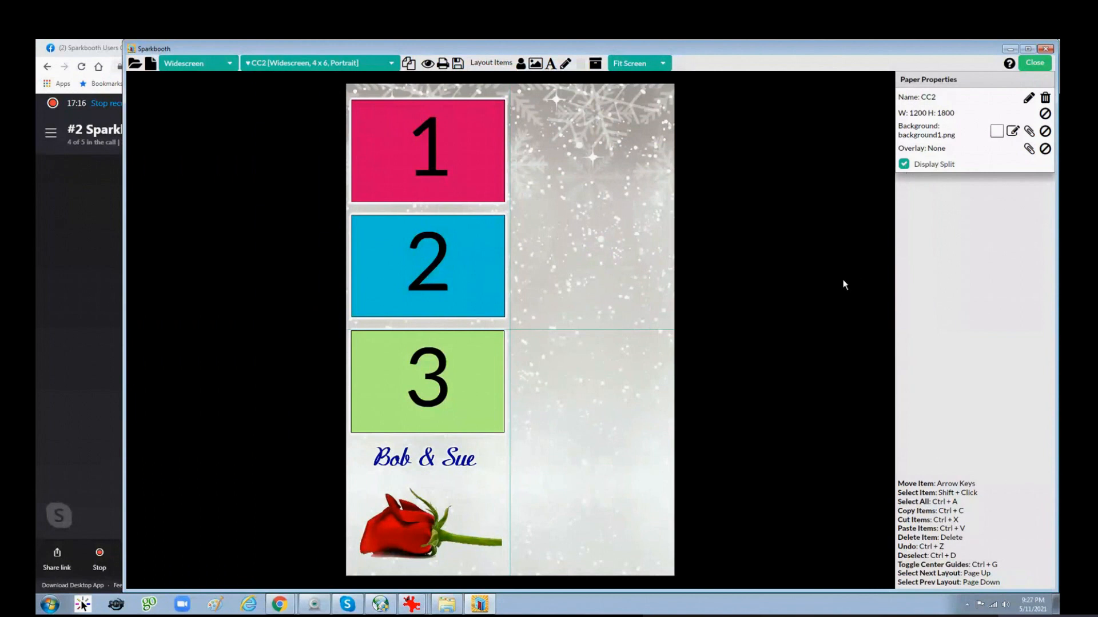
left_click(428, 67)
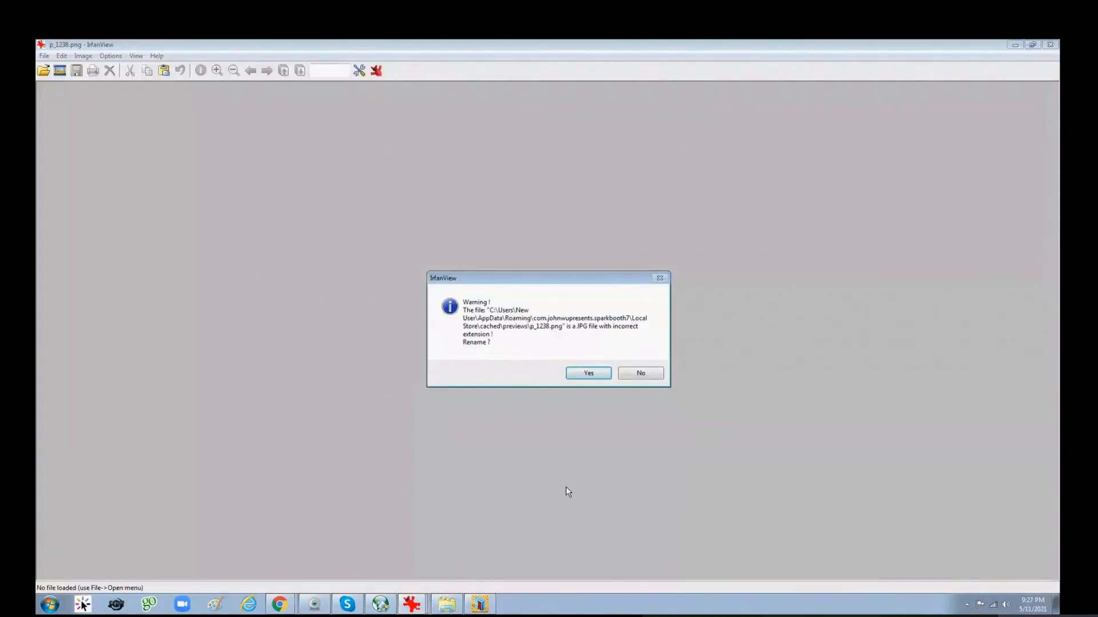
left_click(641, 375)
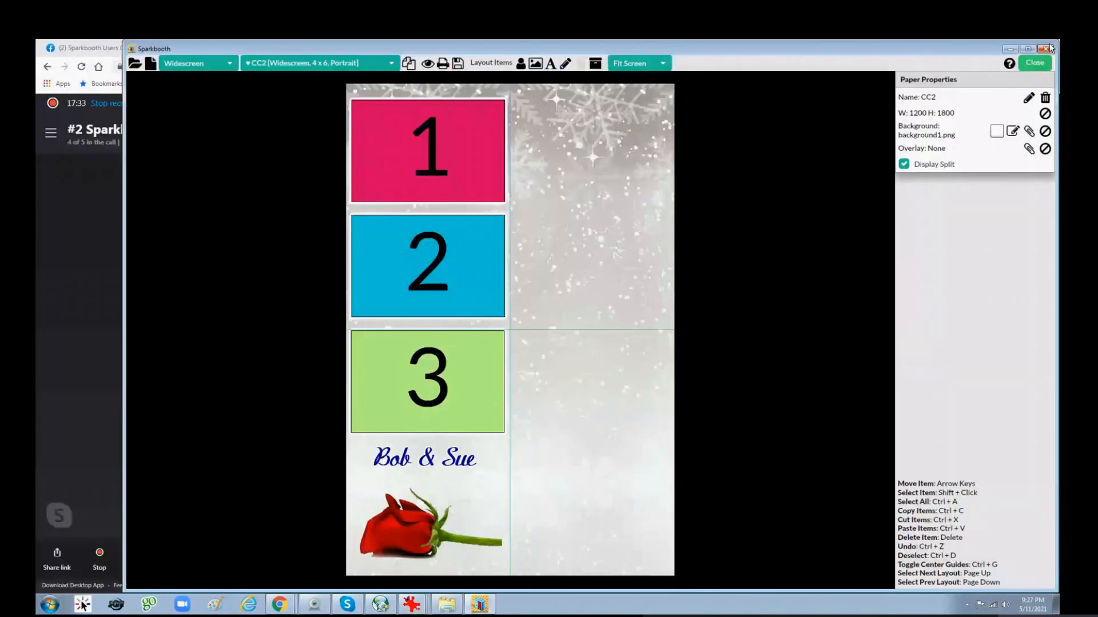
left_click(1051, 45)
Step: Copy all the layout items and paste the duplicates over the originals
key("ctrl+a")
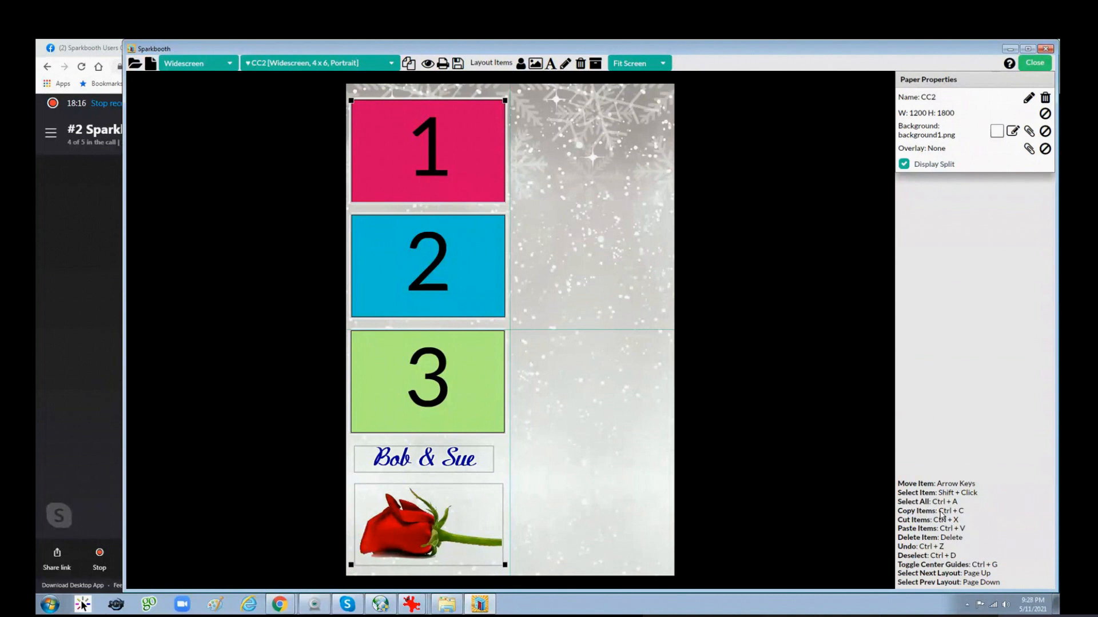
key("ctrl+v")
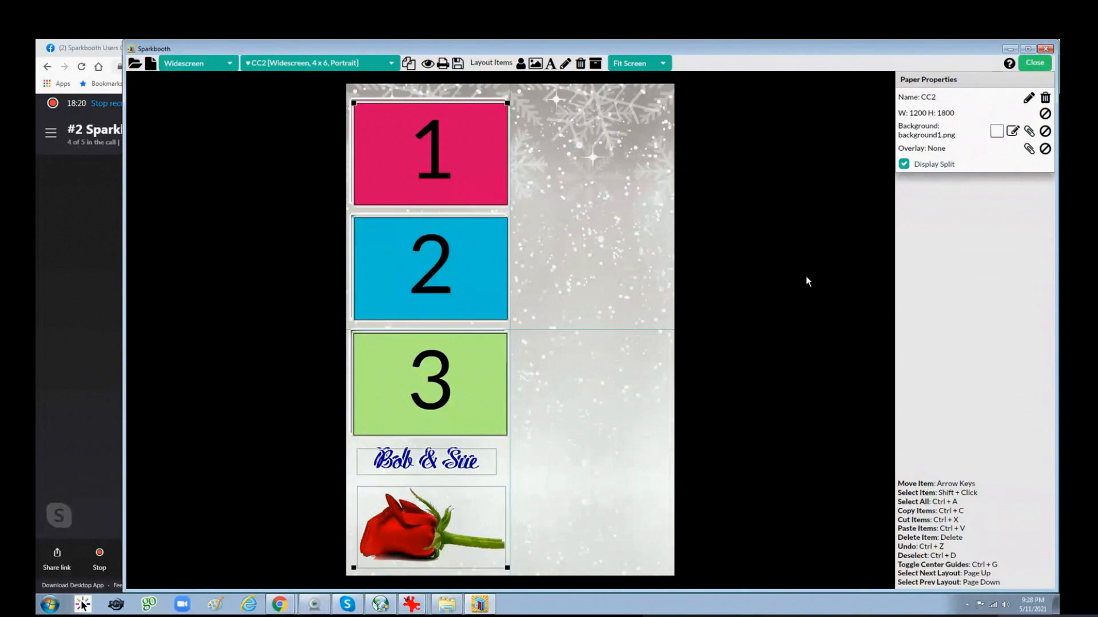
left_click(641, 66)
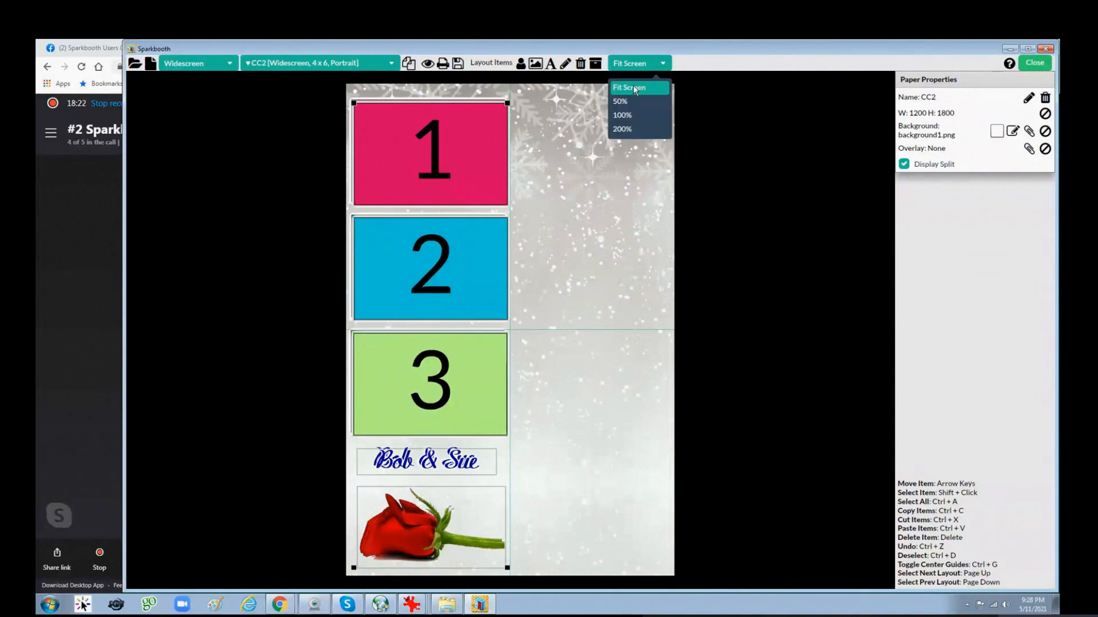
left_click(625, 122)
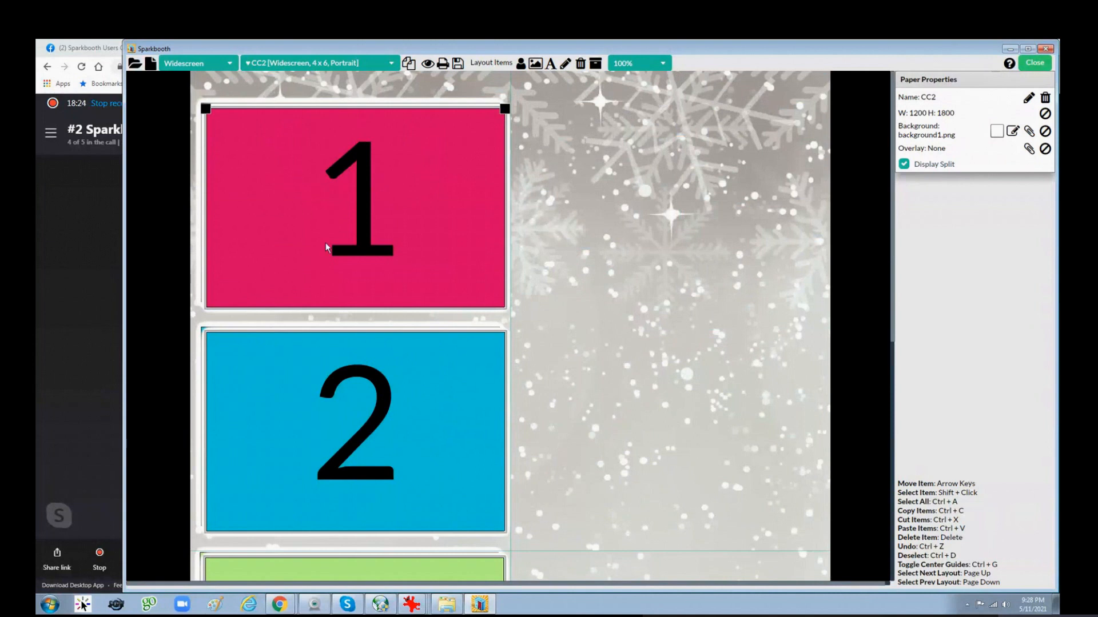
left_click_drag(890, 236, 878, 436)
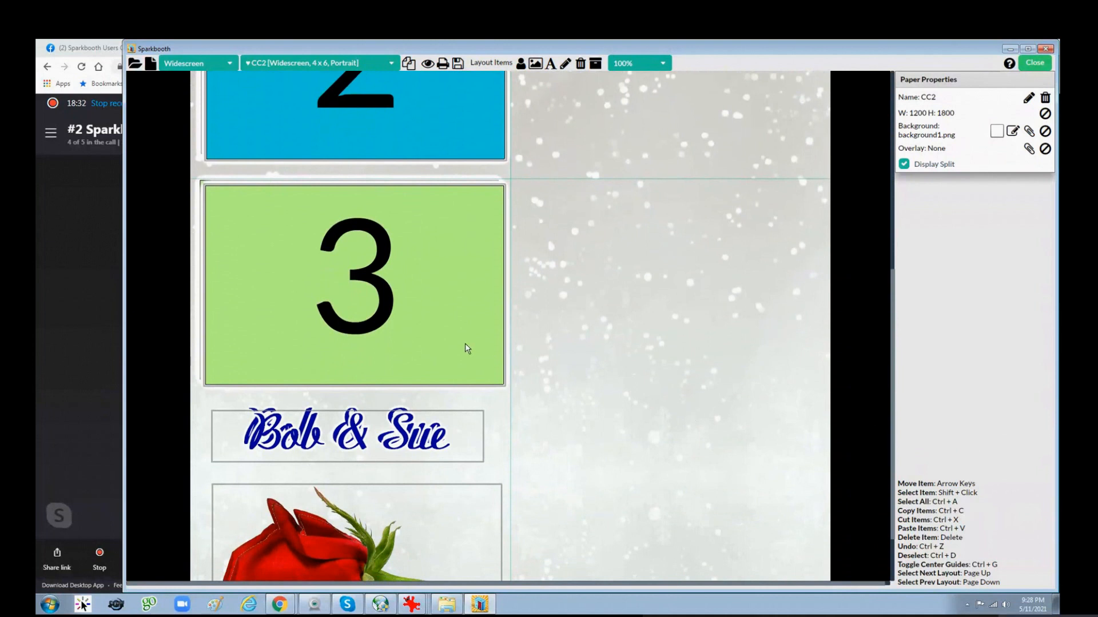
left_click(627, 63)
left_click(630, 88)
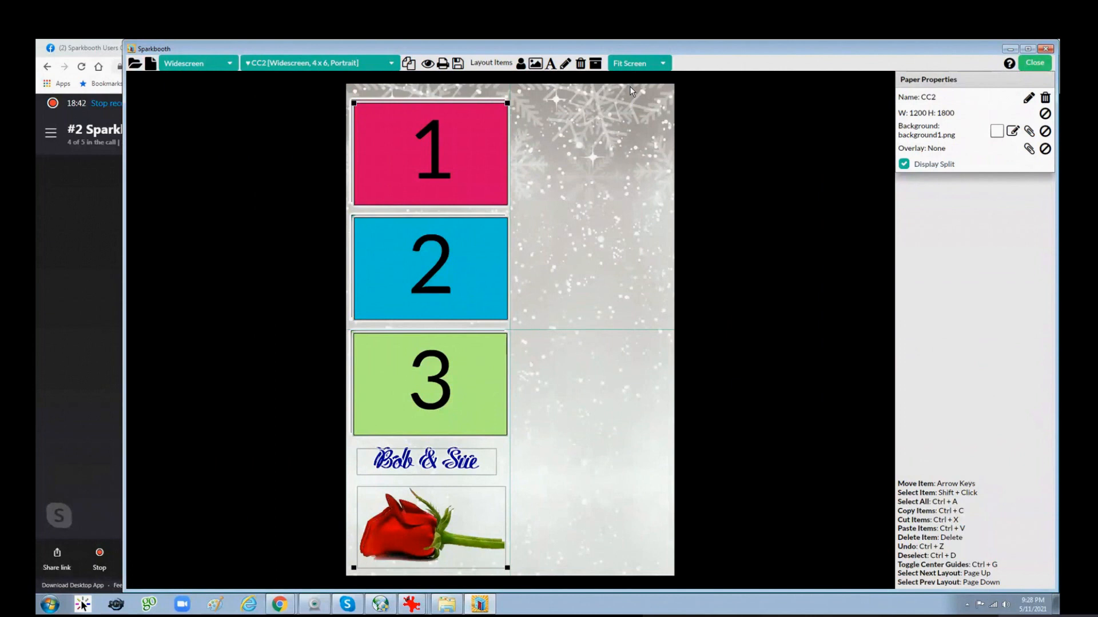
Step: Line the pasted items up with the originals, shift them 600 pixels right into the empty second column, and deselect them
key("Left")
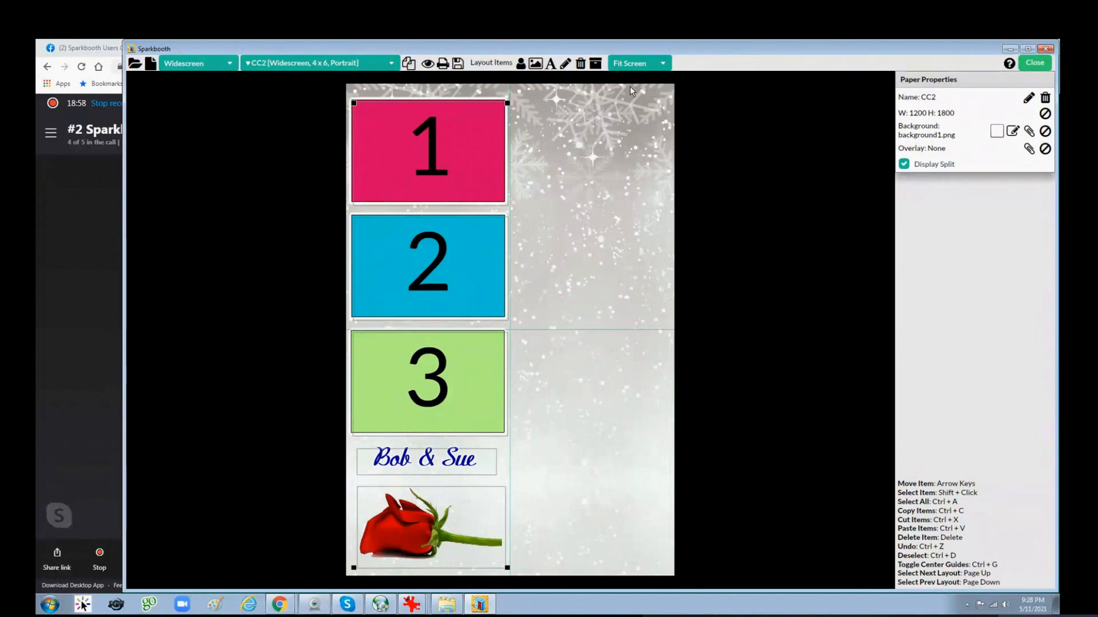
key("Right")
key("Right")
key("Right")
key("Right")
key("Right")
key("Right")
key("Right")
key("Right")
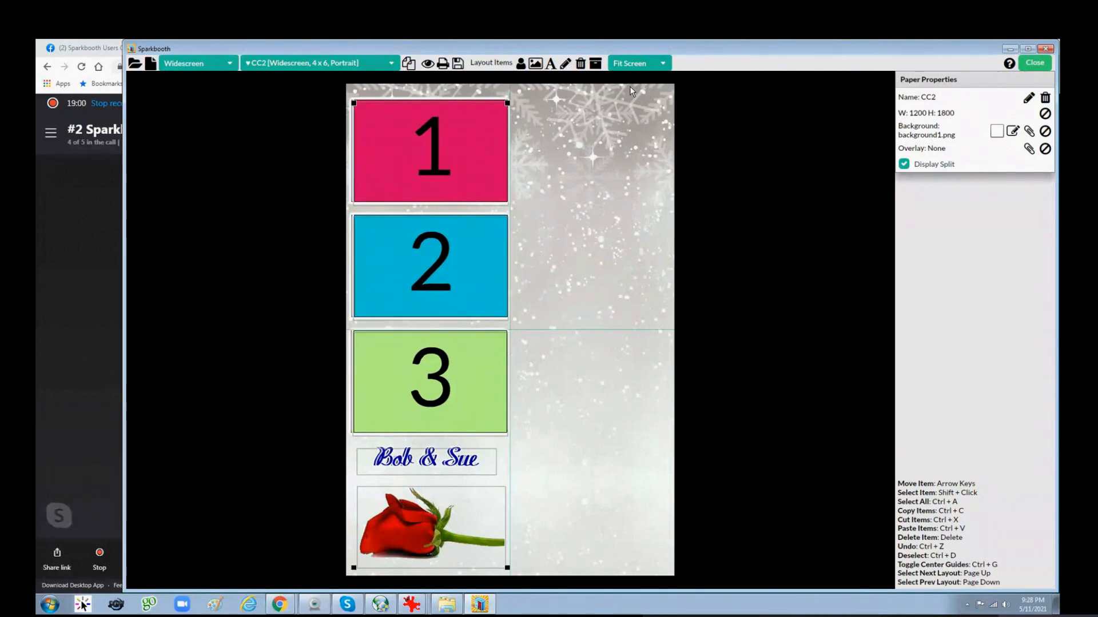
key("Right")
key("Right")
key("Right")
key("Right")
key("Right")
key("Right")
key("Right")
key("Right")
key("Right")
key("Right")
key("Right")
key("Right")
key("Right")
key("Right")
key("Right")
key("Right")
key("Right")
key("Right")
key("Right")
key("Right")
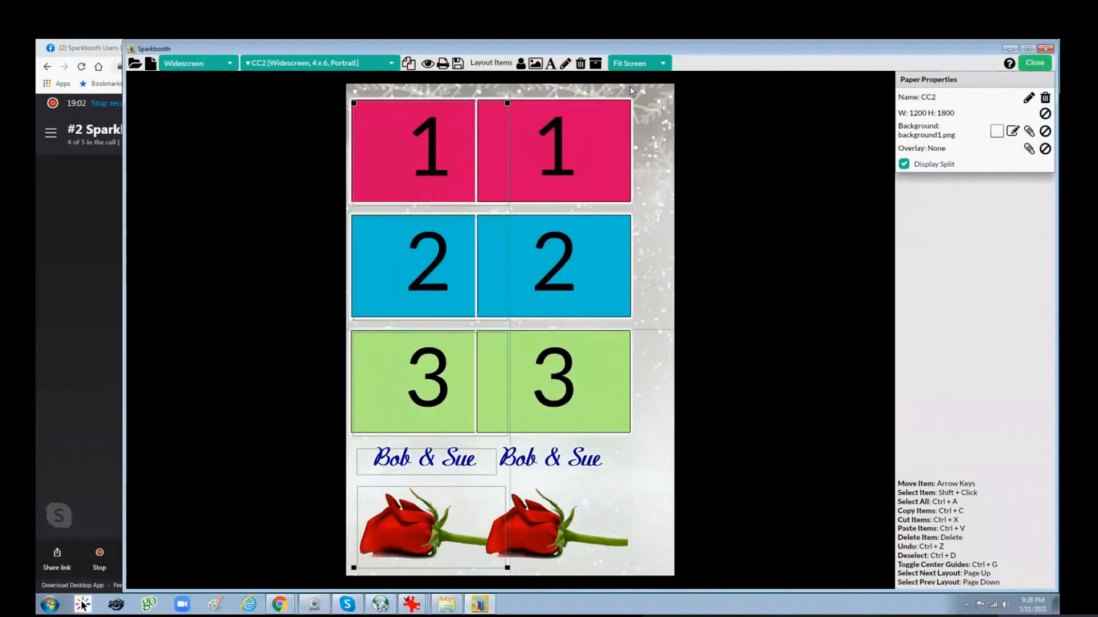
key("Right")
key("Right")
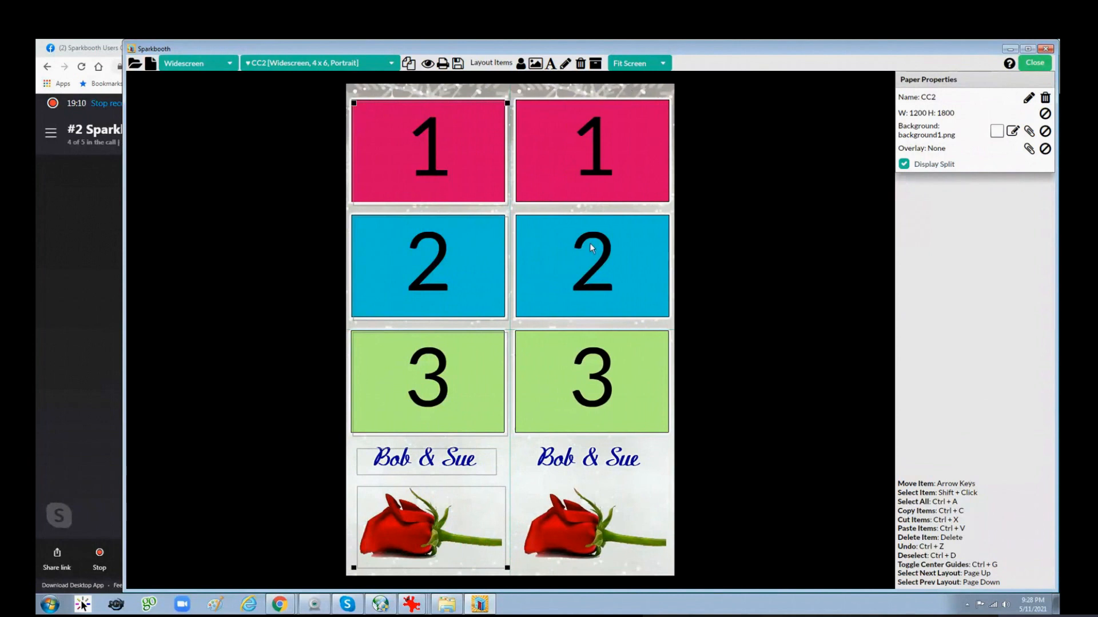
left_click(650, 481)
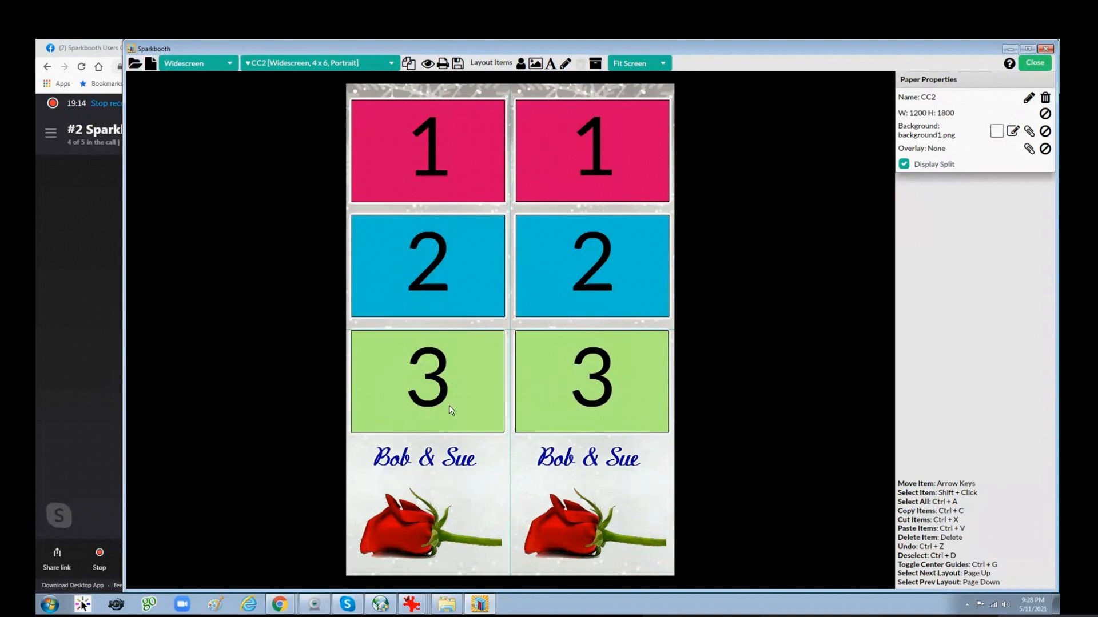
Step: Set the X position of the left column's photo 3 to 20 and compare it with photo 2 above
left_click(394, 393)
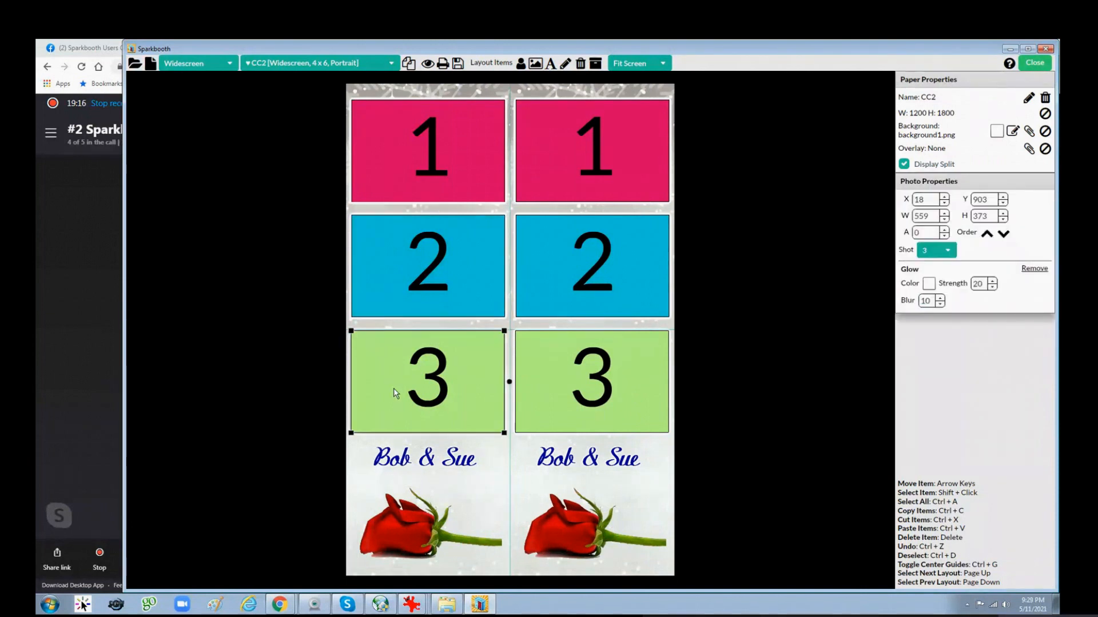
left_click(944, 196)
left_click(944, 196)
left_click(381, 273)
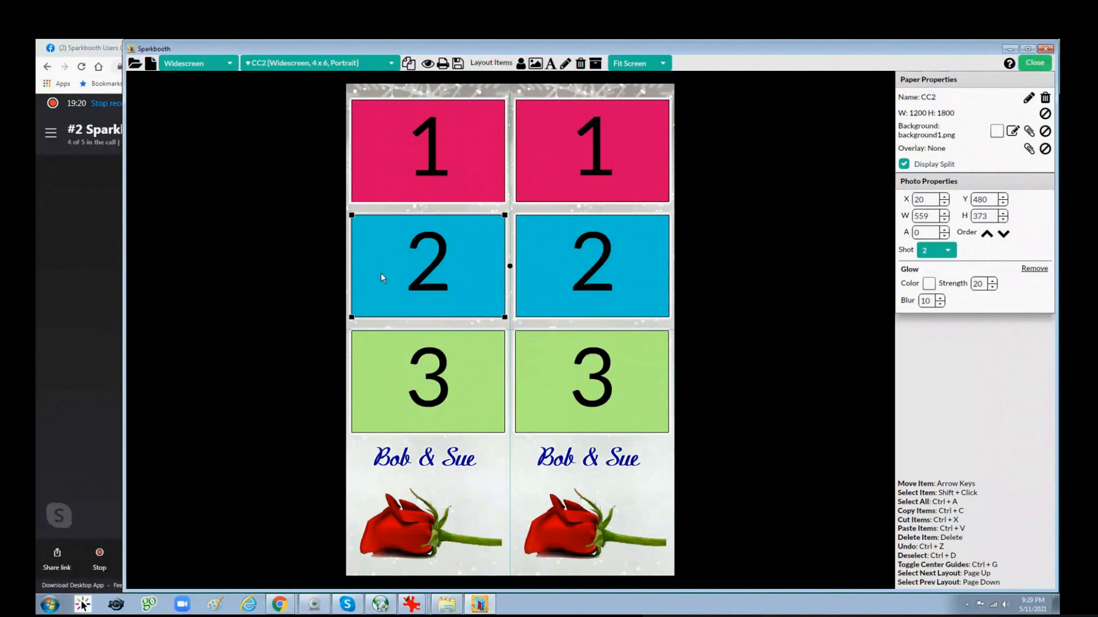
Step: Compare the right column's photos 2 and 3, and shift that column's photo 3 to X 619
left_click(563, 373)
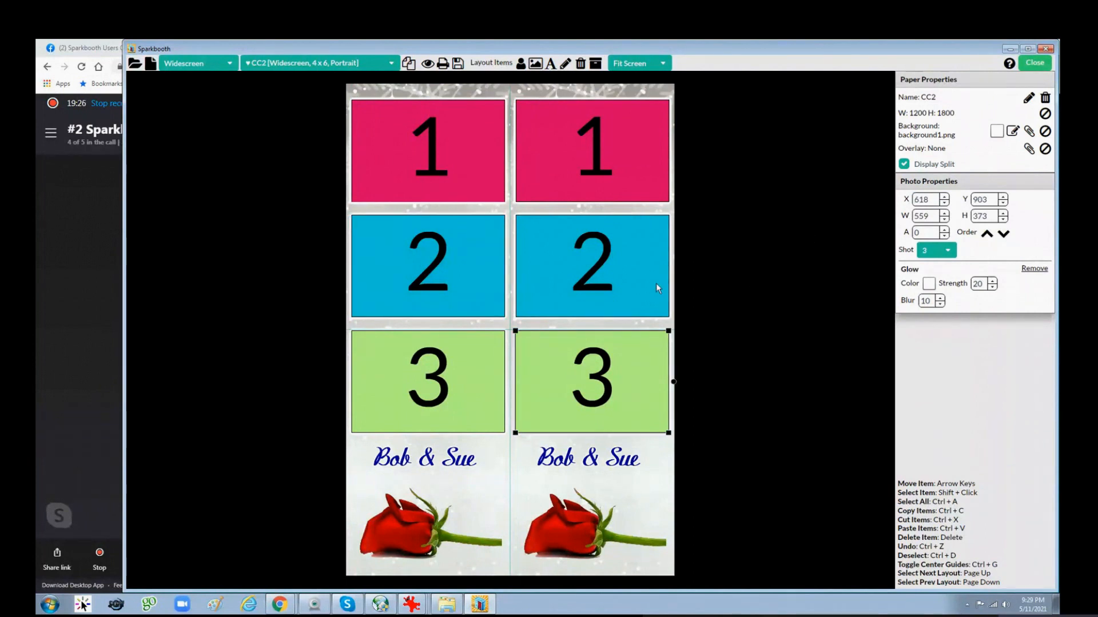
left_click(569, 284)
left_click(584, 367)
left_click(943, 197)
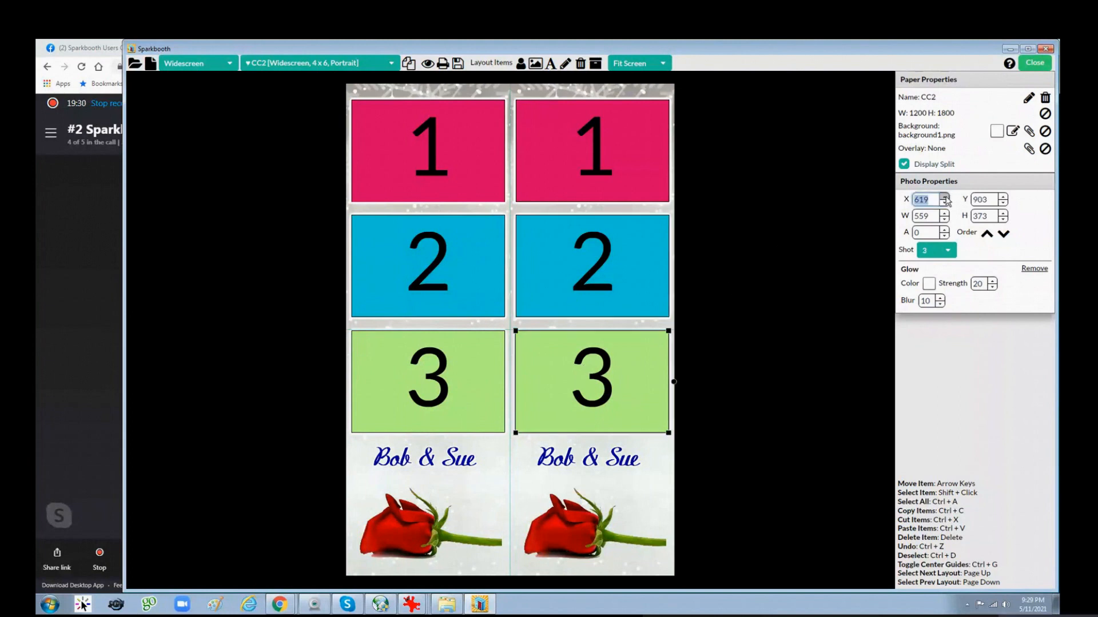
Step: Compare the positions of the names text in both columns and check the right column's rose
left_click(428, 464)
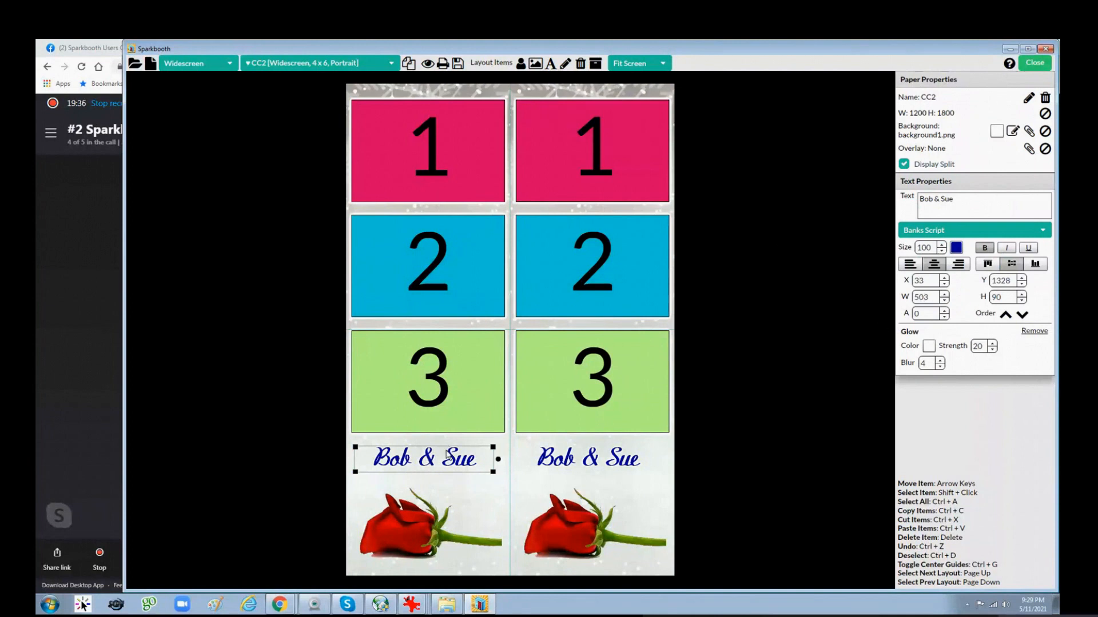
left_click(580, 463)
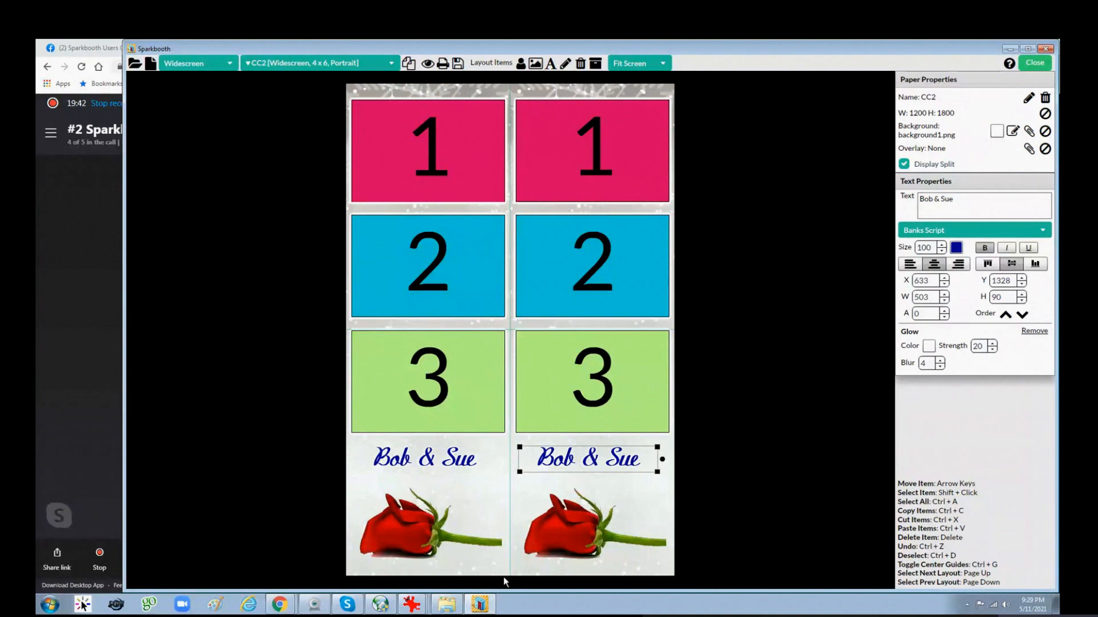
left_click(651, 521)
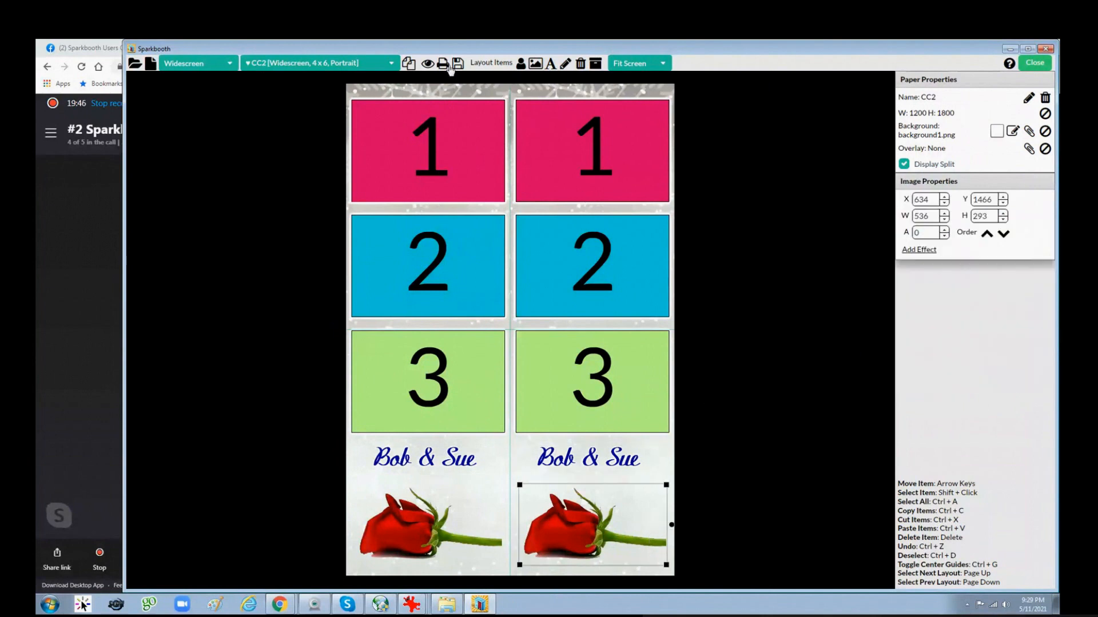
Step: Preview the CC2 layout with sample photos, keeping the preview file's name, and close the preview
left_click(427, 66)
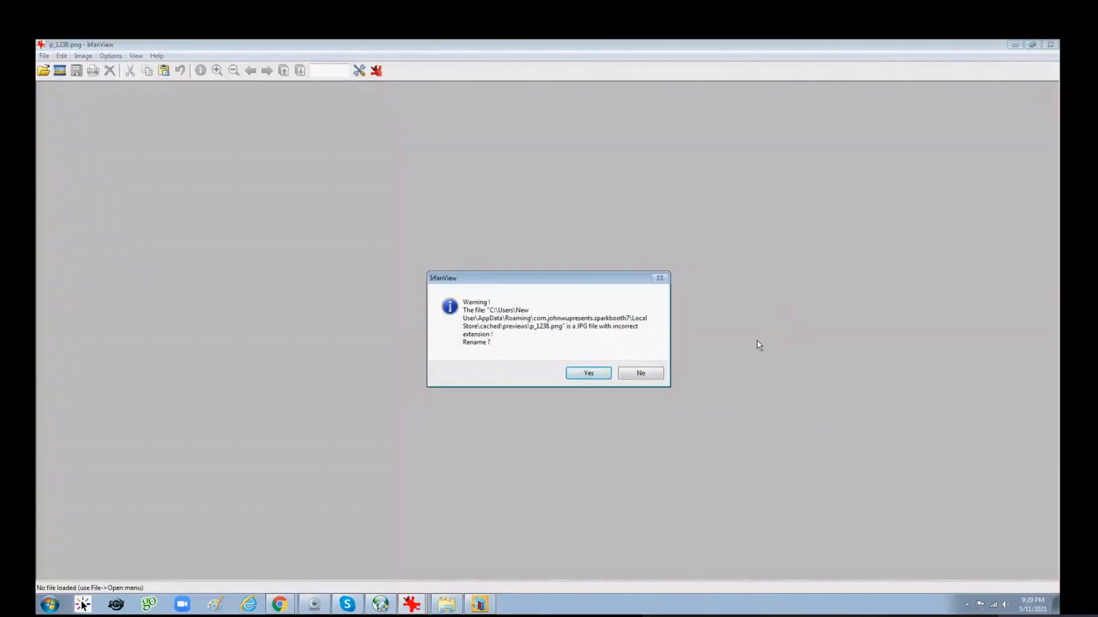
left_click(642, 373)
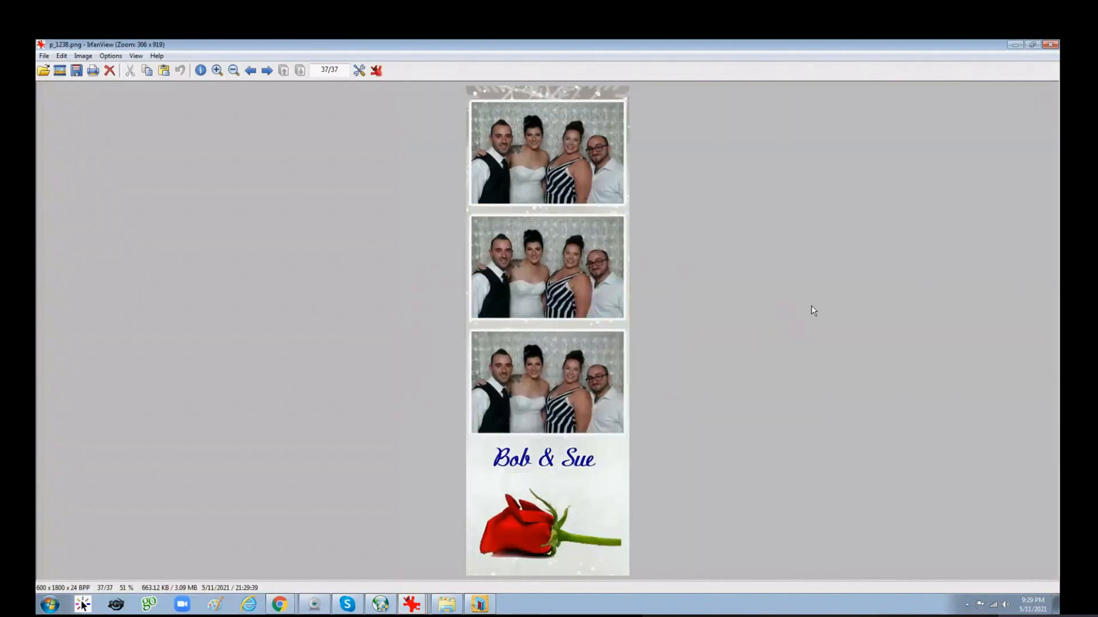
left_click(1050, 45)
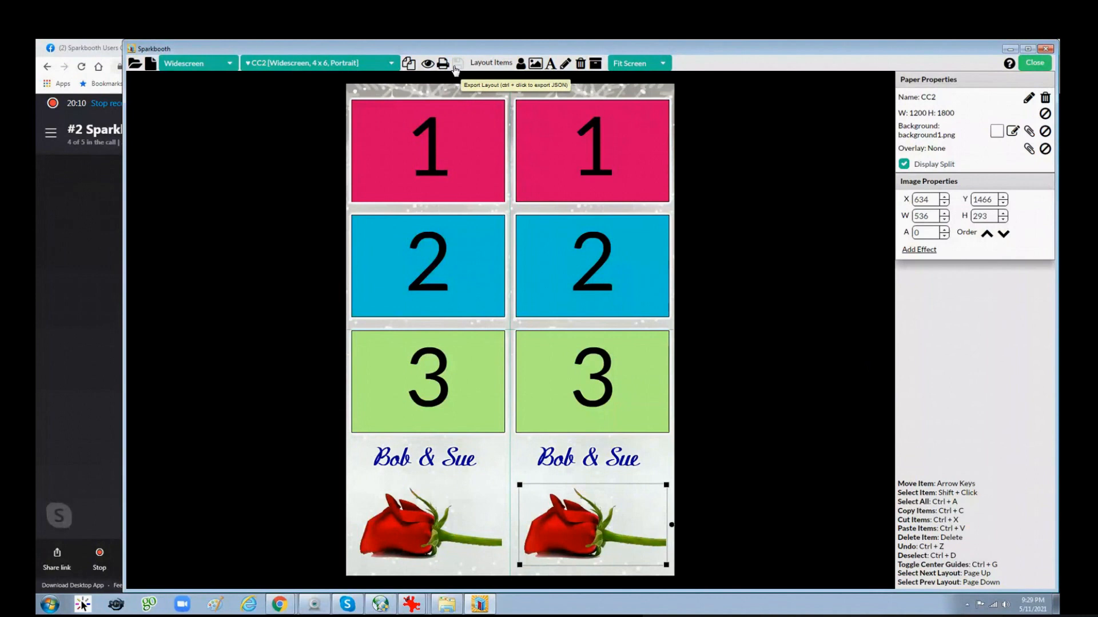
left_click(1031, 68)
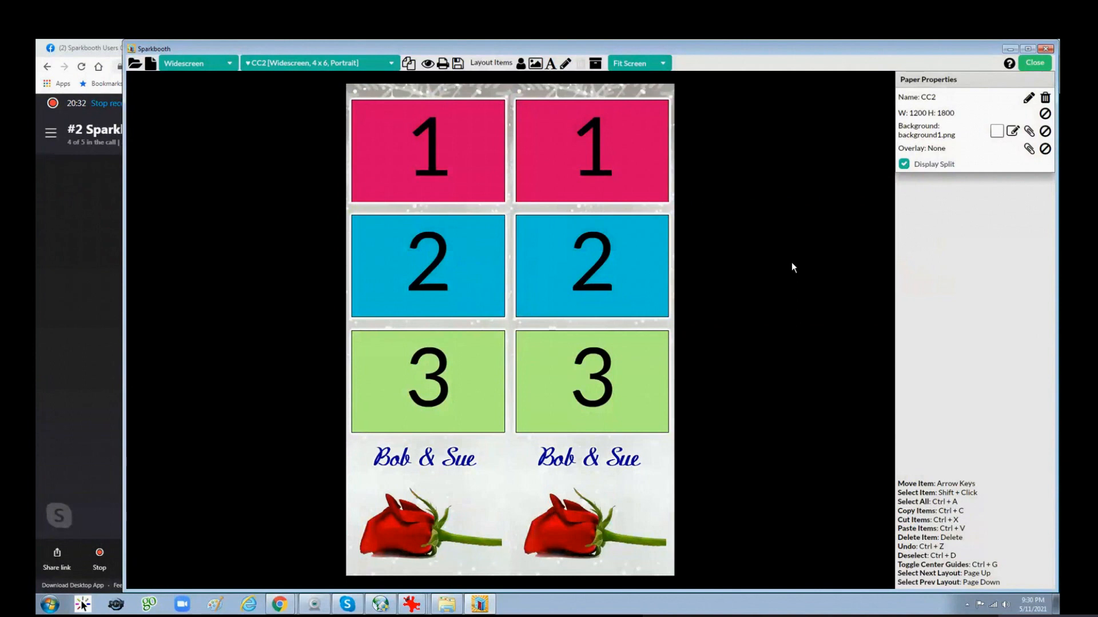
Step: Create and open a 4 x 6 portrait Widescreen layout named CC2 1 at 300 dpi as a strip printed doubled
left_click(153, 67)
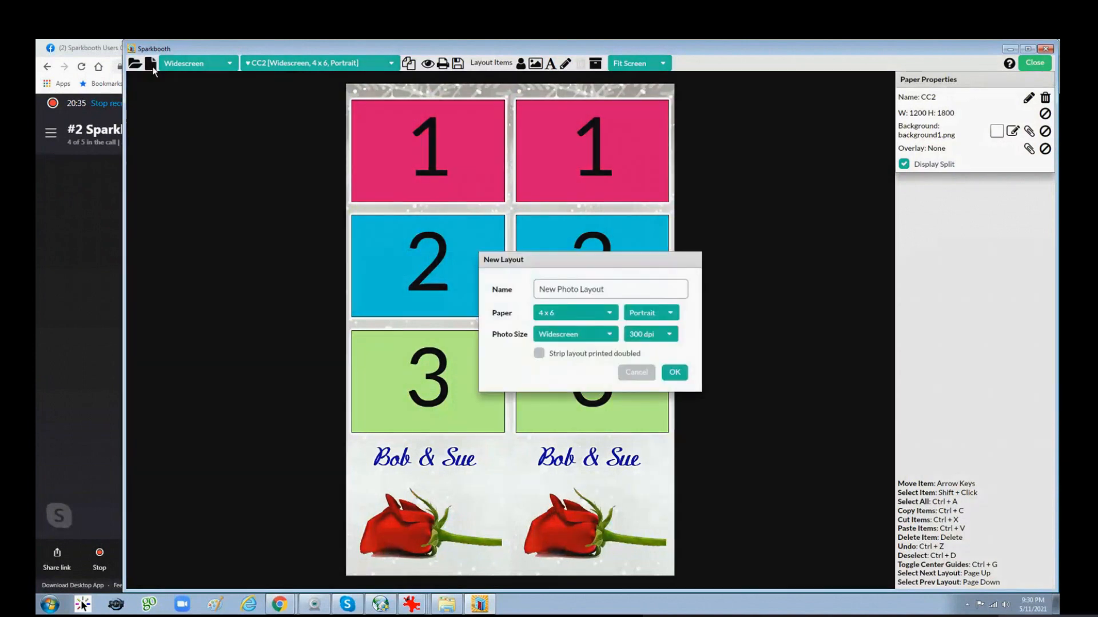
left_click(631, 287)
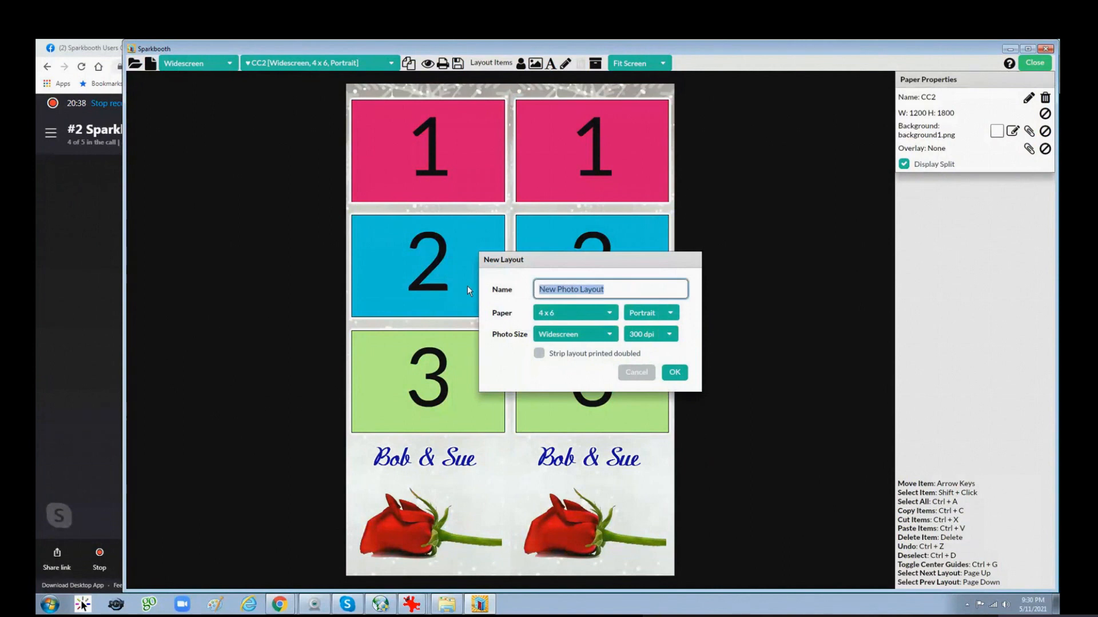
type("CC")
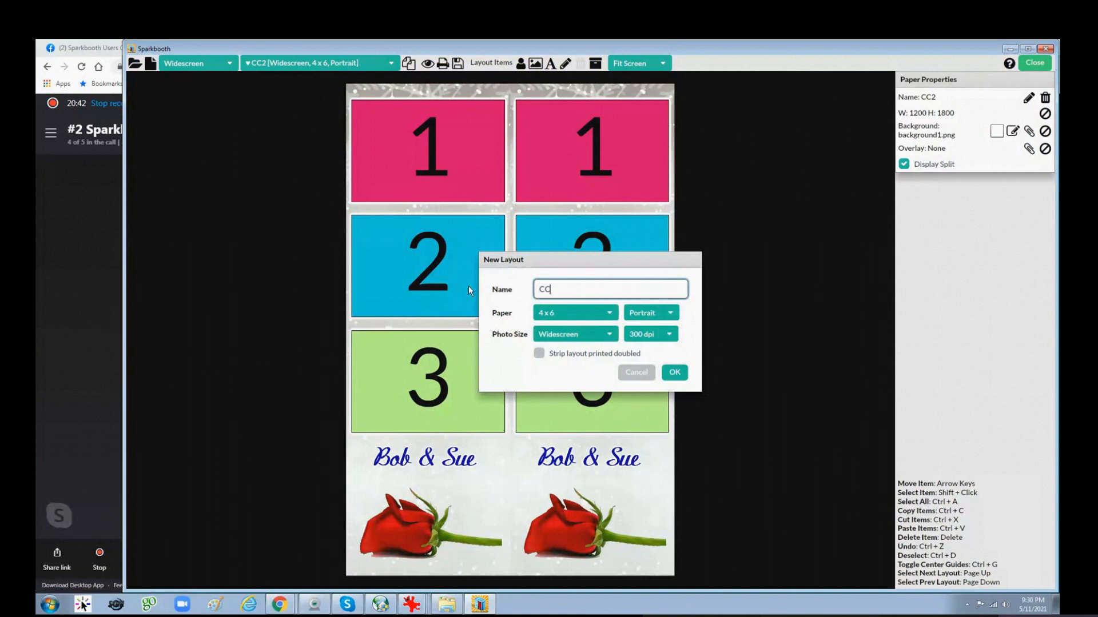
type("1")
key("BackSpace")
type("2 1")
left_click(539, 355)
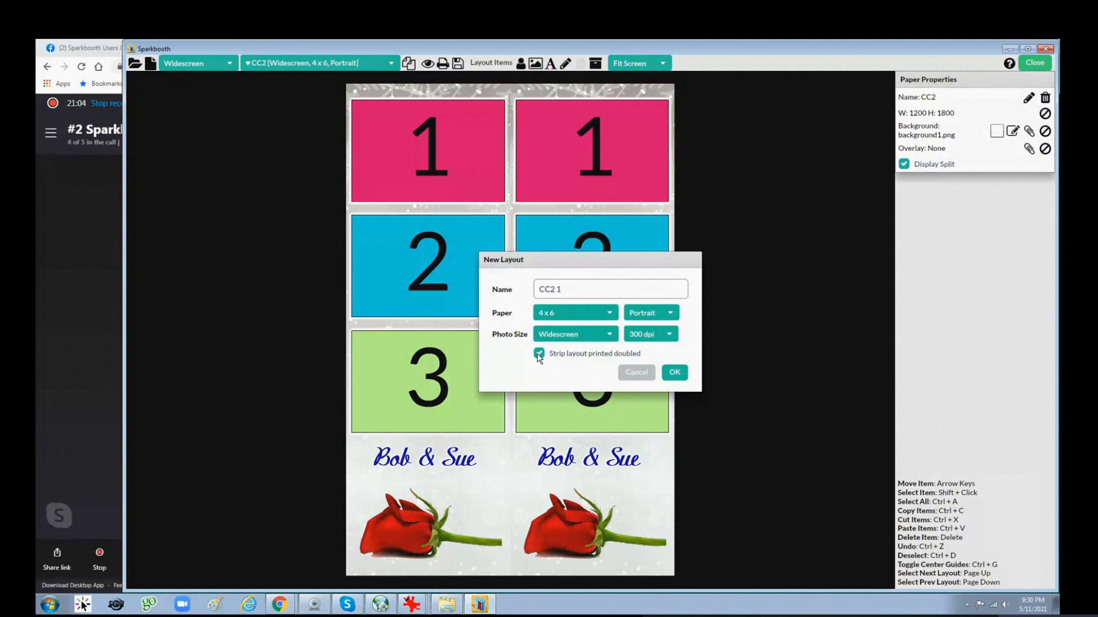
left_click(672, 375)
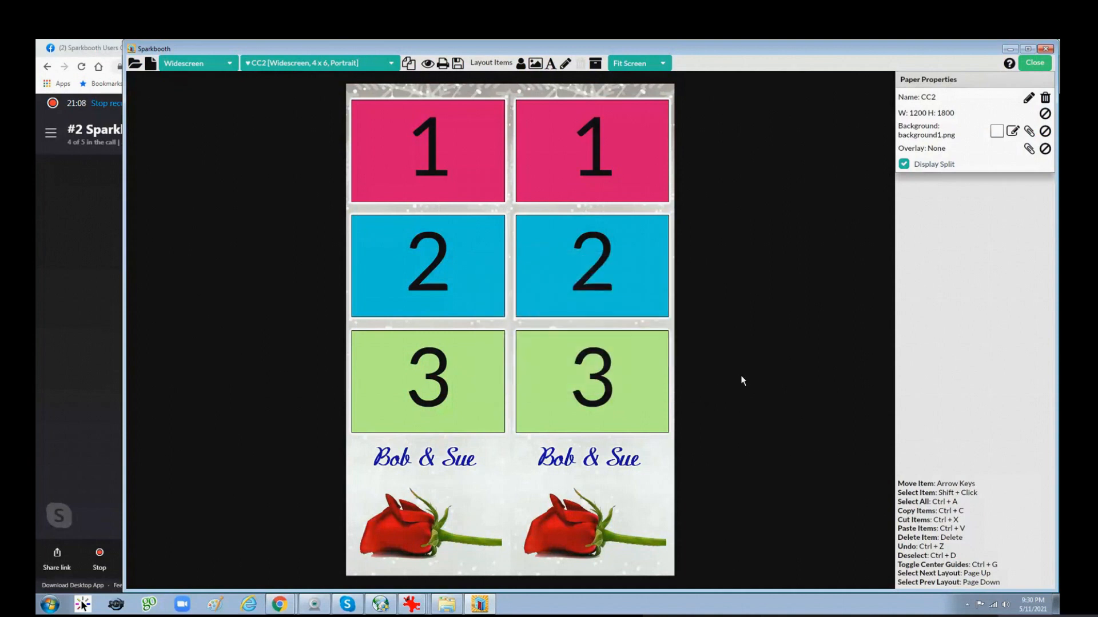
key("Page_Up")
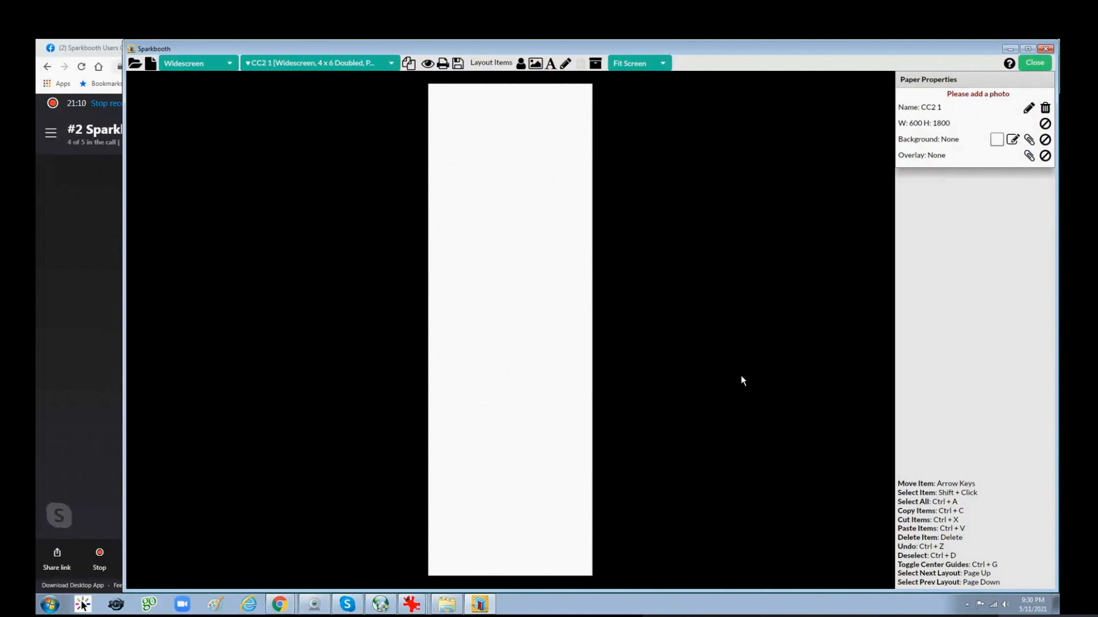
Step: Add photo 1 at the top of the blank strip and resize it to 540 x 360
left_click(520, 64)
left_click_drag(510, 350, 586, 232)
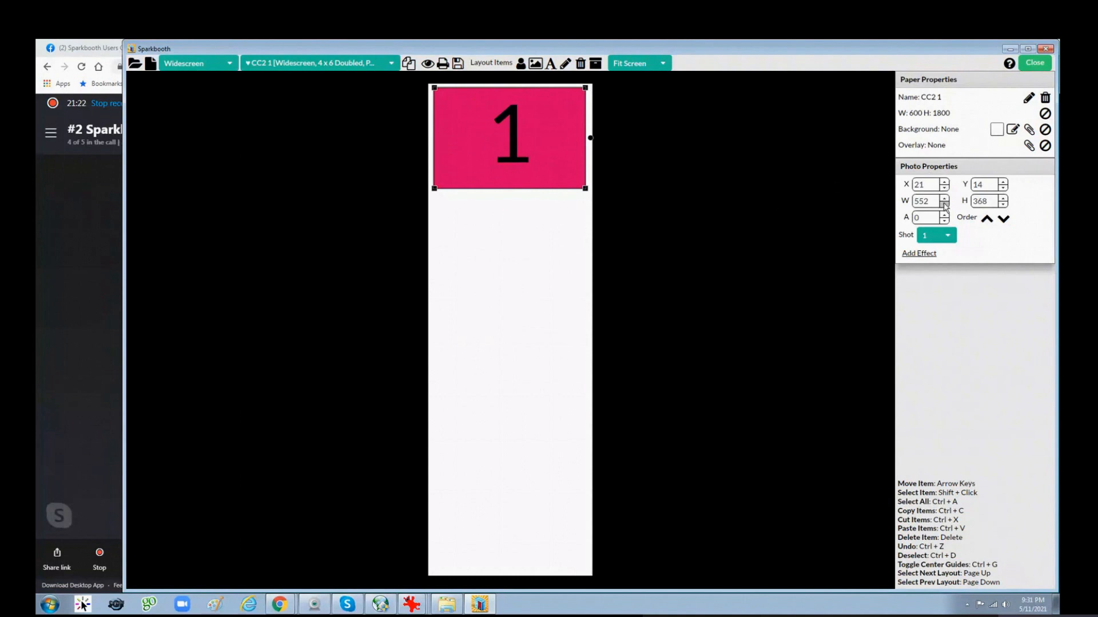
left_click(944, 204)
left_click(944, 205)
left_click(944, 204)
left_click(943, 204)
left_click(944, 204)
left_click(944, 205)
Step: Position photo 1 at X 30, Y 30 on the strip
left_click(944, 182)
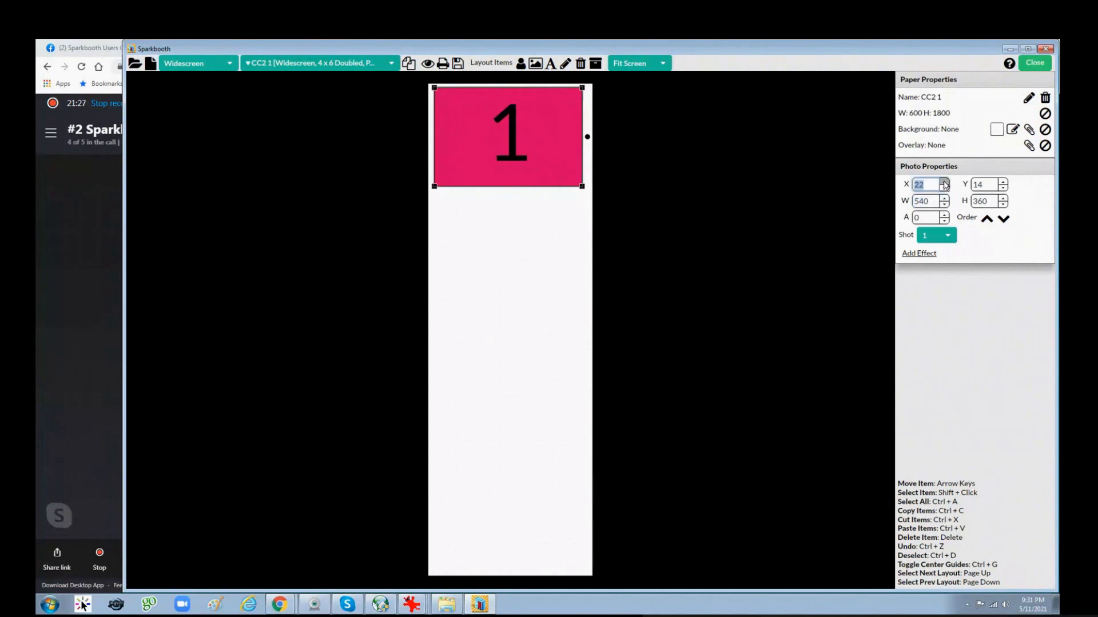
left_click(945, 182)
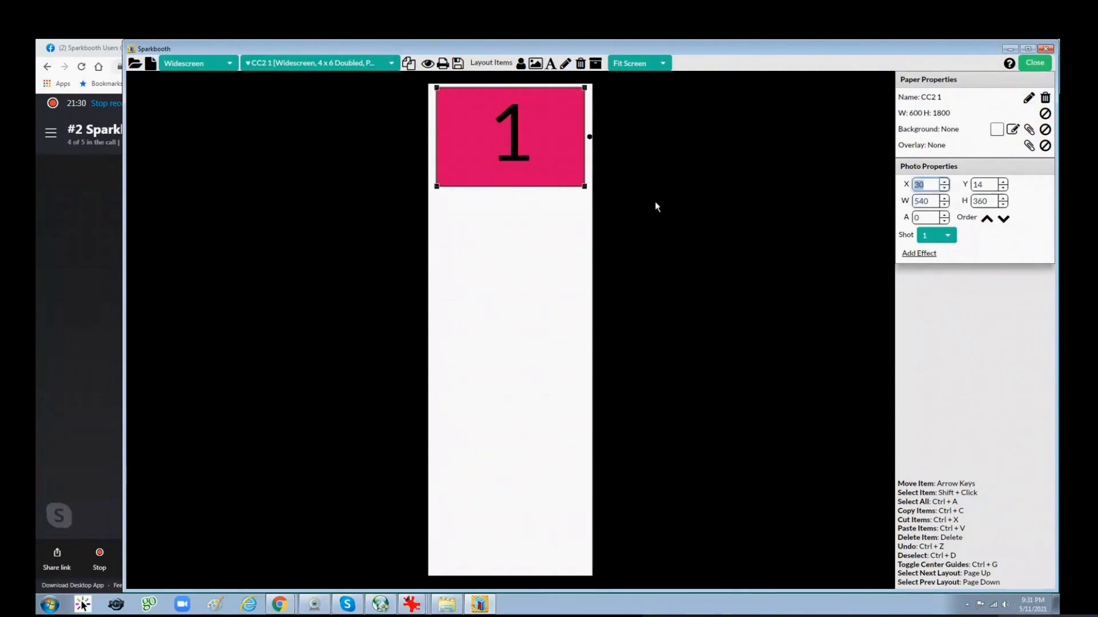
left_click(1002, 182)
left_click(1002, 181)
left_click(1002, 182)
left_click(1003, 182)
left_click(1003, 182)
left_click(1002, 182)
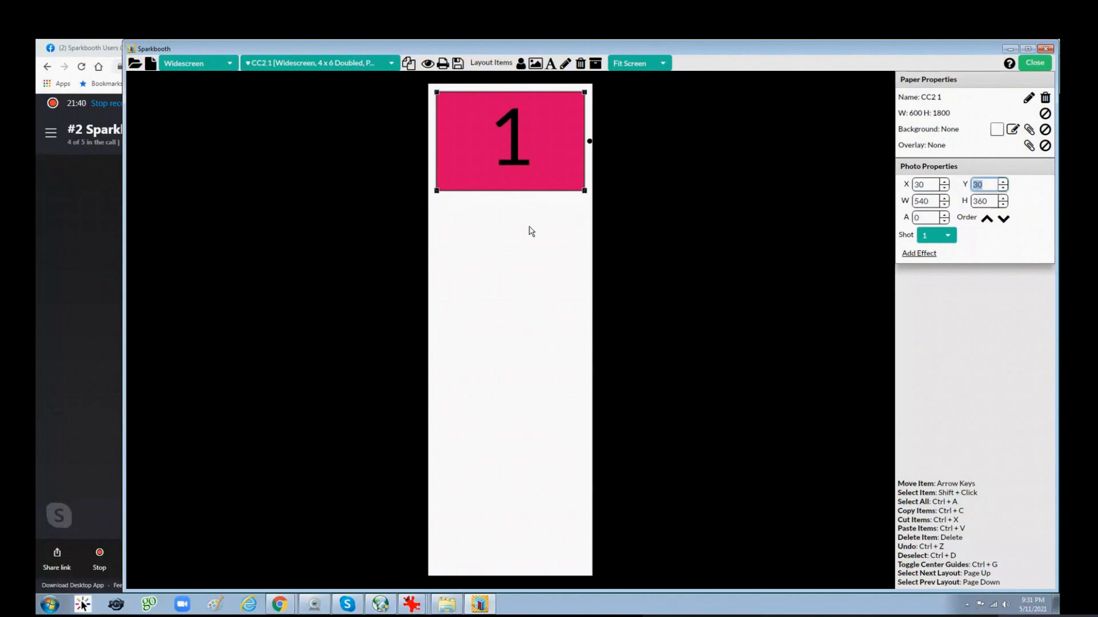
Step: Add photo 2 at X 30, Y 430 and photo 3 at X 30, Y 833, and deselect them
left_click(520, 64)
left_click_drag(503, 318, 502, 250)
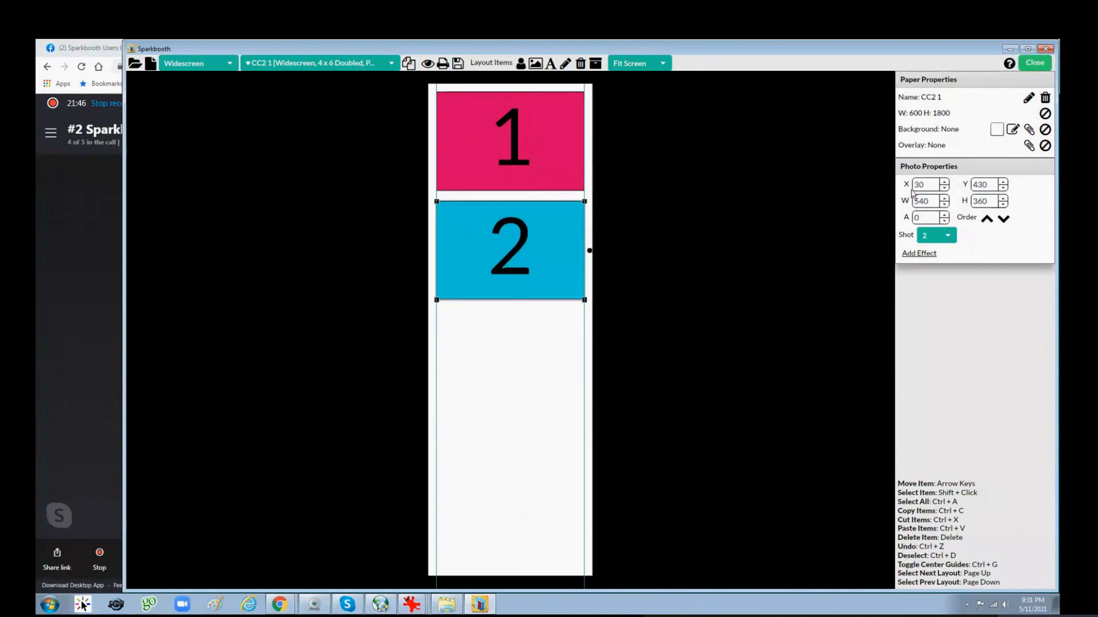
left_click(521, 63)
left_click_drag(487, 360, 485, 386)
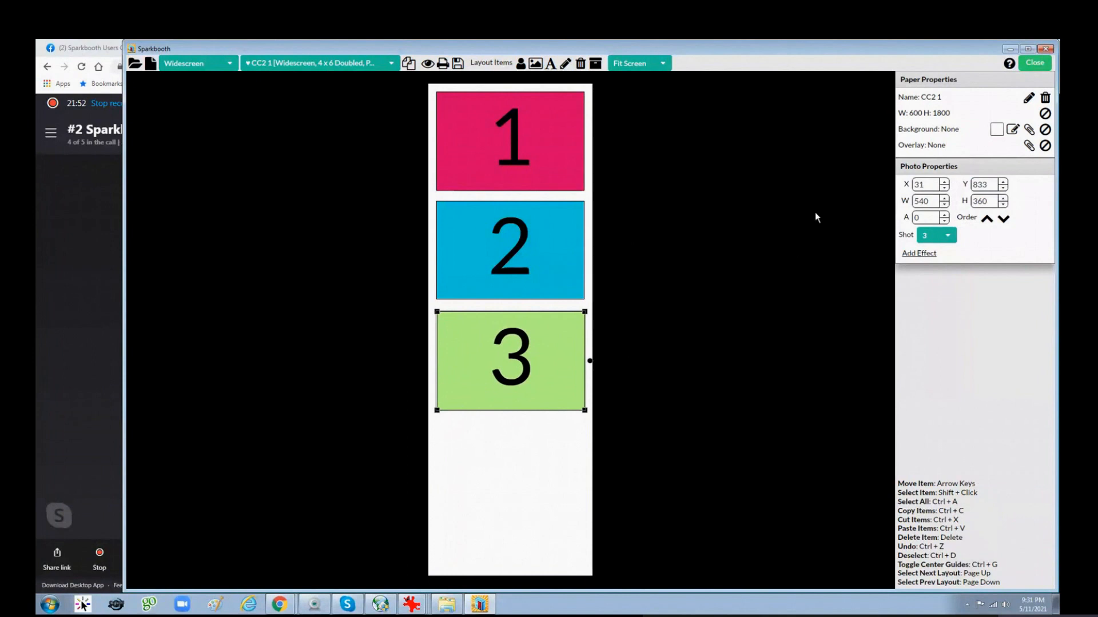
left_click(944, 187)
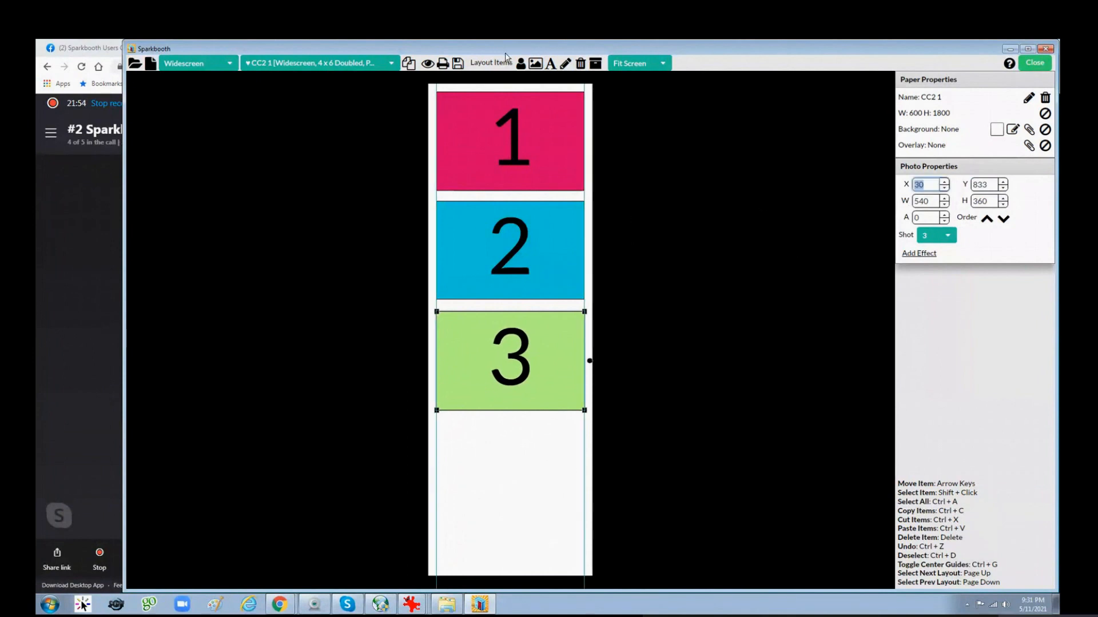
left_click(513, 486)
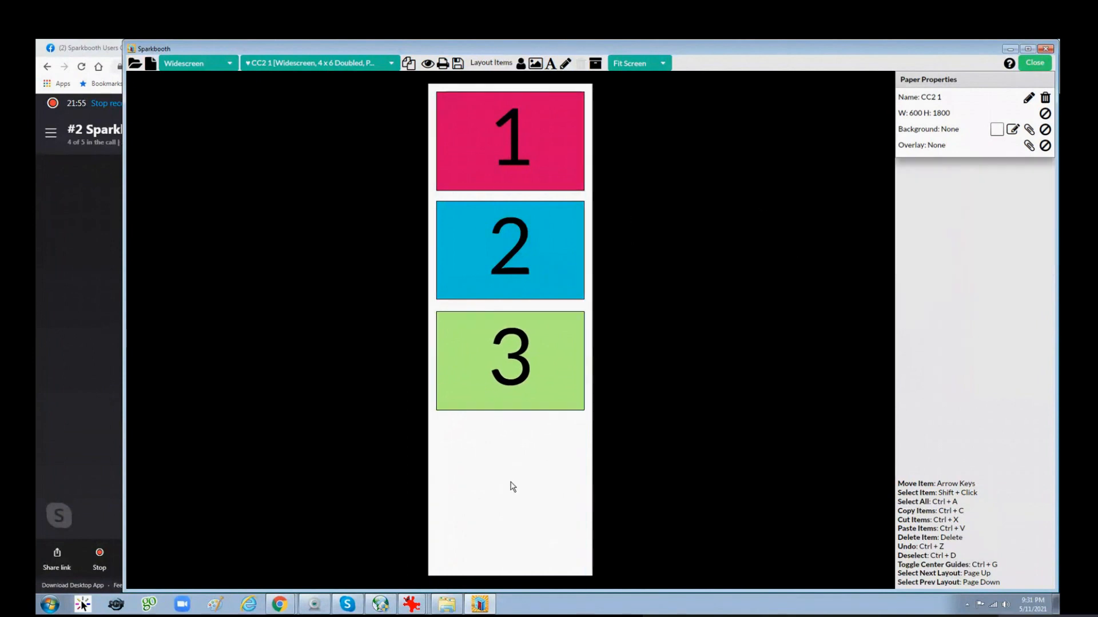
Step: Add a text item below photo 3 and replace its placeholder with the couple's names
left_click(550, 64)
left_click_drag(510, 335, 503, 448)
left_click_drag(972, 187, 890, 191)
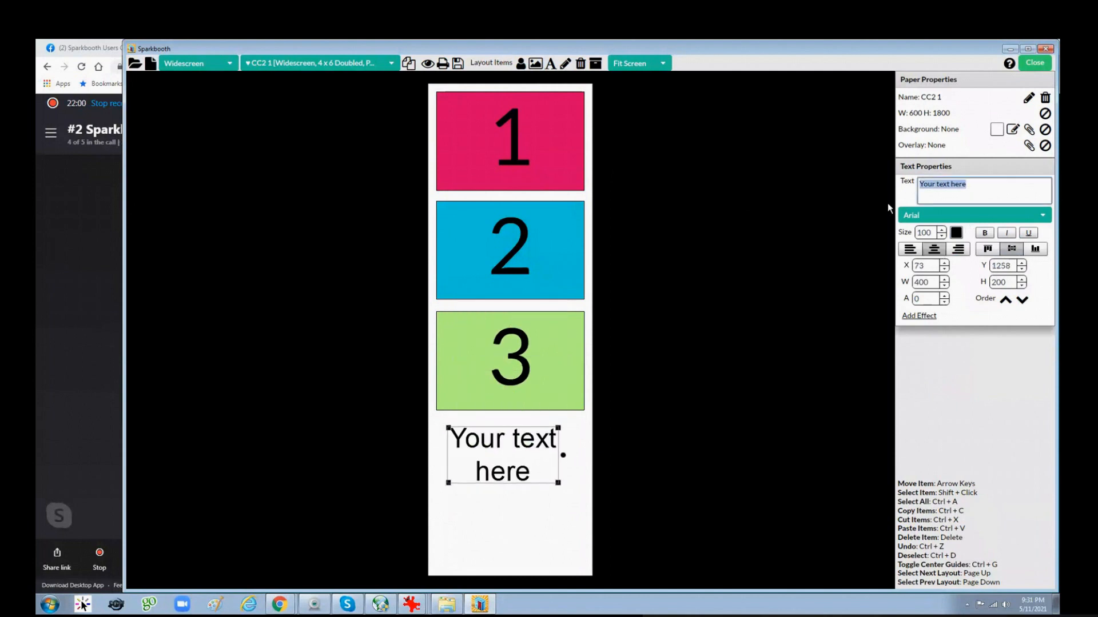
type("Bob")
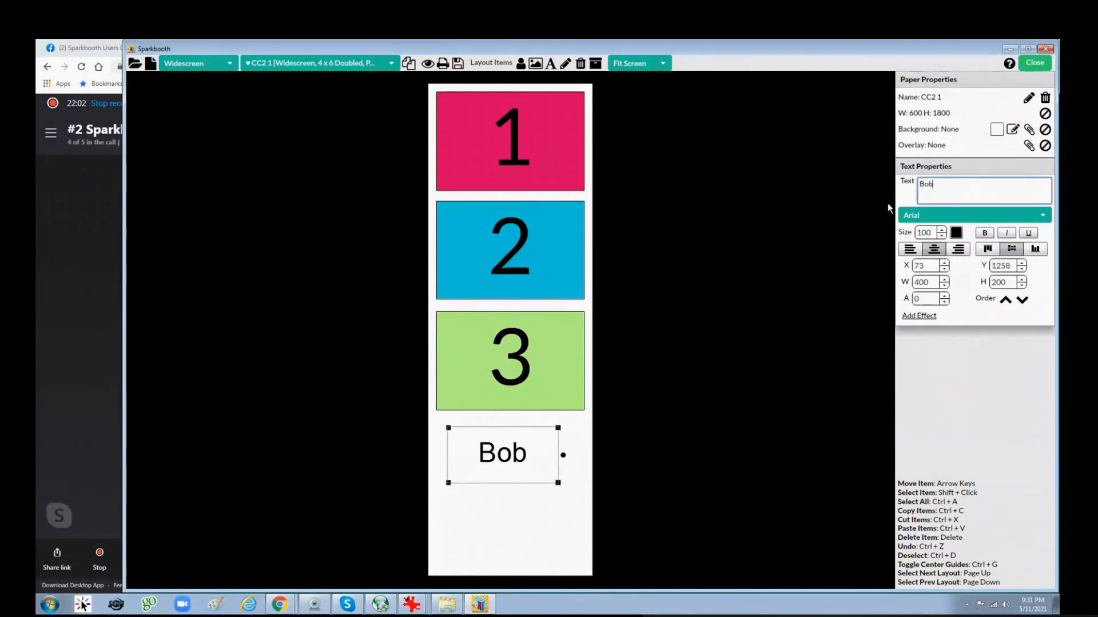
type(" &")
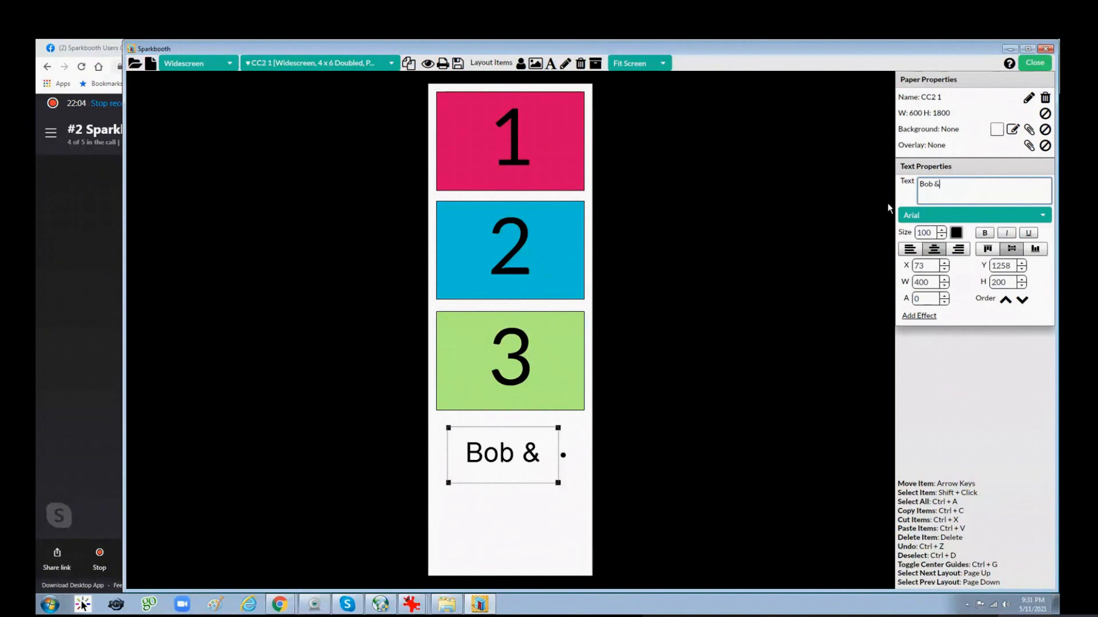
type(" Sue")
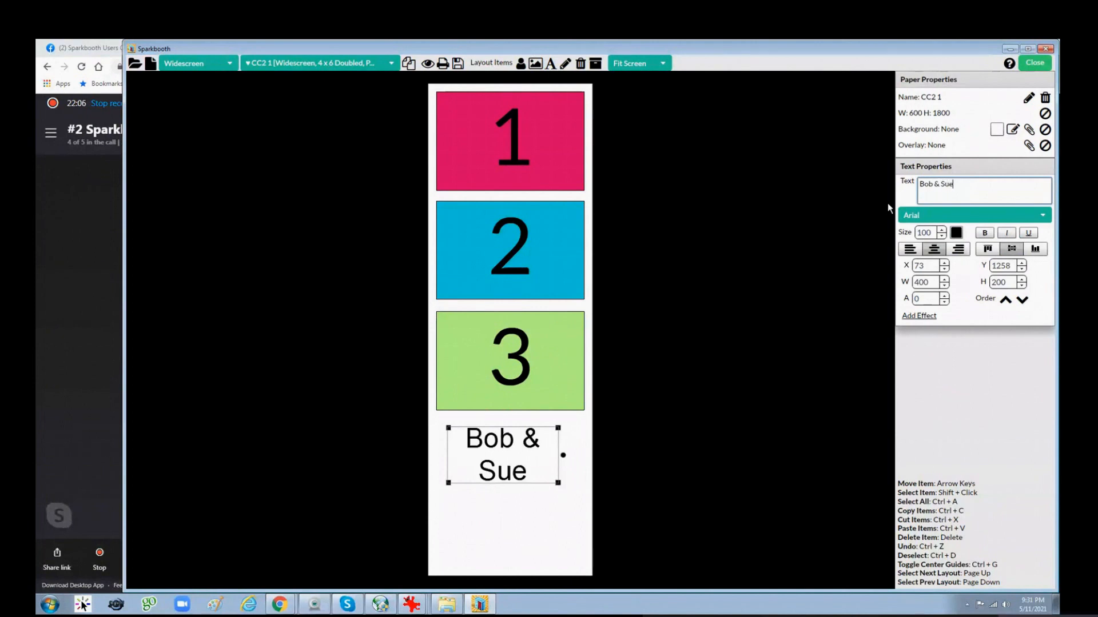
Step: Reduce the names text to size 80 and reshape its box to about 450 x 88 so it fits one line
left_click(942, 236)
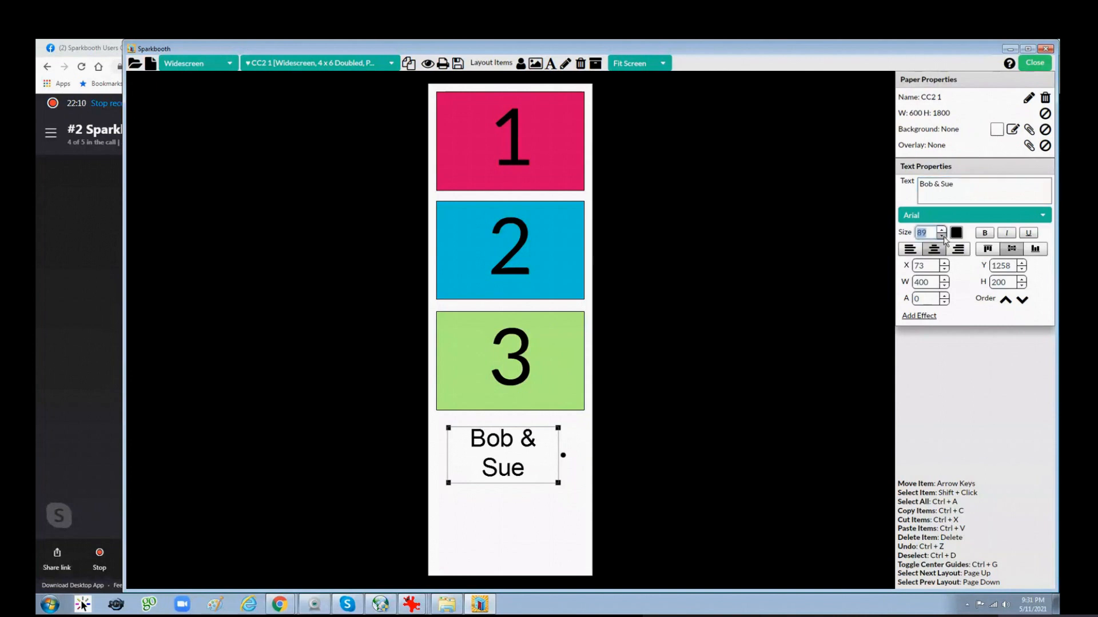
left_click(942, 235)
left_click(941, 235)
left_click(942, 235)
left_click(941, 236)
left_click(942, 235)
left_click_drag(558, 483, 556, 458)
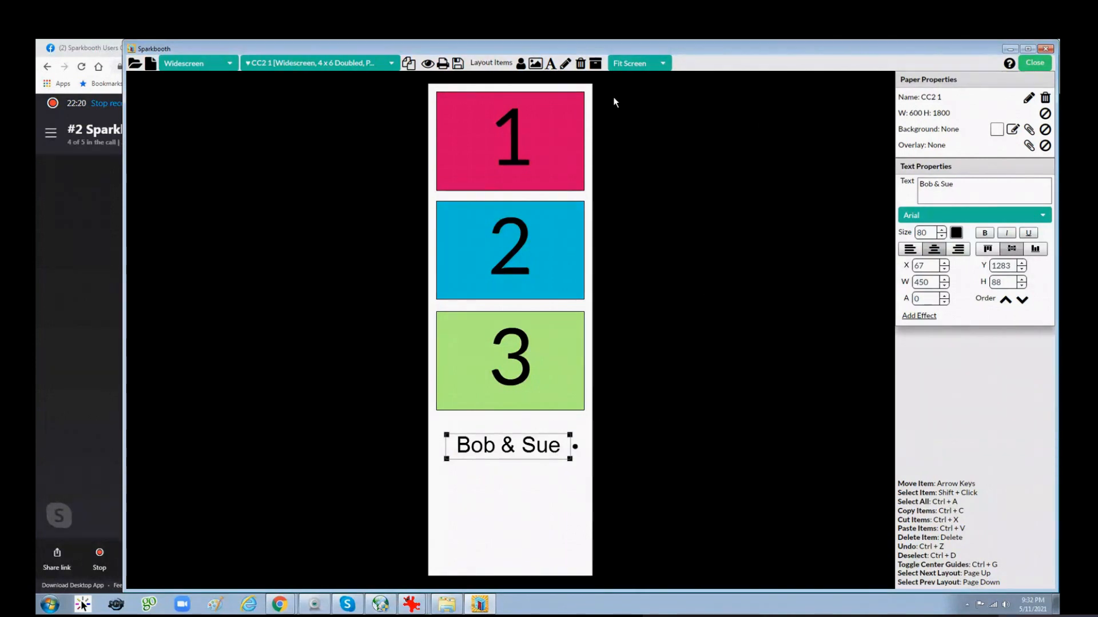
Step: Insert beautiful-red-rose-facebook-cover.png below the names at about X 37, Y 1425, and deselect it
left_click(535, 63)
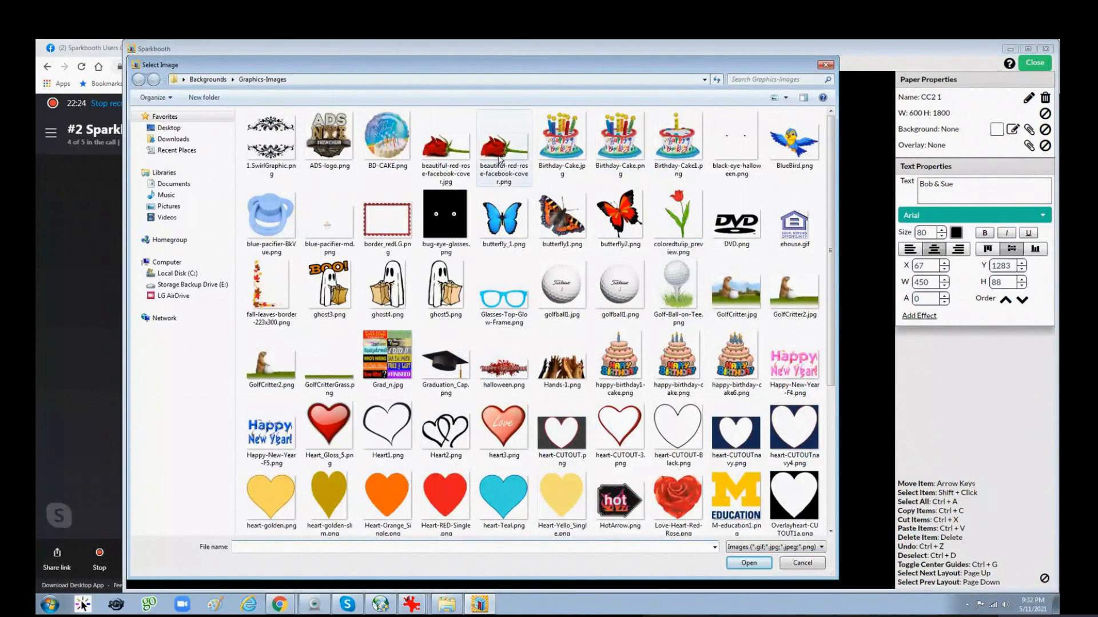
left_click(496, 160)
left_click(747, 563)
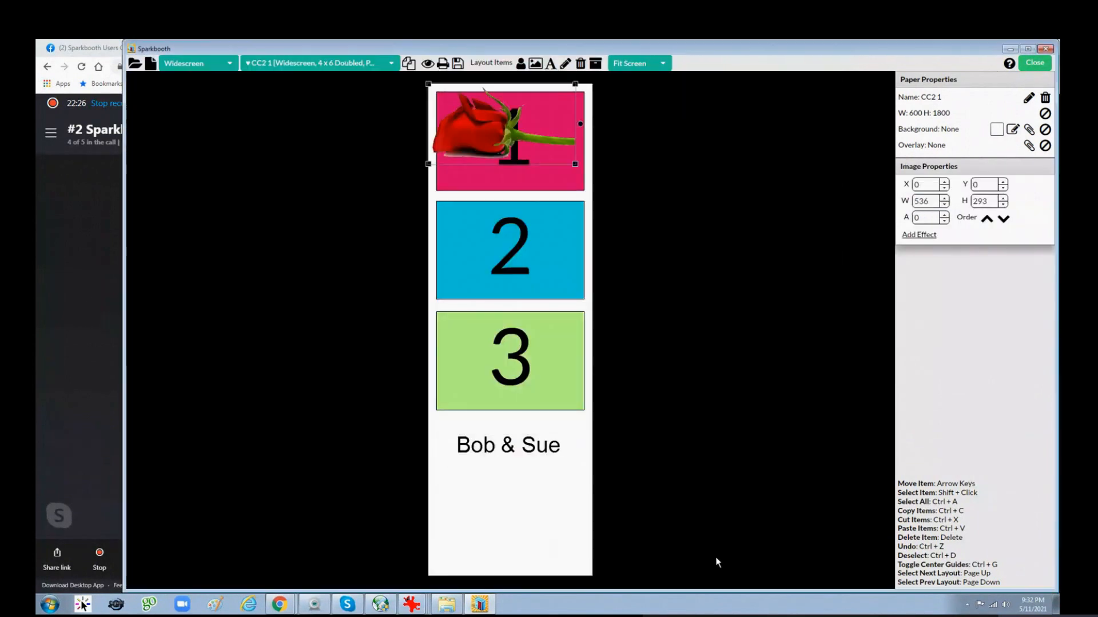
left_click_drag(489, 136, 498, 515)
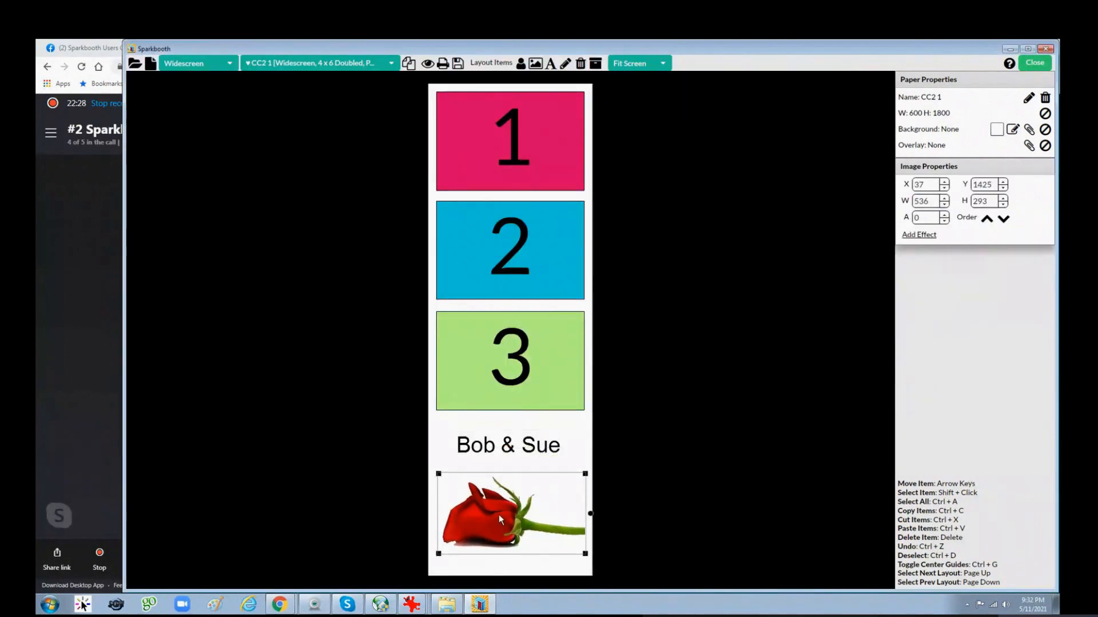
left_click(574, 447)
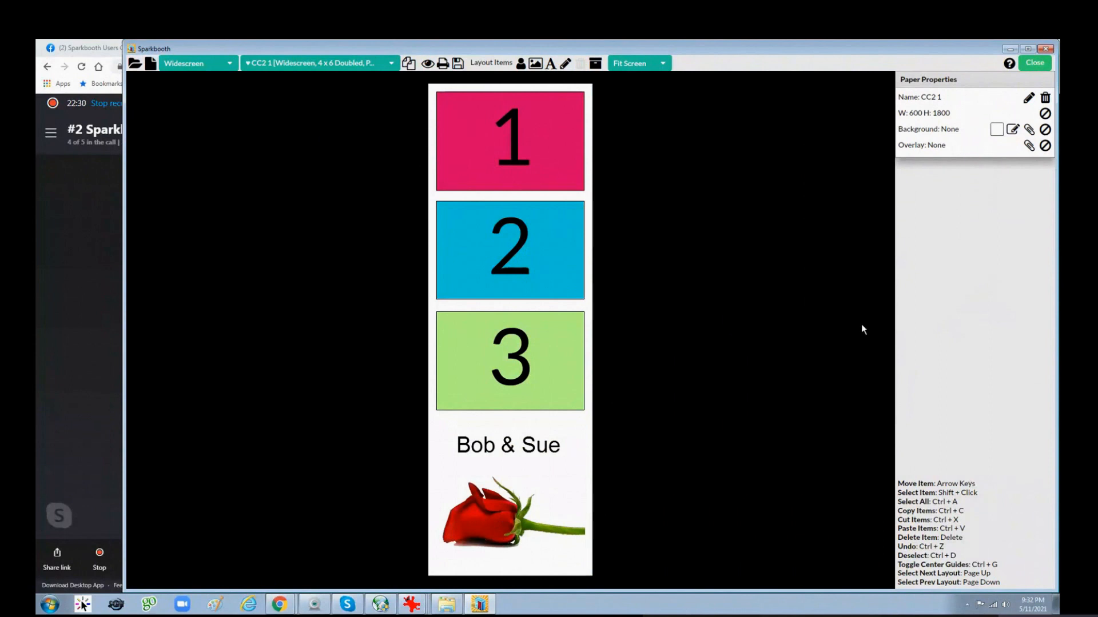
Step: Start creating a background for the strip and switch the image collection to 2X6 Vertical Backgrounds
left_click(996, 130)
left_click(996, 132)
left_click(1012, 133)
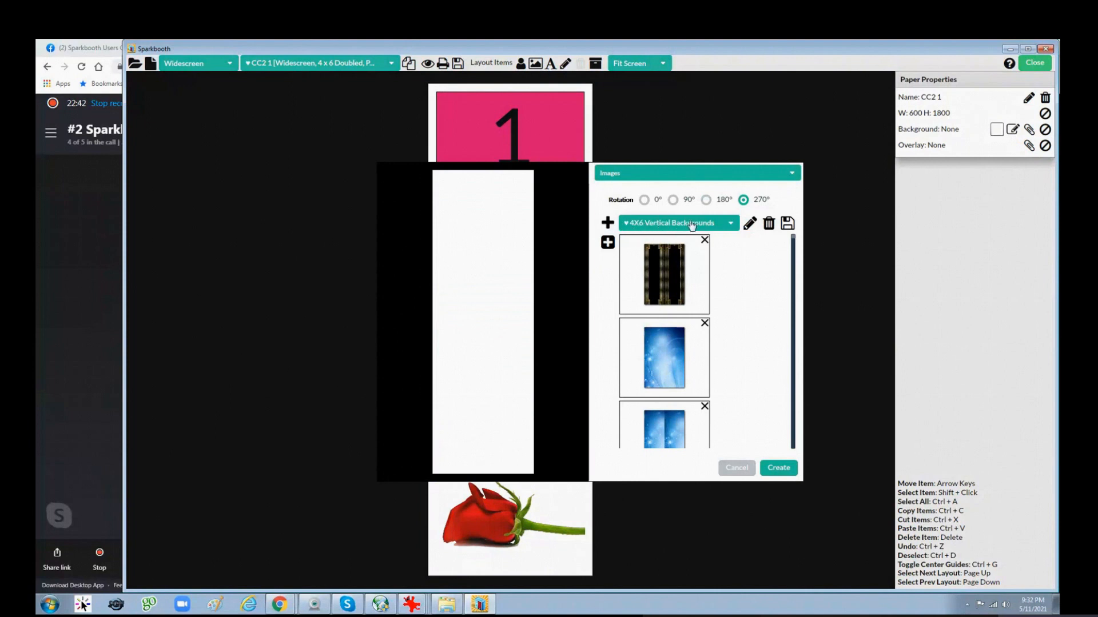
left_click(732, 225)
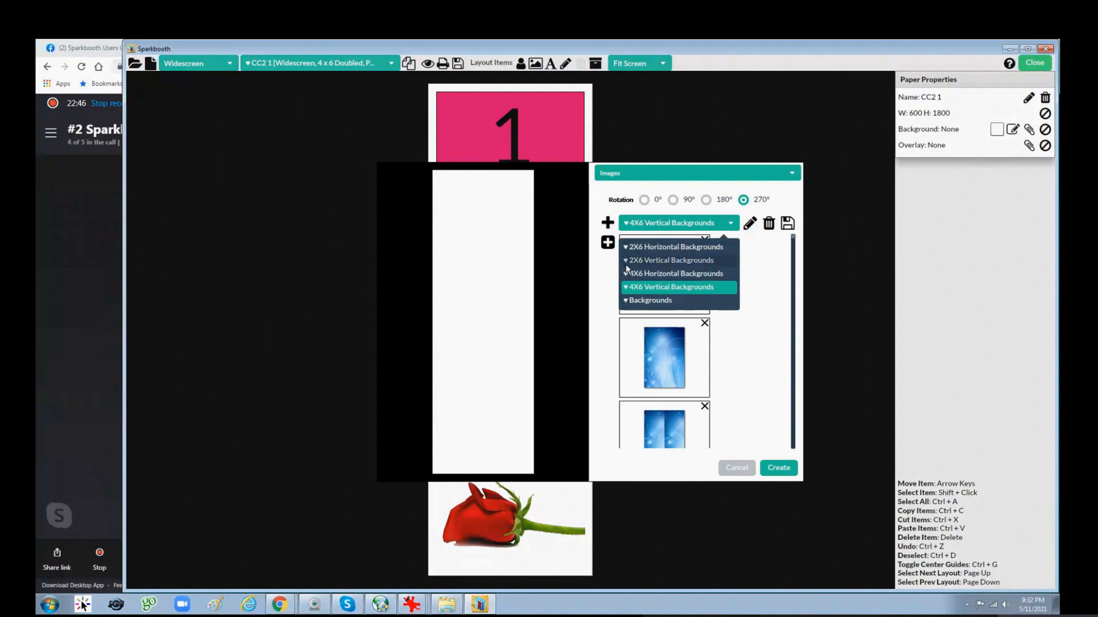
left_click(653, 261)
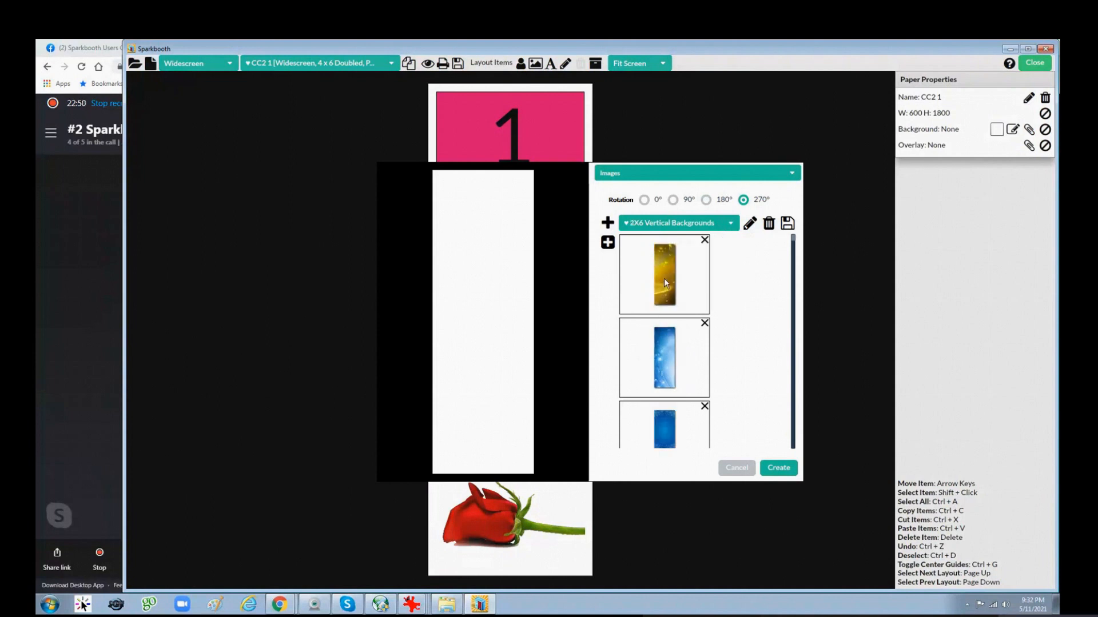
Step: Try the gold star and red curtain images from the collection as the strip's background
left_click(665, 280)
scroll(773, 315, "down", 3)
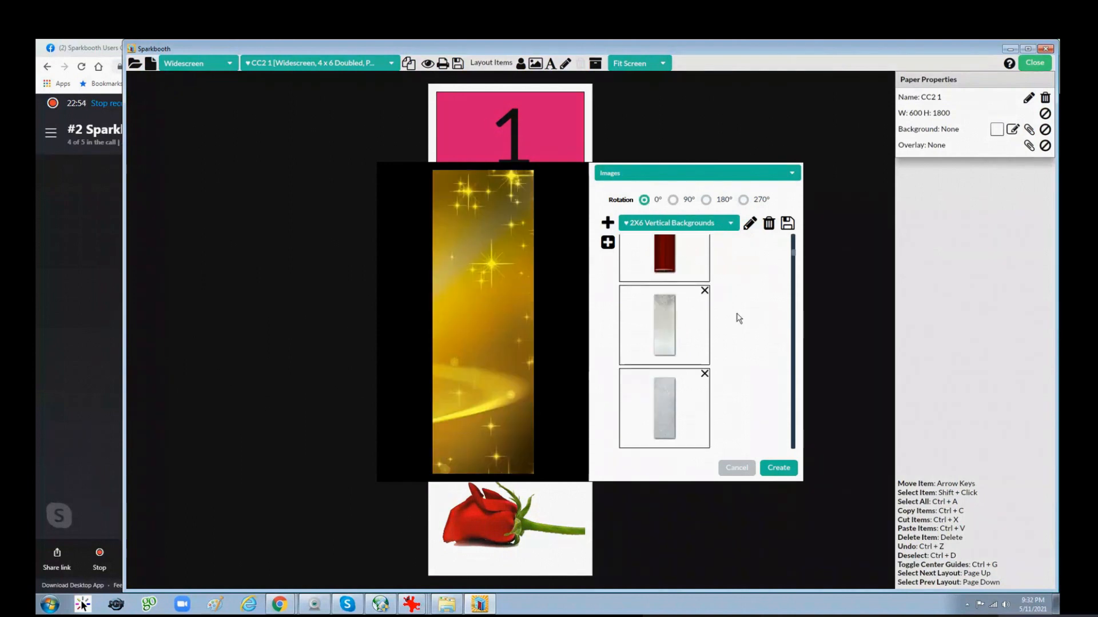
left_click(689, 273)
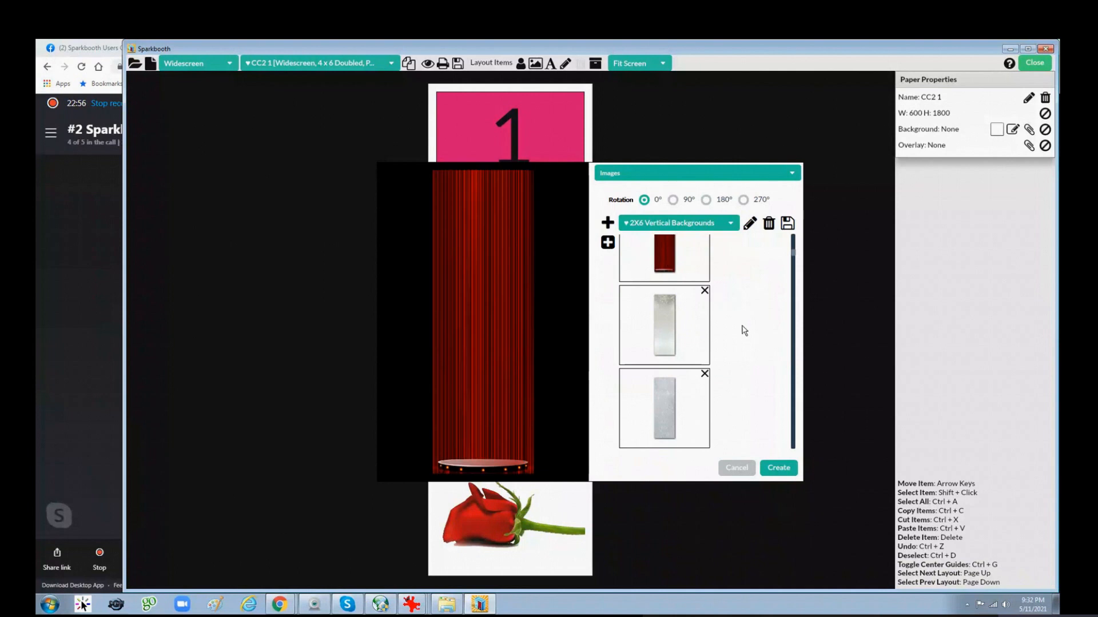
scroll(754, 336, "down", 3)
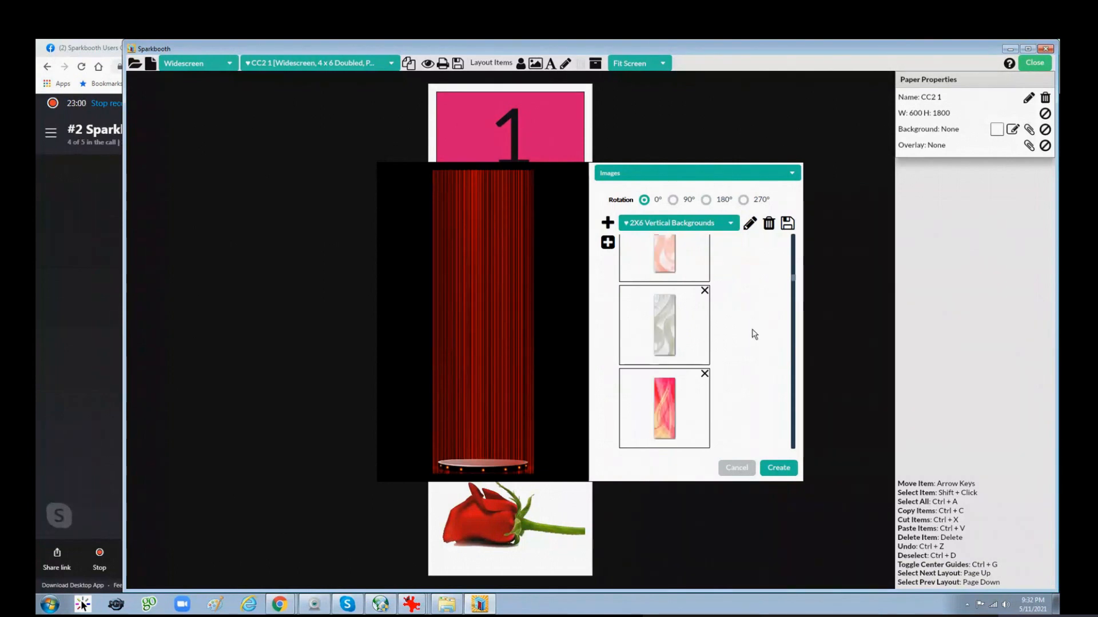
scroll(754, 334, "up", 5)
left_click(668, 274)
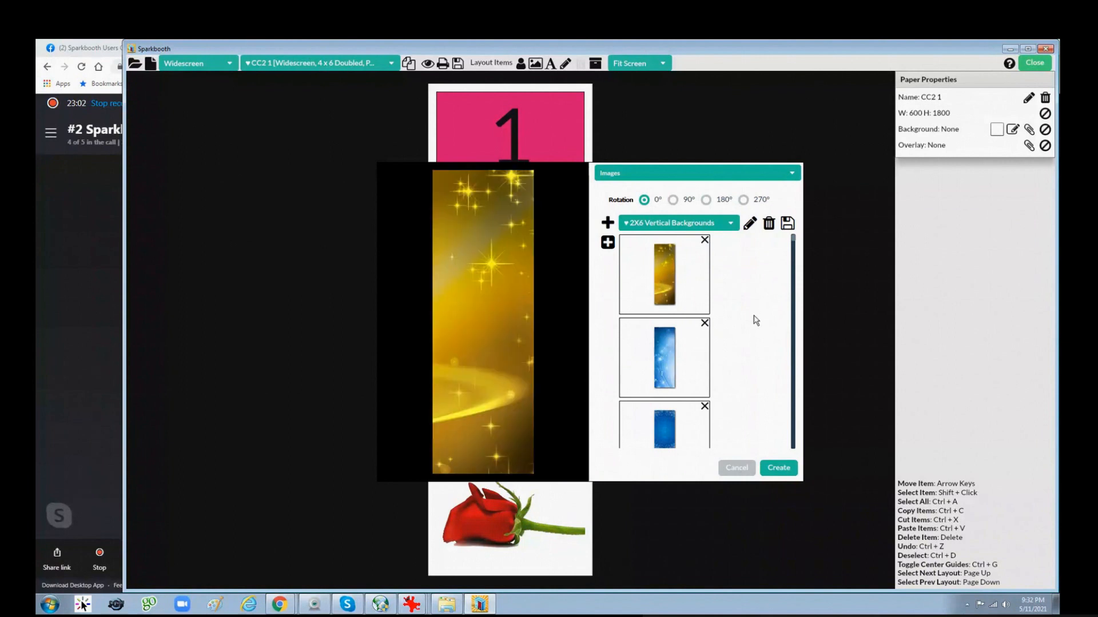
Step: Create the strip's background from the mint green satin image in the 2X6 Vertical Backgrounds collection
scroll(758, 324, "down", 2)
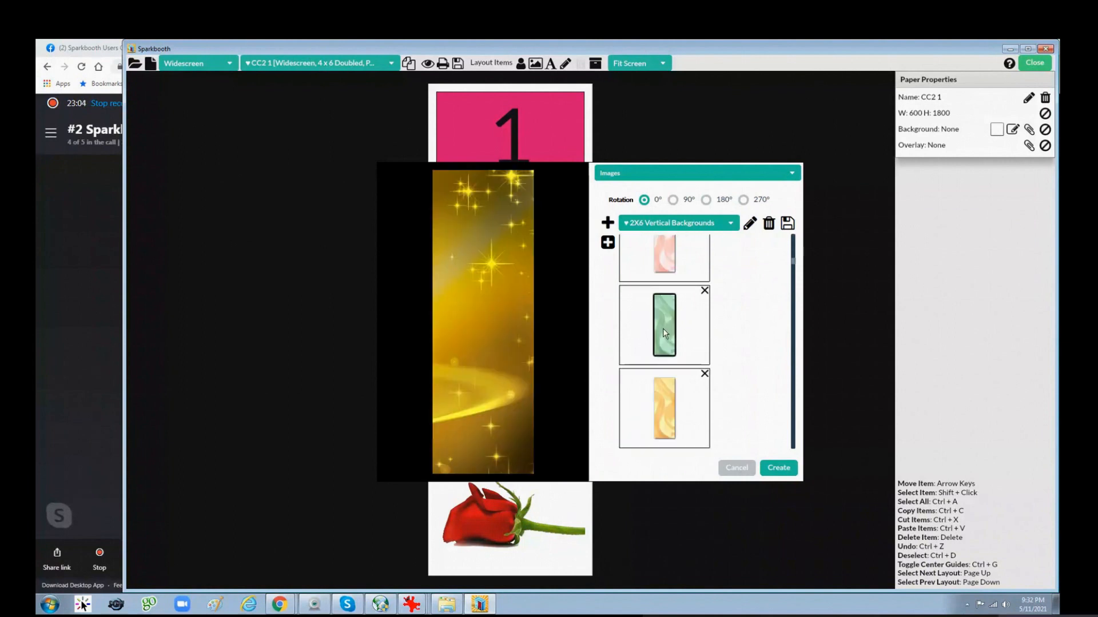
left_click(687, 334)
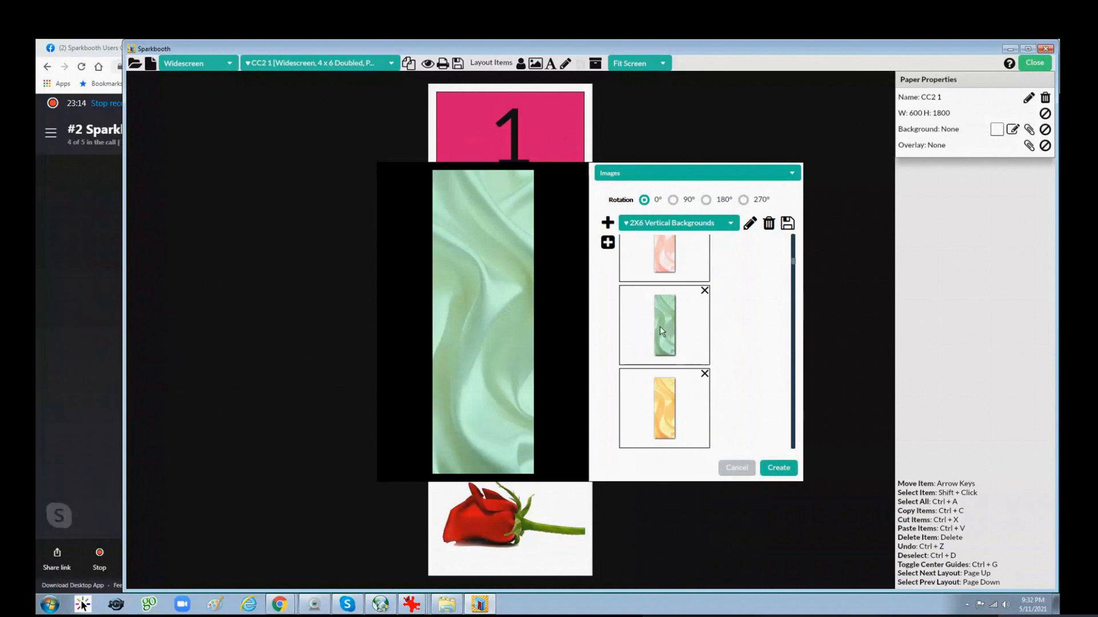
left_click(777, 467)
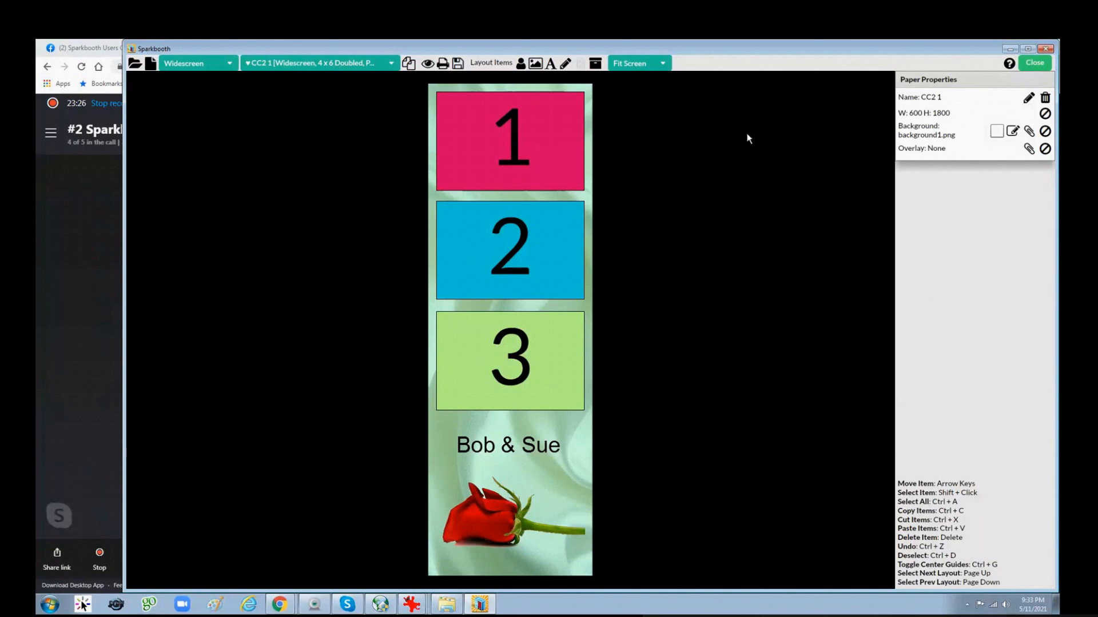
Step: Preview the strip with sample photos, and leave both the preview and the layout editor
left_click(428, 63)
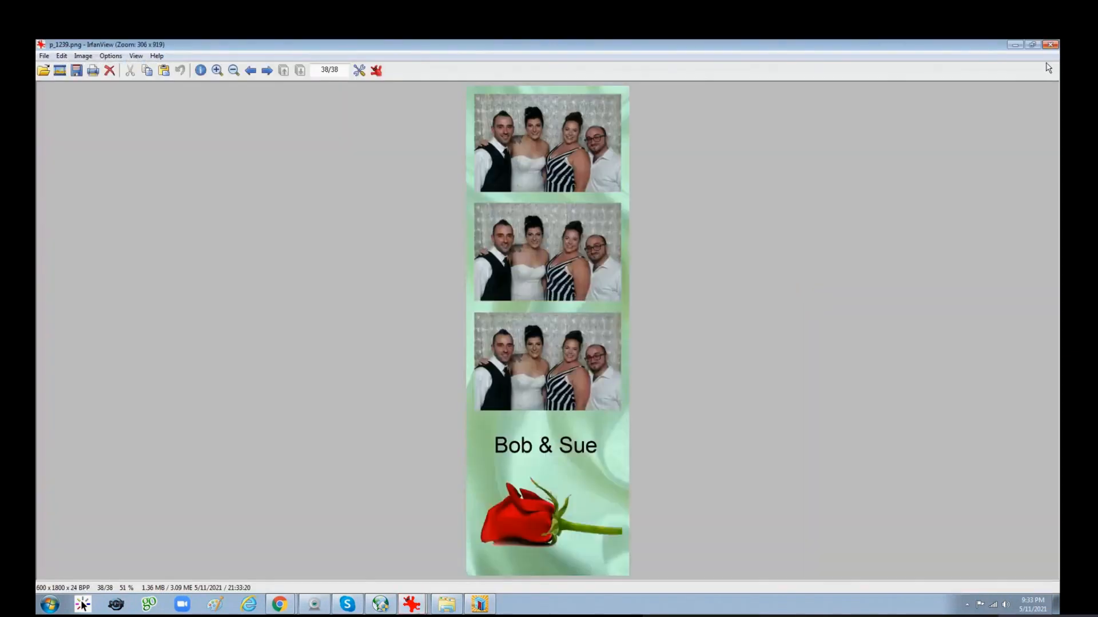
left_click(1050, 45)
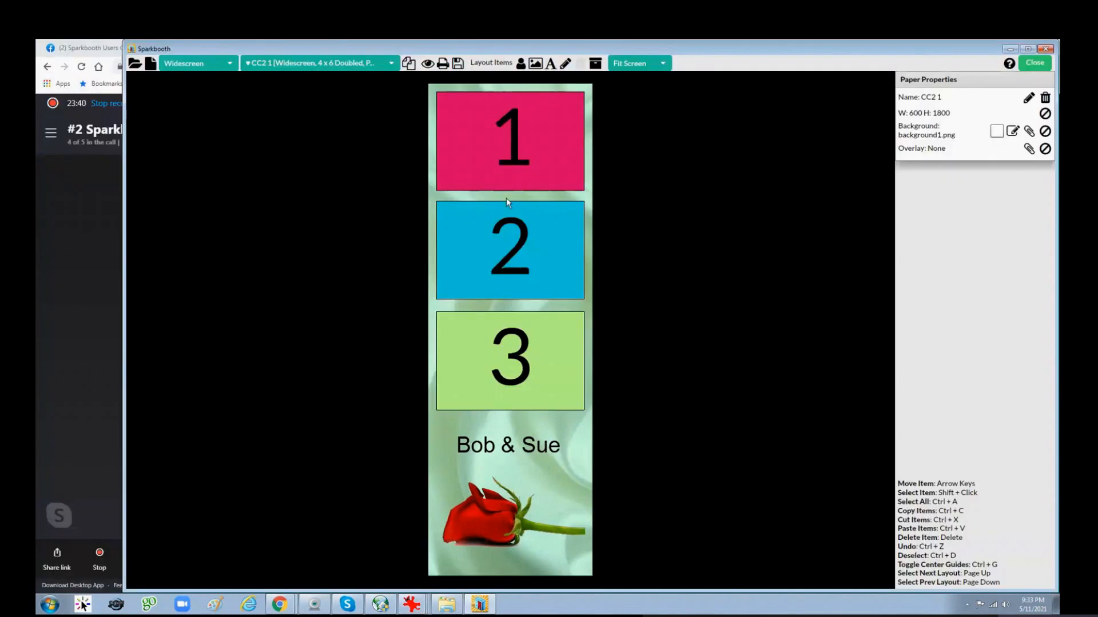
left_click(1034, 63)
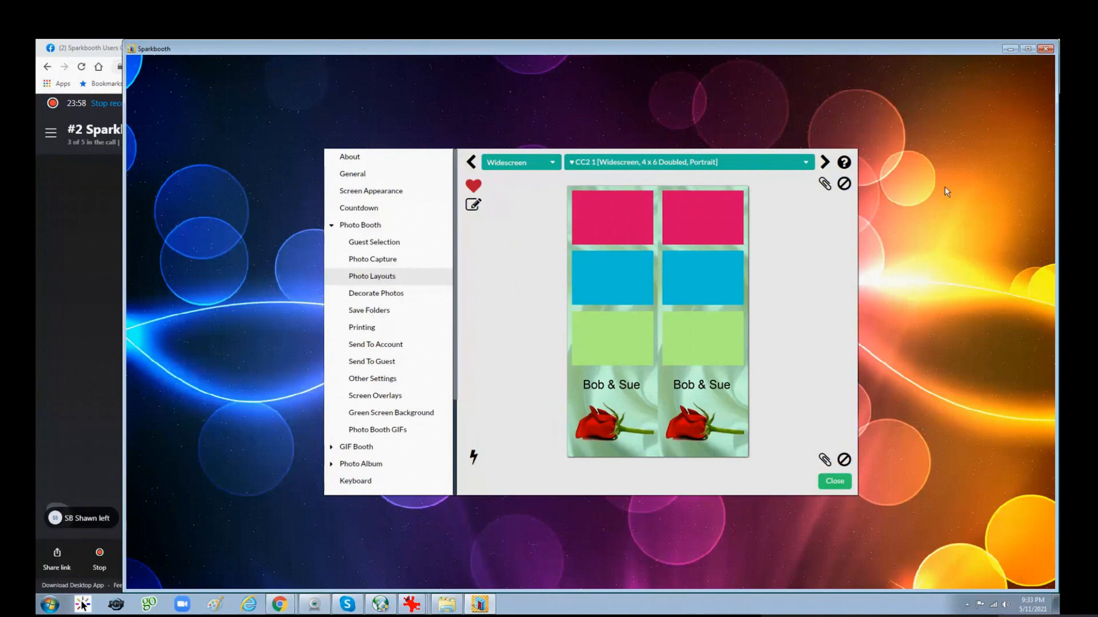
Step: Switch to the Skype call, ring the participant who left, and mute that participant's microphone once reconnected
left_click(1009, 49)
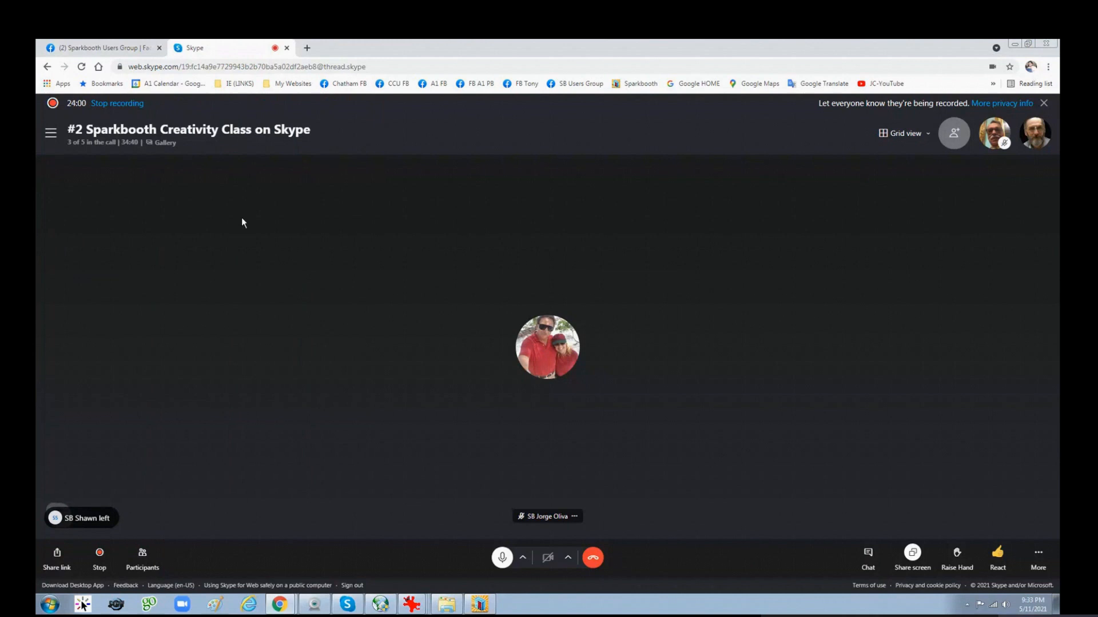
left_click(142, 557)
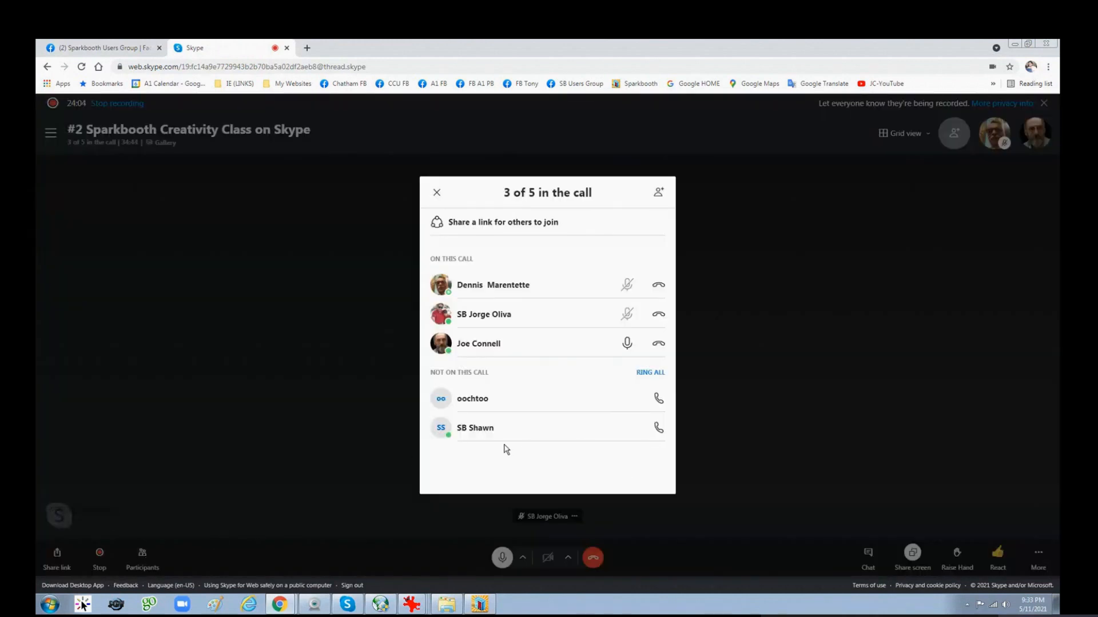
left_click(659, 429)
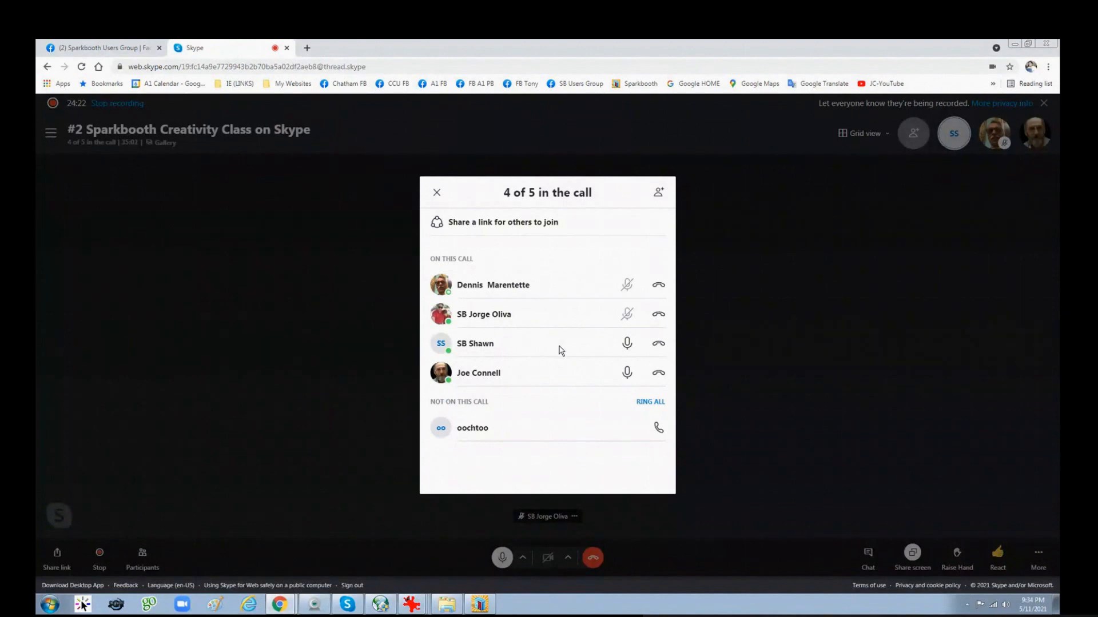
left_click(627, 345)
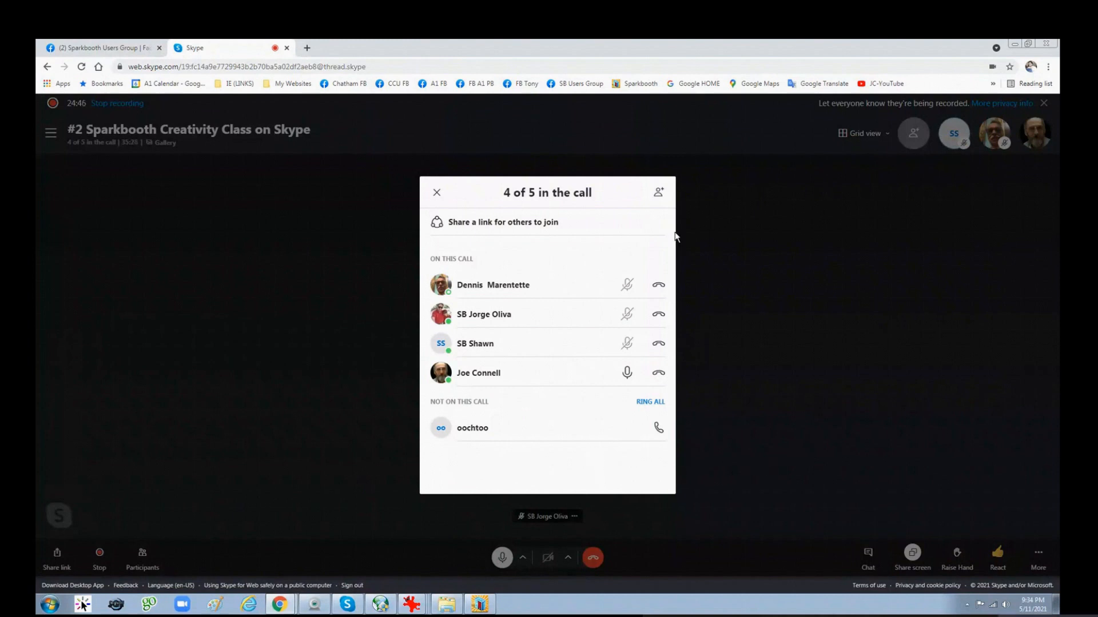
left_click(434, 199)
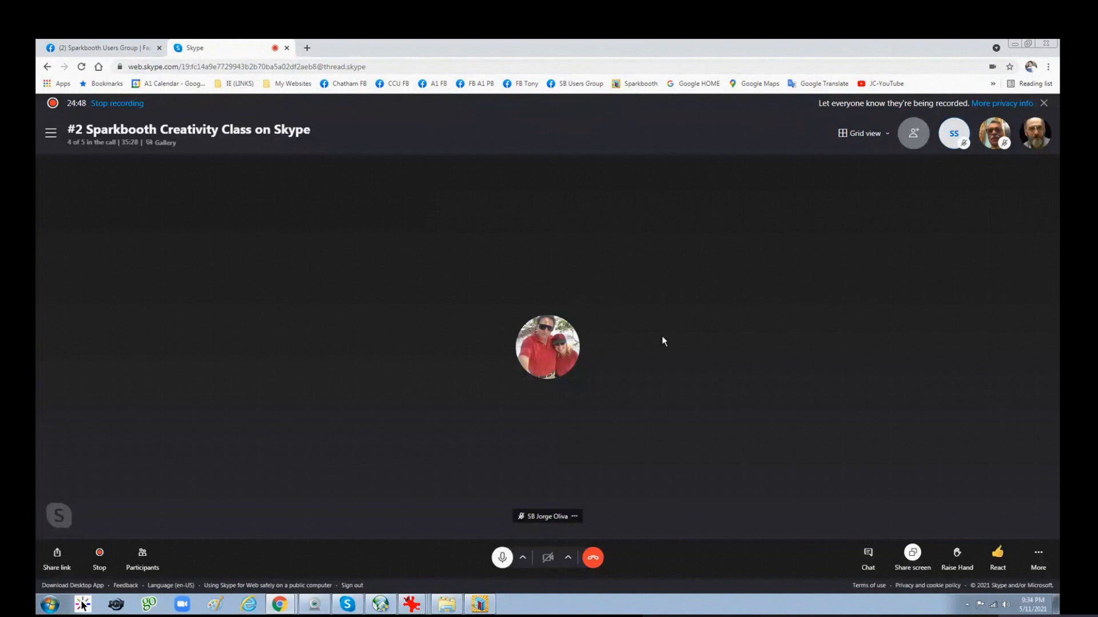
Step: Return to Sparkbooth, reopen CC2 1 in the layout editor, and browse to the Desktop's SB New Layouts folder for a layout import
left_click(480, 604)
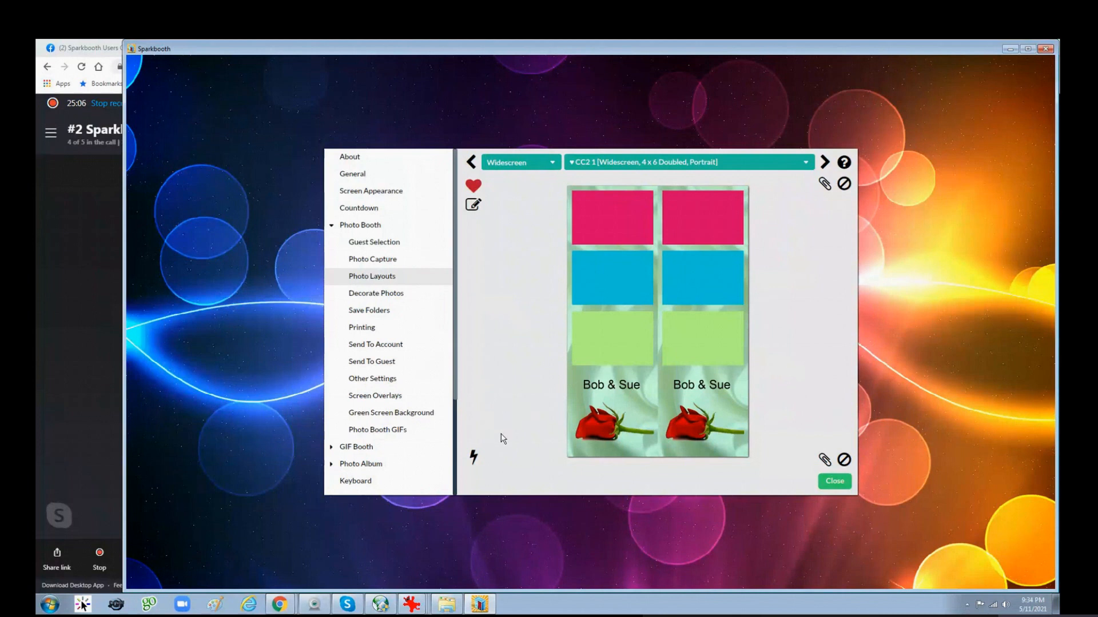
left_click(471, 206)
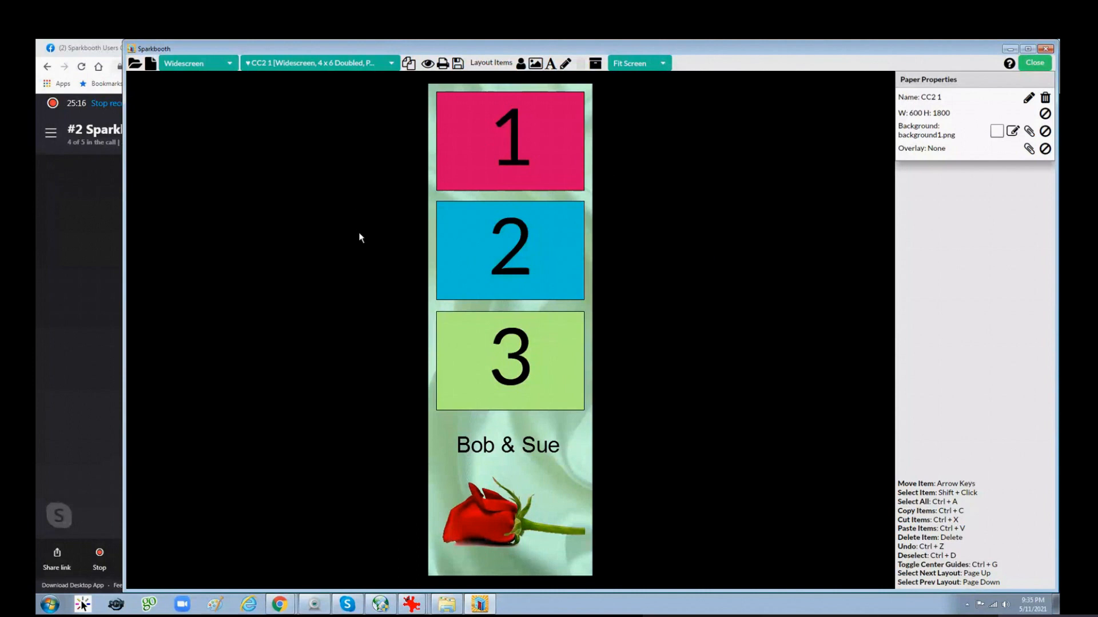
left_click(134, 68)
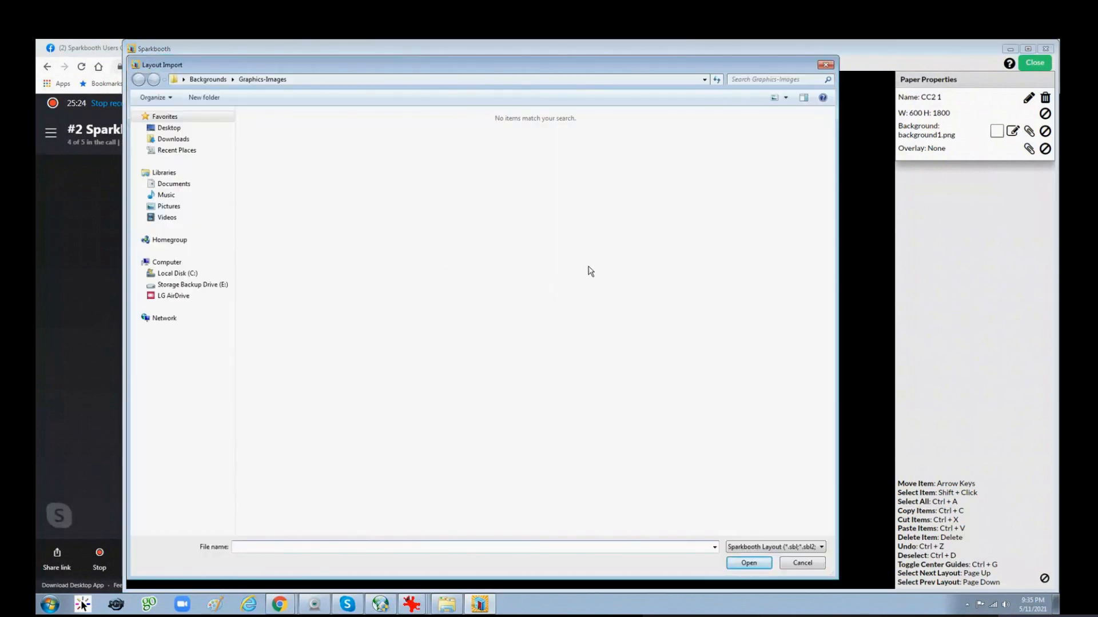
left_click(160, 129)
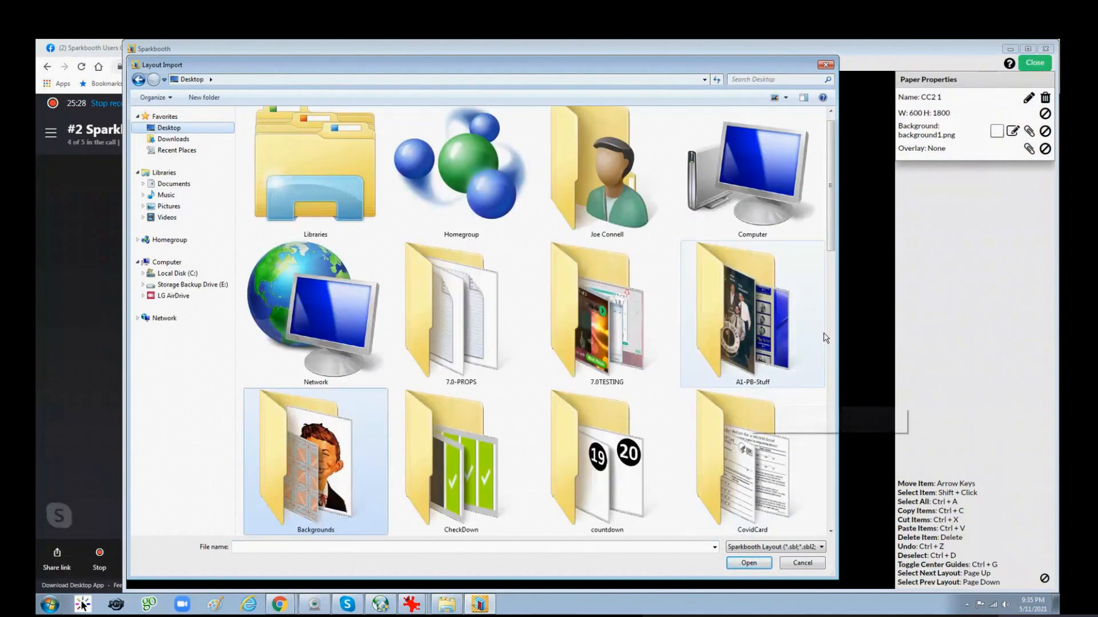
left_click_drag(826, 227, 840, 421)
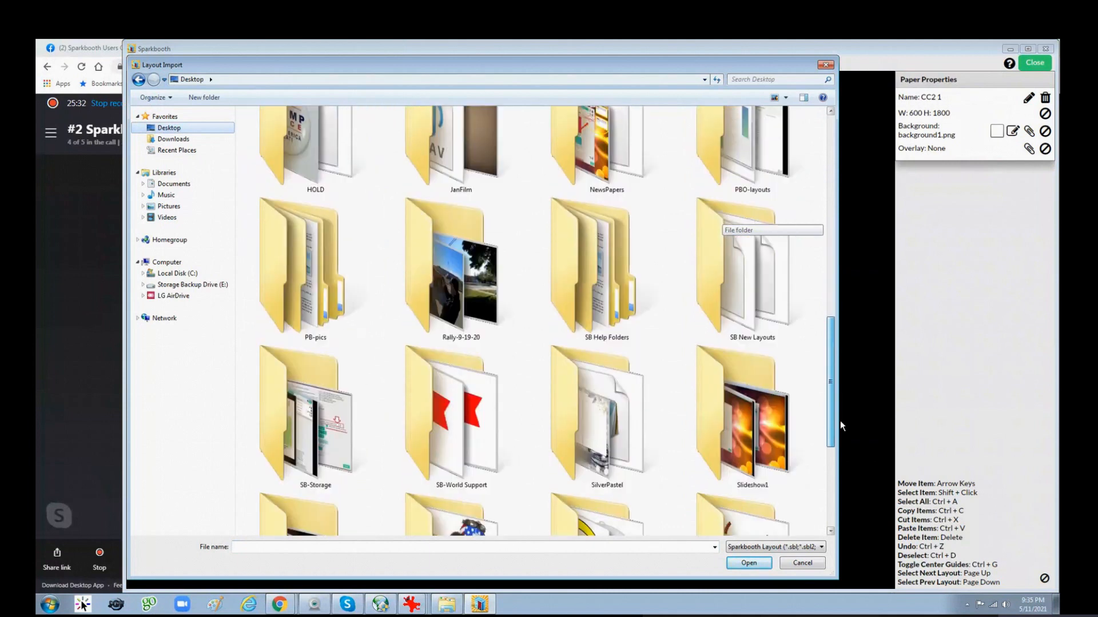
double_click(746, 312)
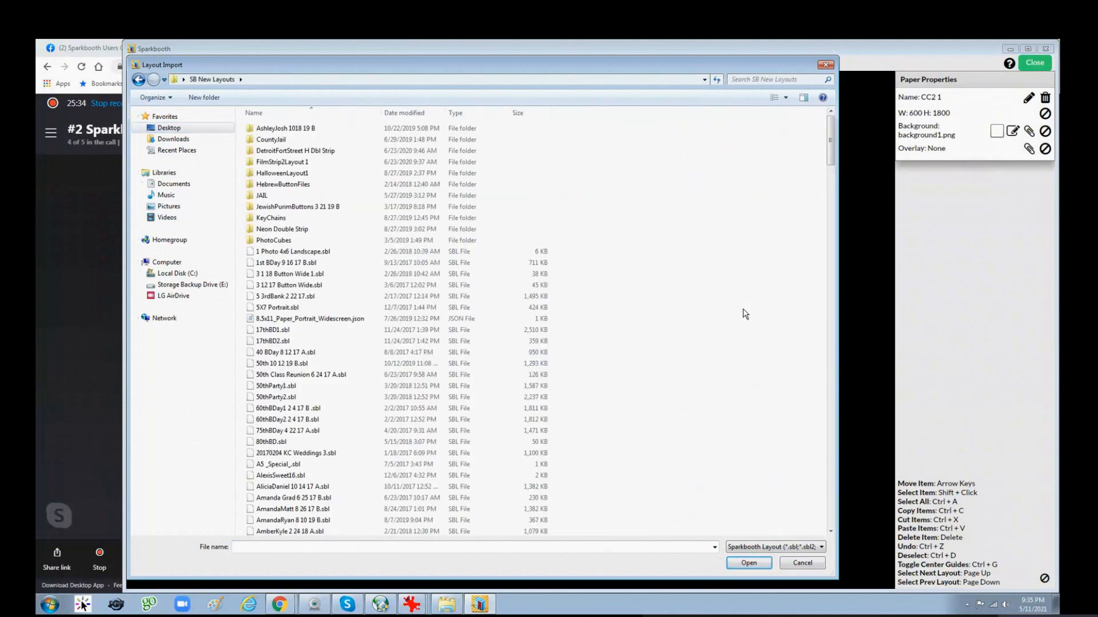
Step: Import the wedding couple's layout file ending in 9 15 18 AH.sbl from the SB New Layouts folder
left_click_drag(829, 132, 836, 536)
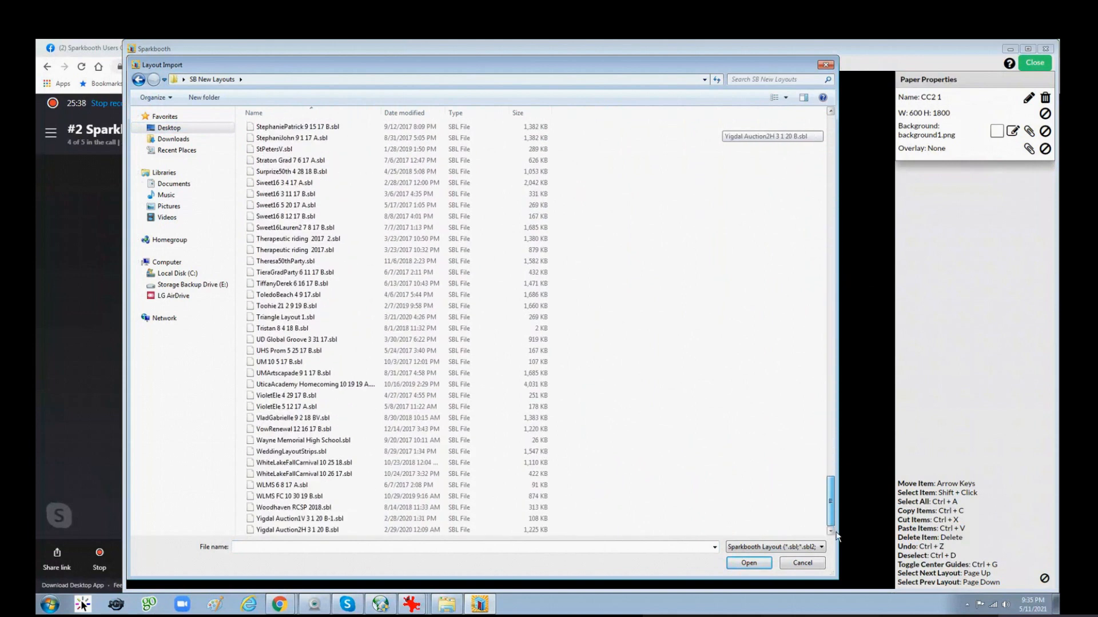
left_click_drag(839, 498, 818, 311)
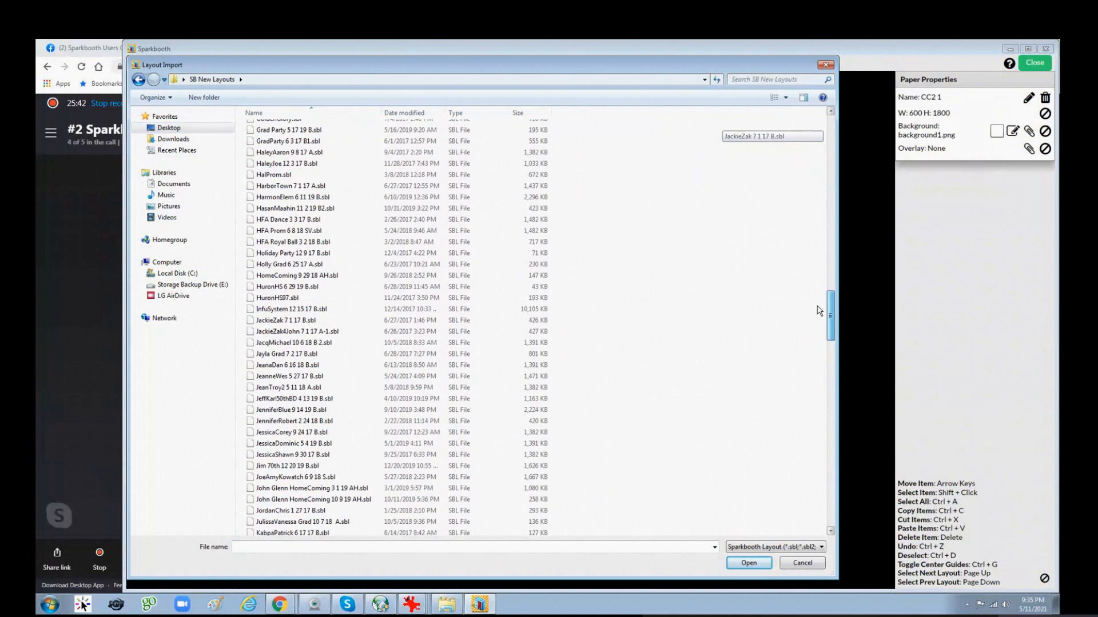
left_click_drag(819, 310, 823, 341)
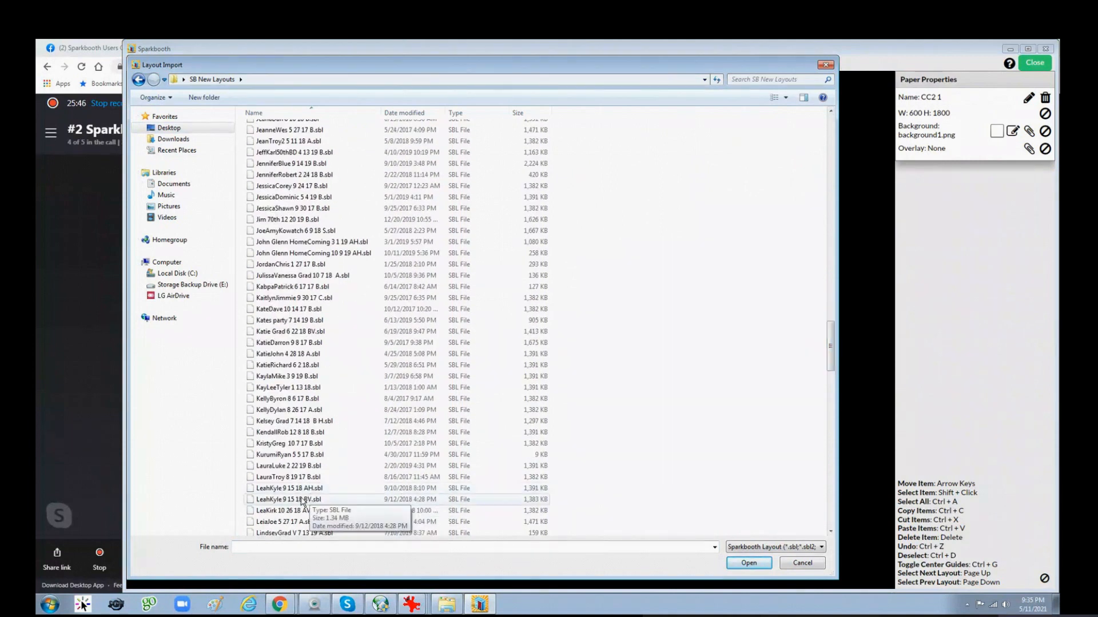
left_click(274, 501)
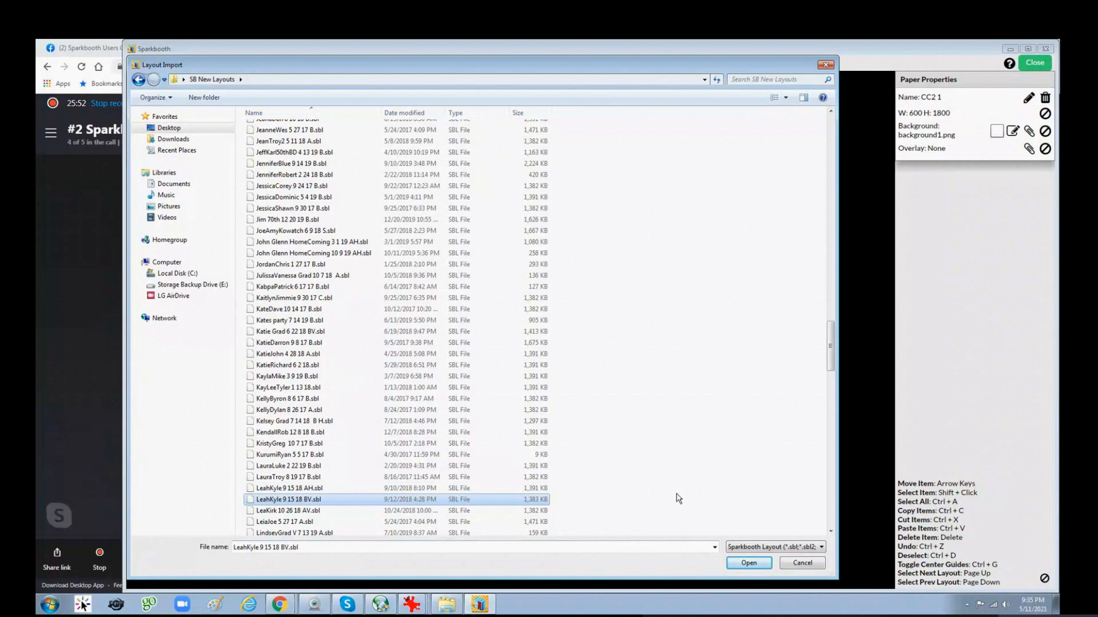
left_click(281, 489)
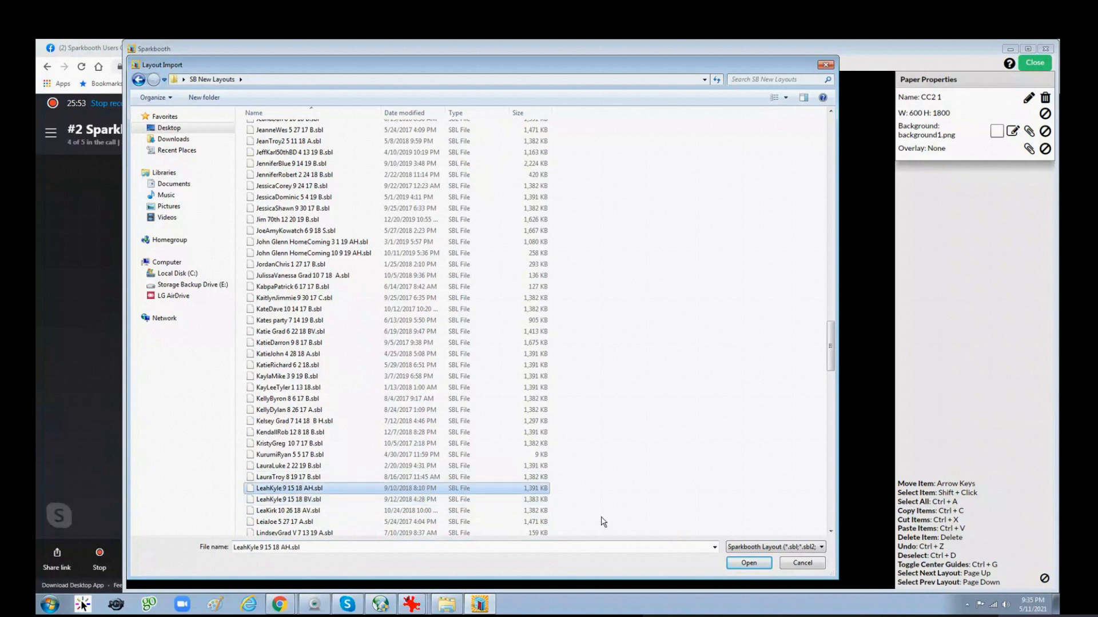
left_click(749, 563)
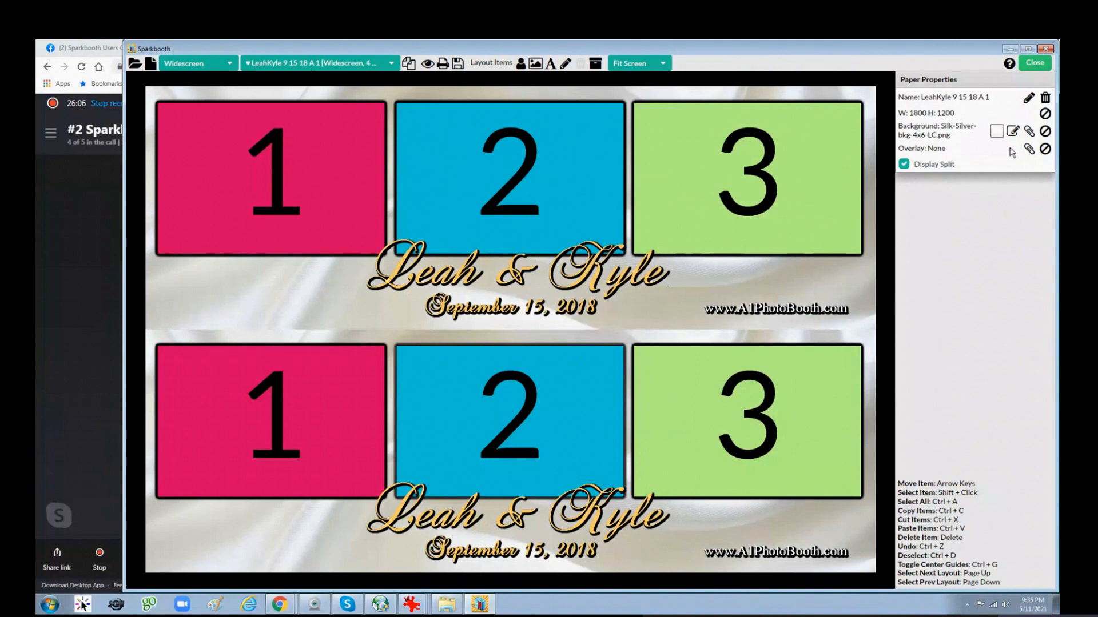
Step: Examine the imported layout's name and the text properties of the upper strip's names and date
left_click(1027, 99)
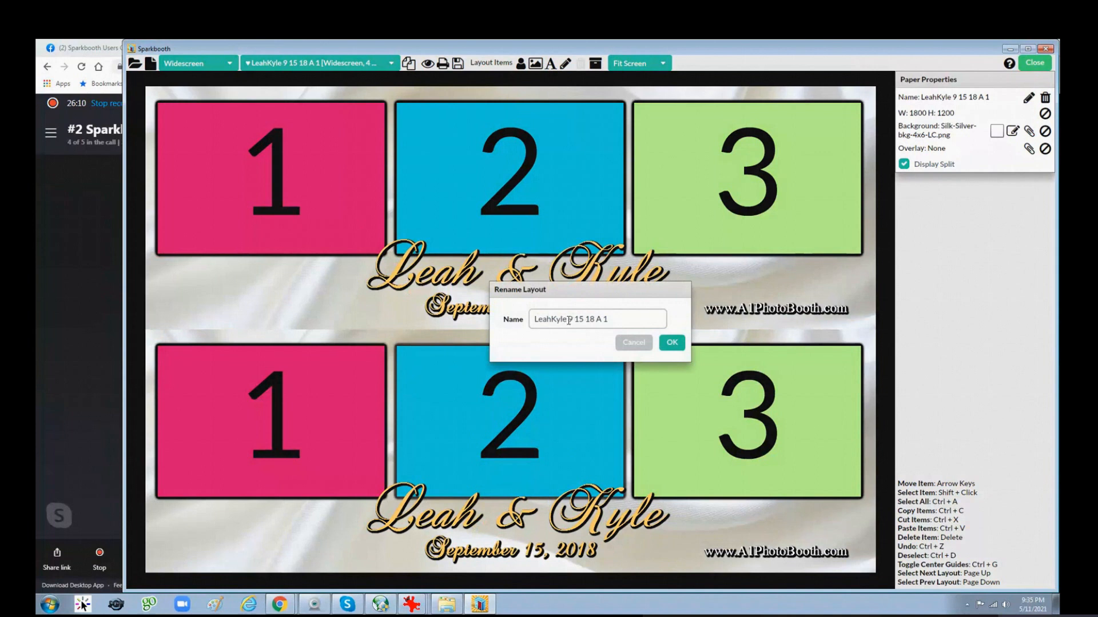
left_click(672, 343)
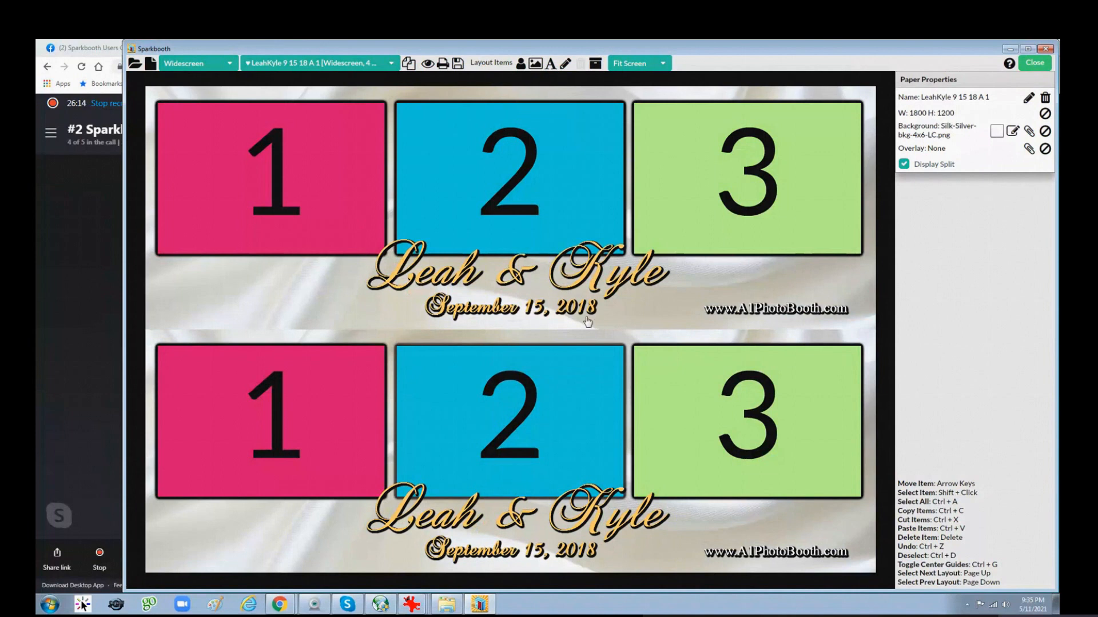
left_click(561, 279)
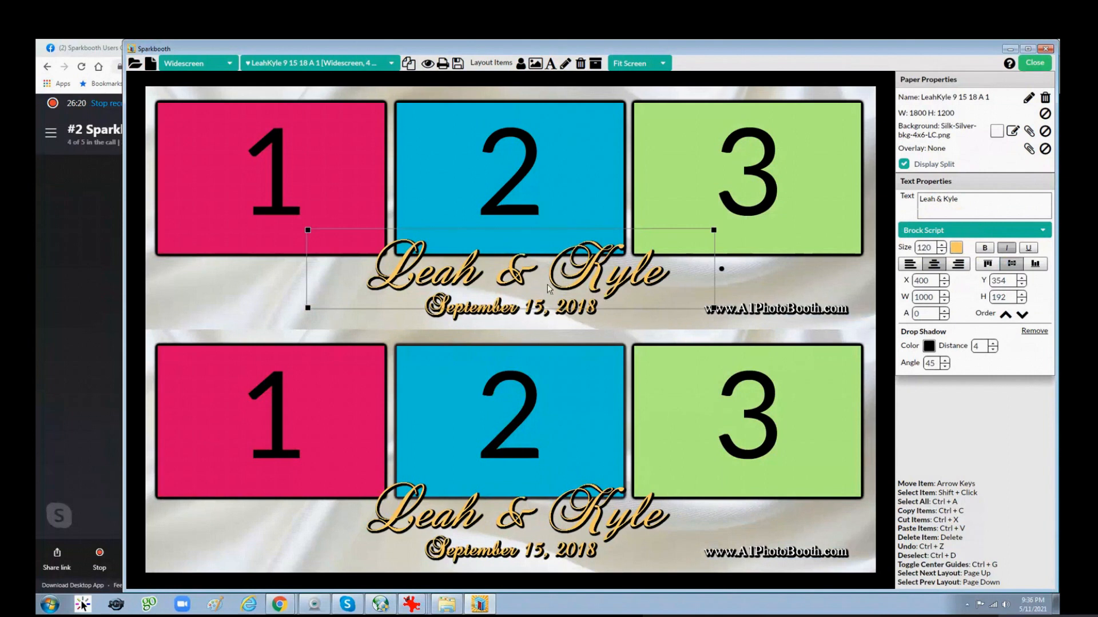
left_click(486, 319)
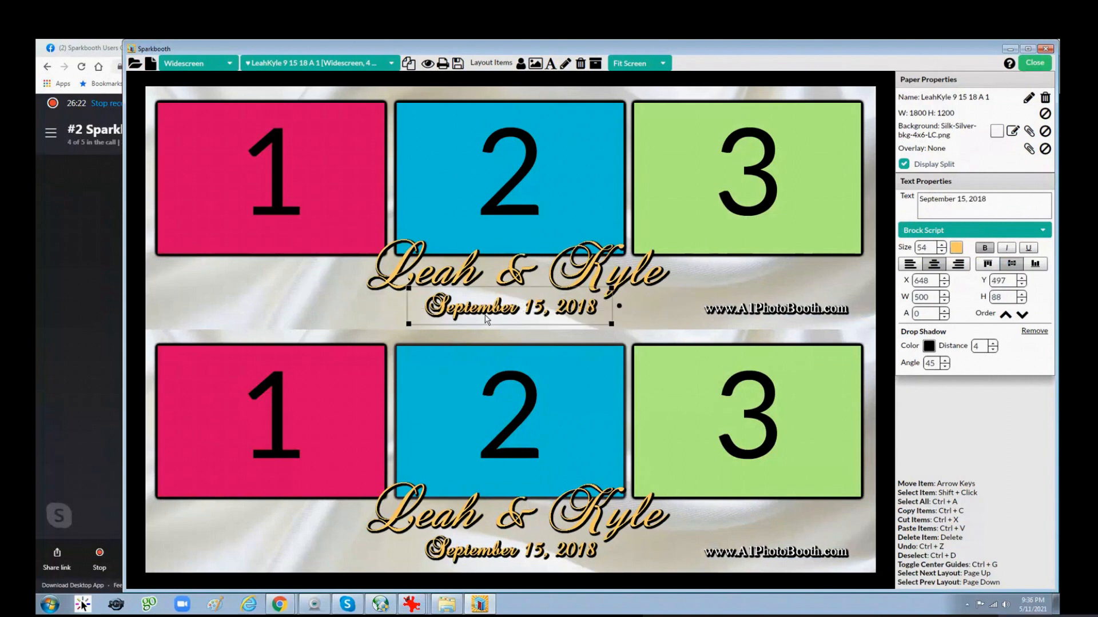
left_click(326, 305)
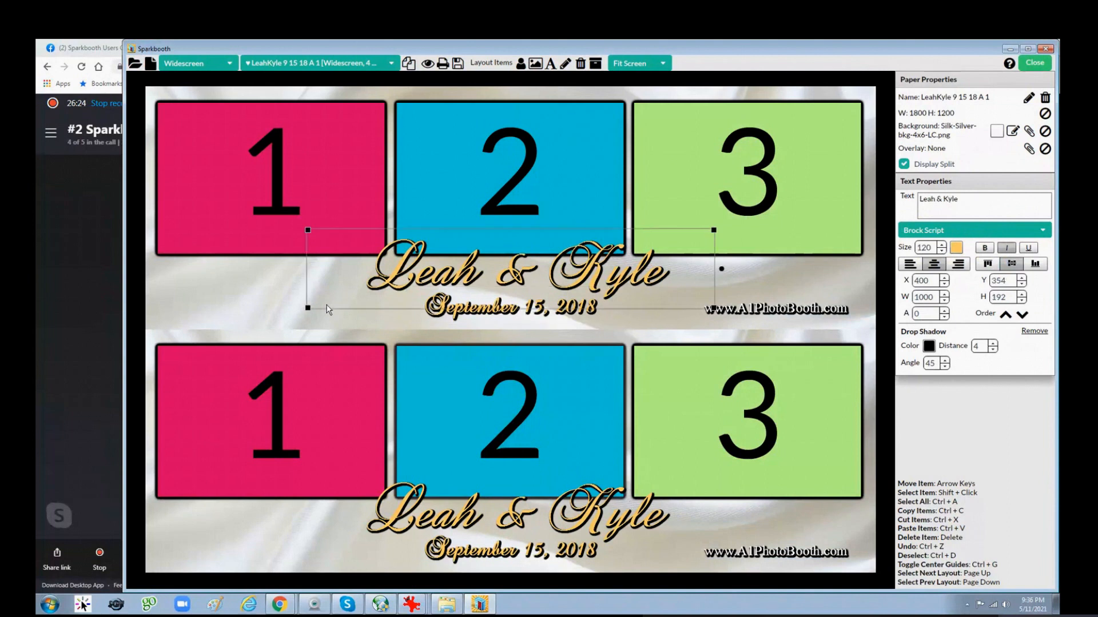
Step: Replace the wedding layout's background with the black double-strip image with gold swirls and bubbles from the 4X6 Horizontal Backgrounds collection
left_click(808, 276)
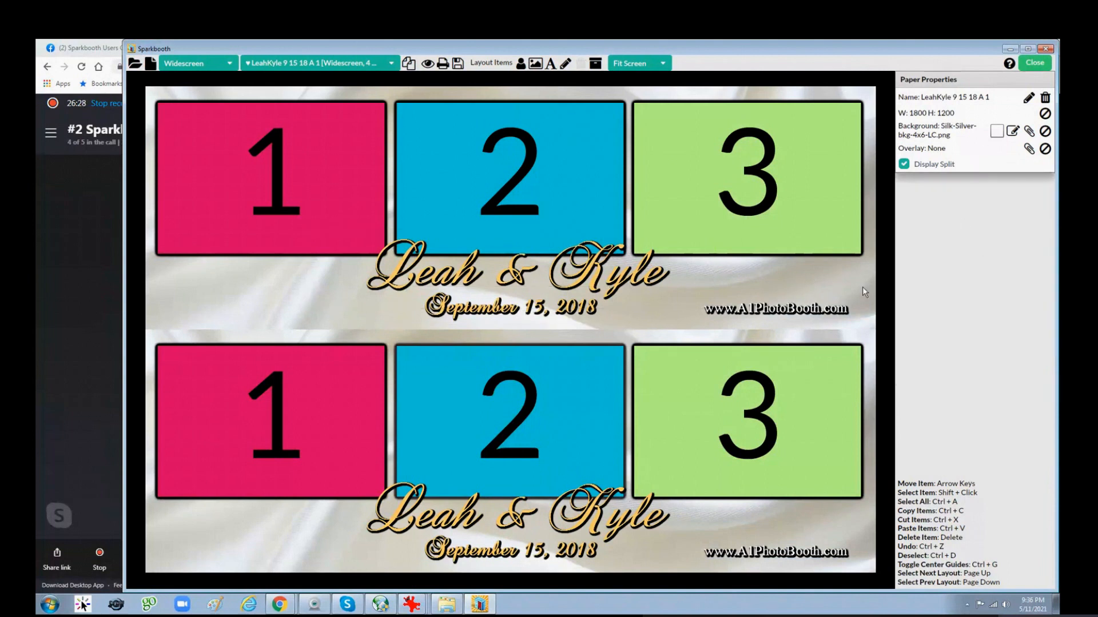
left_click(1028, 132)
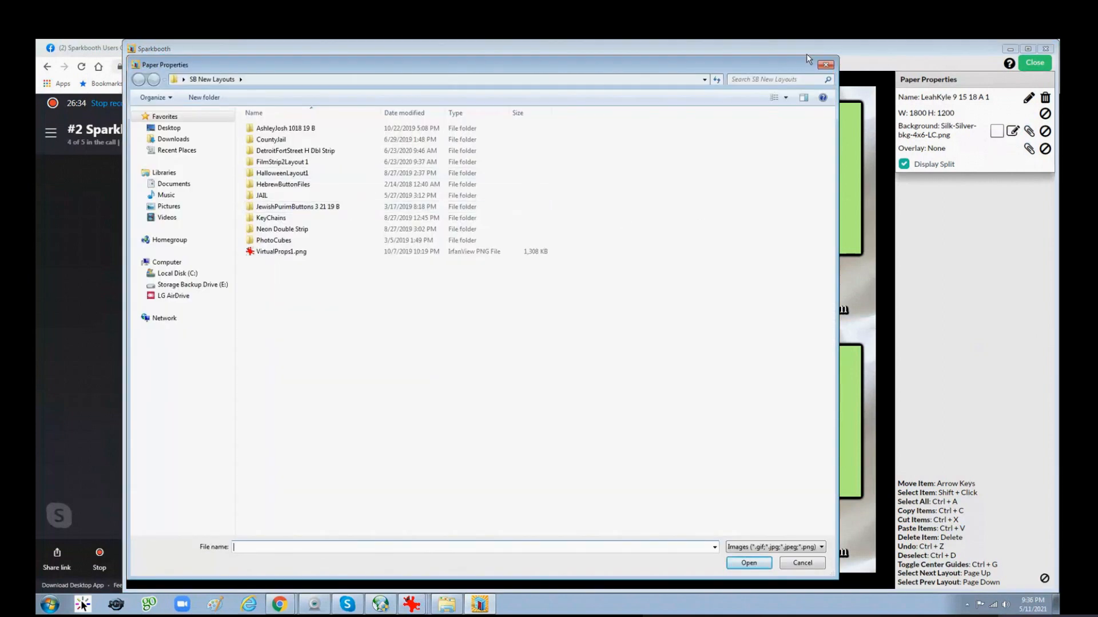
left_click(824, 66)
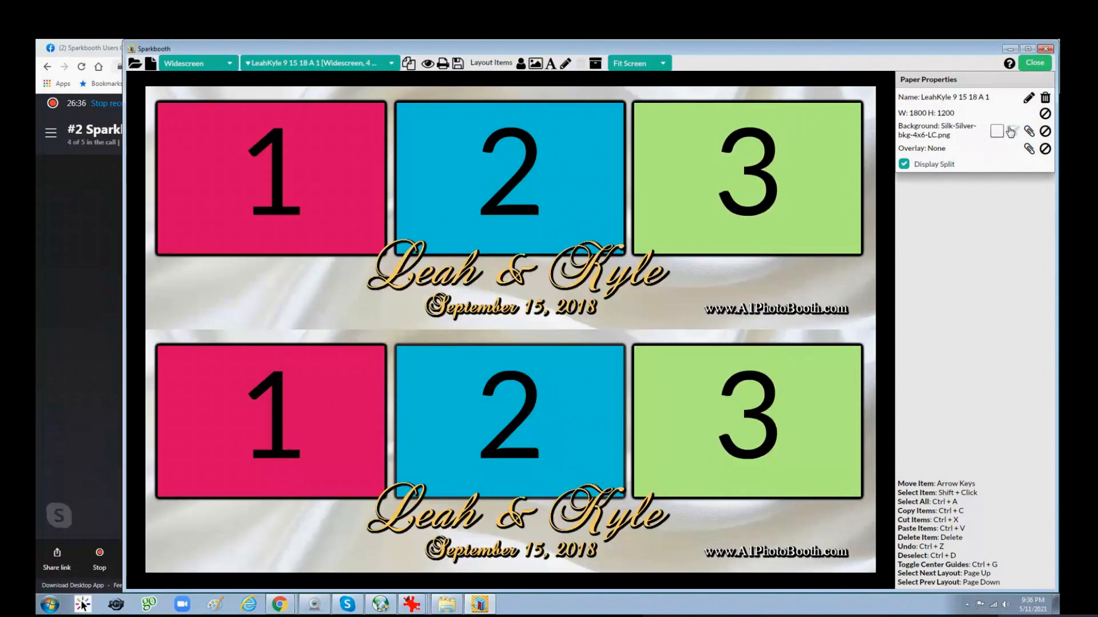
left_click(1011, 132)
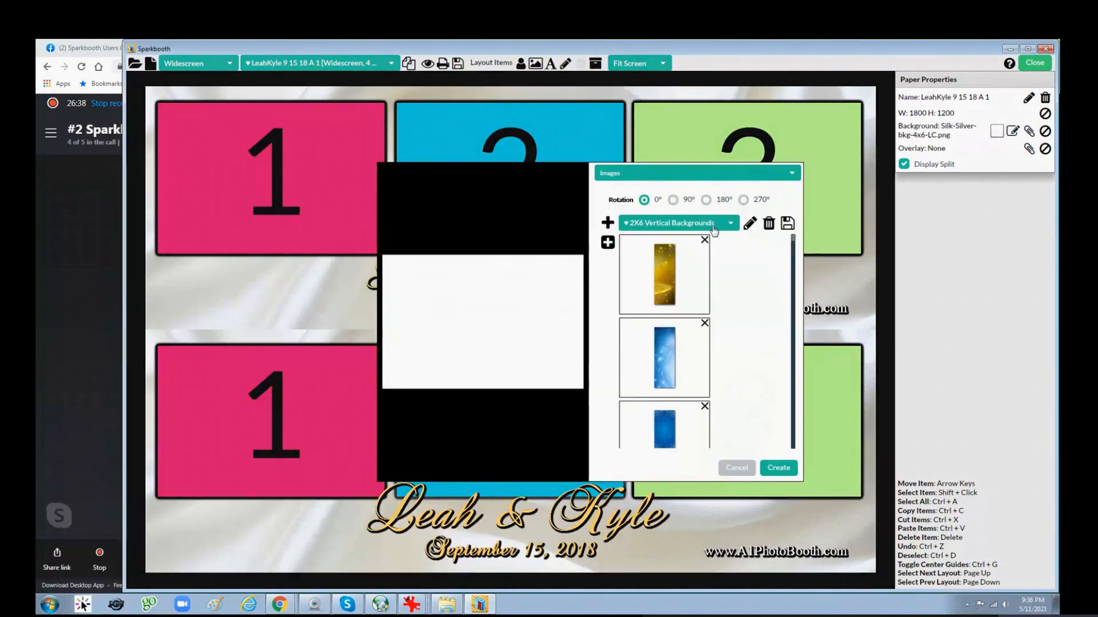
left_click(712, 224)
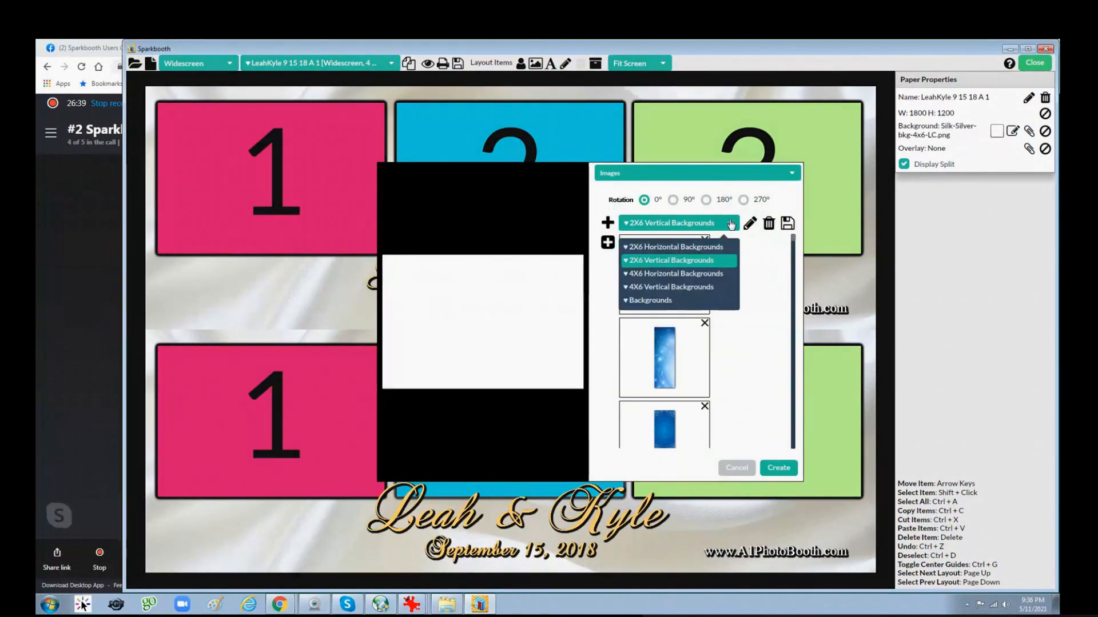
left_click(670, 273)
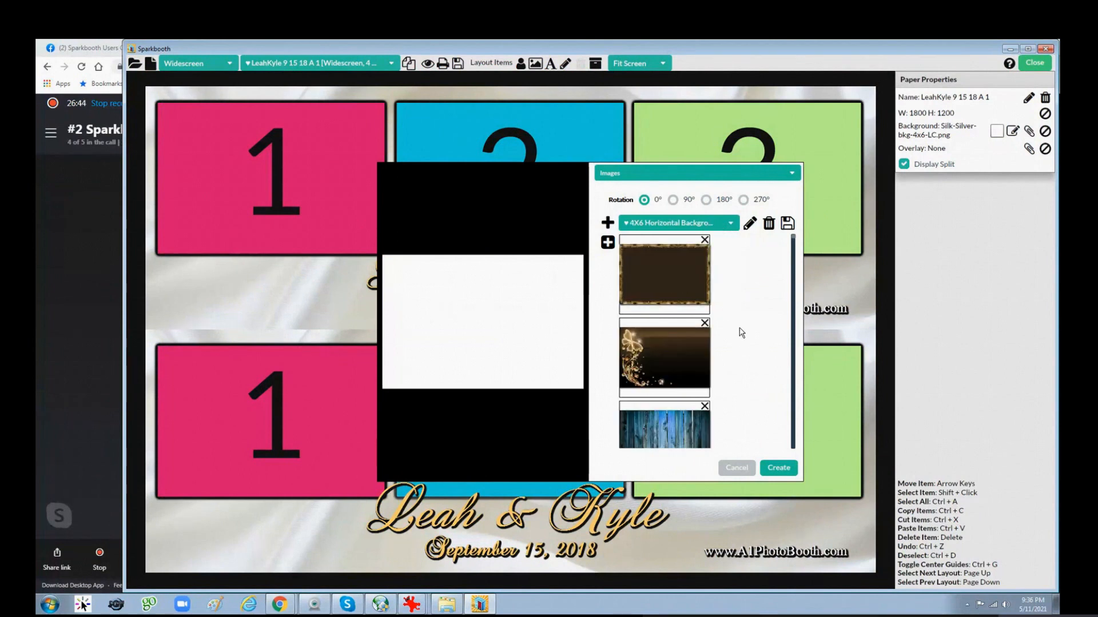
scroll(772, 292, "down", 3)
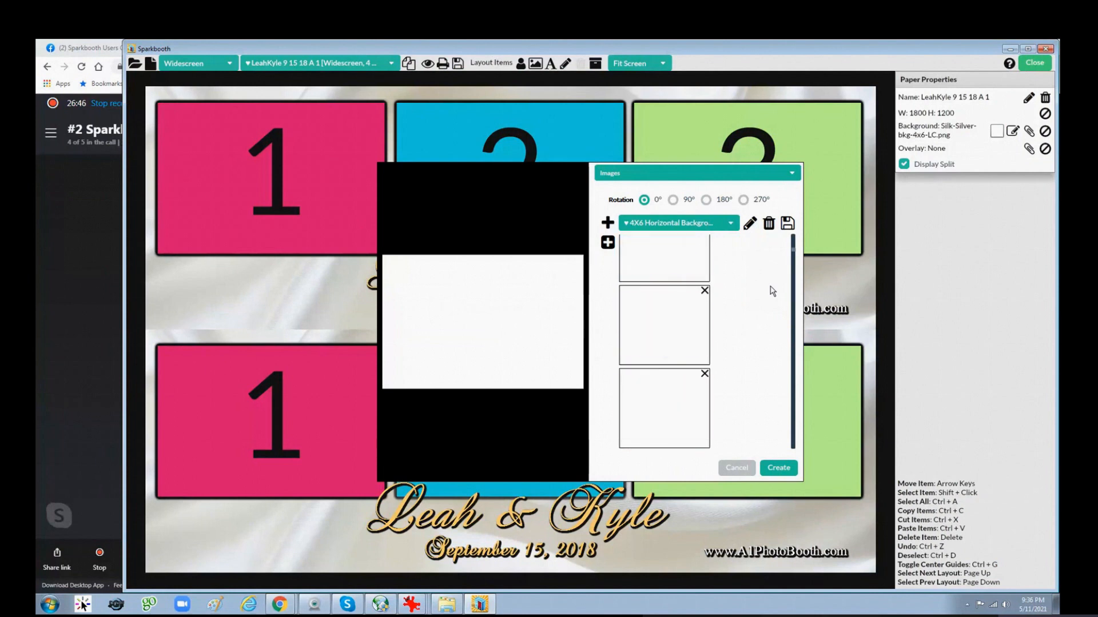
scroll(766, 344, "down", 4)
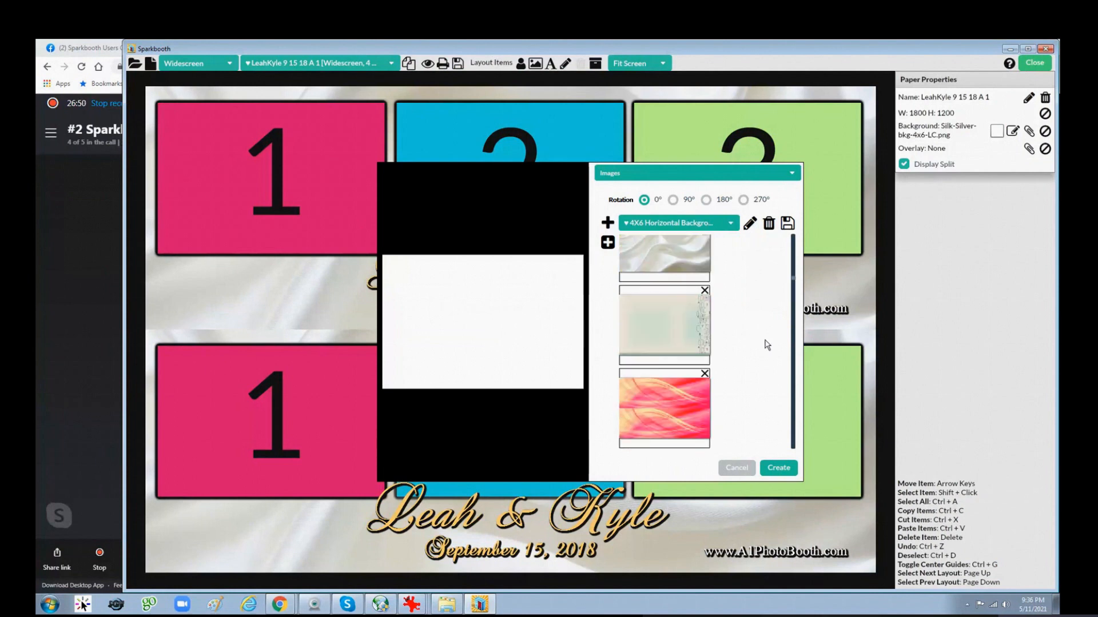
scroll(767, 345, "down", 1)
scroll(770, 345, "down", 1)
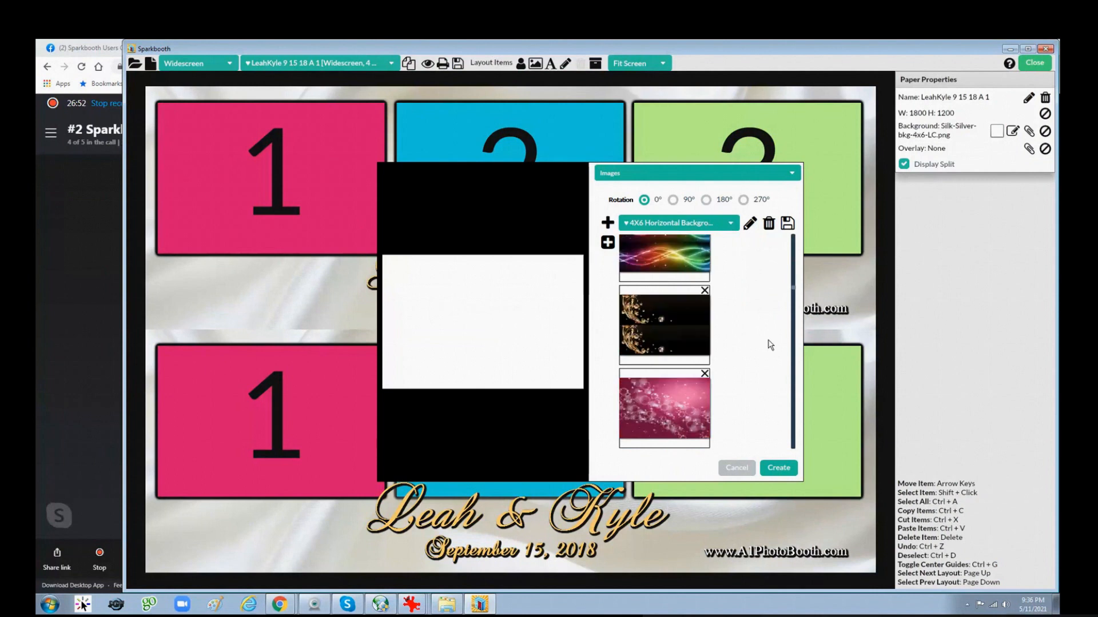
left_click(649, 327)
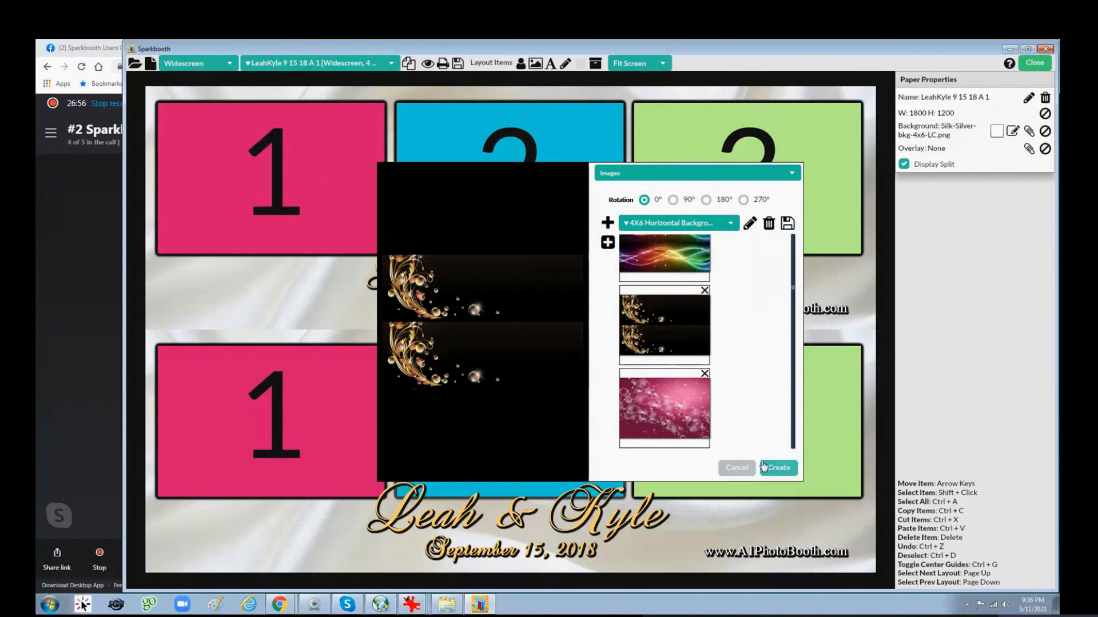
left_click(792, 470)
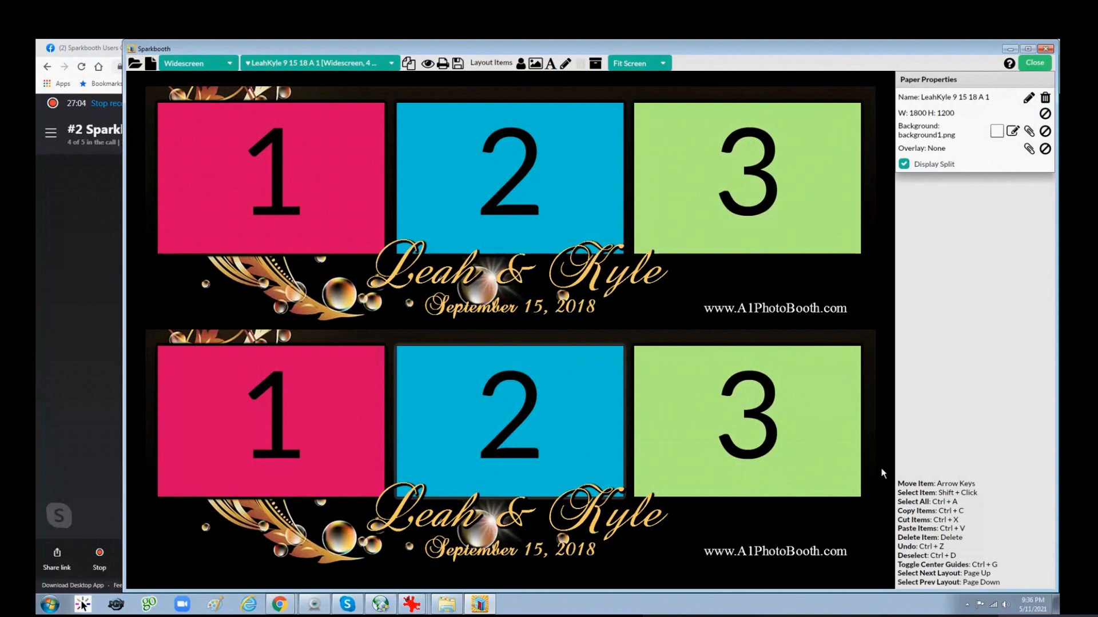
Step: Examine the 4X6 Vertical and 4X6 Horizontal background collections and the other available collections, leaving the layout's background as it is
left_click(1013, 133)
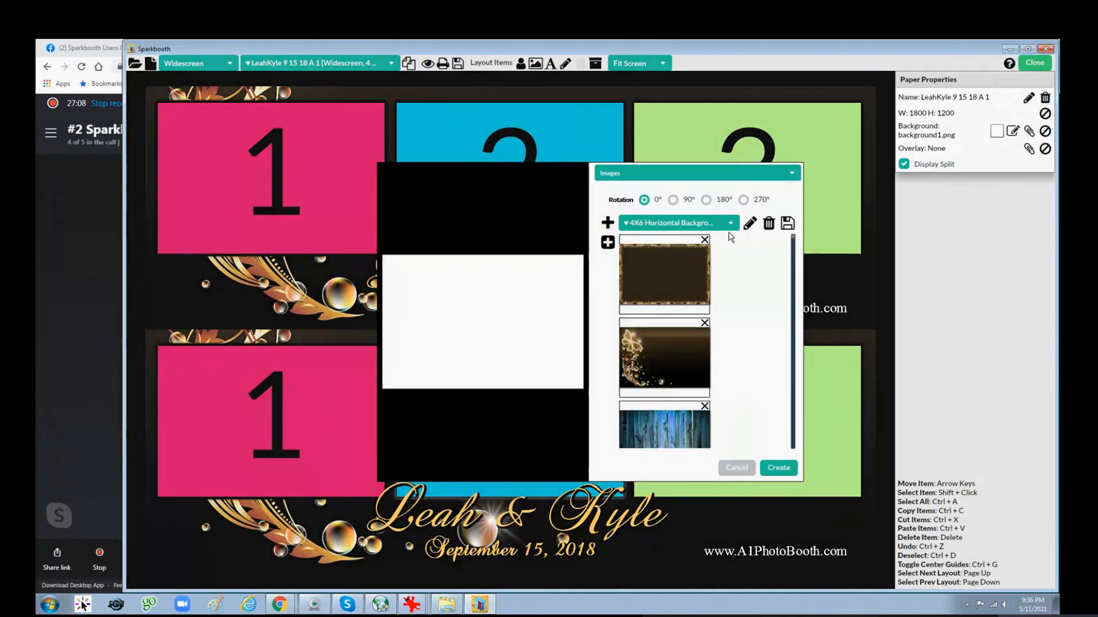
left_click(730, 224)
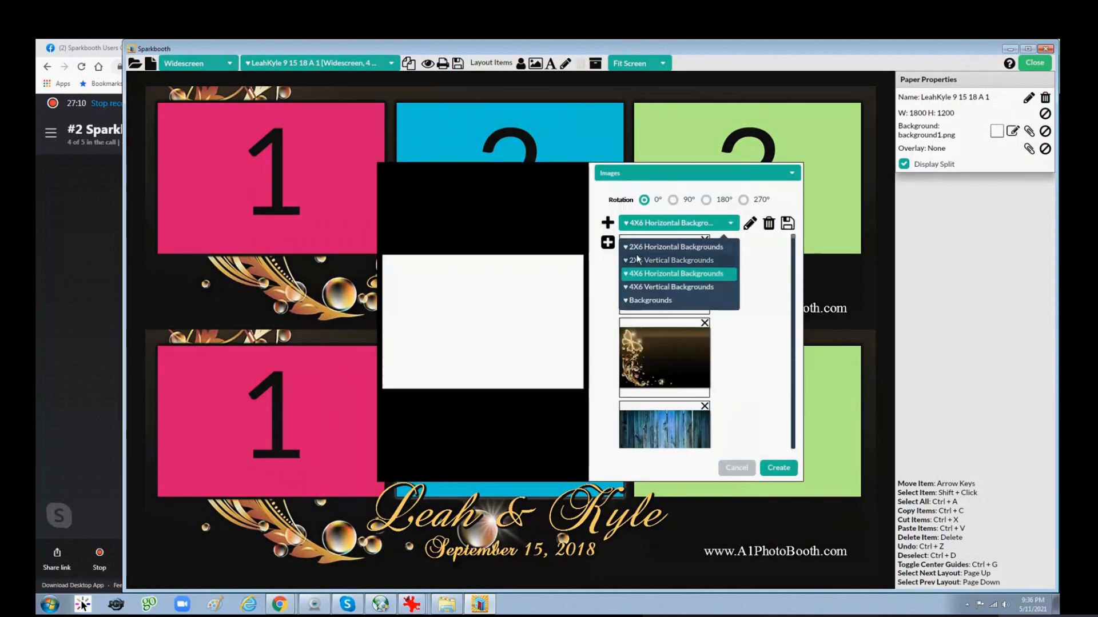
left_click(685, 290)
left_click(731, 224)
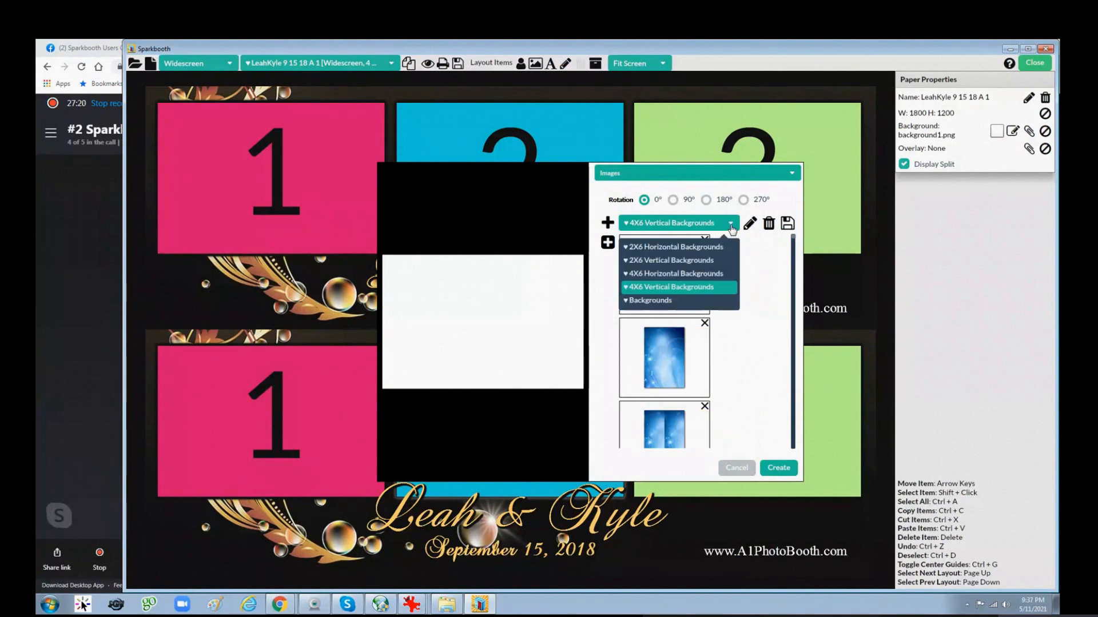
left_click(715, 275)
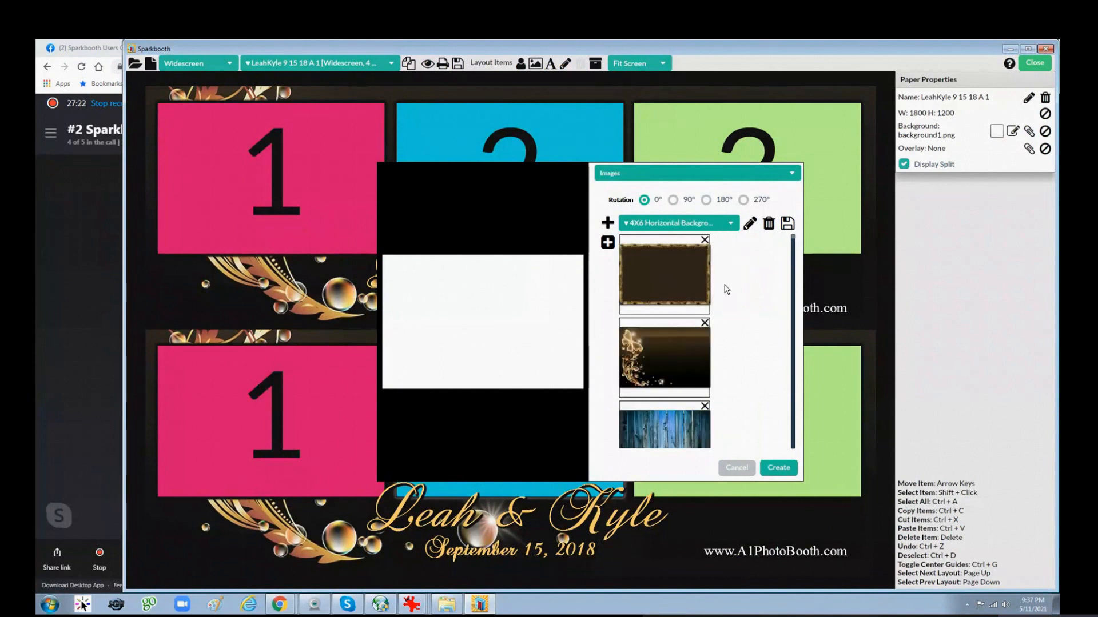
scroll(726, 288, "down", 10)
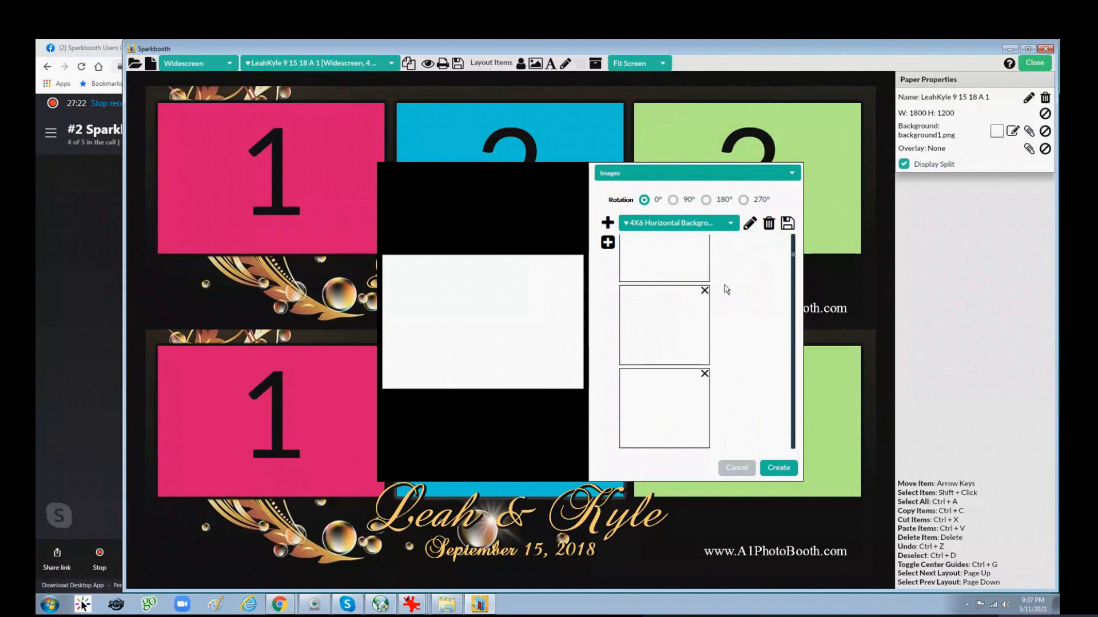
left_click(734, 226)
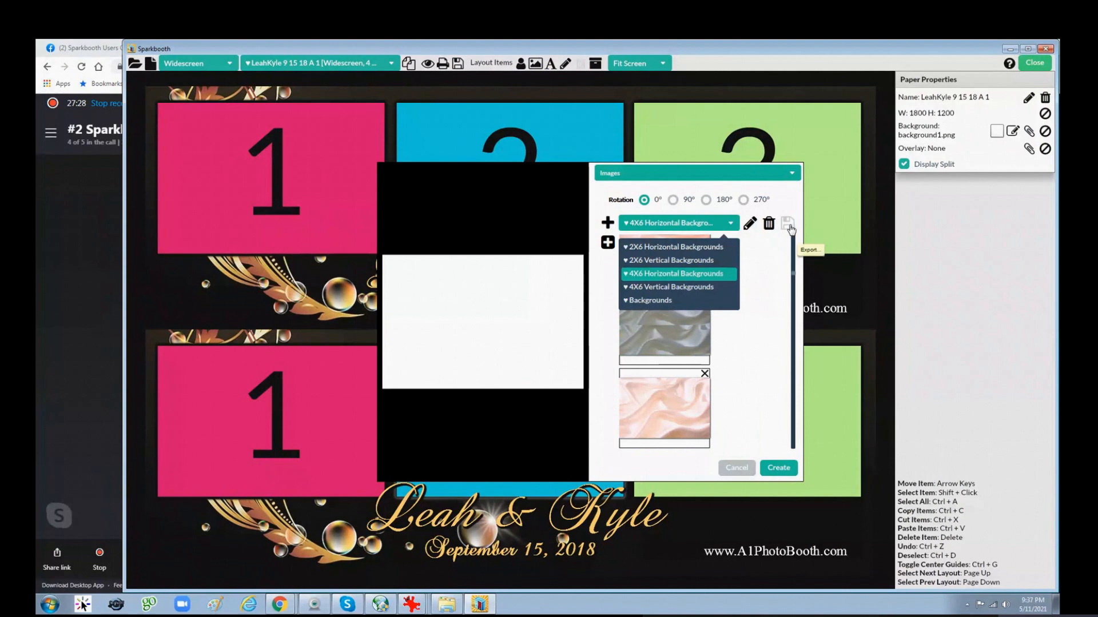
left_click(731, 224)
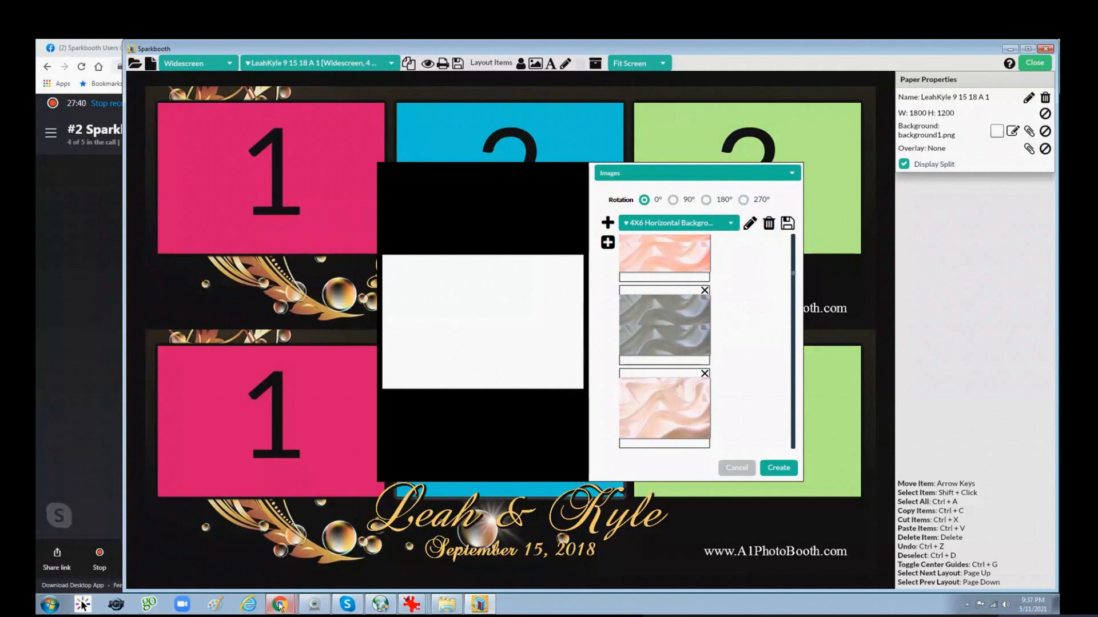
mouse_move(281, 608)
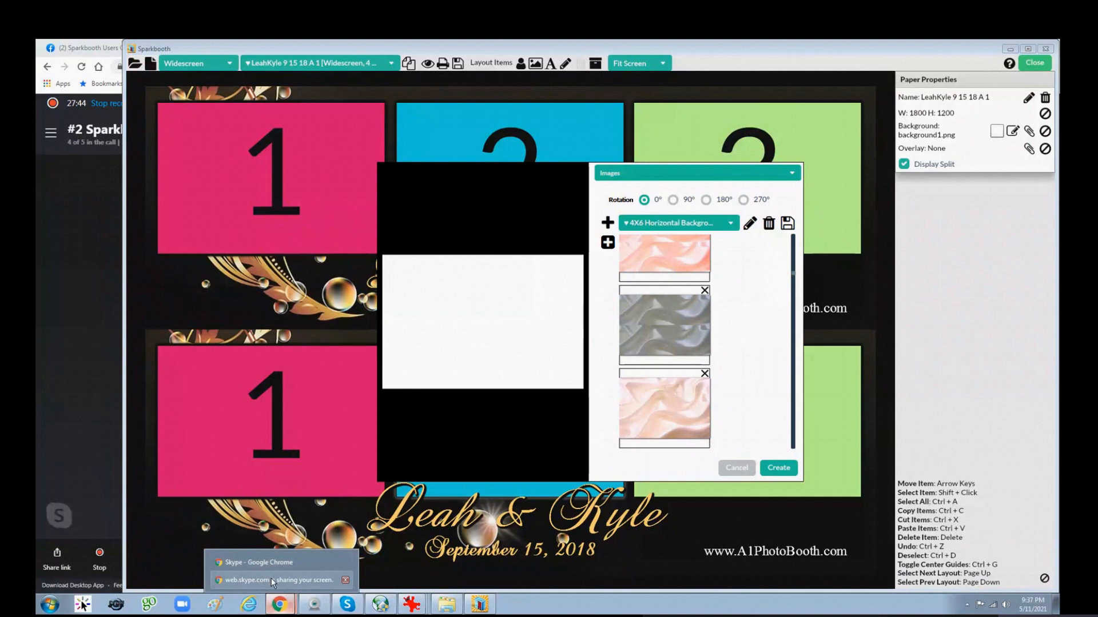
left_click(737, 468)
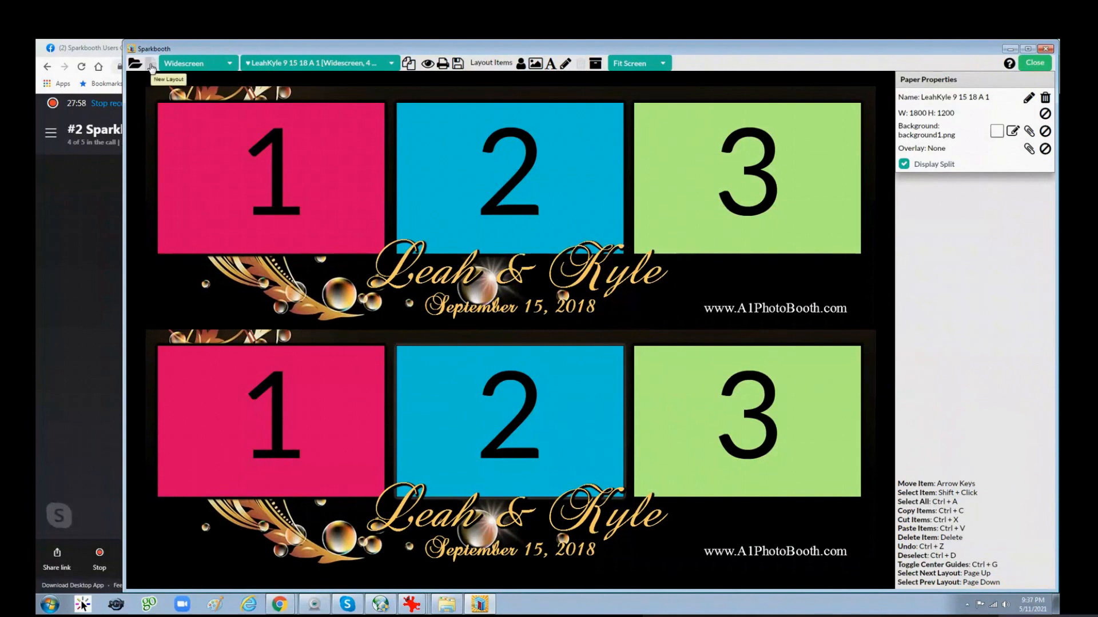
Step: Switch the layout editor to the Portrait photo size and close it to return to the Photo Layouts settings
left_click(230, 65)
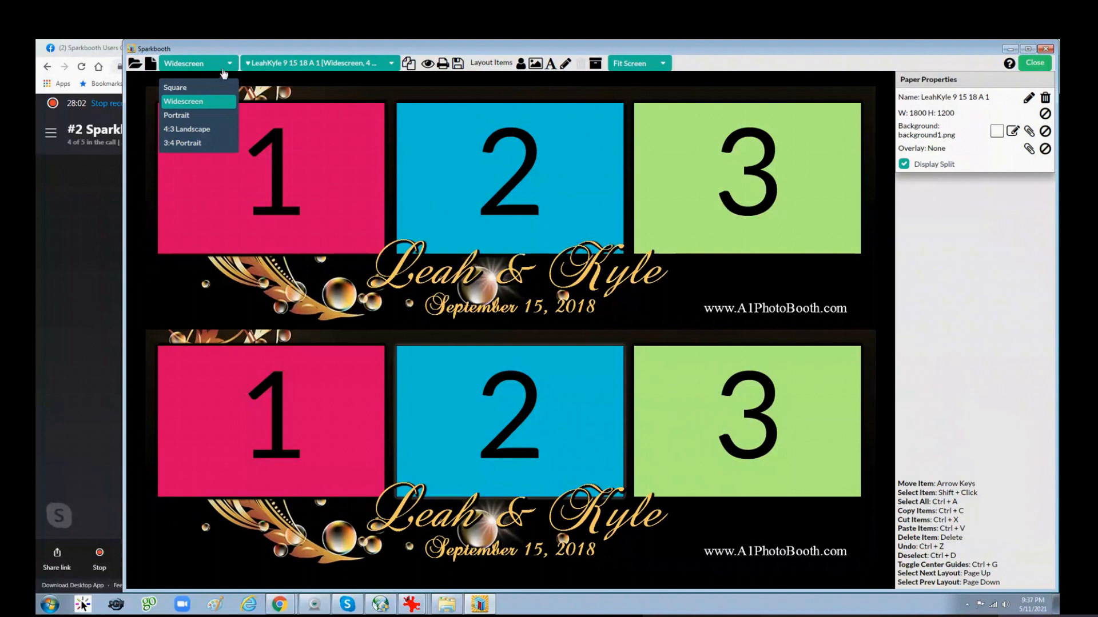
left_click(187, 114)
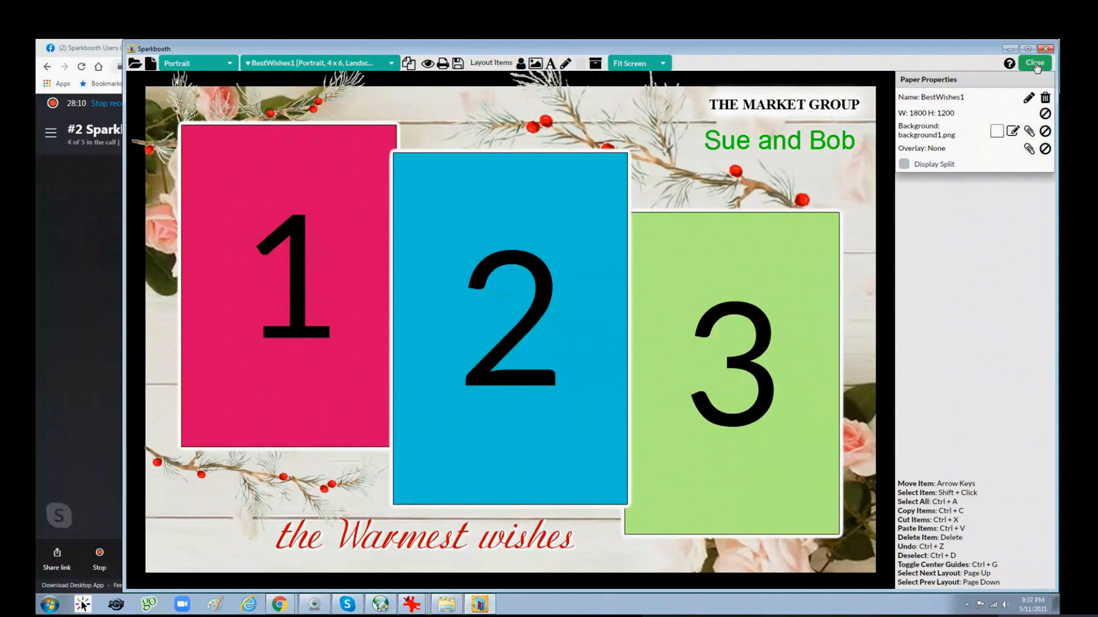
key("Escape")
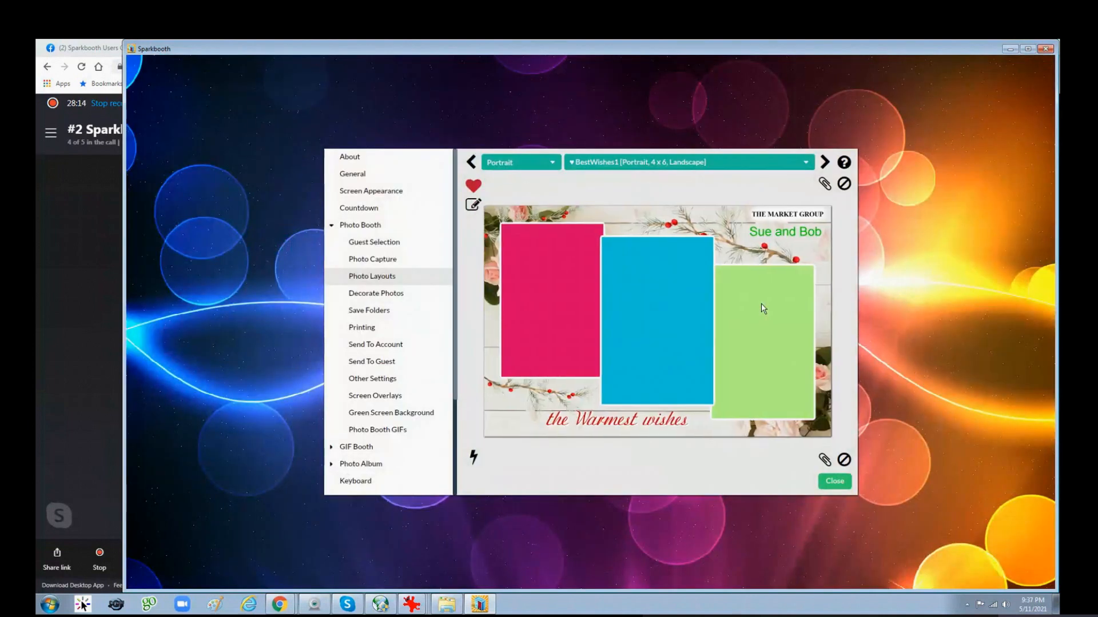
Step: Look through the list of Portrait layouts, preview the layout following BestWishes1, and return to BestWishes1
left_click(805, 162)
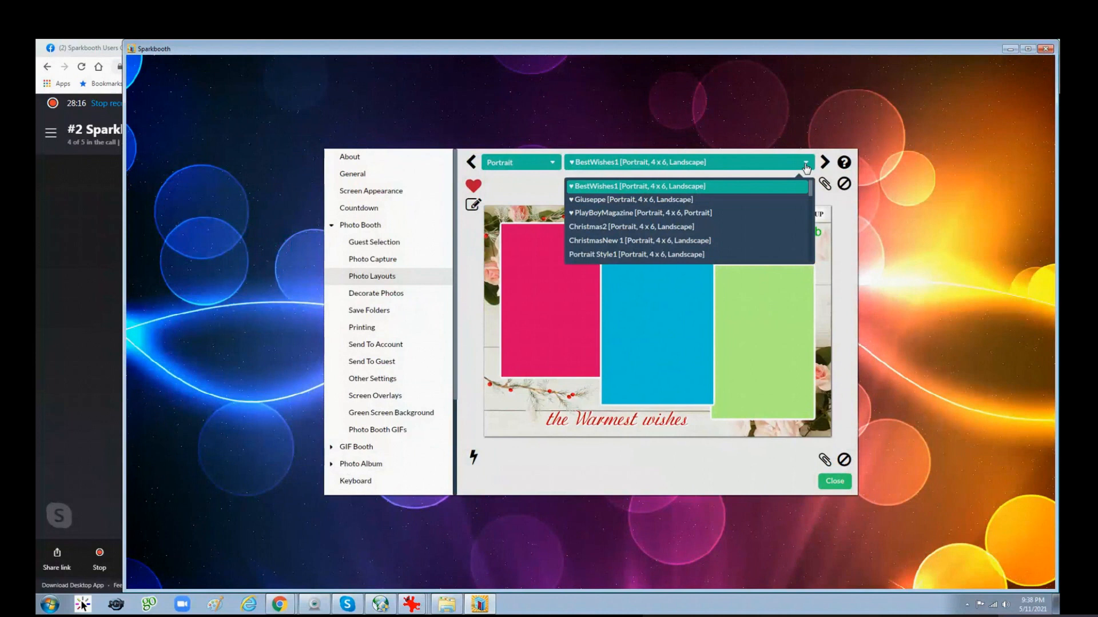
left_click(847, 223)
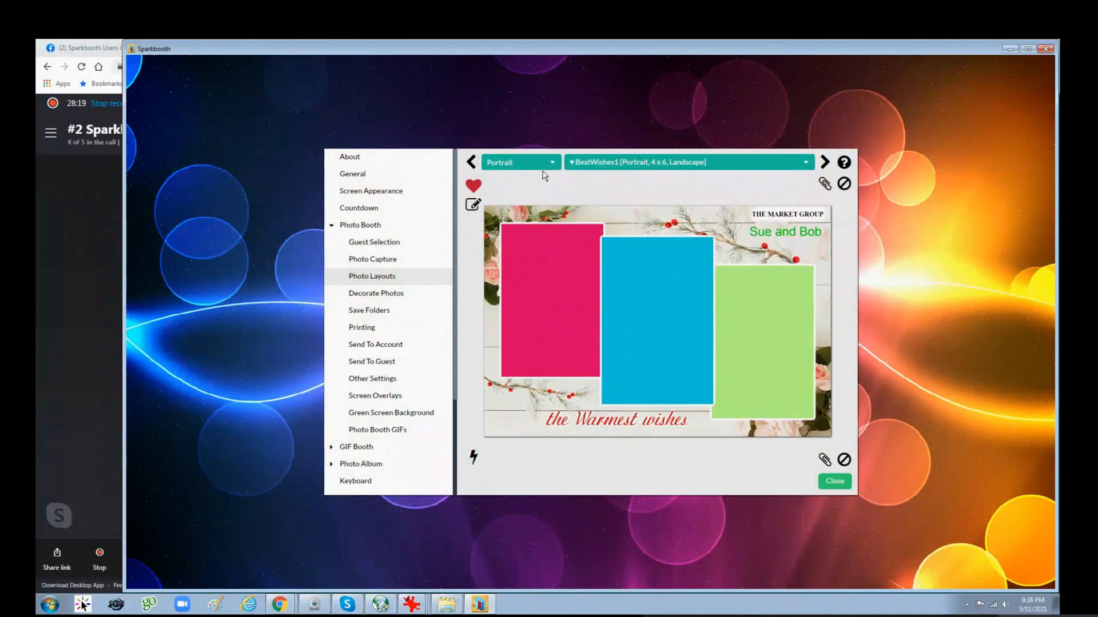
left_click(825, 163)
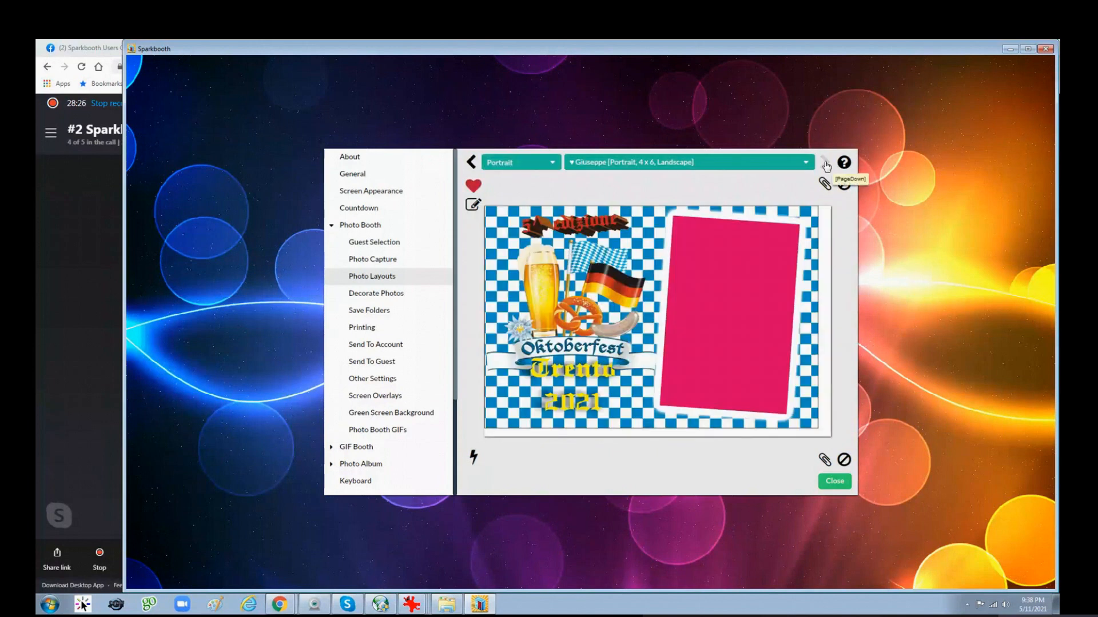
left_click(471, 163)
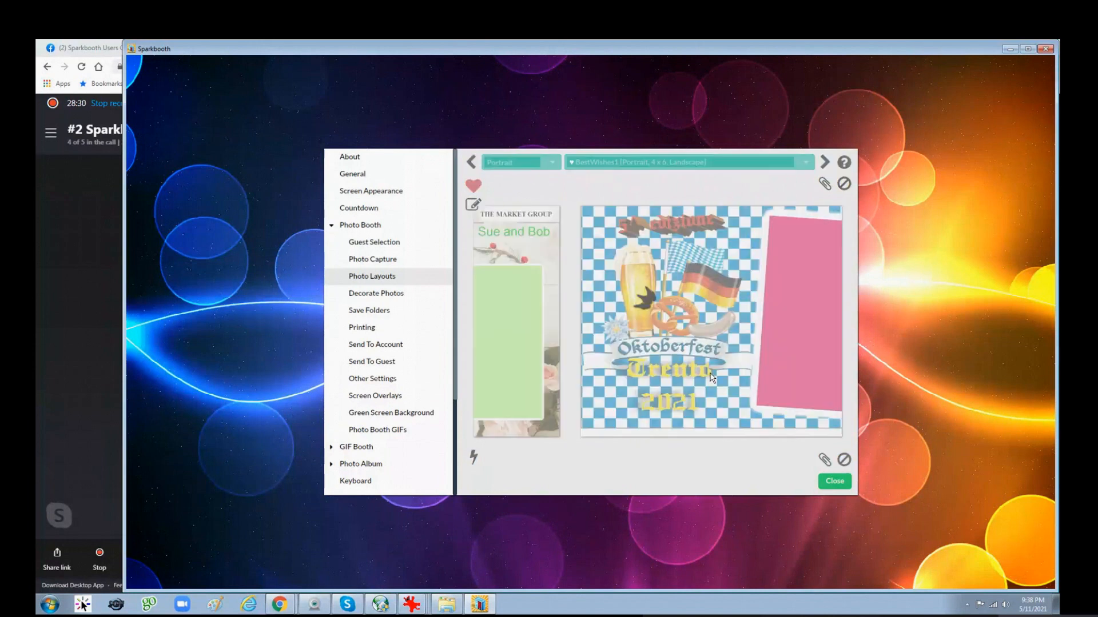
Step: Examine the bulk actions for photo layouts, including the option to select by current photo size
left_click(474, 461)
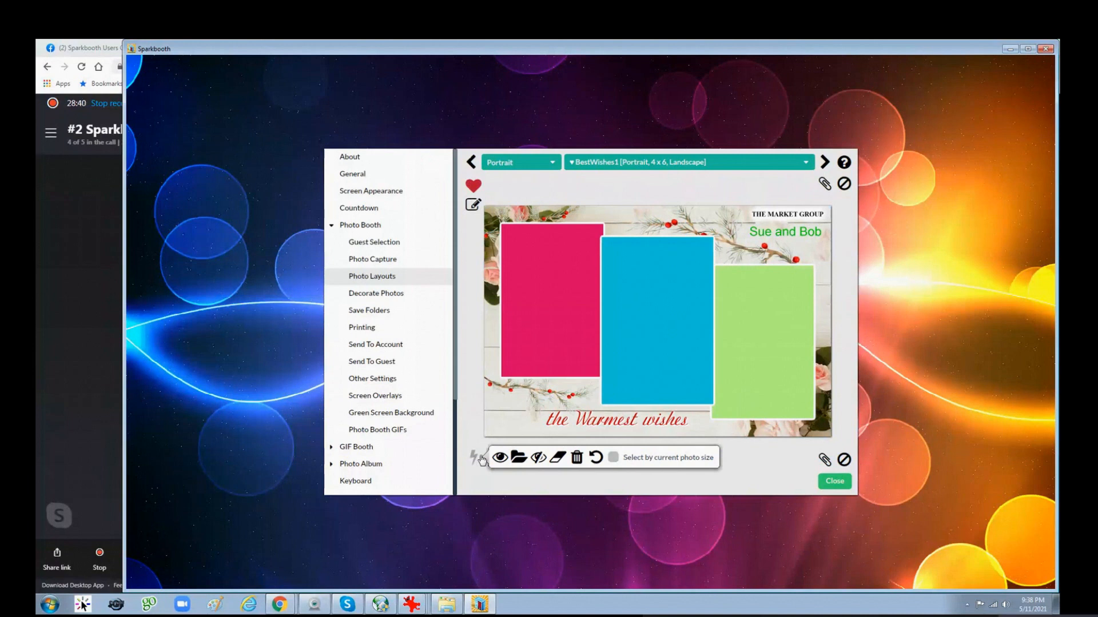
left_click(472, 460)
left_click(472, 460)
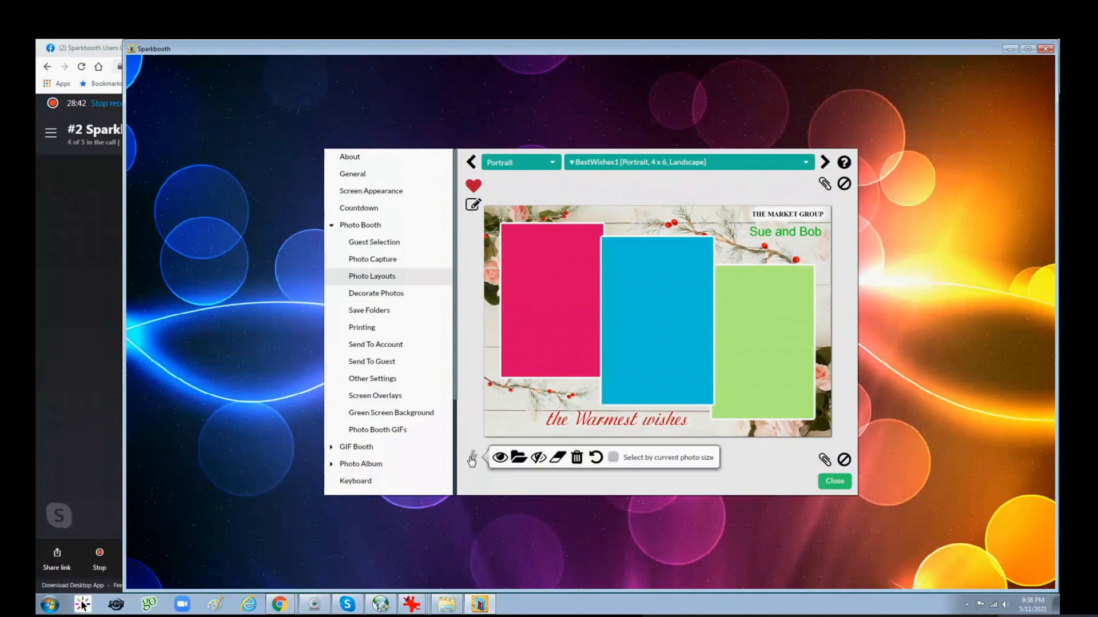
left_click(613, 458)
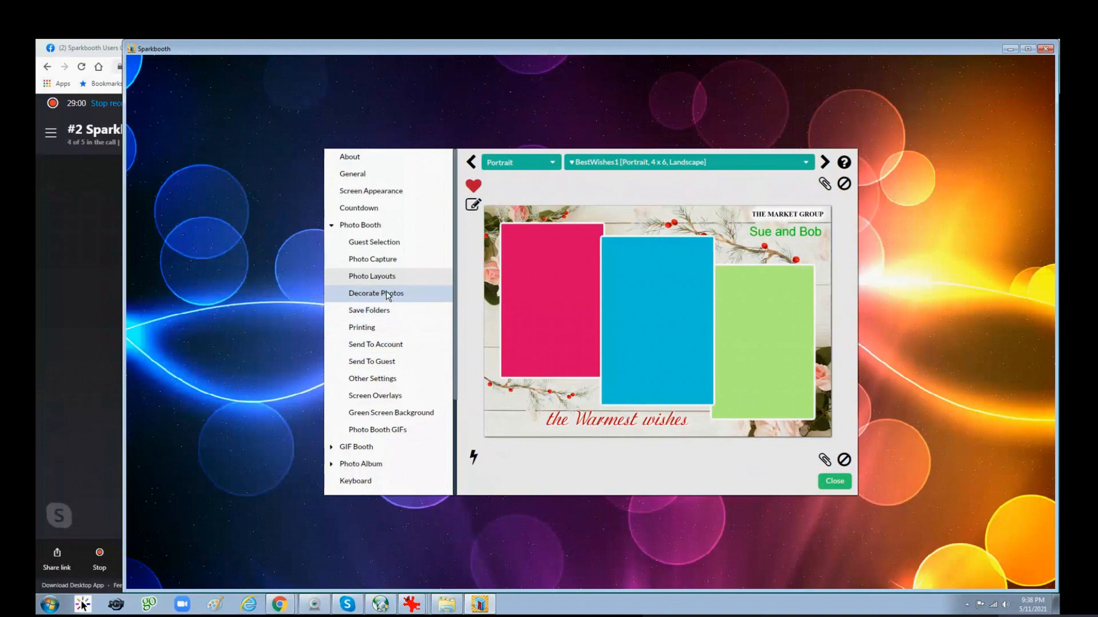
Step: Review the Screen Appearance, General and Guest Selection settings, including the number choices for the change photo layout screen
left_click(388, 199)
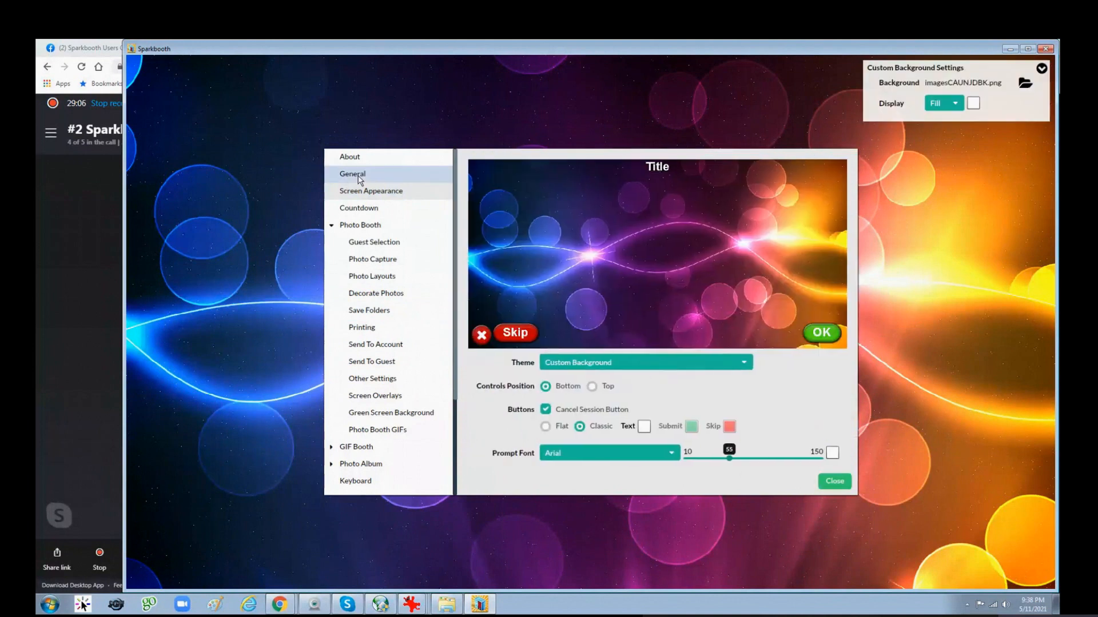
left_click(358, 175)
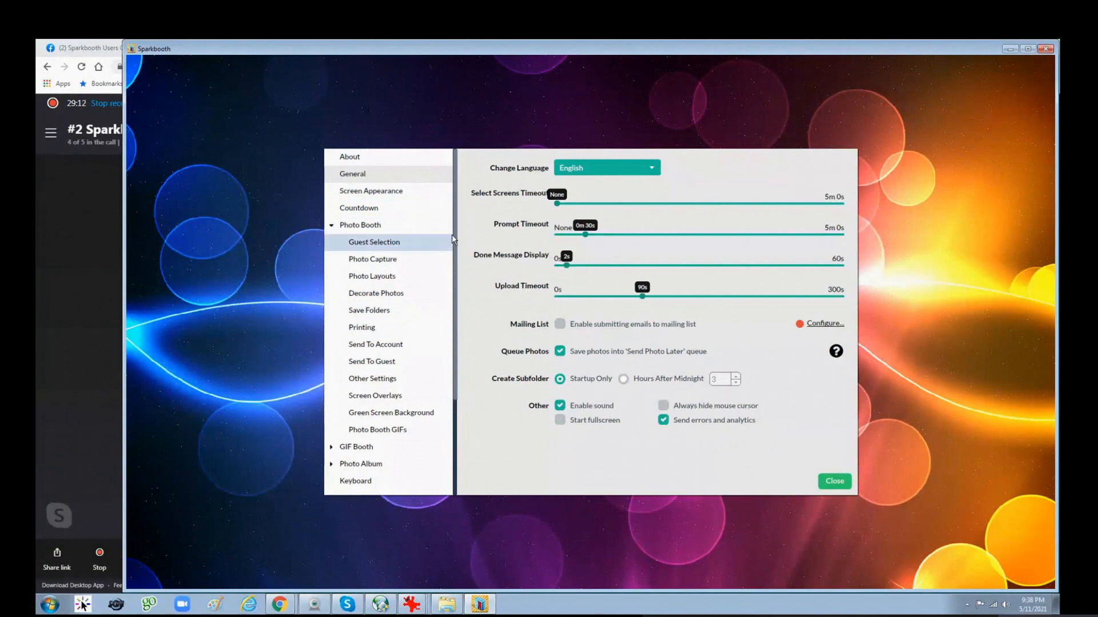
left_click(370, 240)
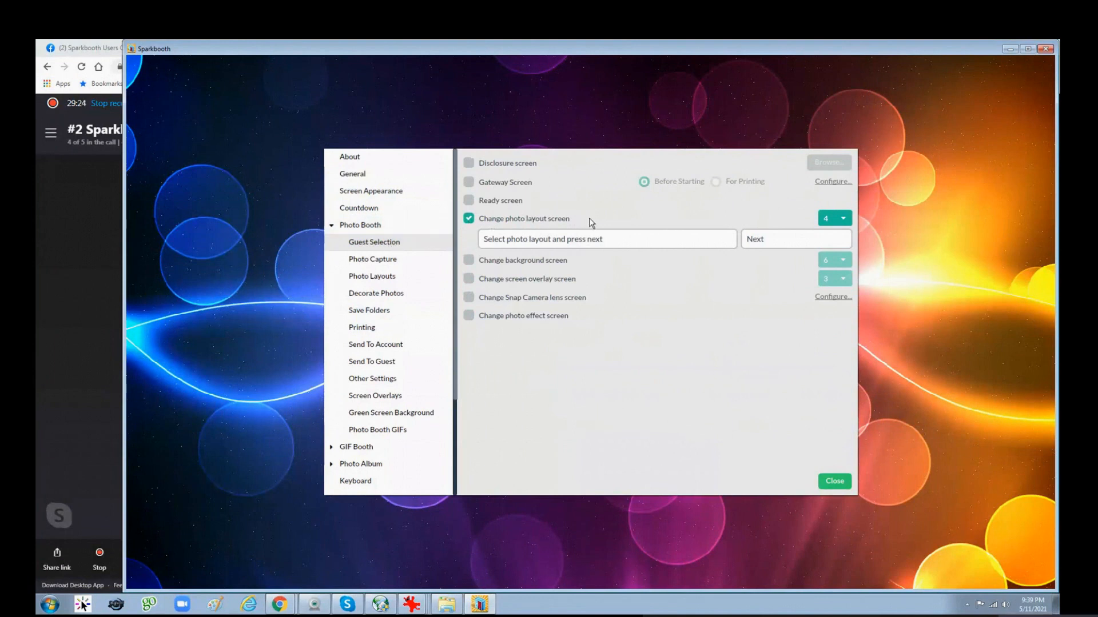
left_click(844, 220)
left_click(845, 220)
left_click(845, 221)
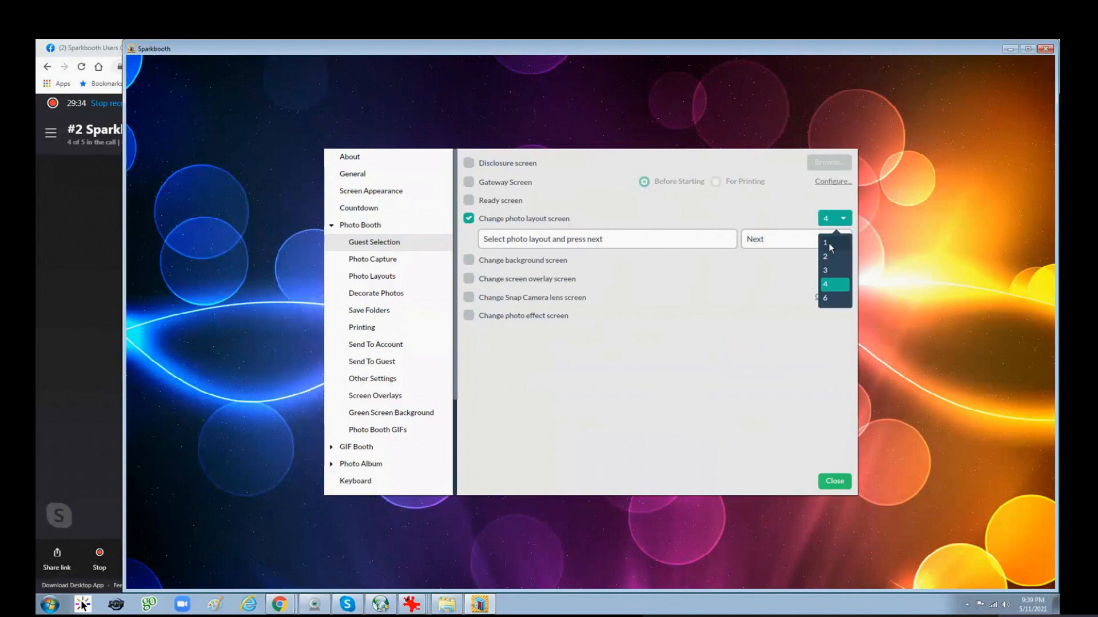
left_click(845, 220)
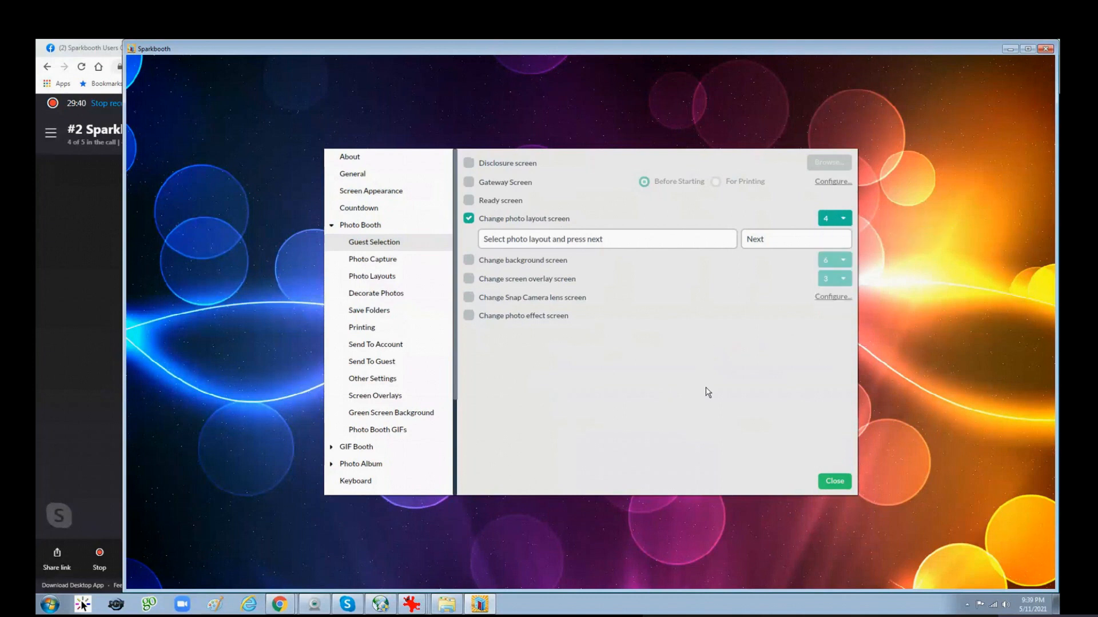
Step: Close the settings and page through all the layouts offered on the guest photo layout selection screen
left_click(832, 481)
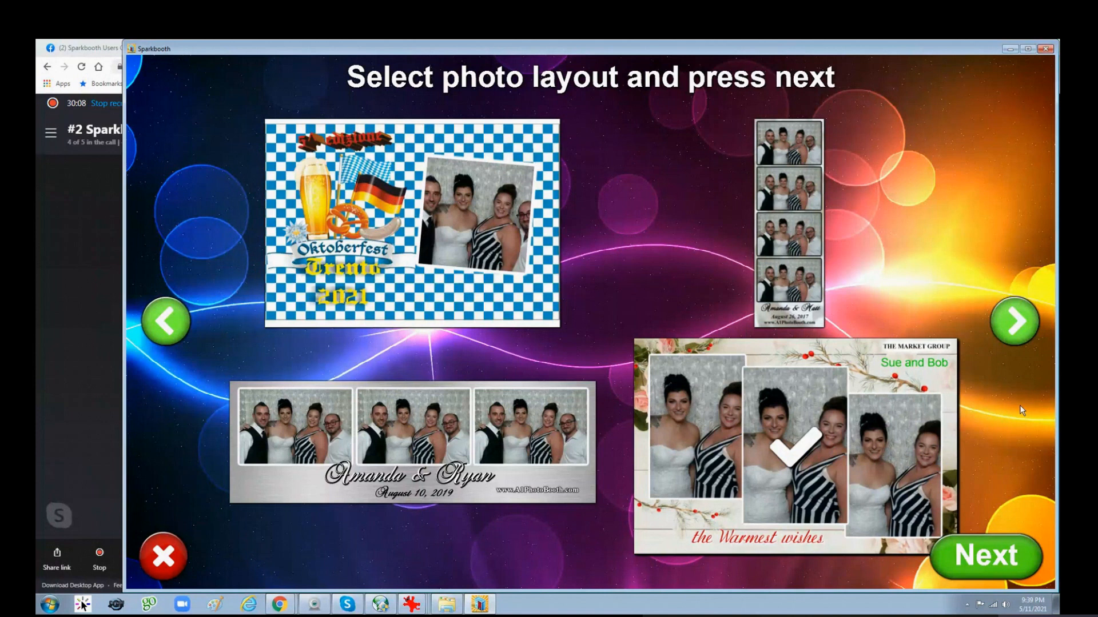
left_click(1025, 333)
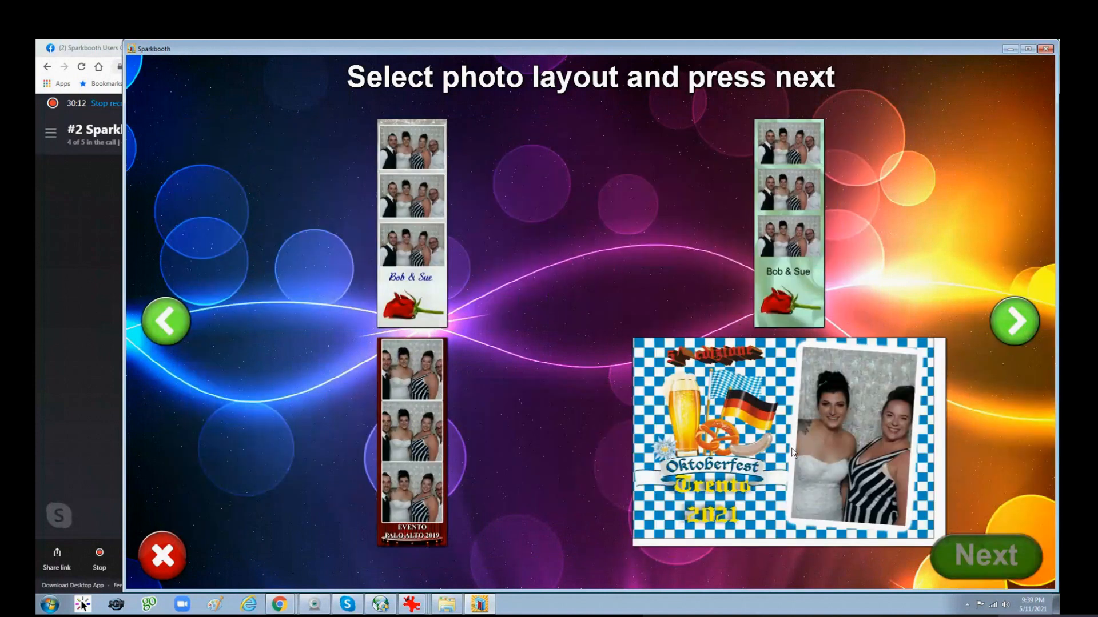
left_click(1022, 314)
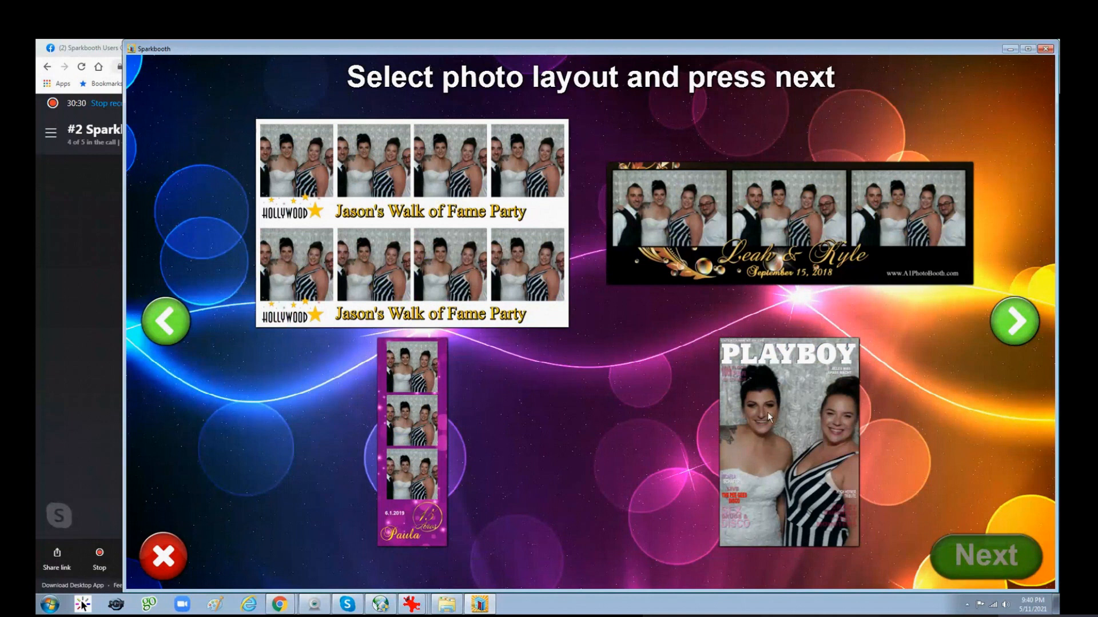
left_click(1017, 334)
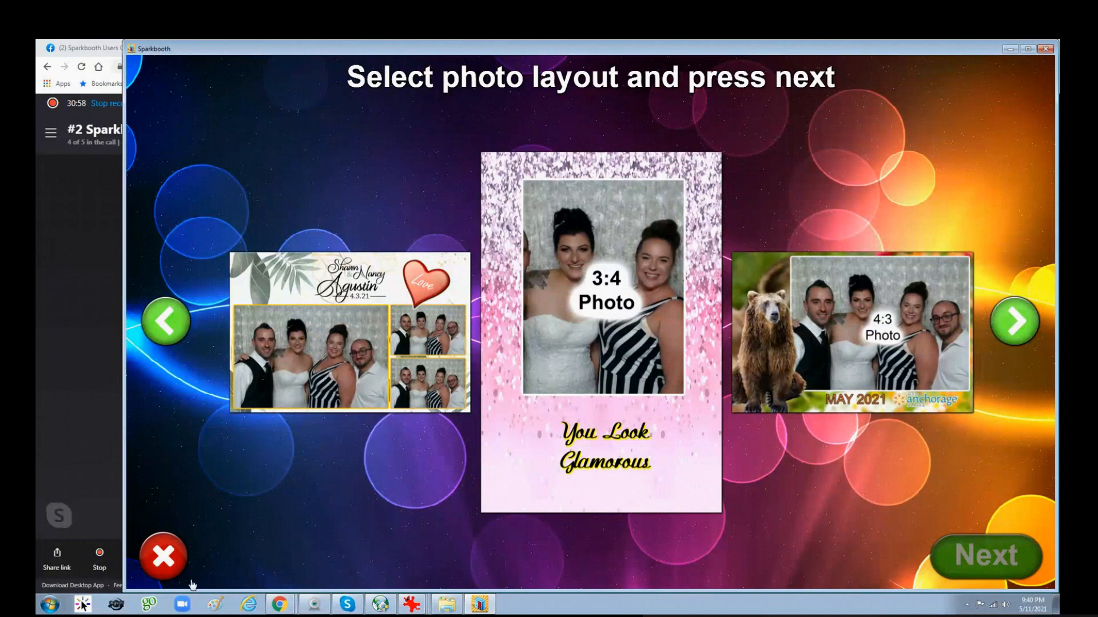
left_click(1007, 321)
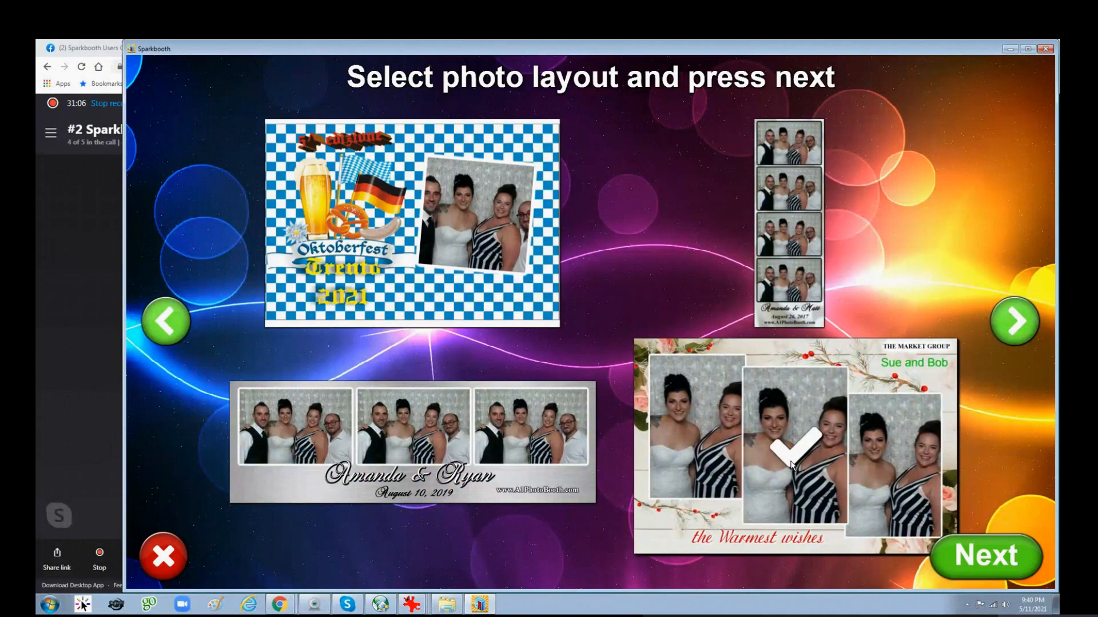
Step: Start a photo session with the selected "the Warmest wishes" layout, then cancel it and reopen the settings
left_click(991, 556)
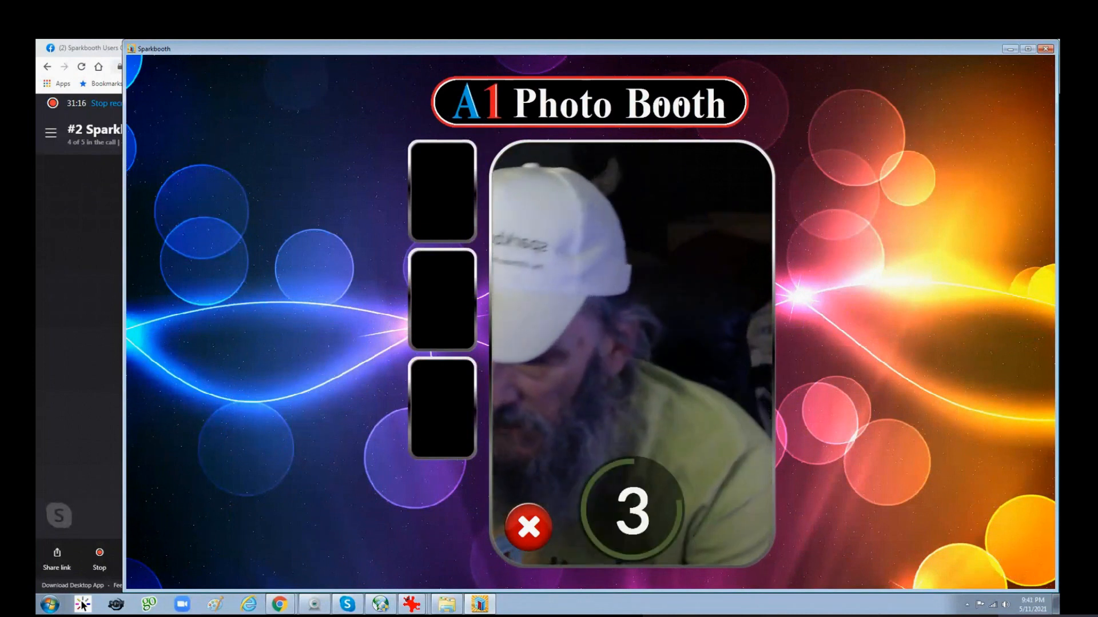
key("Escape")
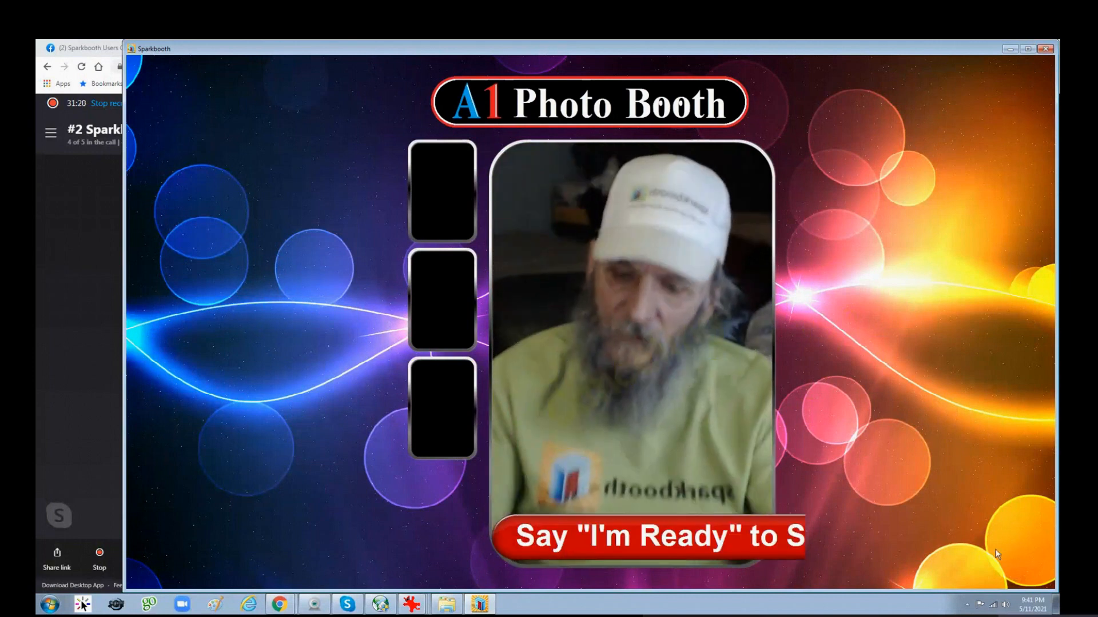
key("Escape")
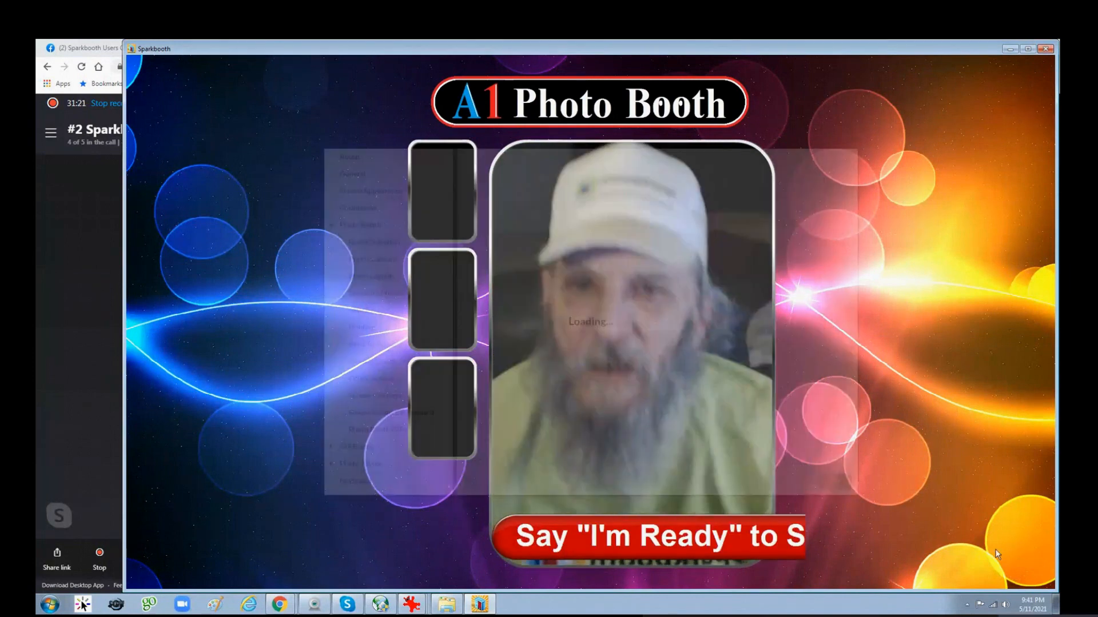
Step: Open the Photo Layouts settings and review the layouts listed for the Portrait photo size
left_click(396, 282)
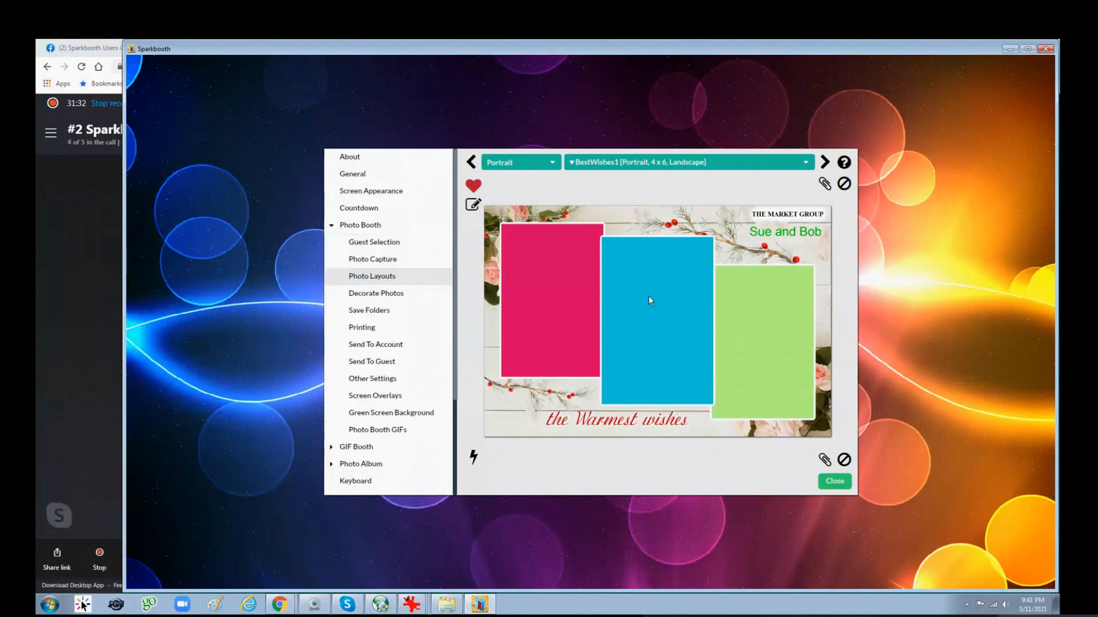
left_click(553, 163)
left_click(553, 164)
left_click(803, 164)
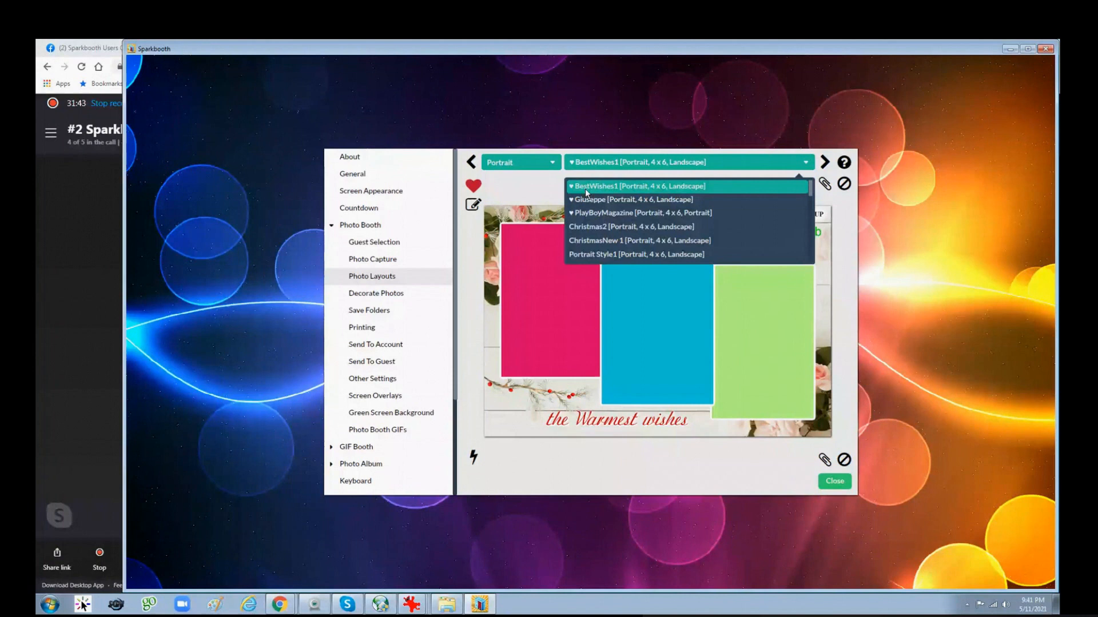
Step: Switch to the Square photo size, select the Jason Walk of Fame layout, and toggle its favorite mark off and back on
left_click(516, 169)
left_click(512, 187)
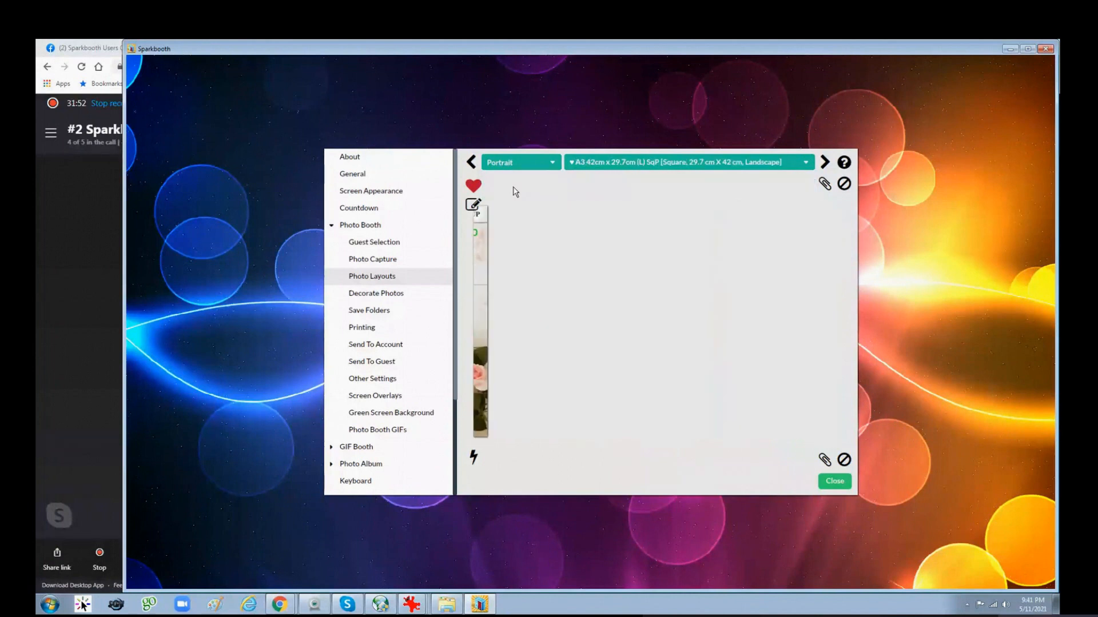
left_click(805, 165)
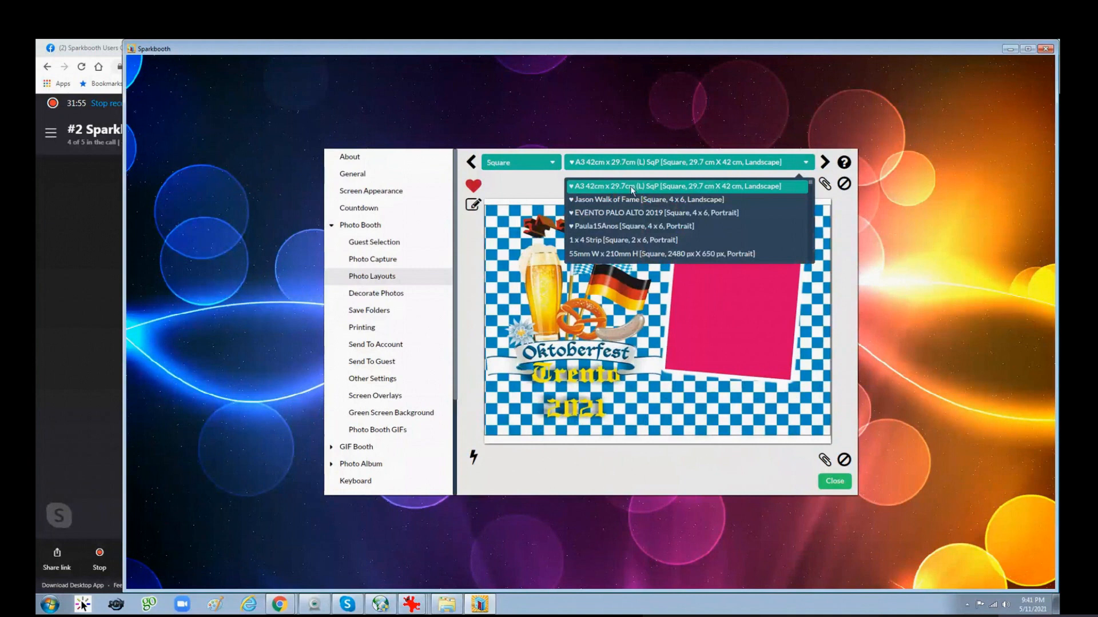
left_click(585, 201)
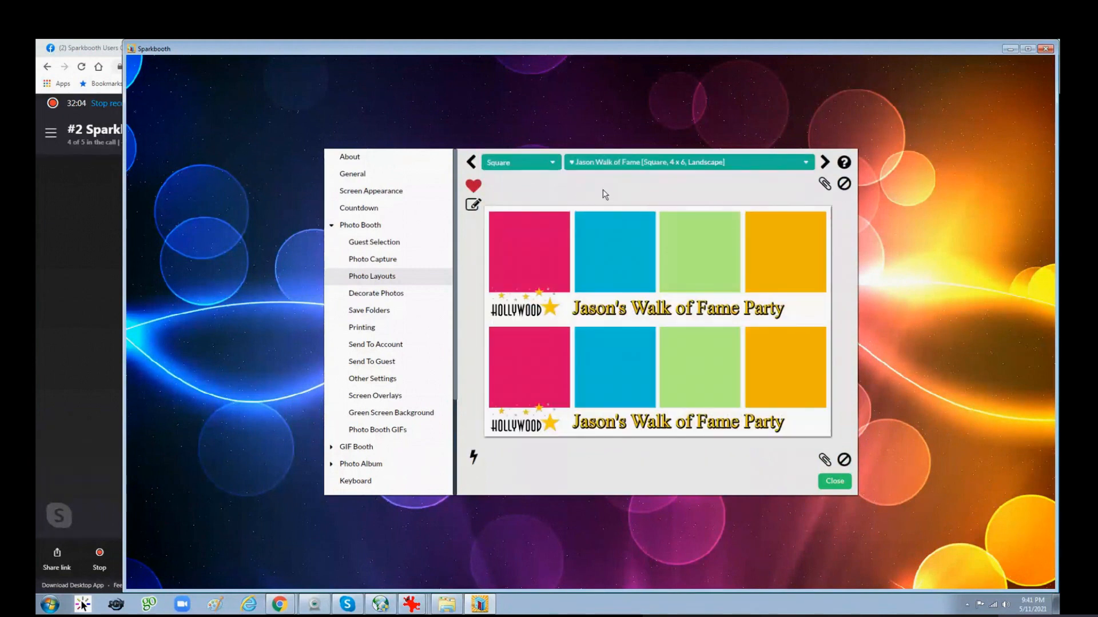
left_click(473, 187)
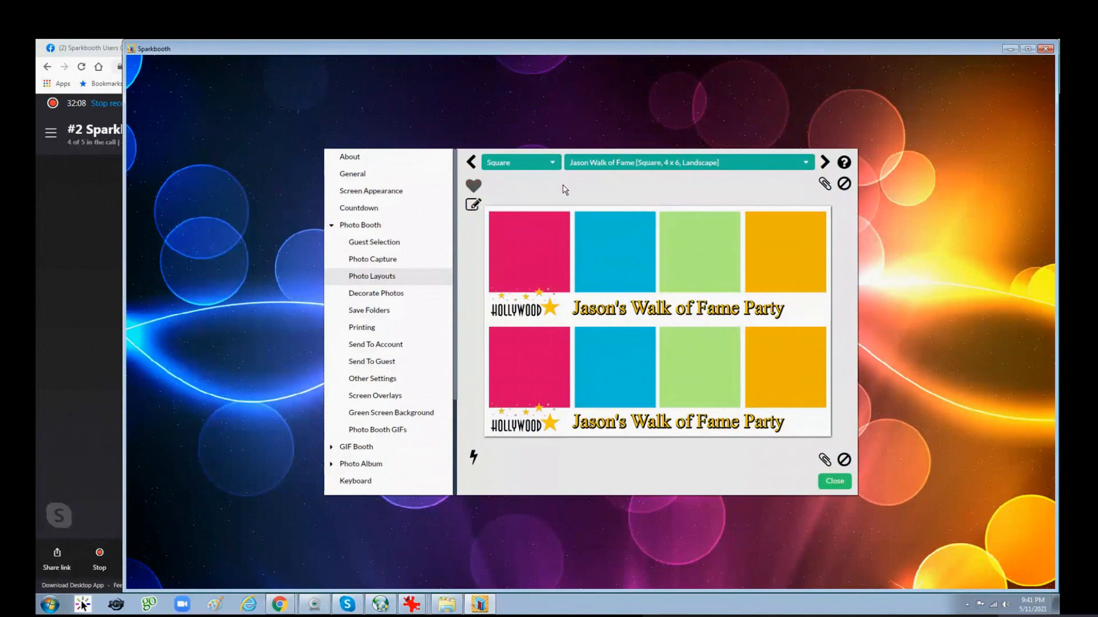
left_click(474, 187)
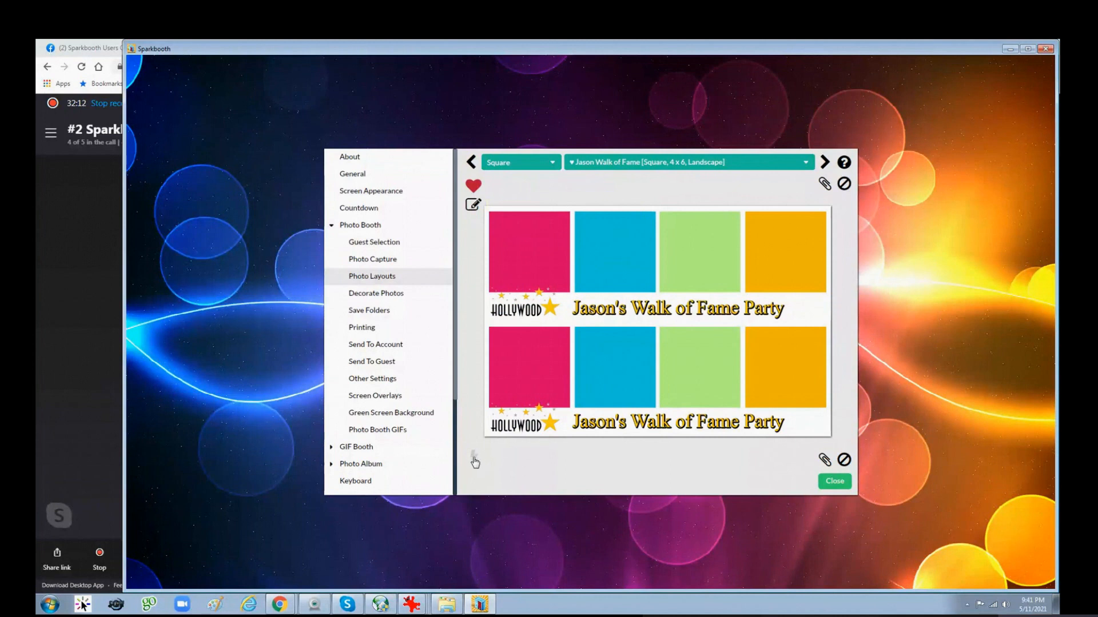
Step: Remove the A3 42cm x 29.7cm (L) SqP layout from the favorites in Manage Photo Layouts and check the Square layout list
mouse_move(475, 462)
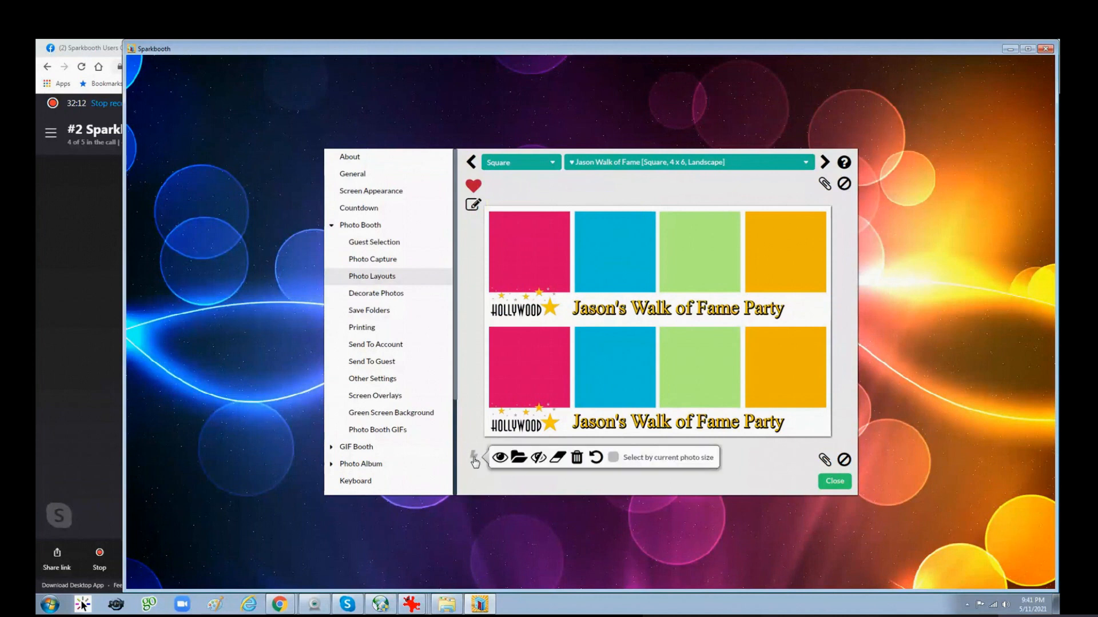
left_click(540, 462)
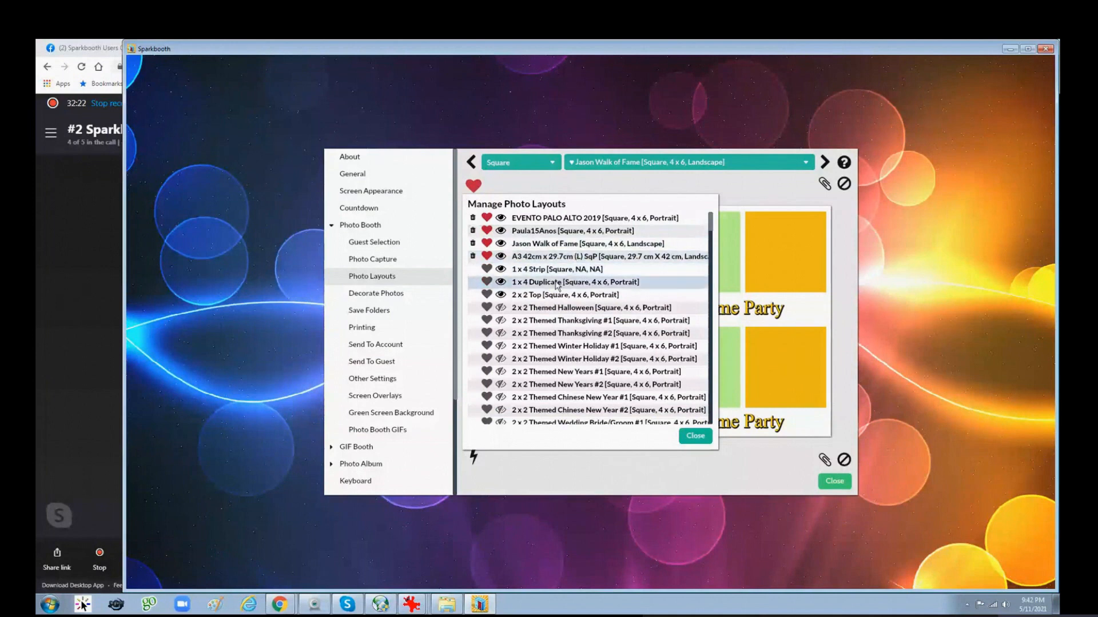
left_click(487, 256)
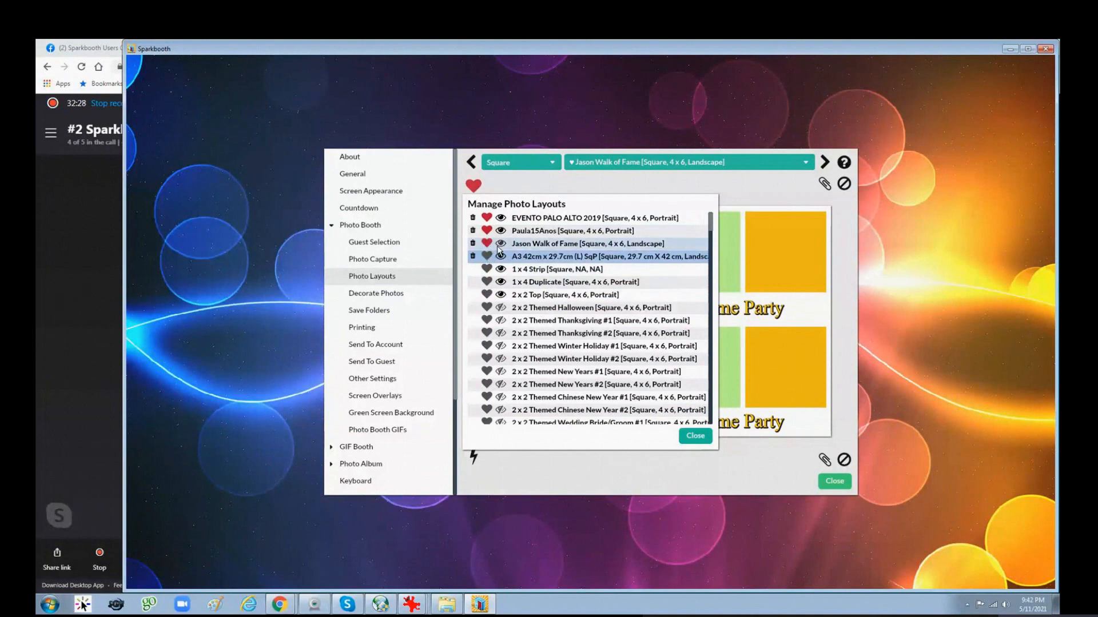
left_click(697, 437)
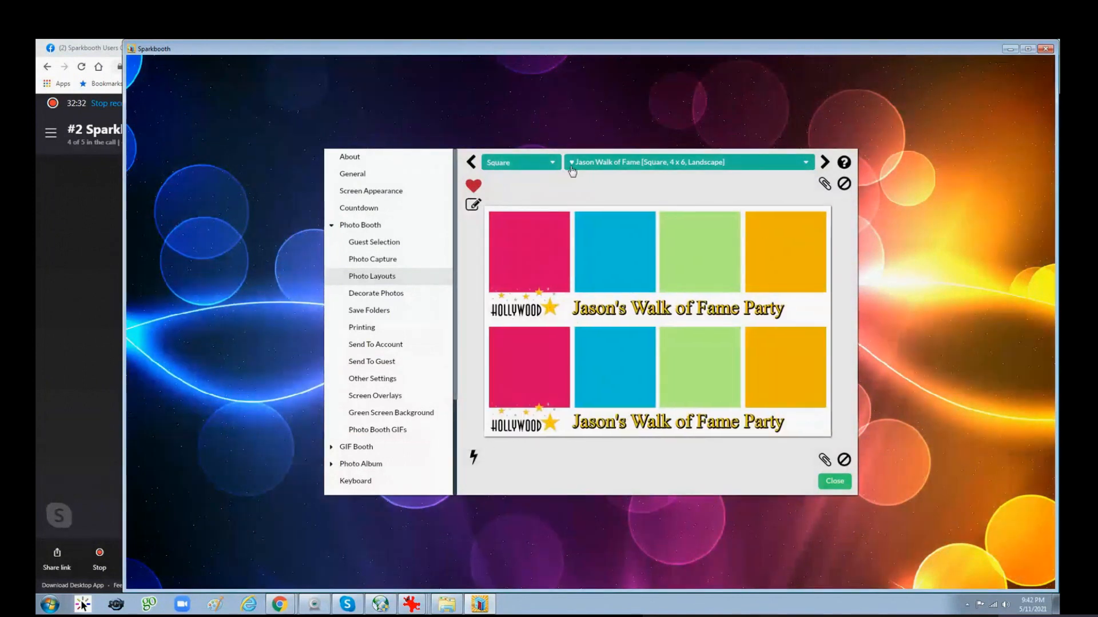
left_click(807, 164)
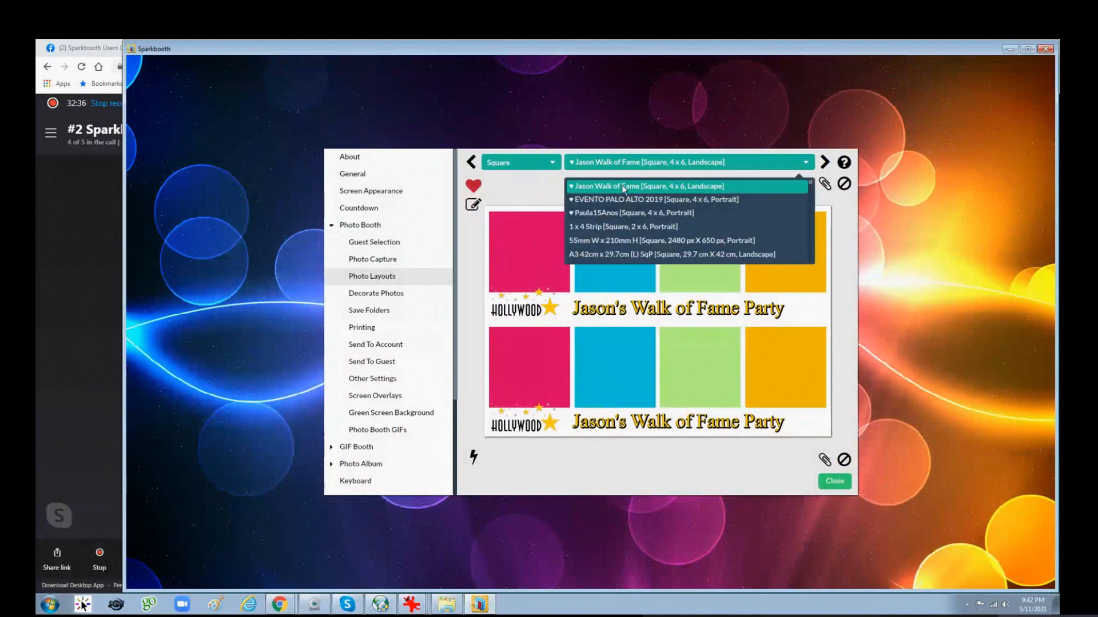
left_click(635, 475)
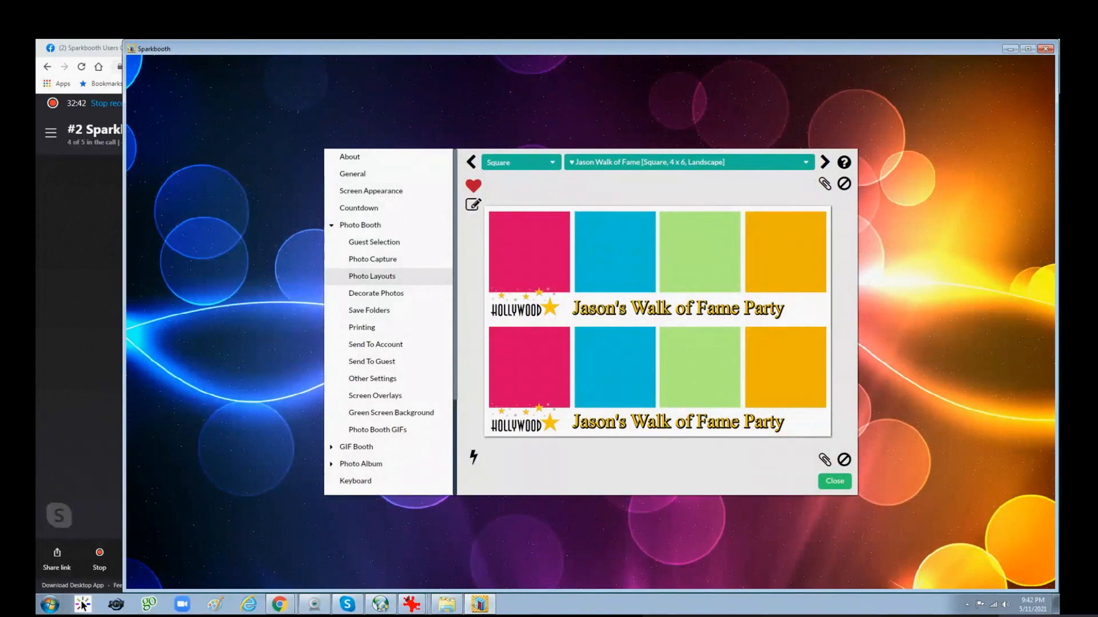
Step: Open Caution-SetAllSizeLayouts.png from the 2-Creating Layouts folder and read its layout action notes and the cautions in CircleArrowCaution.png
left_click(442, 607)
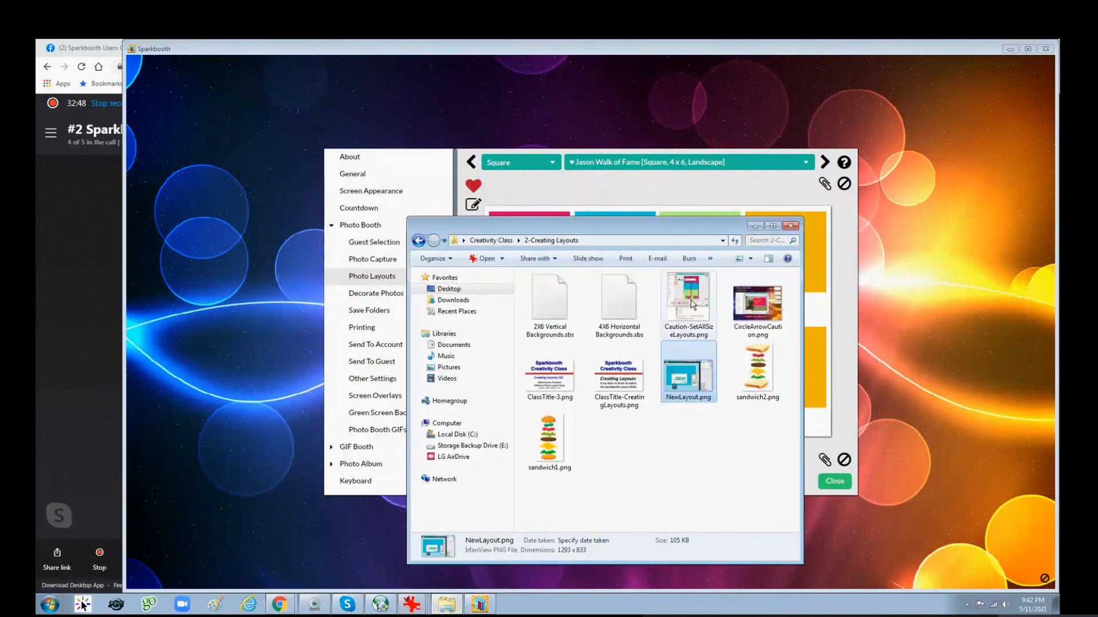
left_click(636, 196)
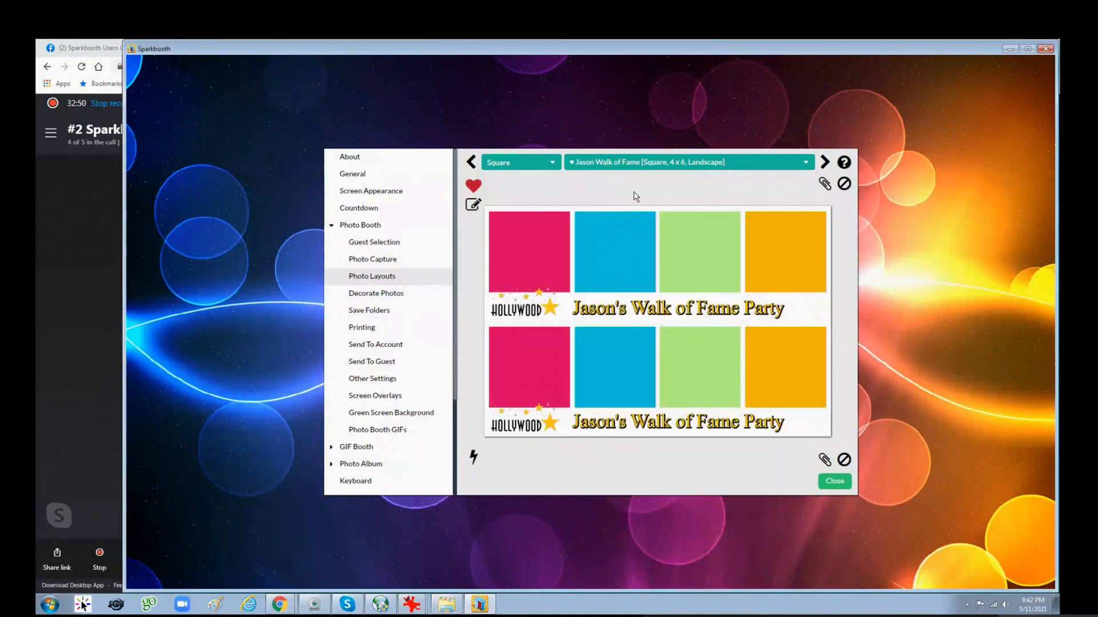
left_click(474, 456)
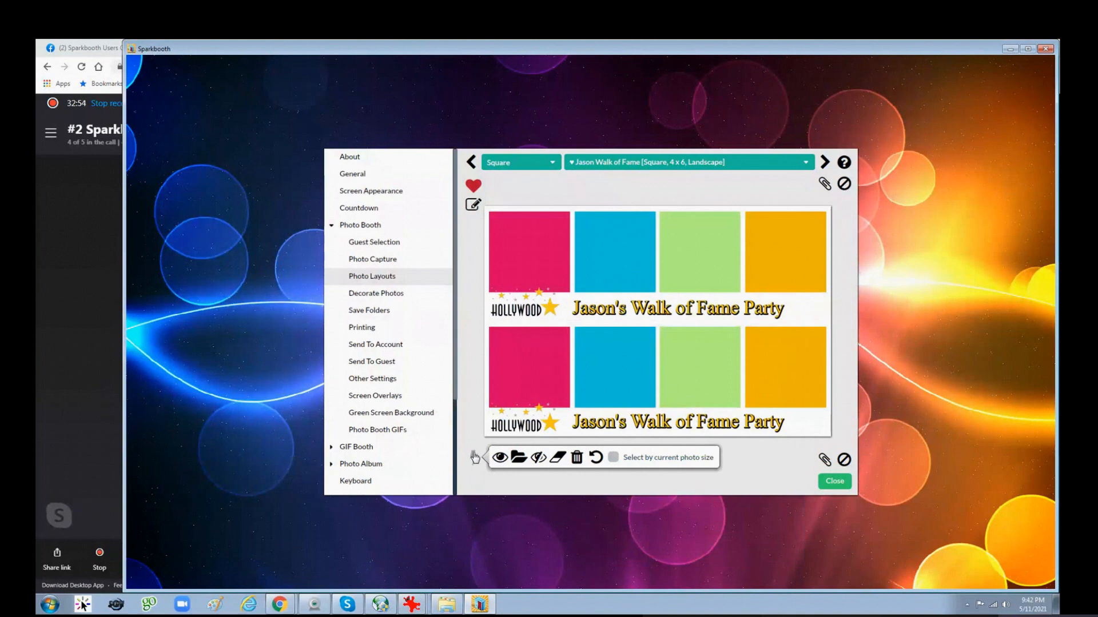
left_click(447, 604)
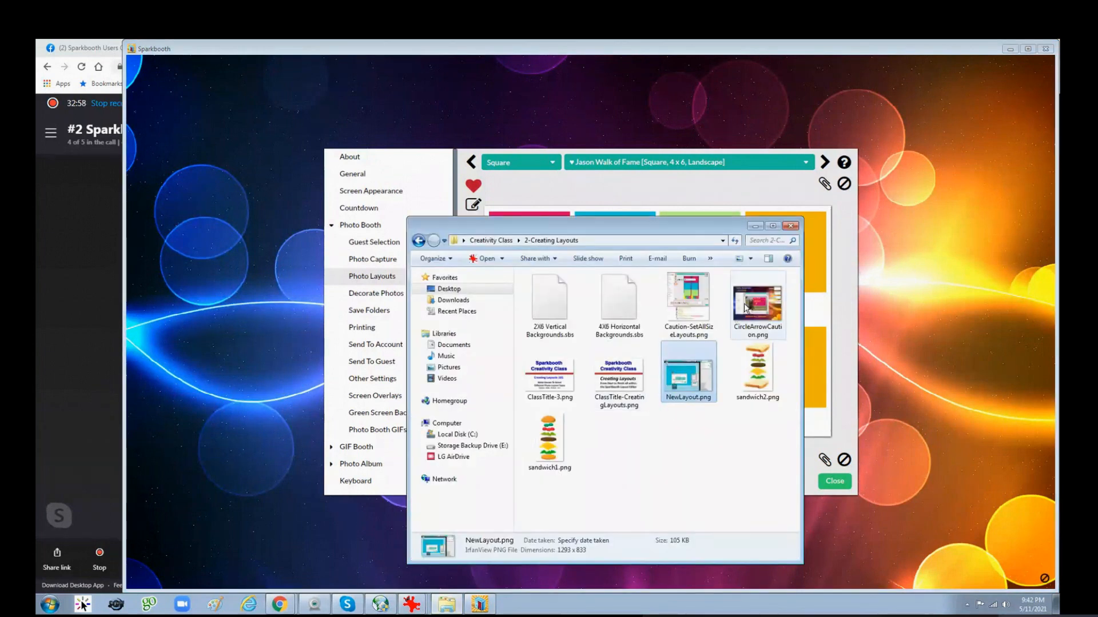
double_click(689, 294)
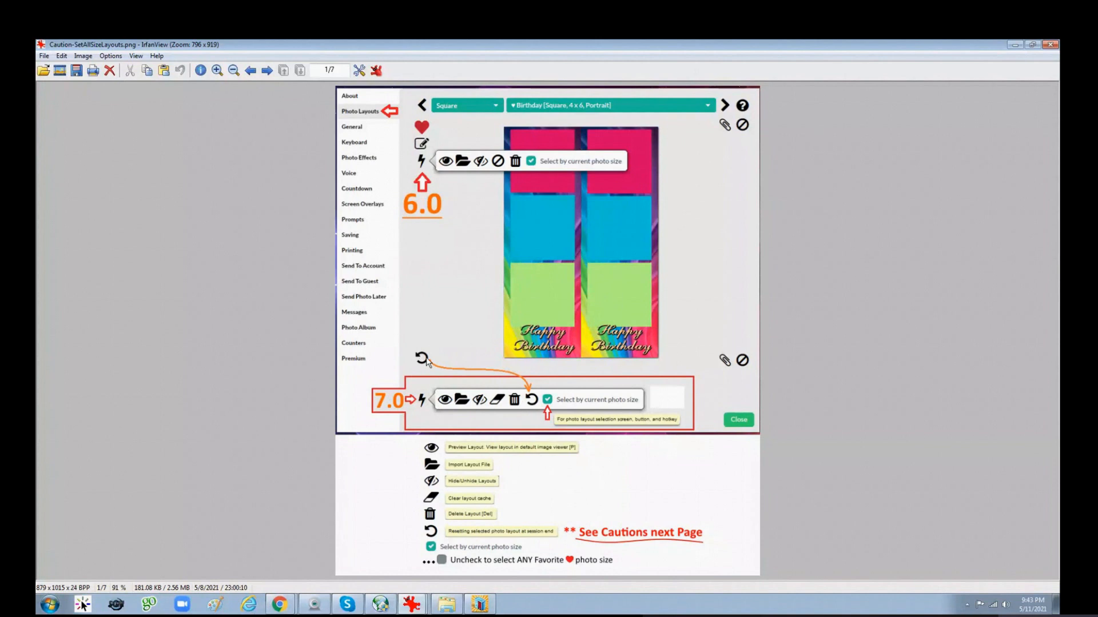
left_click(267, 71)
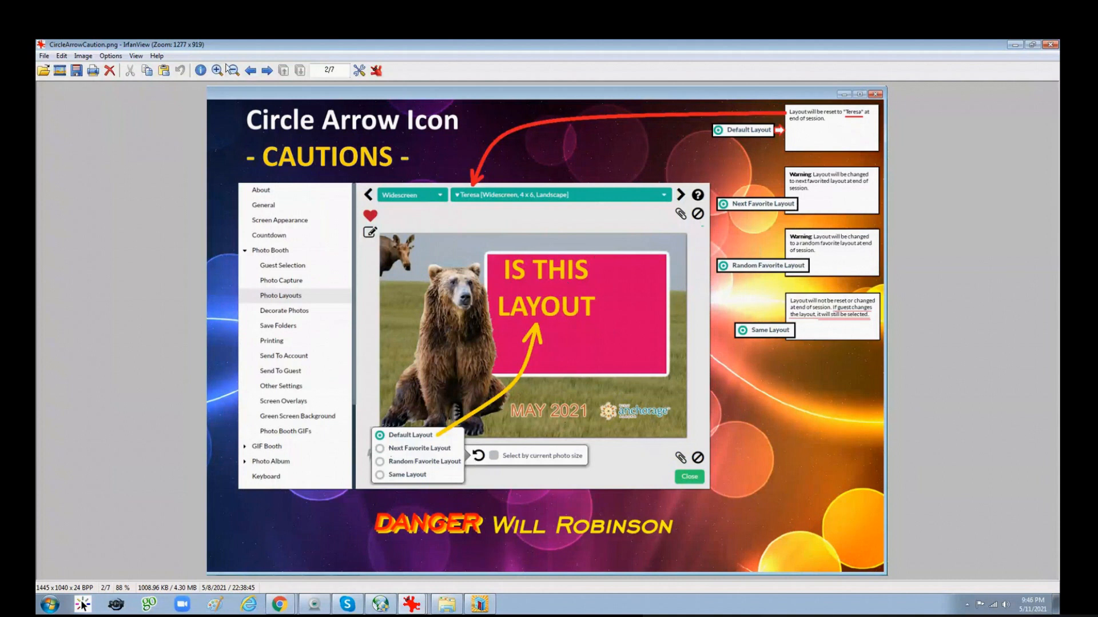
left_click(252, 74)
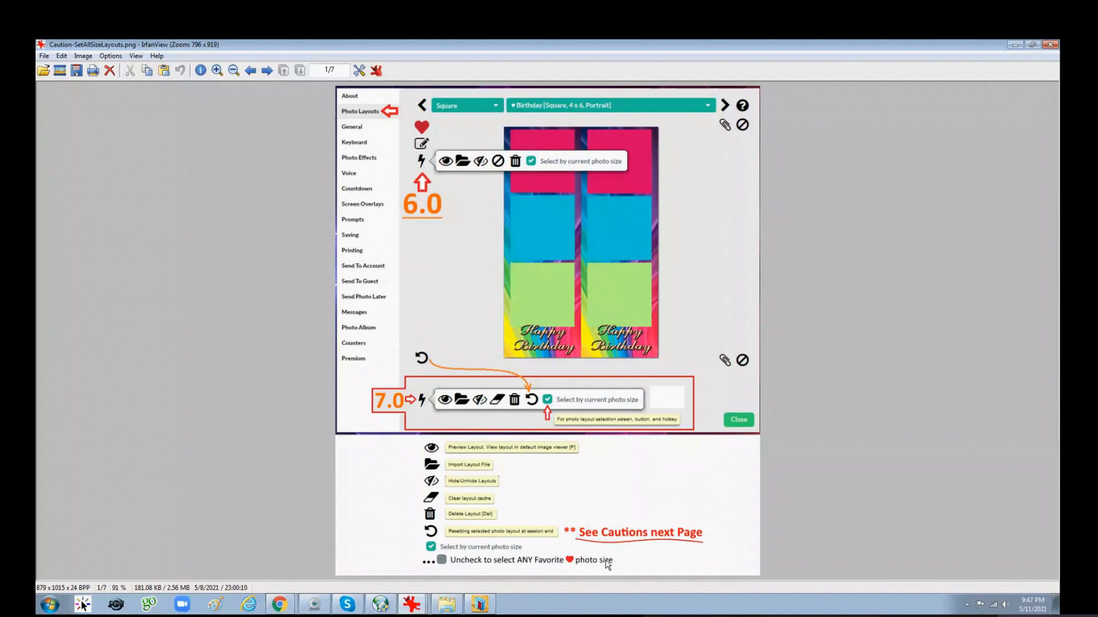
Step: Return to Sparkbooth, switch the layouts to the Widescreen photo size and enable Select by current photo size
left_click(479, 604)
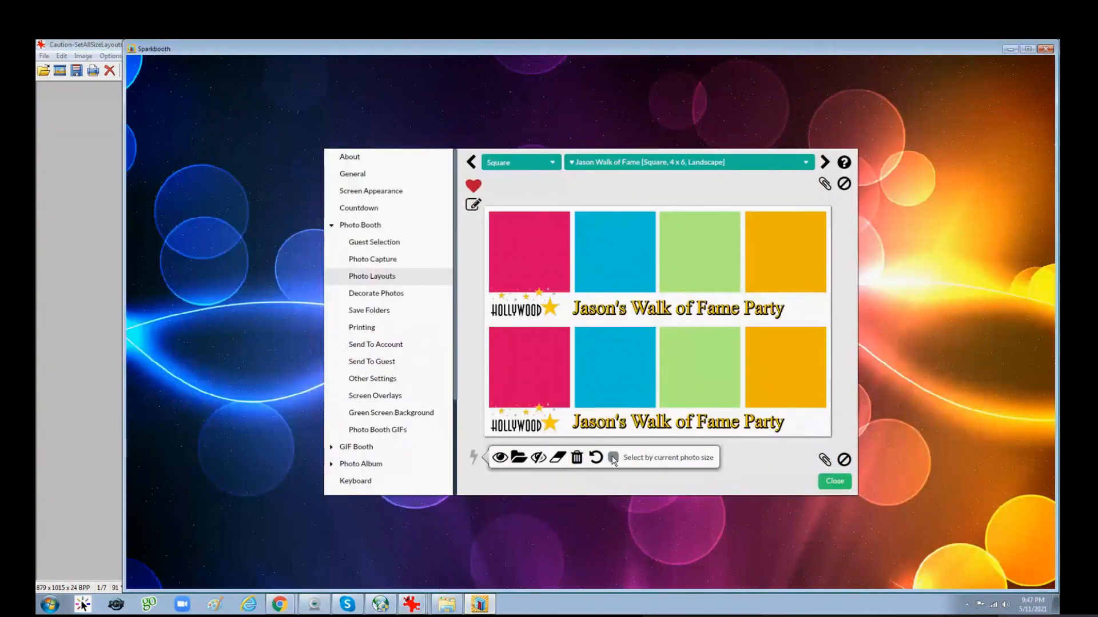
left_click(526, 164)
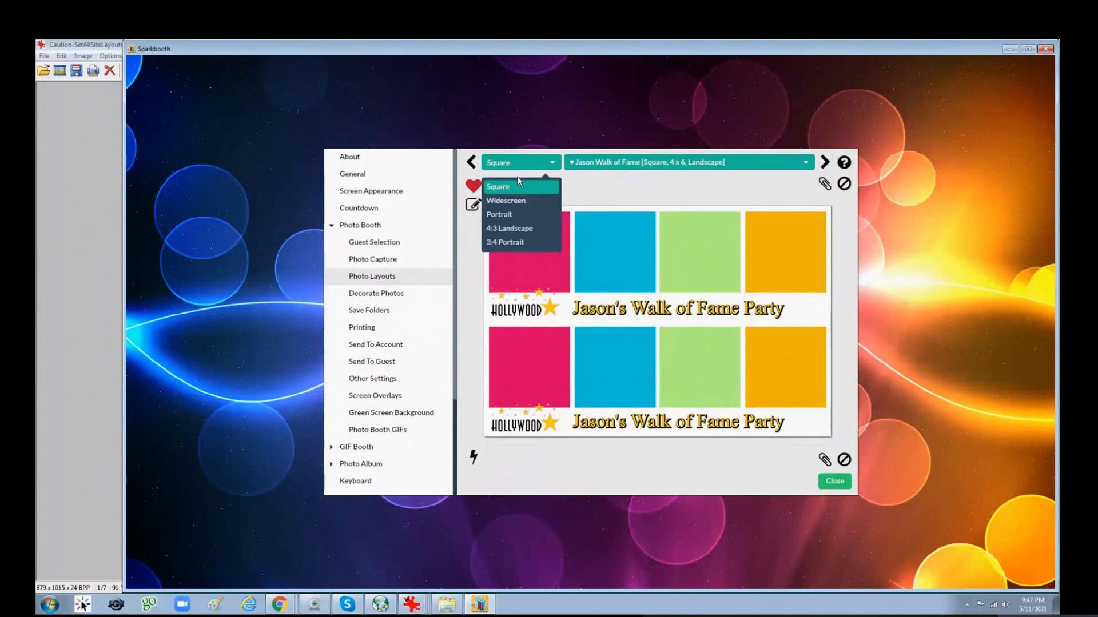
left_click(515, 200)
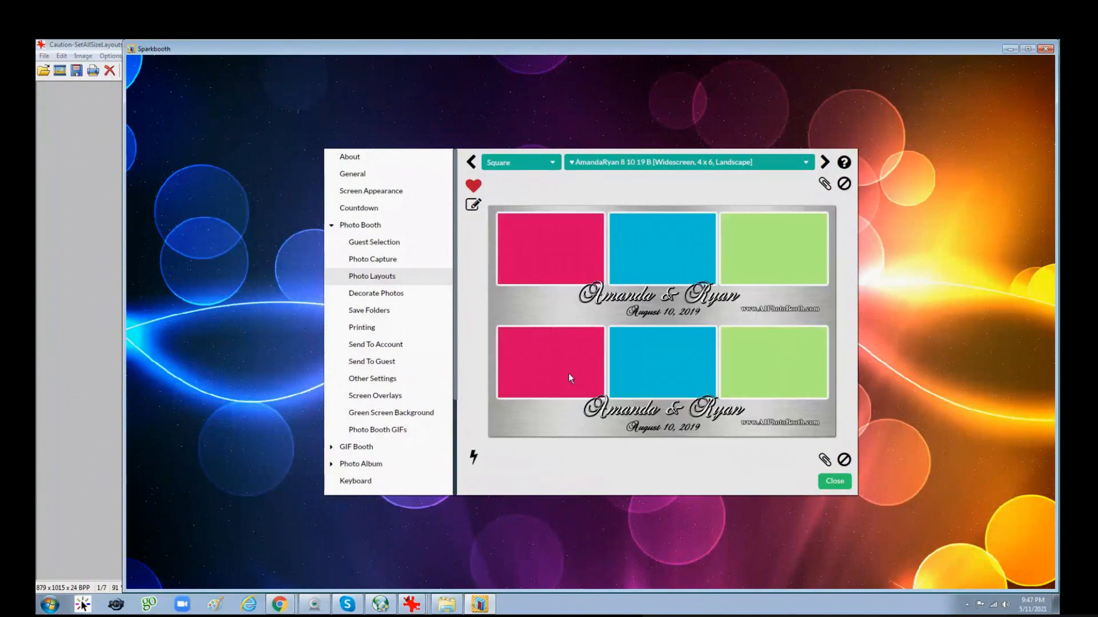
mouse_move(474, 458)
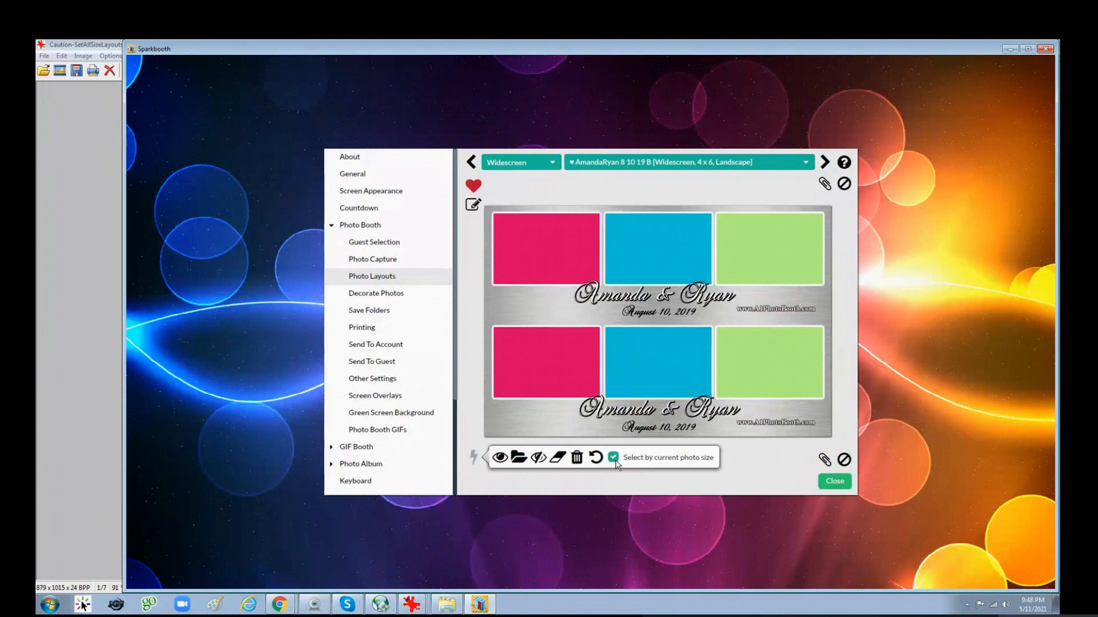
Step: Close the settings, page through the Widescreen layouts on the guest selection screen, and exit that screen
left_click(834, 481)
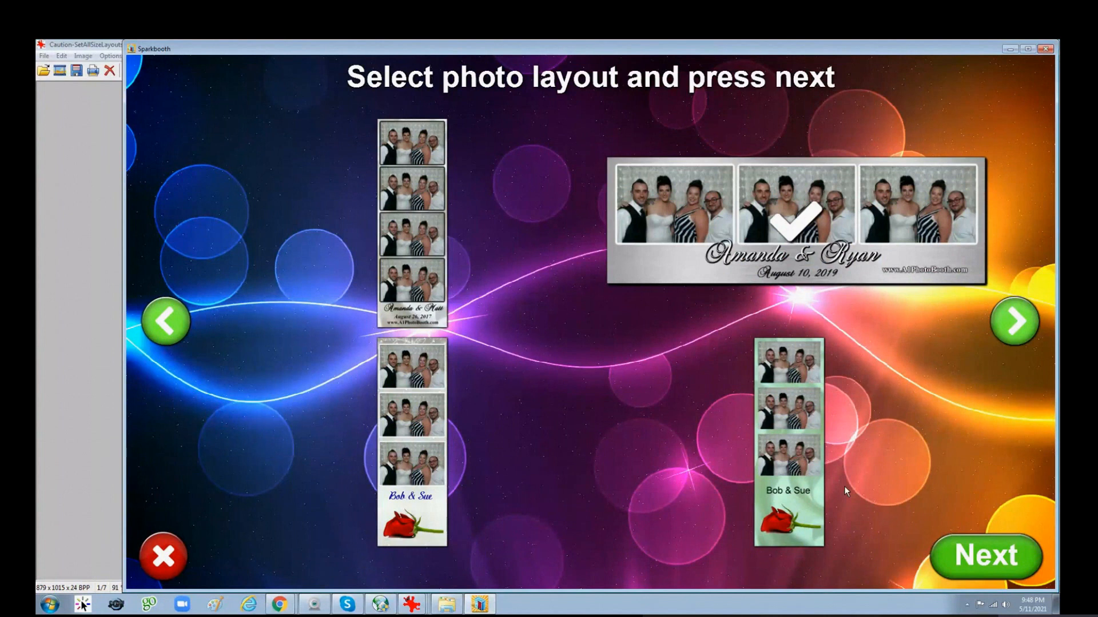
left_click(1028, 318)
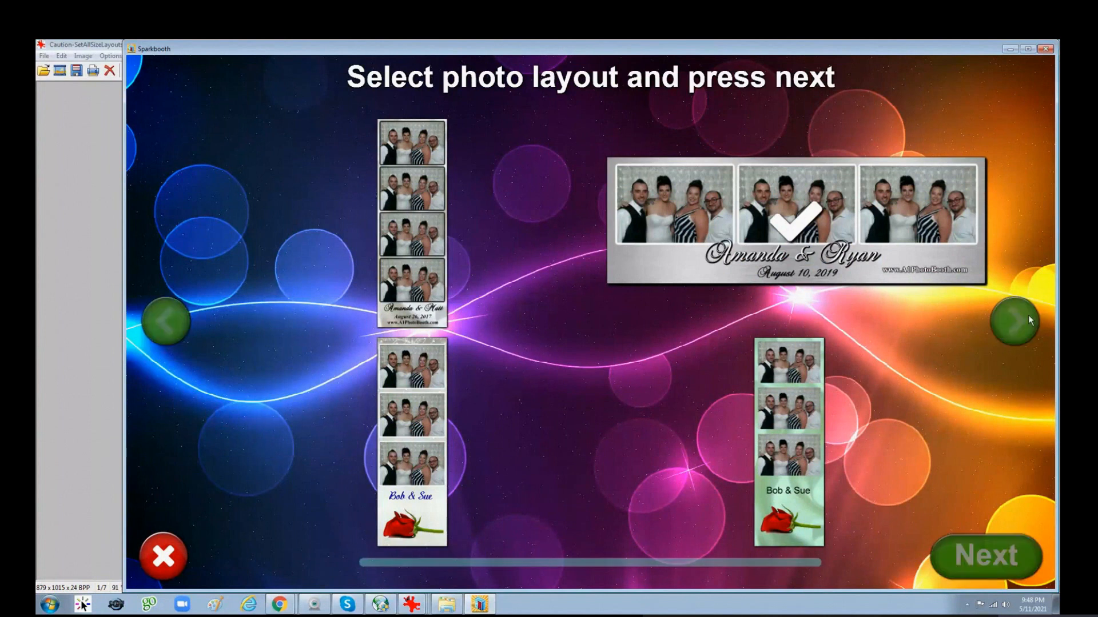
left_click(1027, 319)
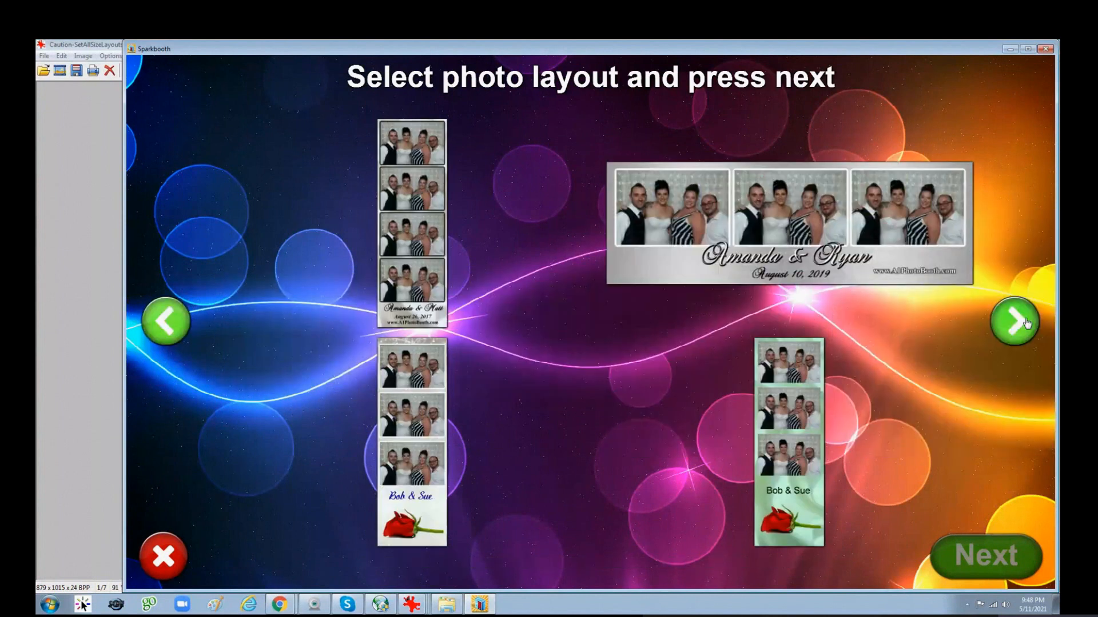
left_click(1026, 323)
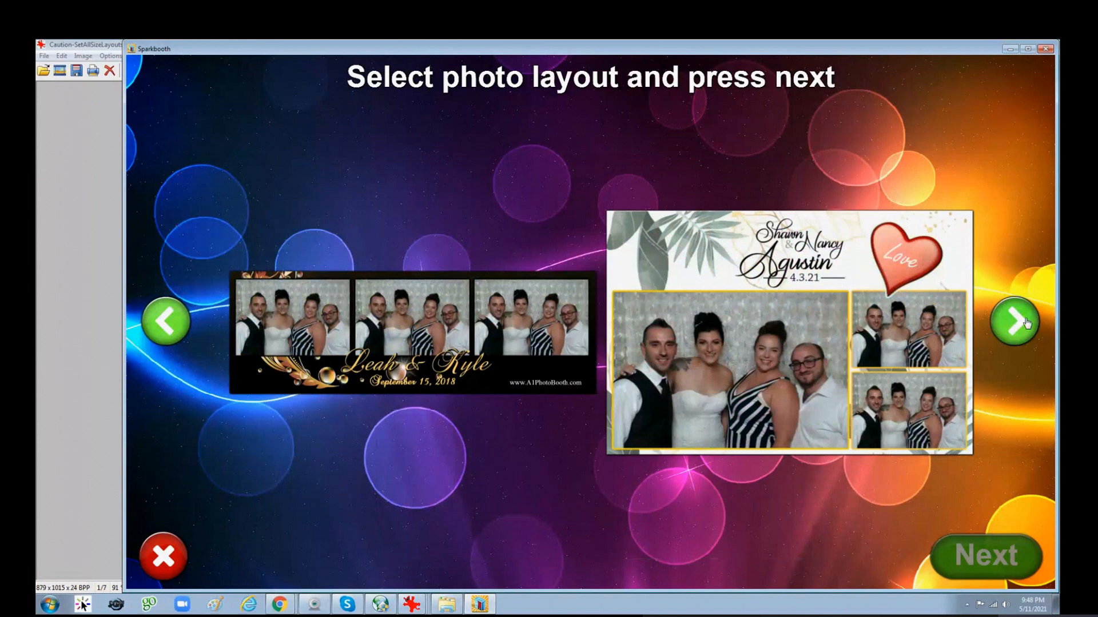
left_click(1026, 323)
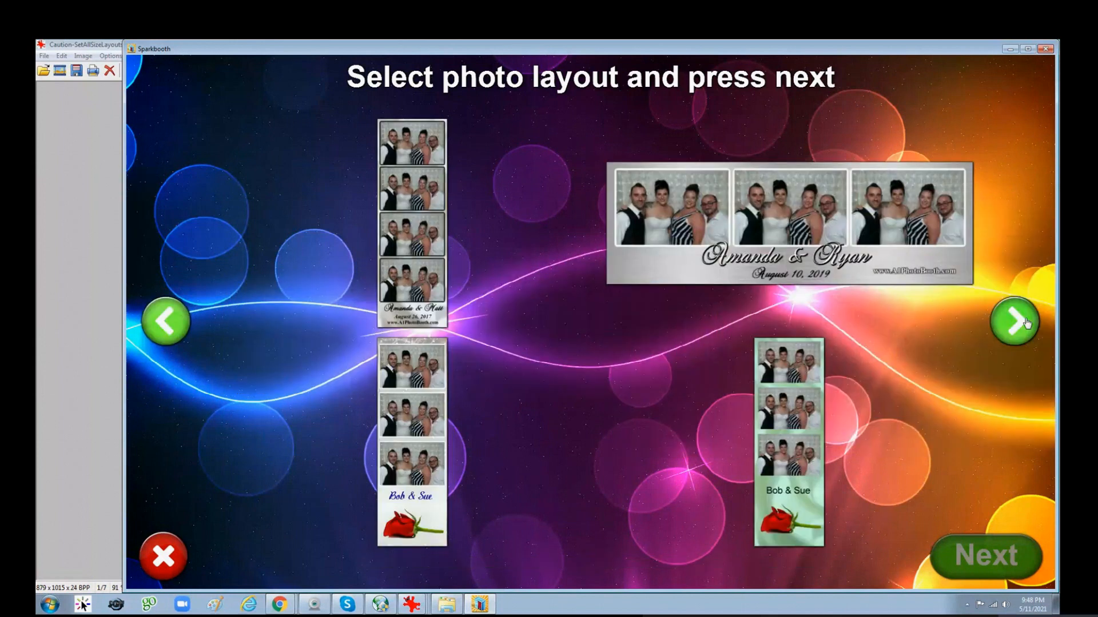
left_click(146, 557)
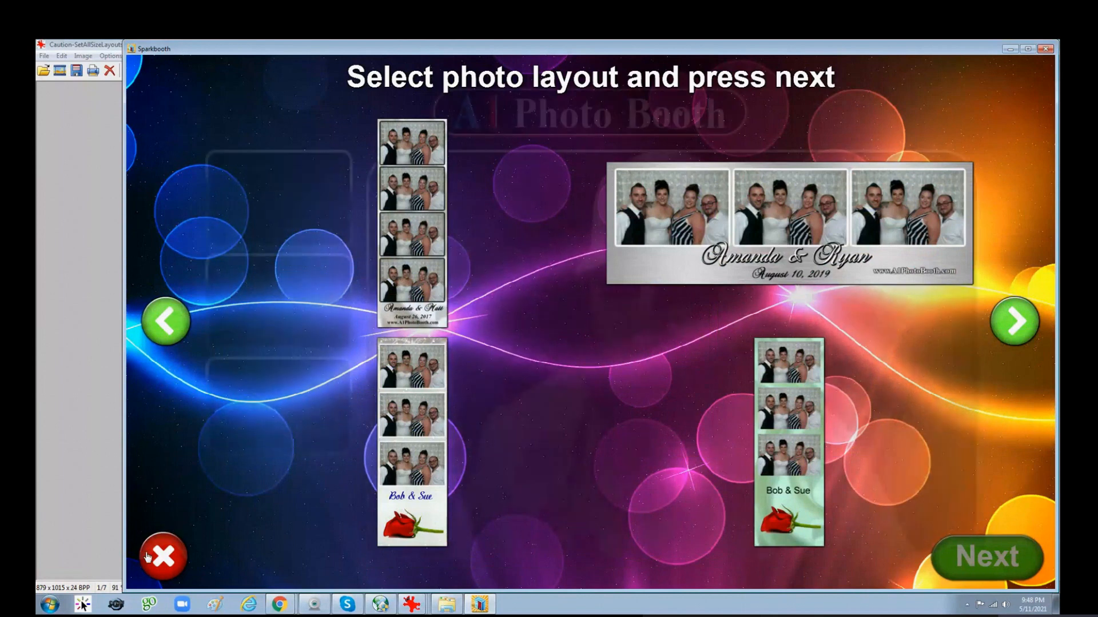